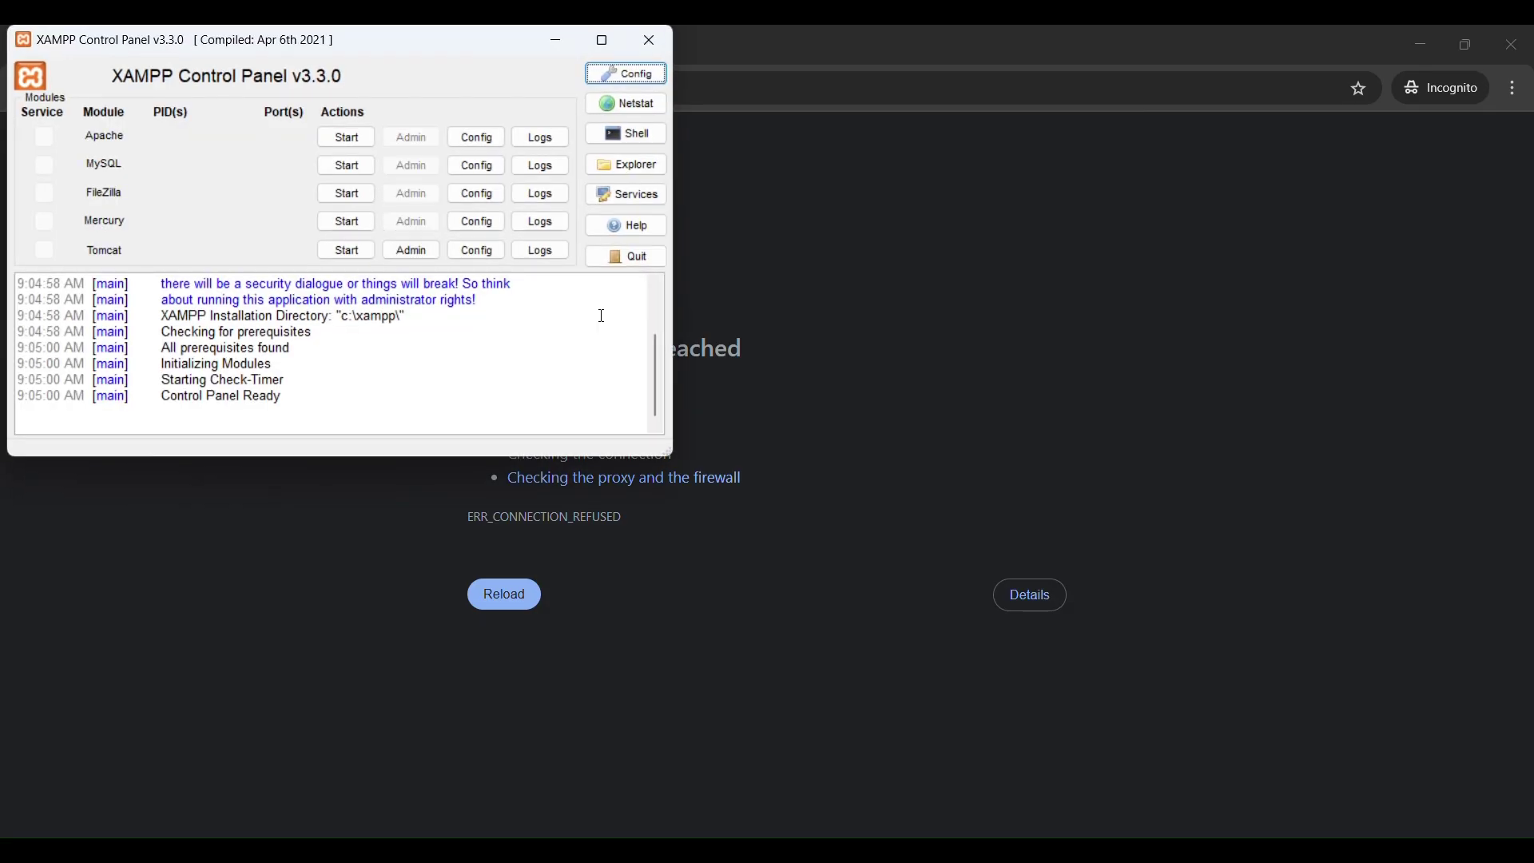
# Start the Apache and MySQL servers in XAMPP and bring the browser back to the front.
pyautogui.click(347, 137)
pyautogui.click(347, 165)
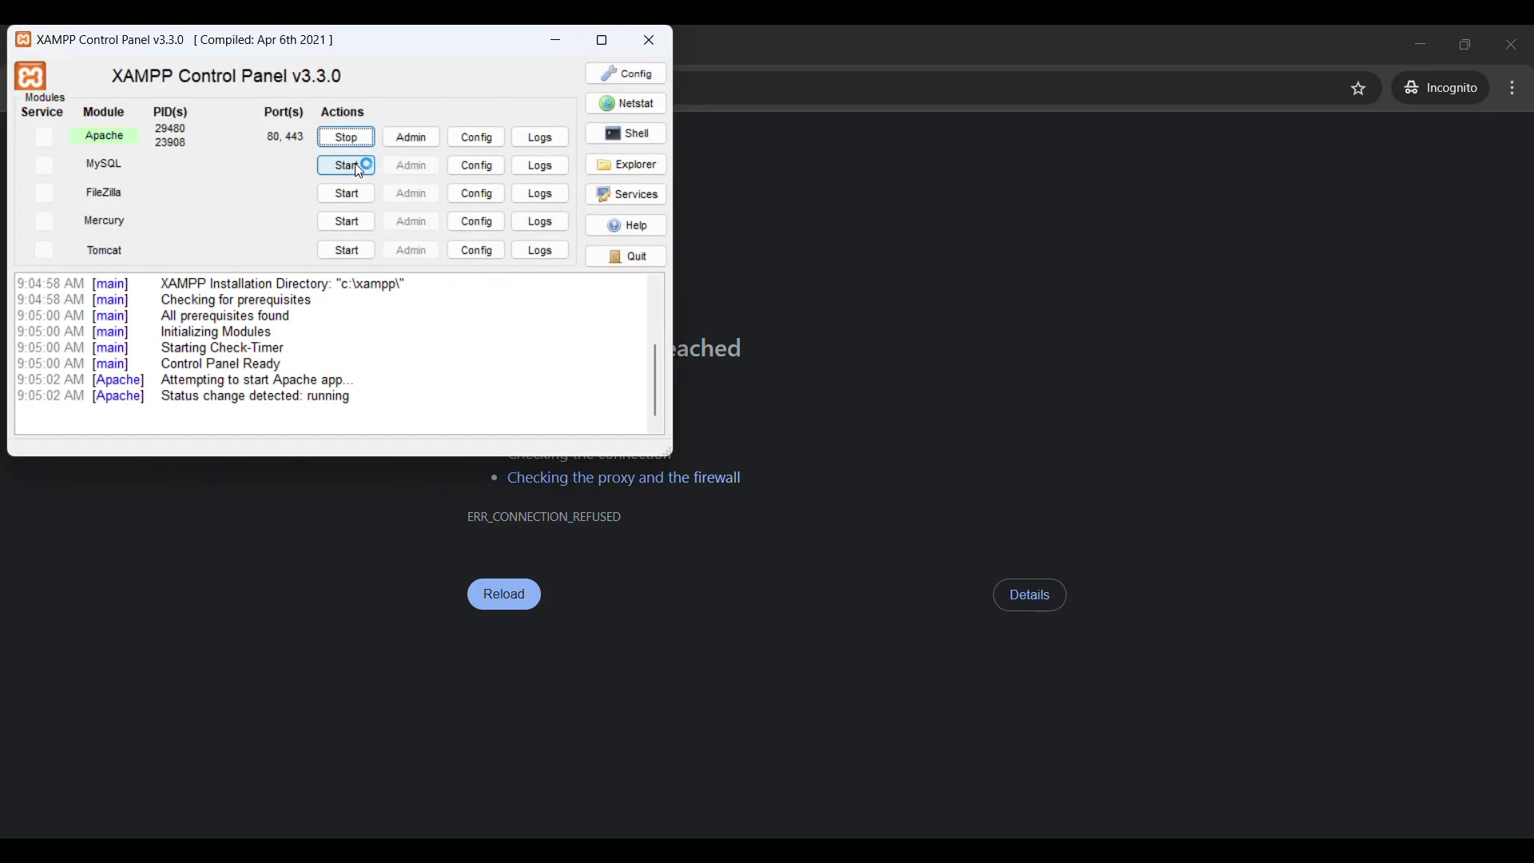
pyautogui.click(989, 323)
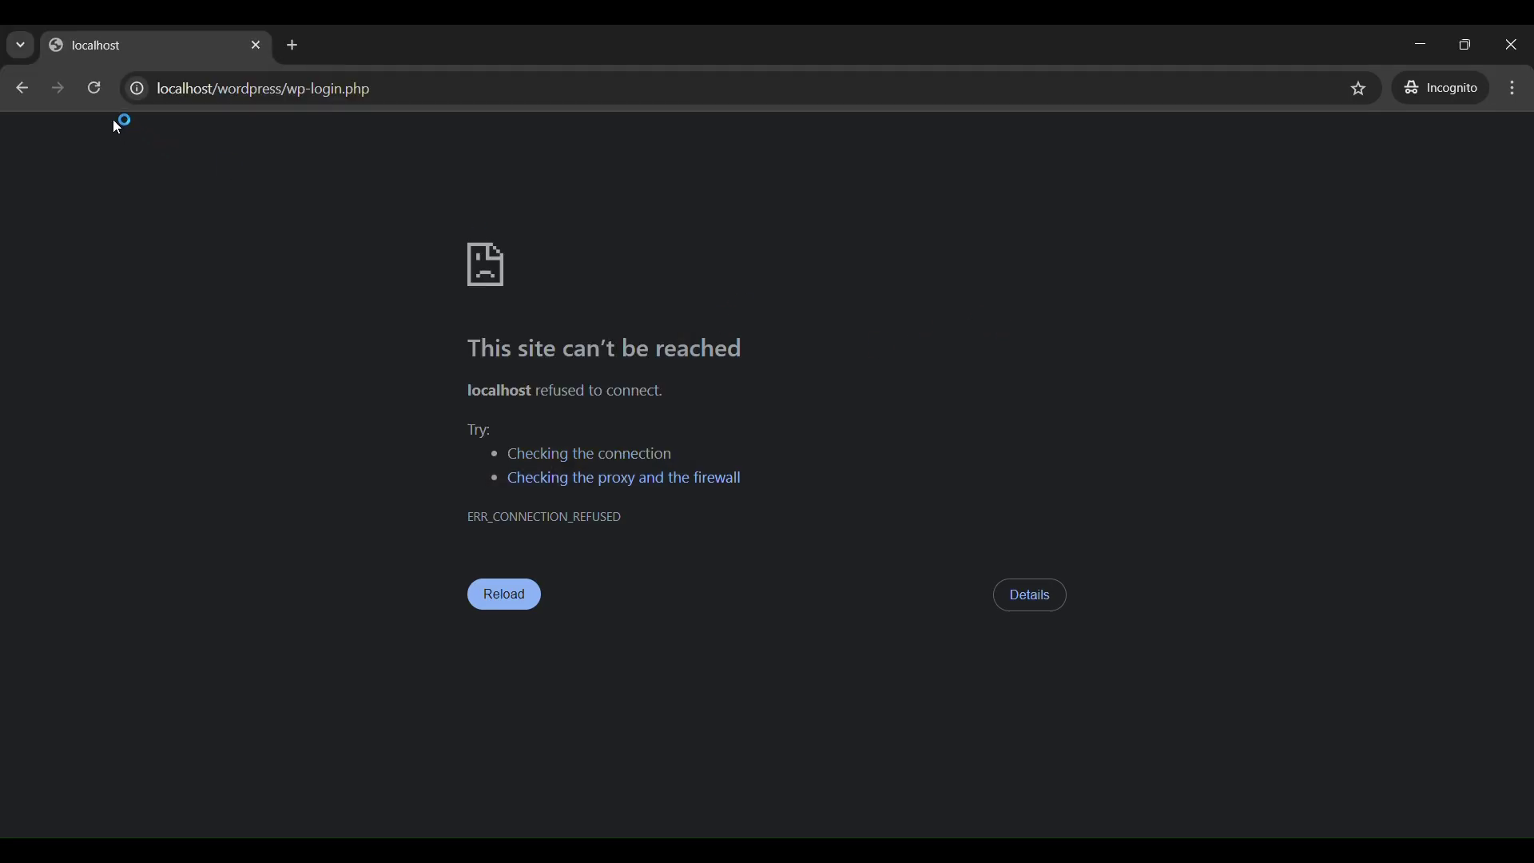
# Retry the login page and load localhost/wordpress in a new tab.
pyautogui.click(314, 100)
pyautogui.press('Return')
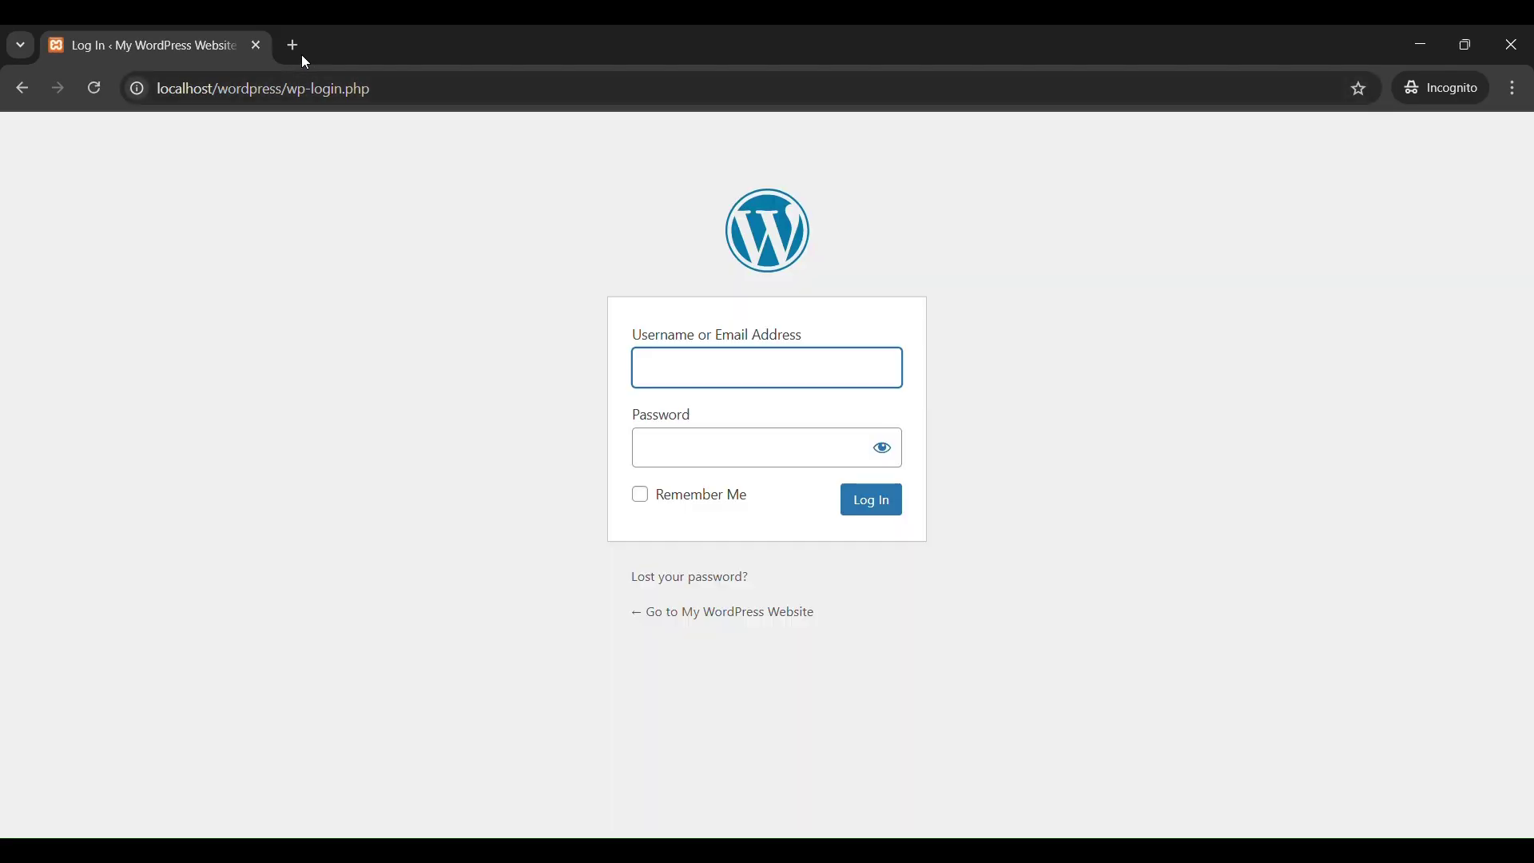
pyautogui.click(294, 46)
pyautogui.write('lo')
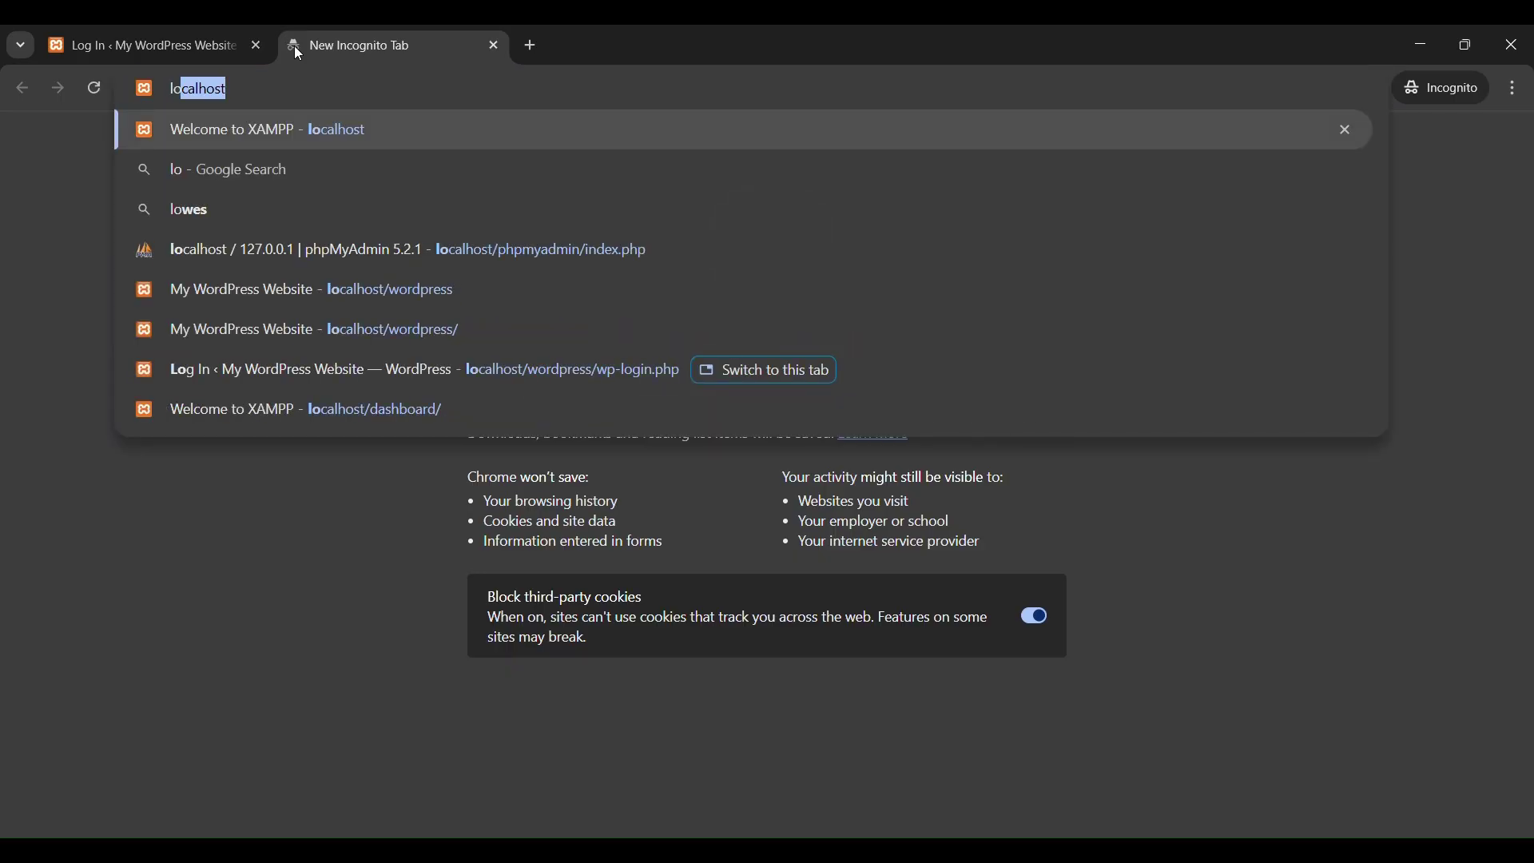
pyautogui.write('calhost/wordpre')
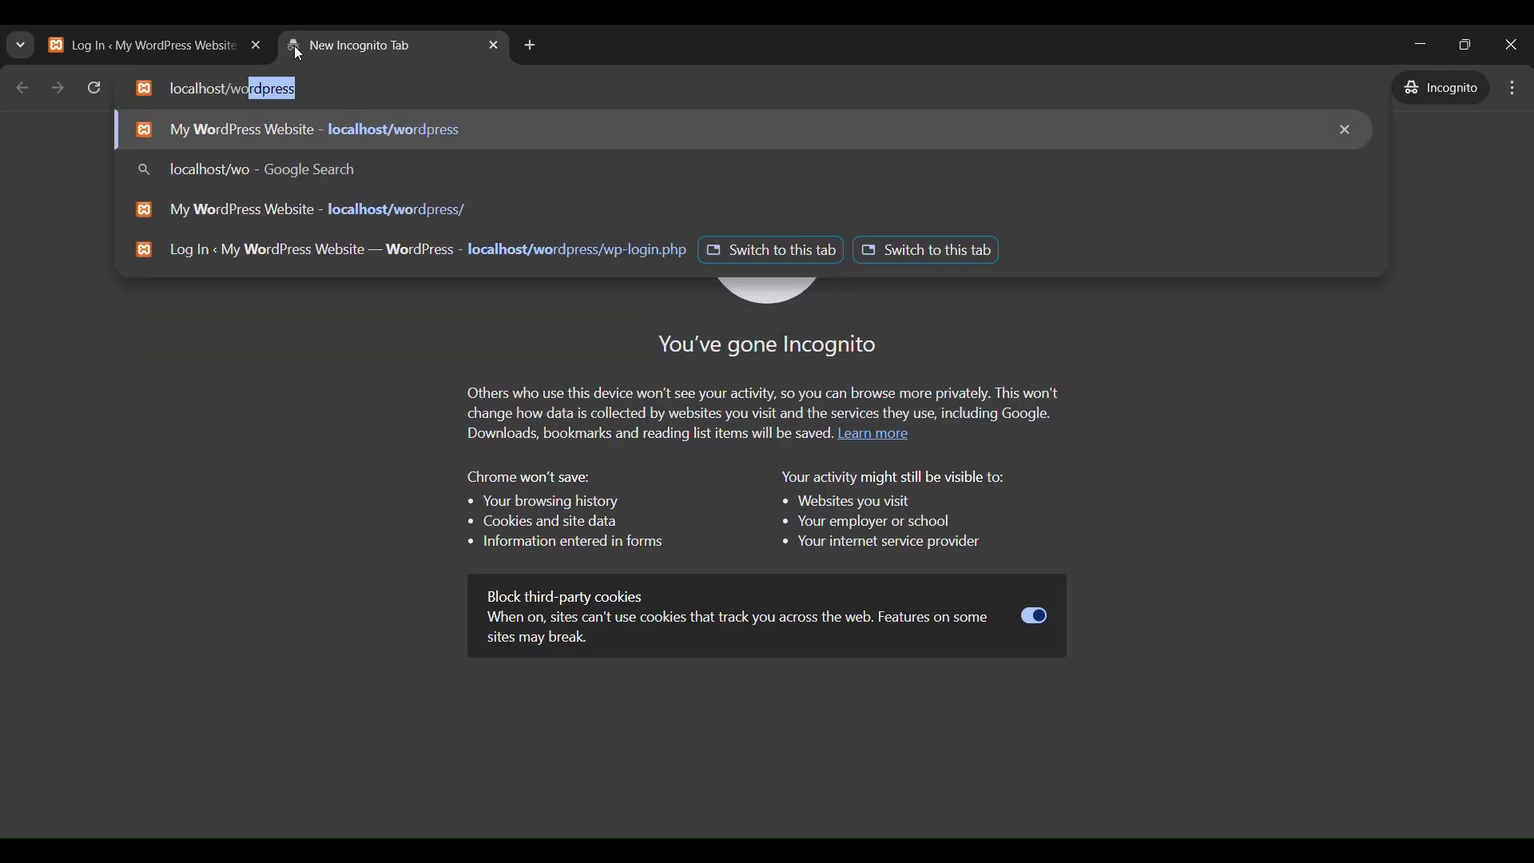
pyautogui.write('ss')
pyautogui.press('Return')
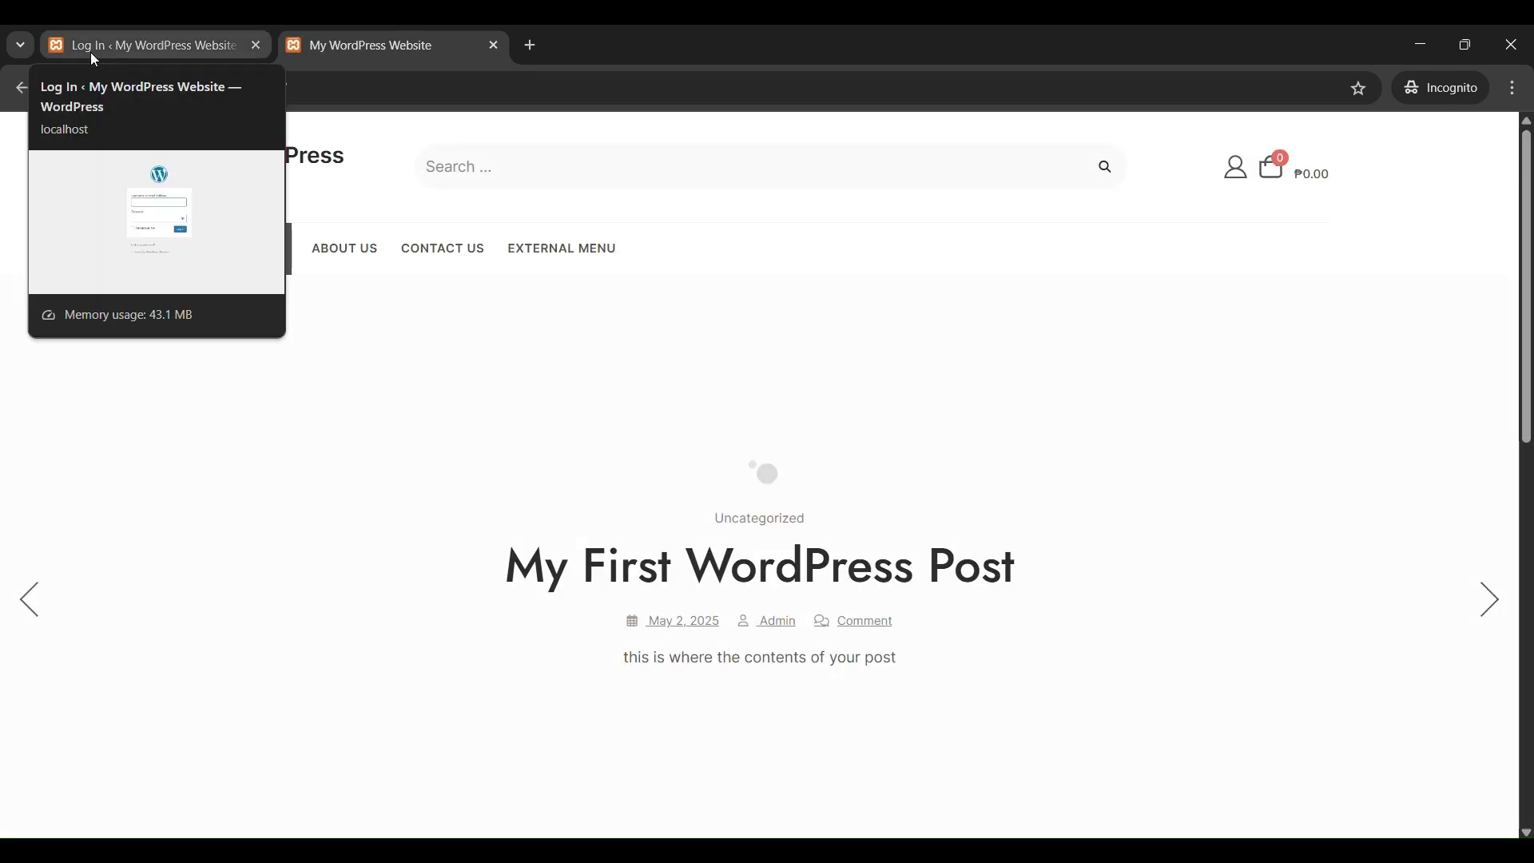
# Log in to the WordPress admin with the admin username and password.
pyautogui.click(180, 48)
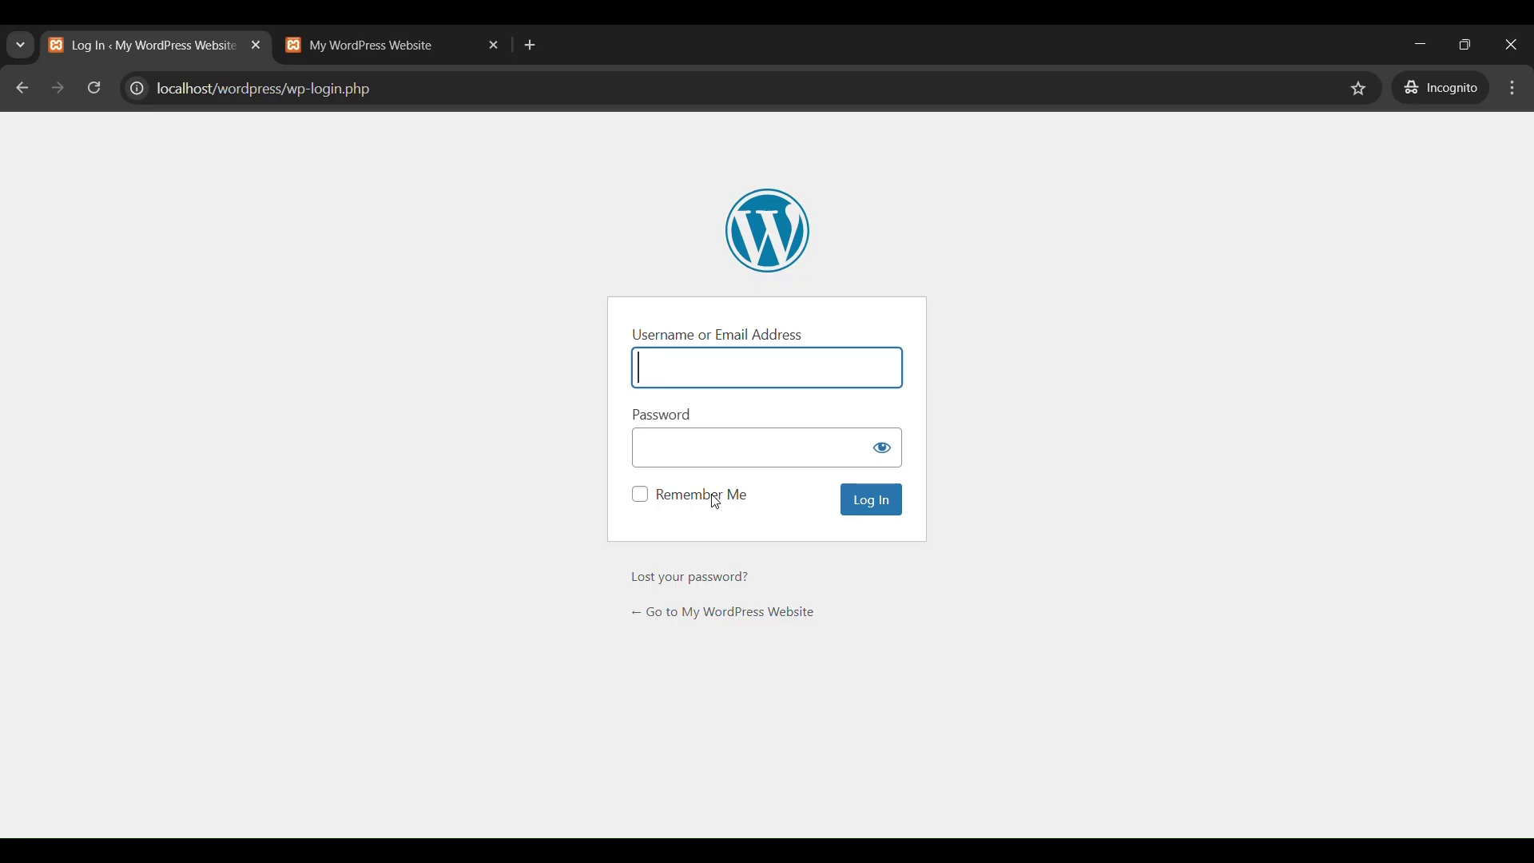
pyautogui.write('admin')
pyautogui.press('Tab')
pyautogui.write('admin')
pyautogui.press('Return')
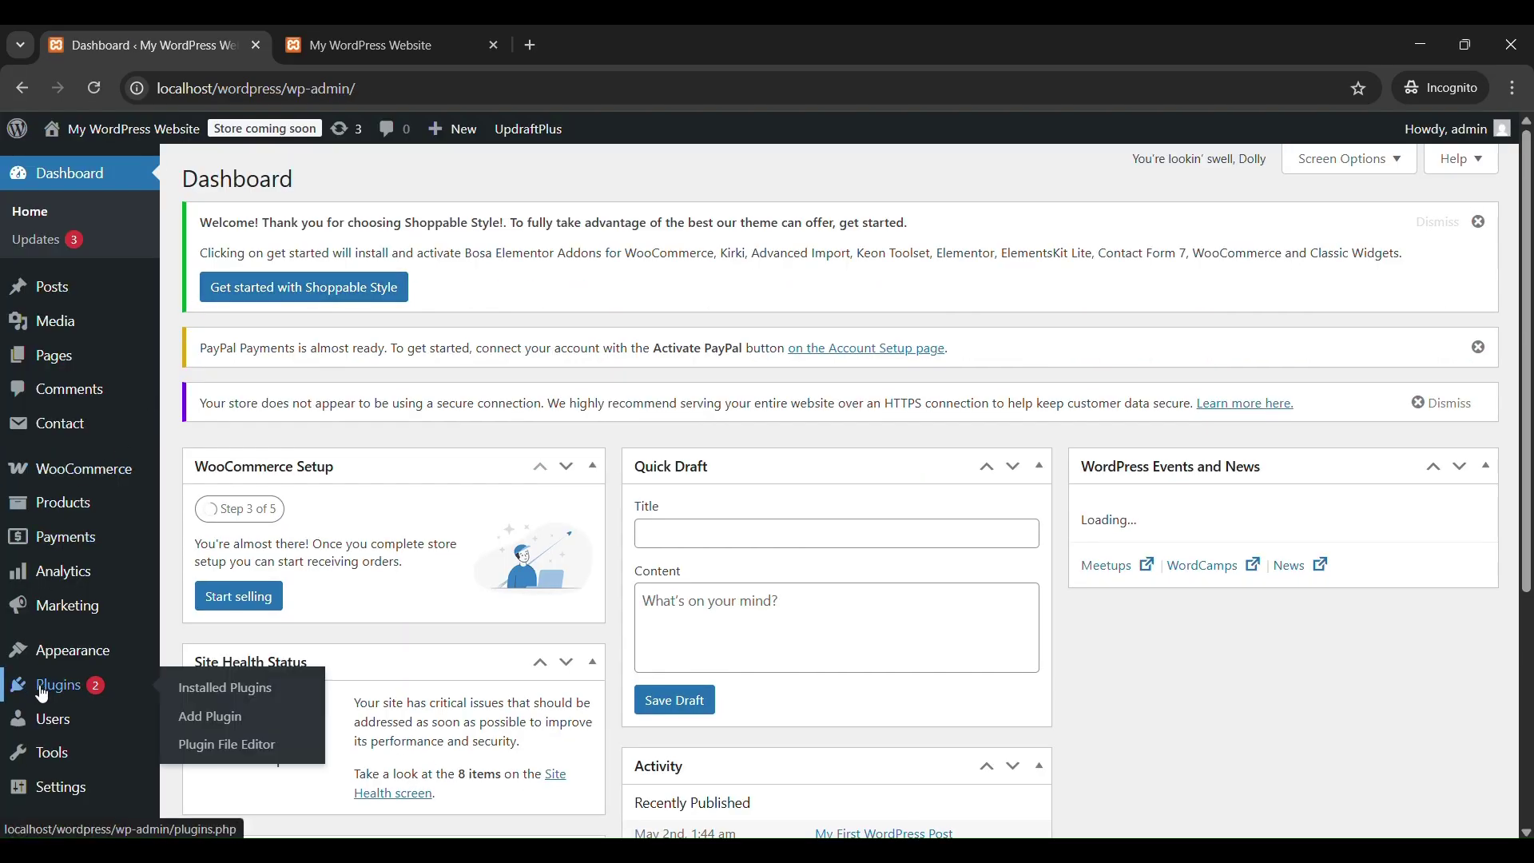
pyautogui.click(42, 692)
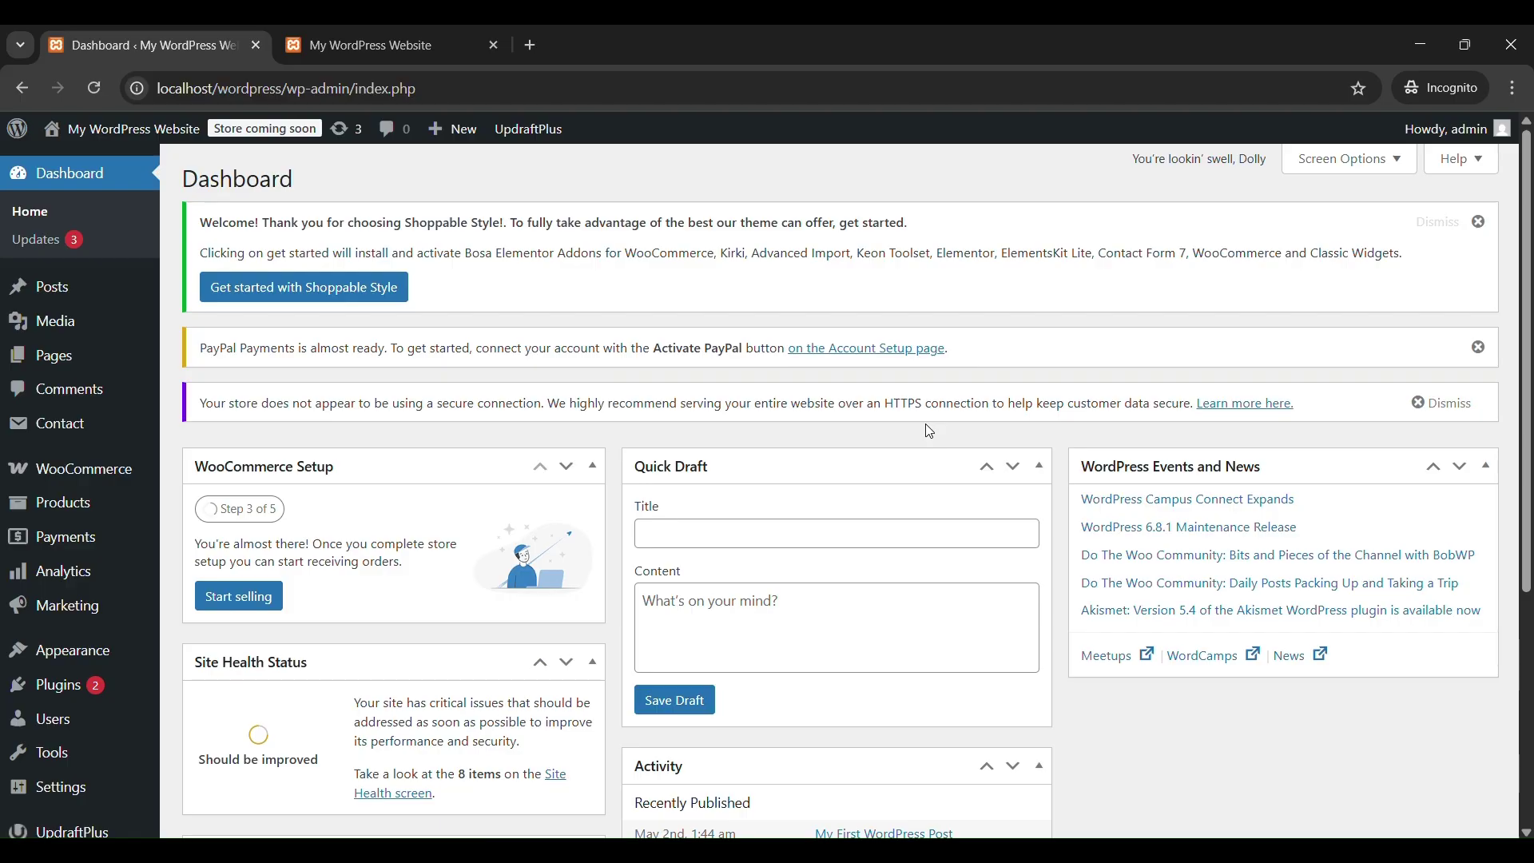
# Check the empty WooCommerce Orders list and Reports stats, then switch to the storefront home page.
pyautogui.moveTo(69, 474)
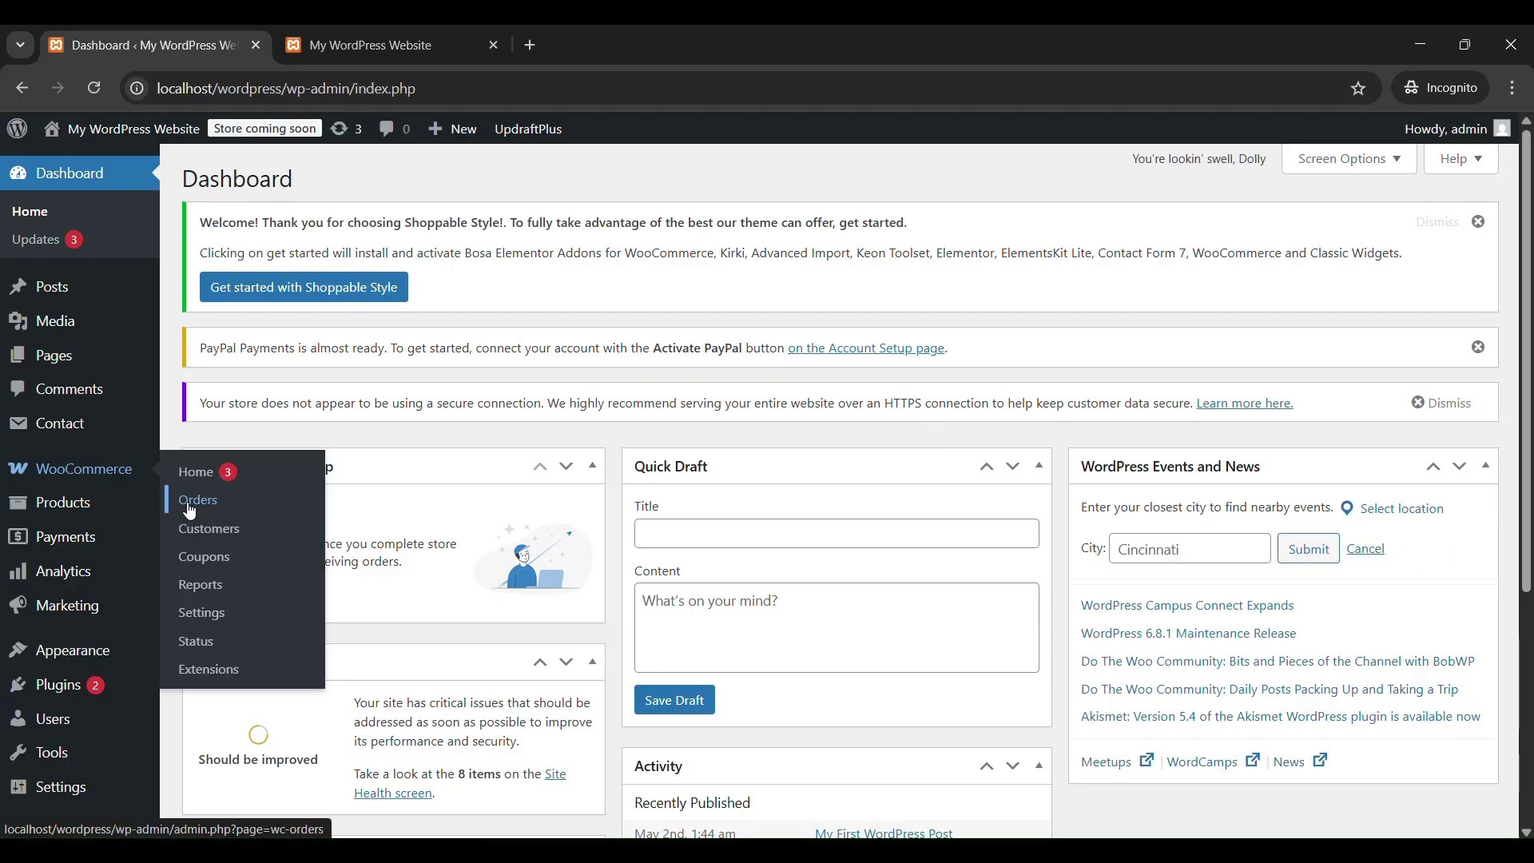
pyautogui.click(188, 507)
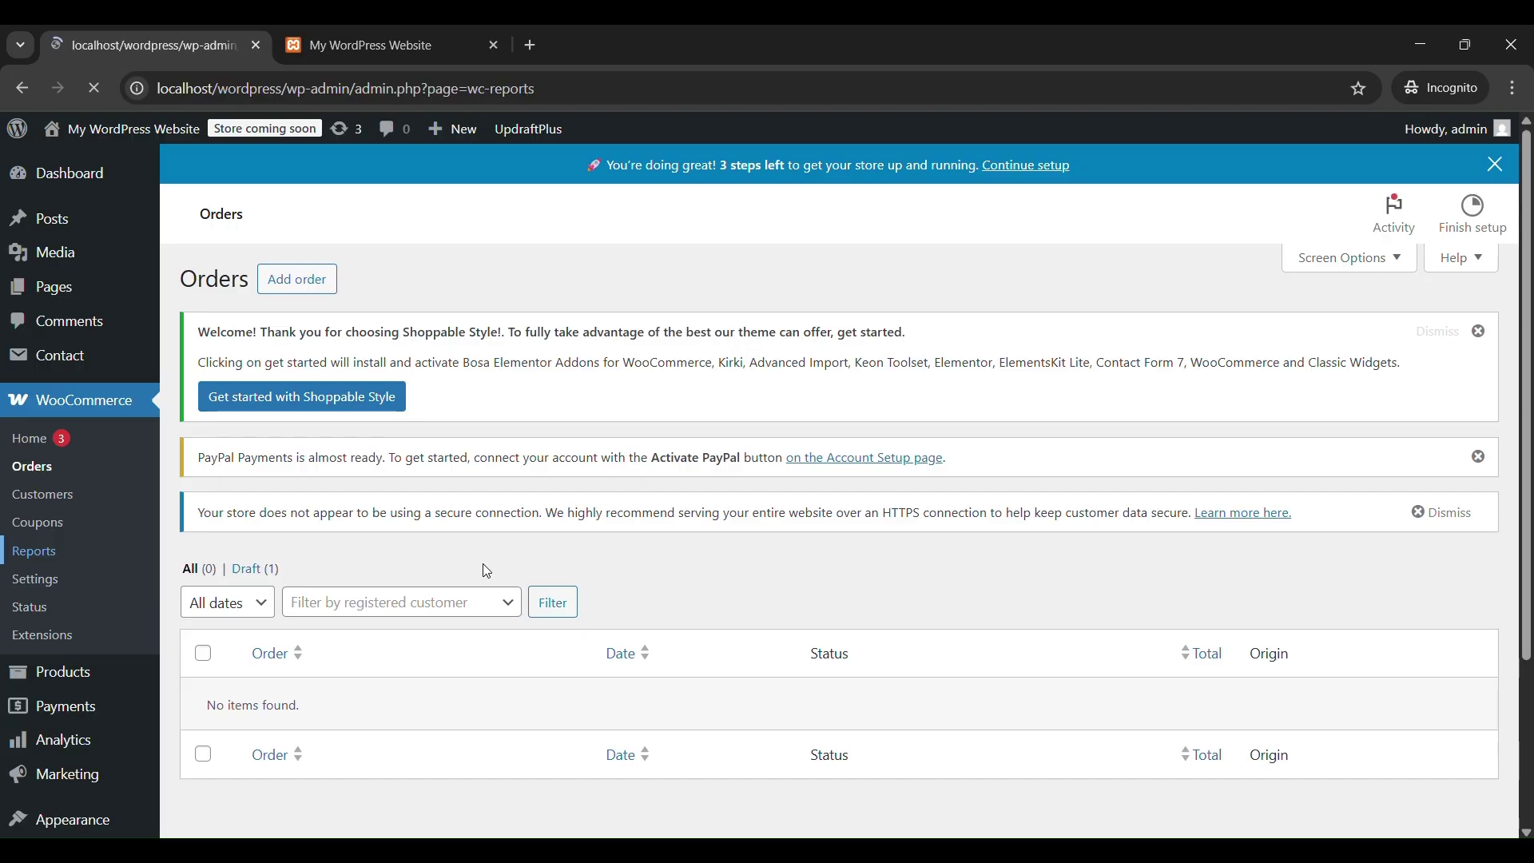
pyautogui.scroll(-5, 486, 571)
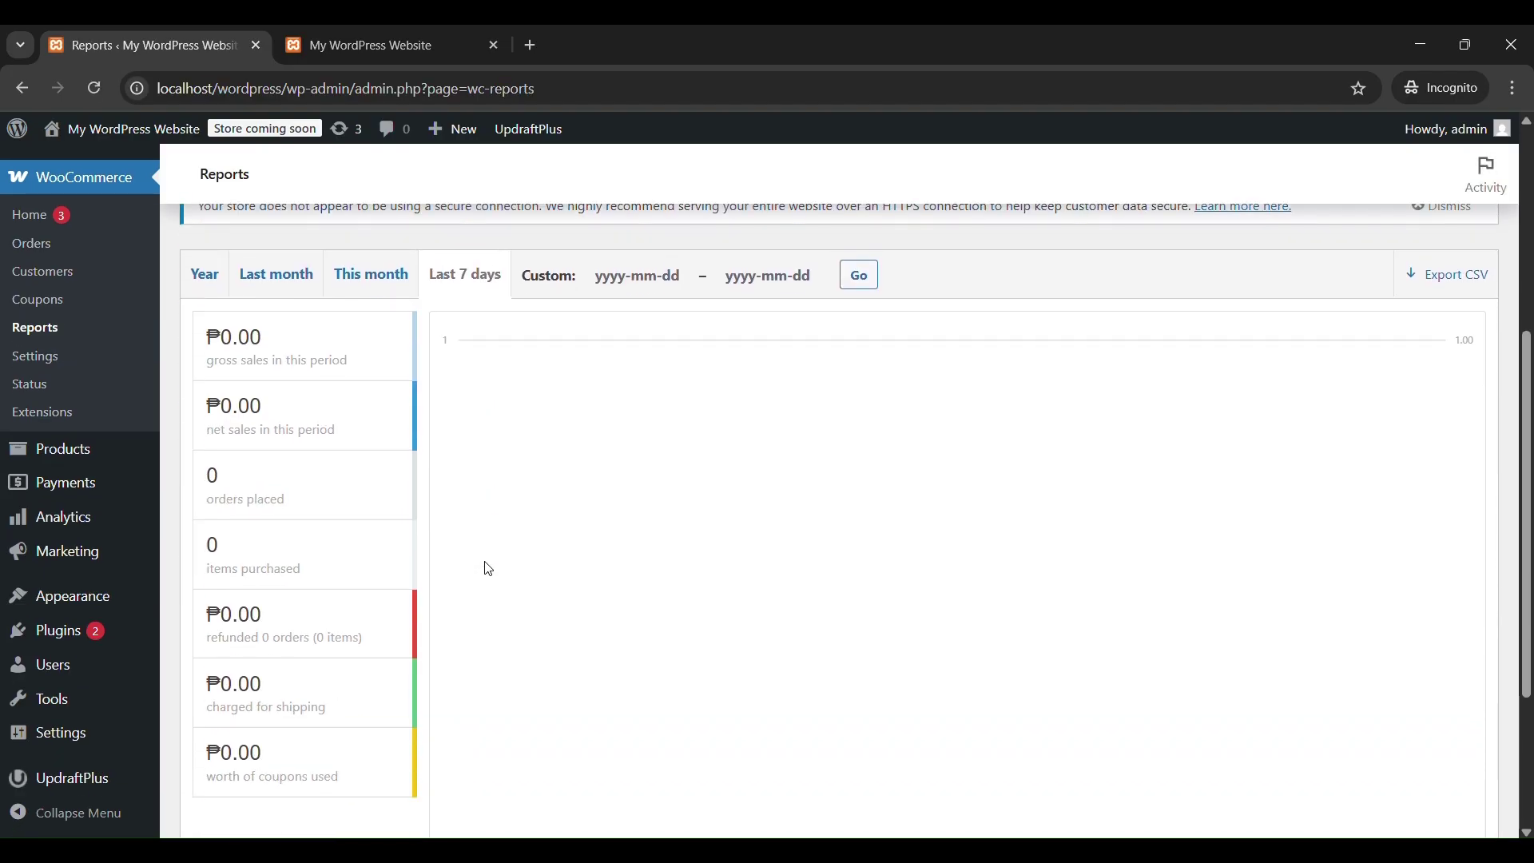
pyautogui.scroll(-4, 490, 569)
pyautogui.scroll(10, 491, 568)
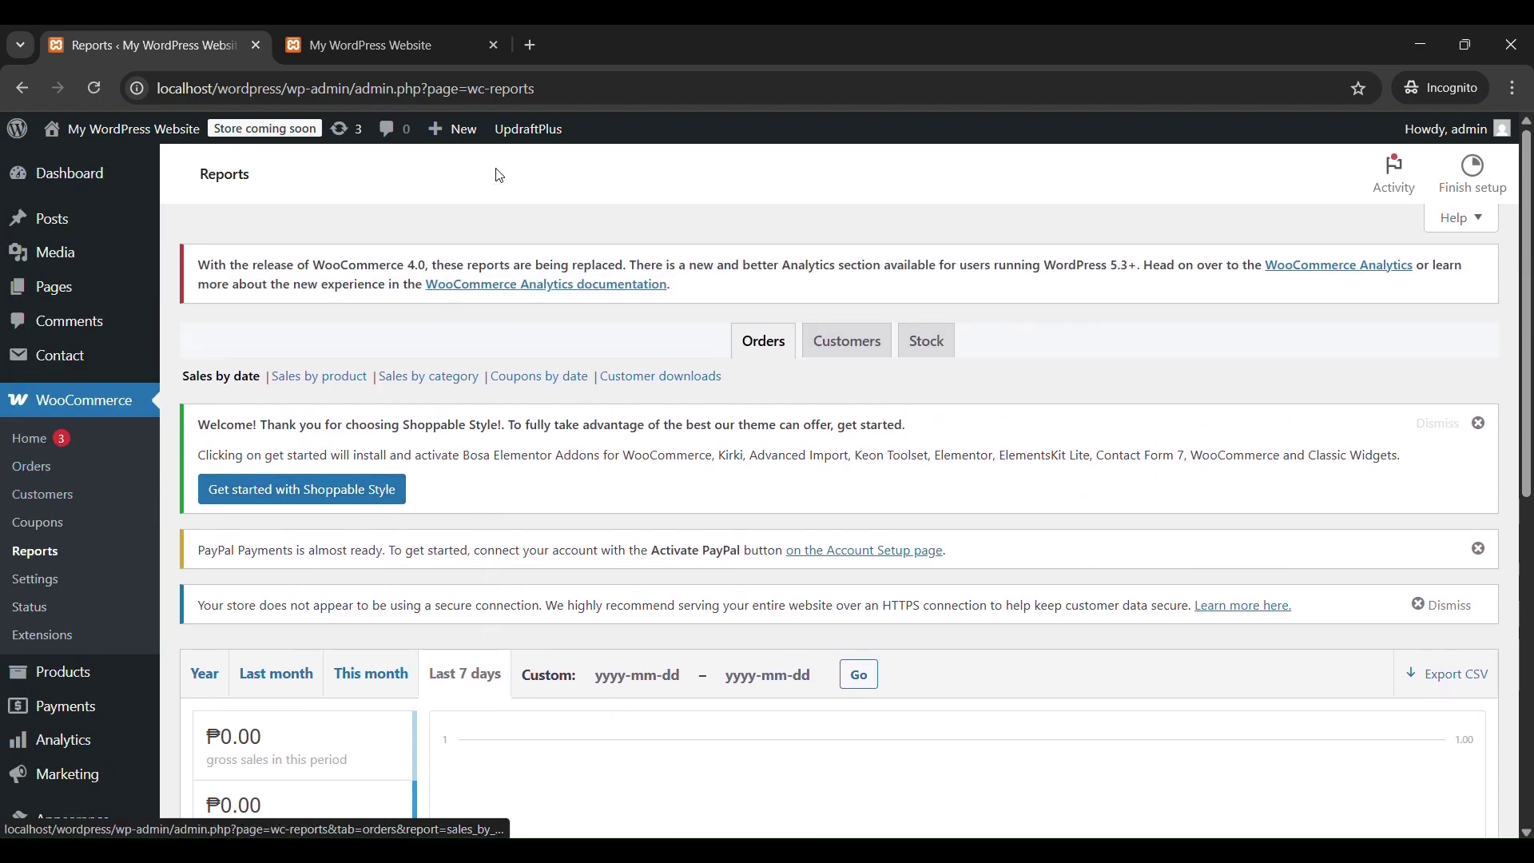
pyautogui.click(406, 53)
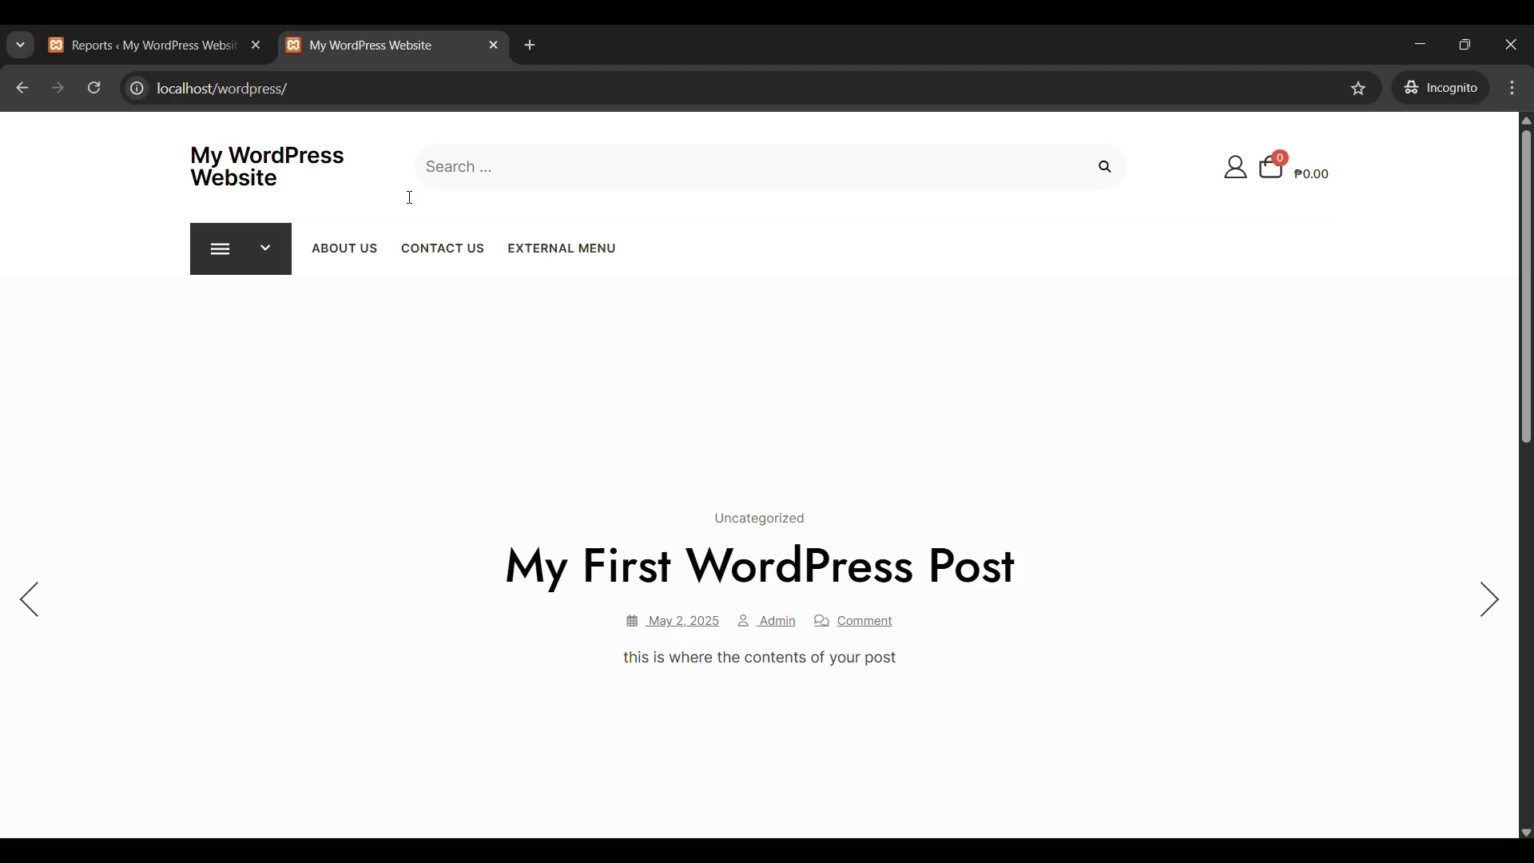
# Browse the Electronics product category from the category menu.
pyautogui.moveTo(230, 269)
pyautogui.click(245, 314)
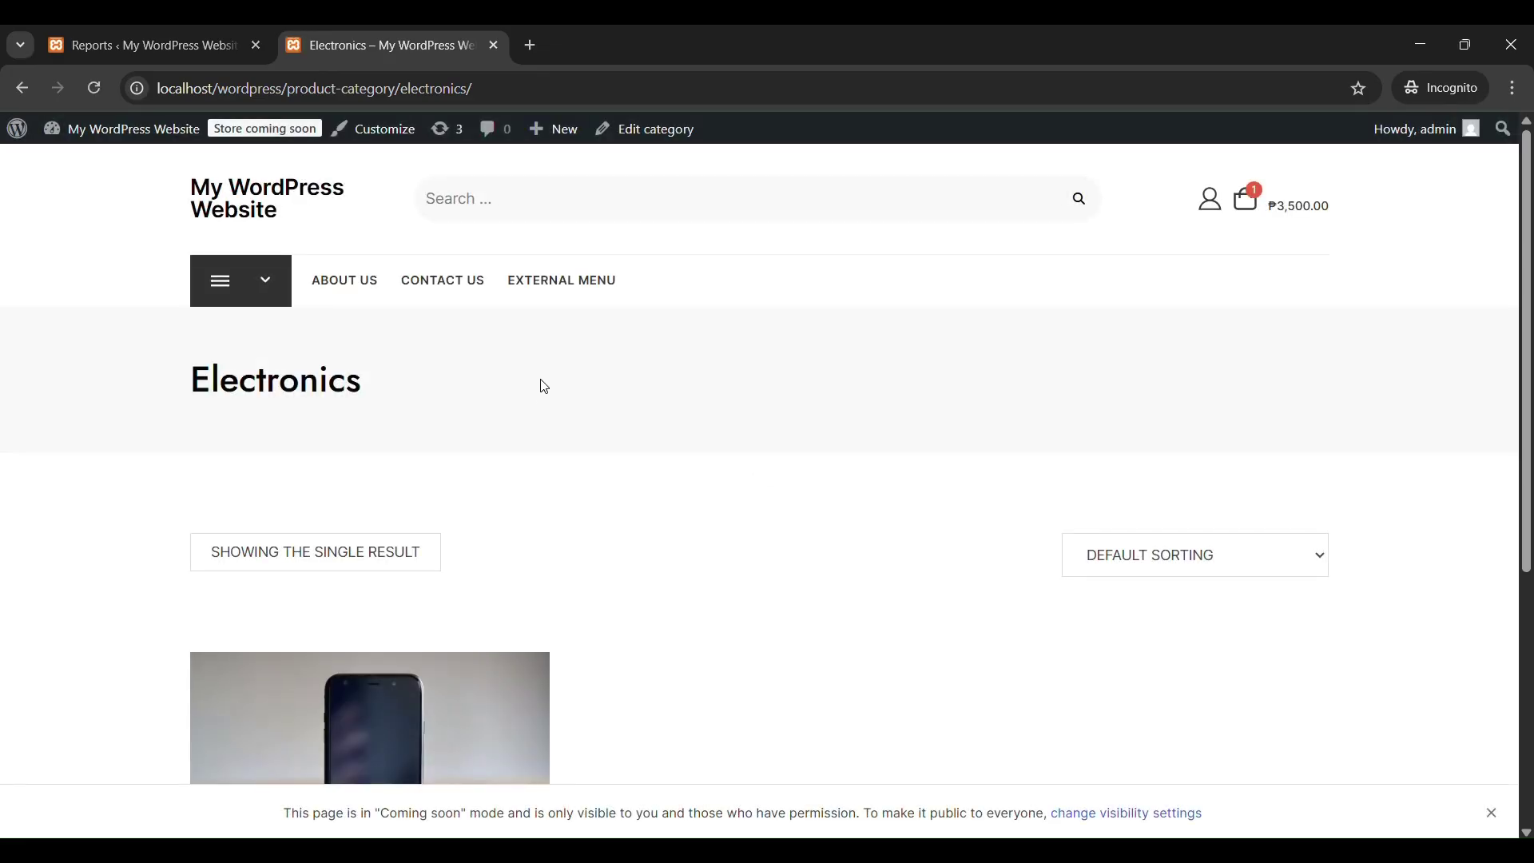
pyautogui.scroll(-4, 537, 384)
pyautogui.scroll(4, 545, 385)
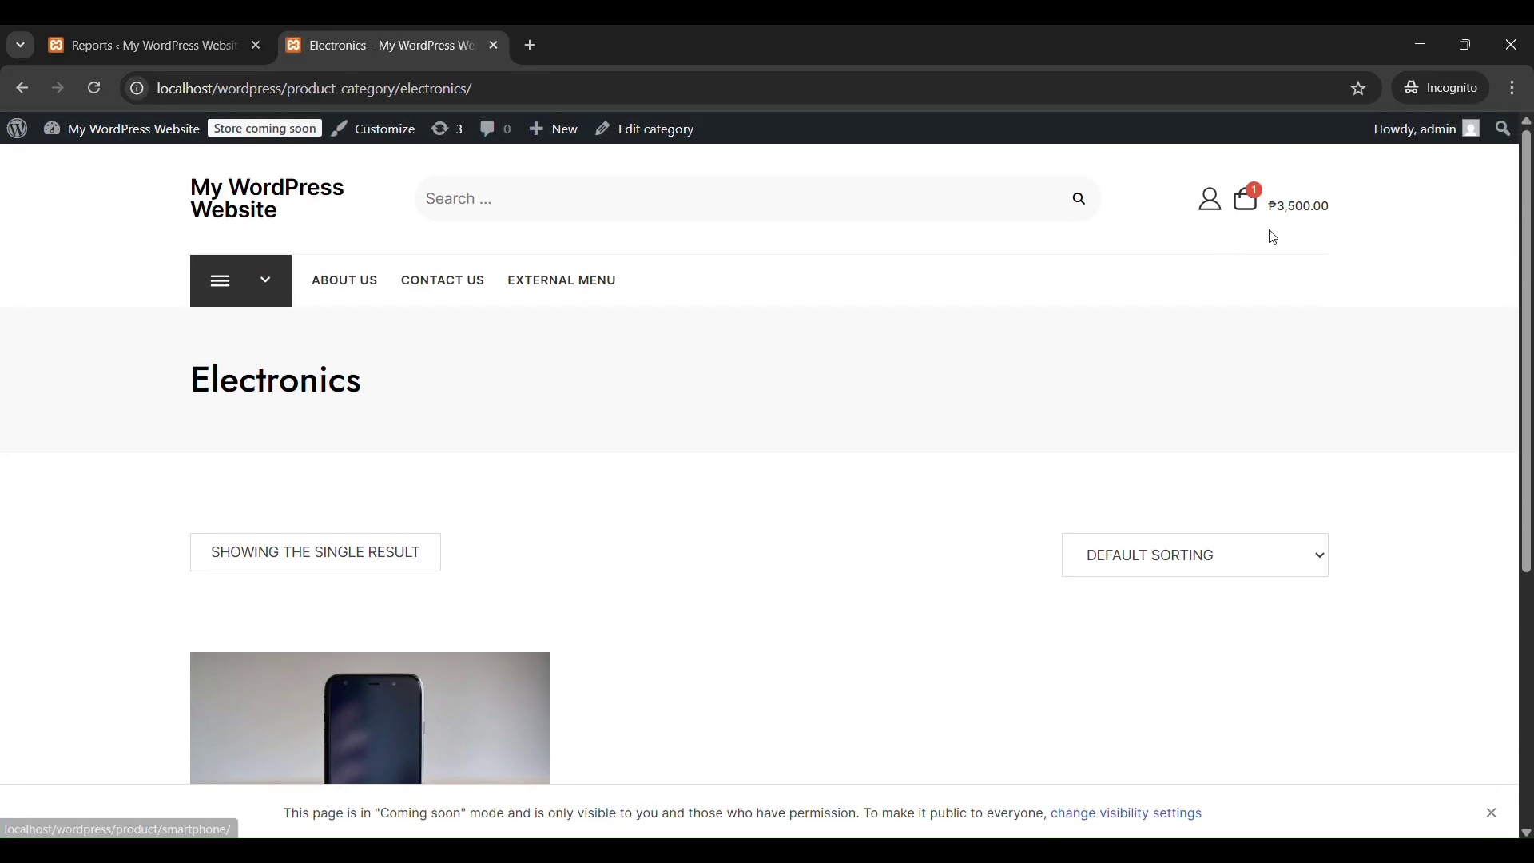
# Open the full cart page from the cart icon to see the Smartphone at ₱3,500.00.
pyautogui.moveTo(1291, 214)
pyautogui.click(1091, 365)
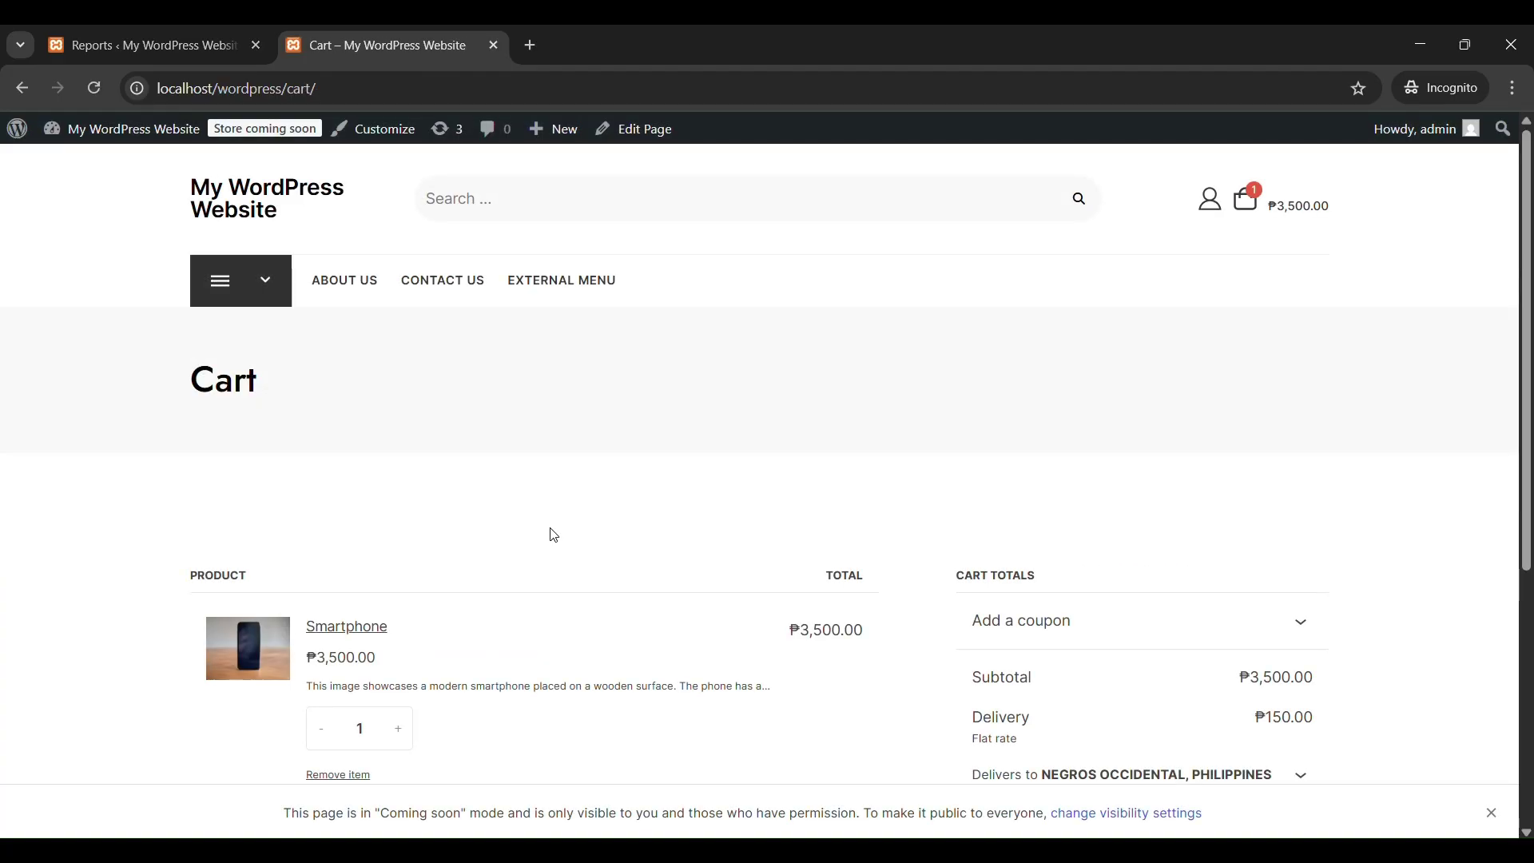
pyautogui.scroll(-5, 551, 532)
pyautogui.moveTo(1160, 553); pyautogui.dragTo(694, 616)
pyautogui.scroll(-5, 688, 613)
# Proceed to checkout and enter the customer's first and last name.
pyautogui.click(1178, 558)
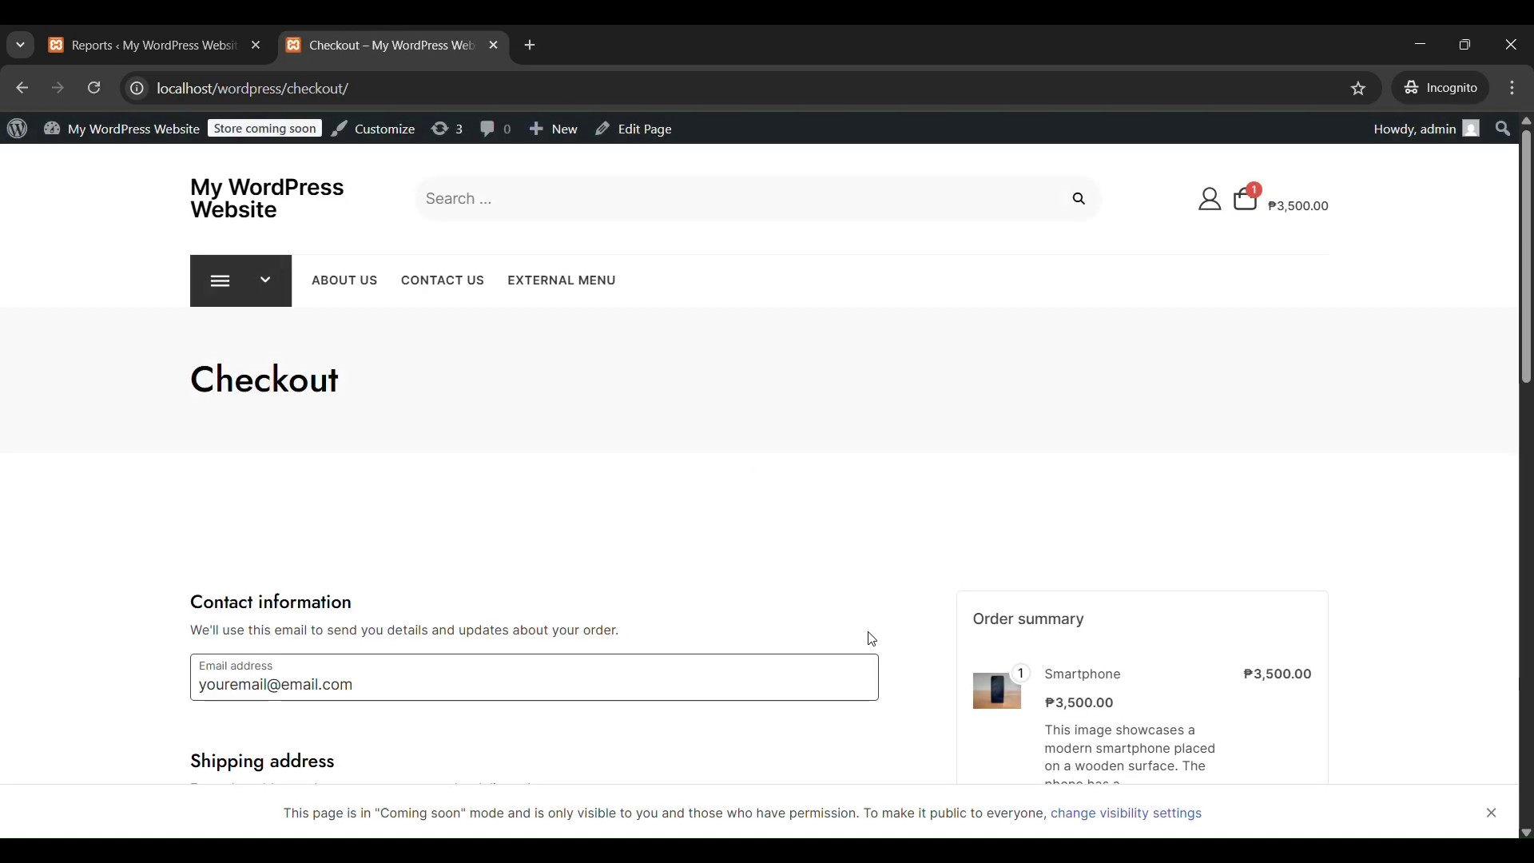
pyautogui.scroll(-4, 867, 627)
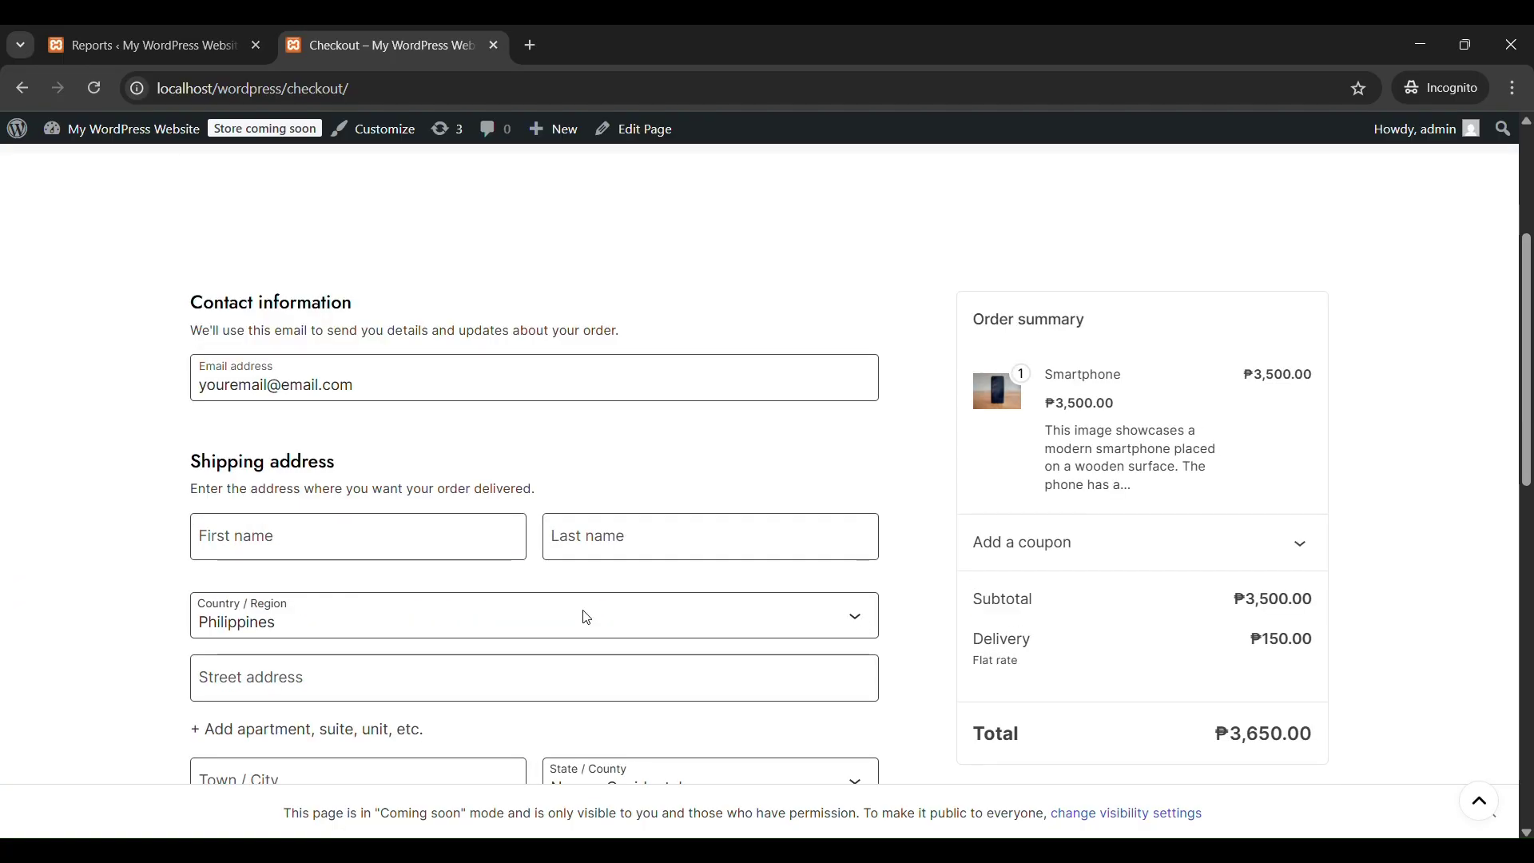
pyautogui.click(286, 550)
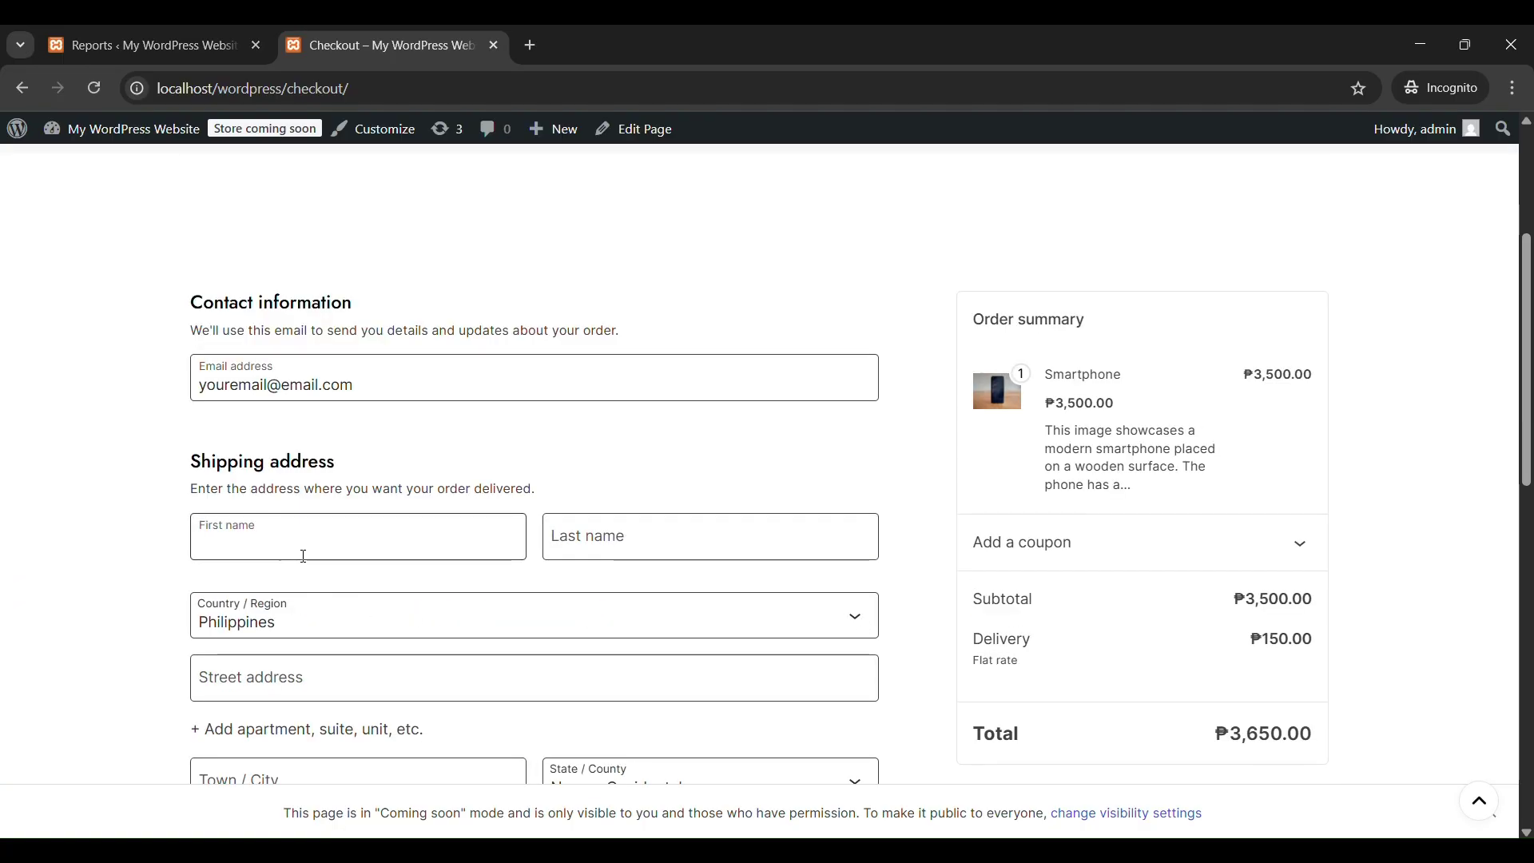
pyautogui.write('Ju')
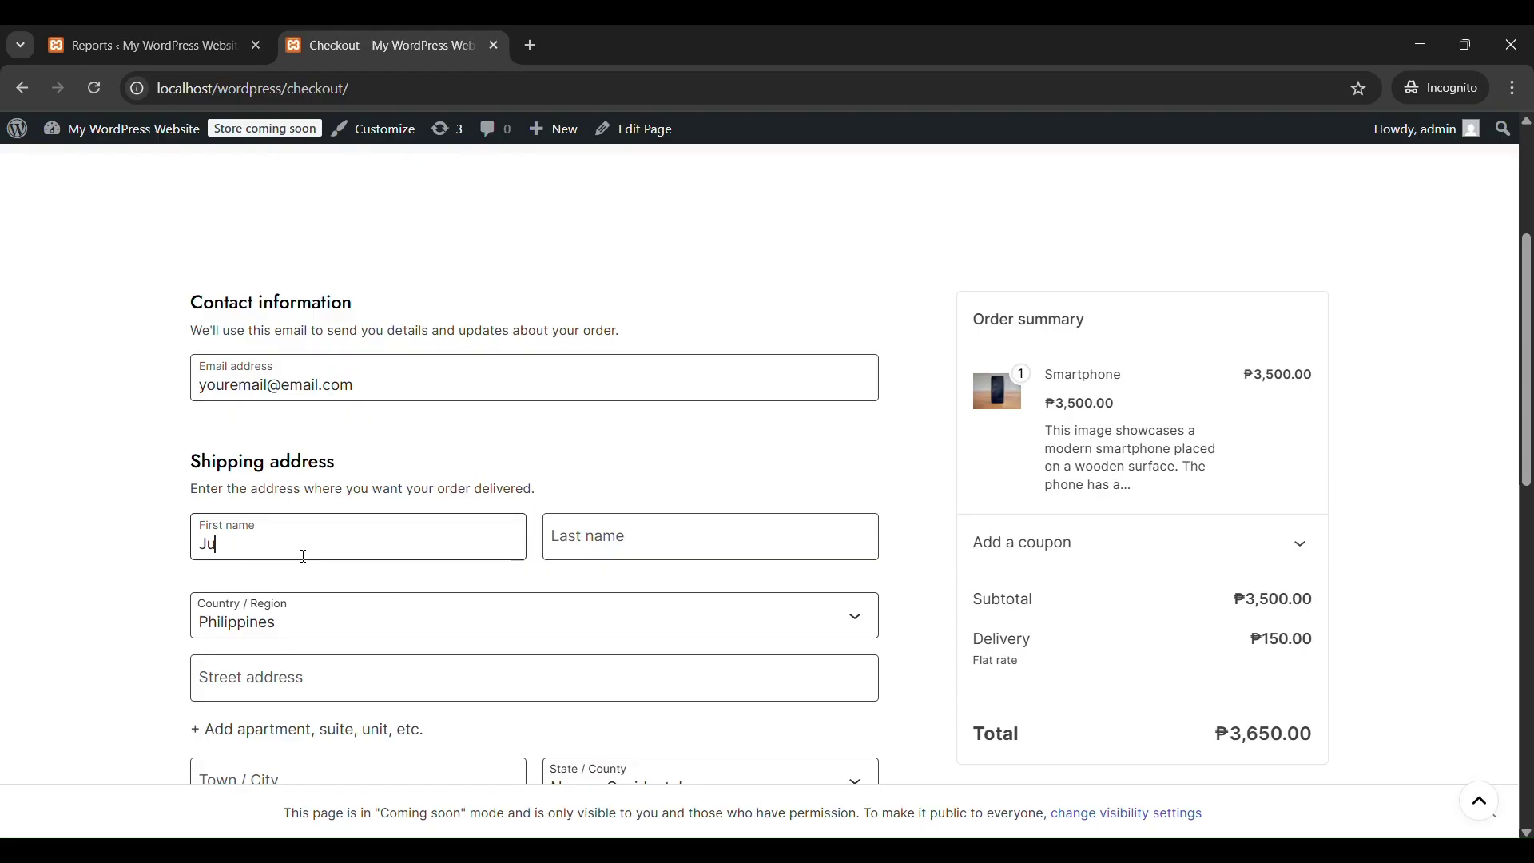
pyautogui.write('an')
pyautogui.press('Tab')
pyautogui.write('Del')
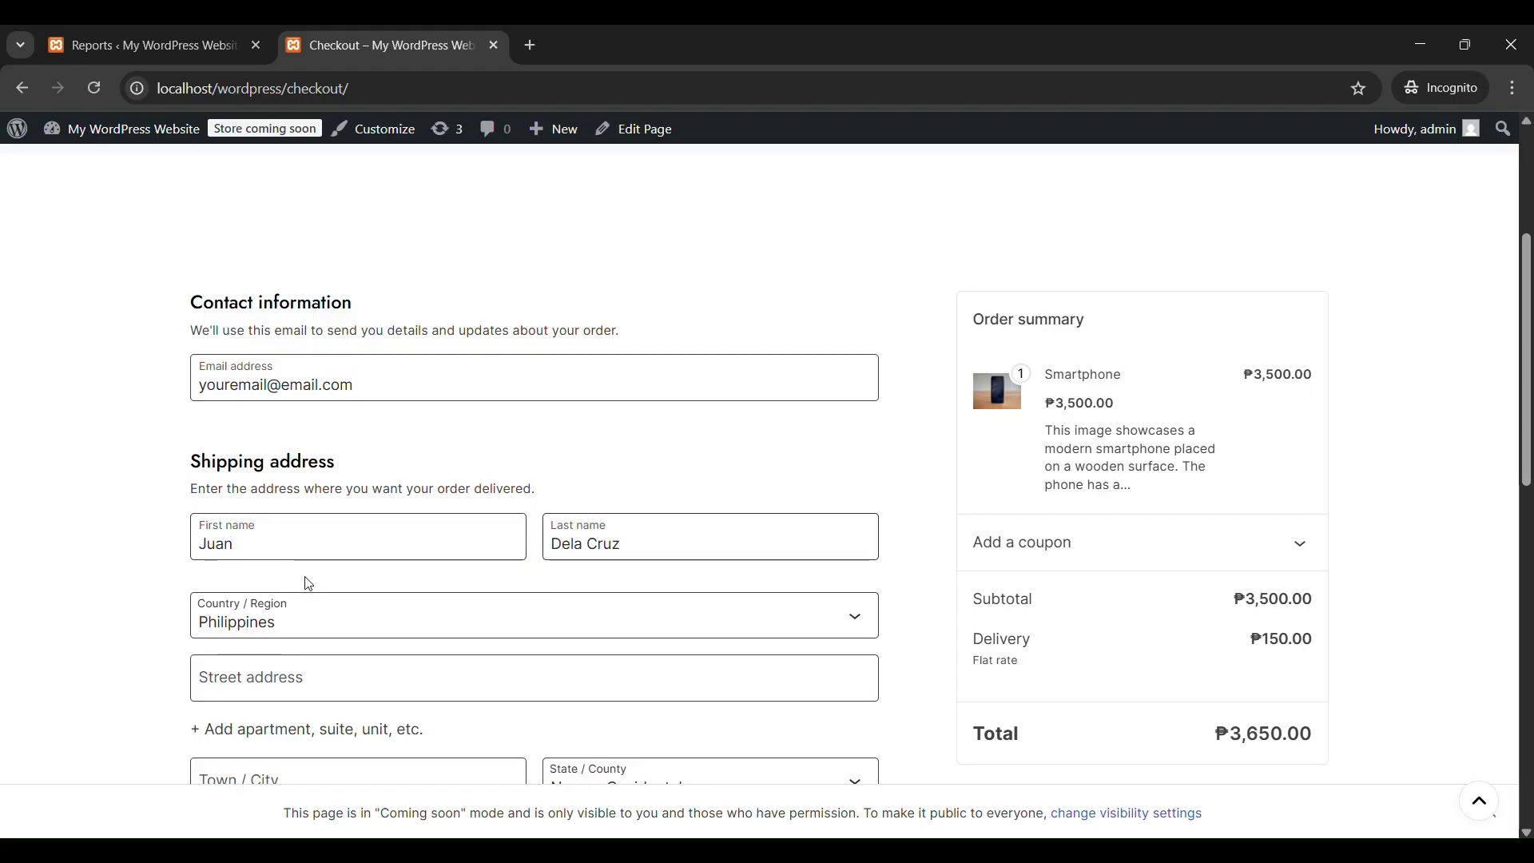
# Fill in the customer's street address, town or city, and postcode.
pyautogui.click(405, 694)
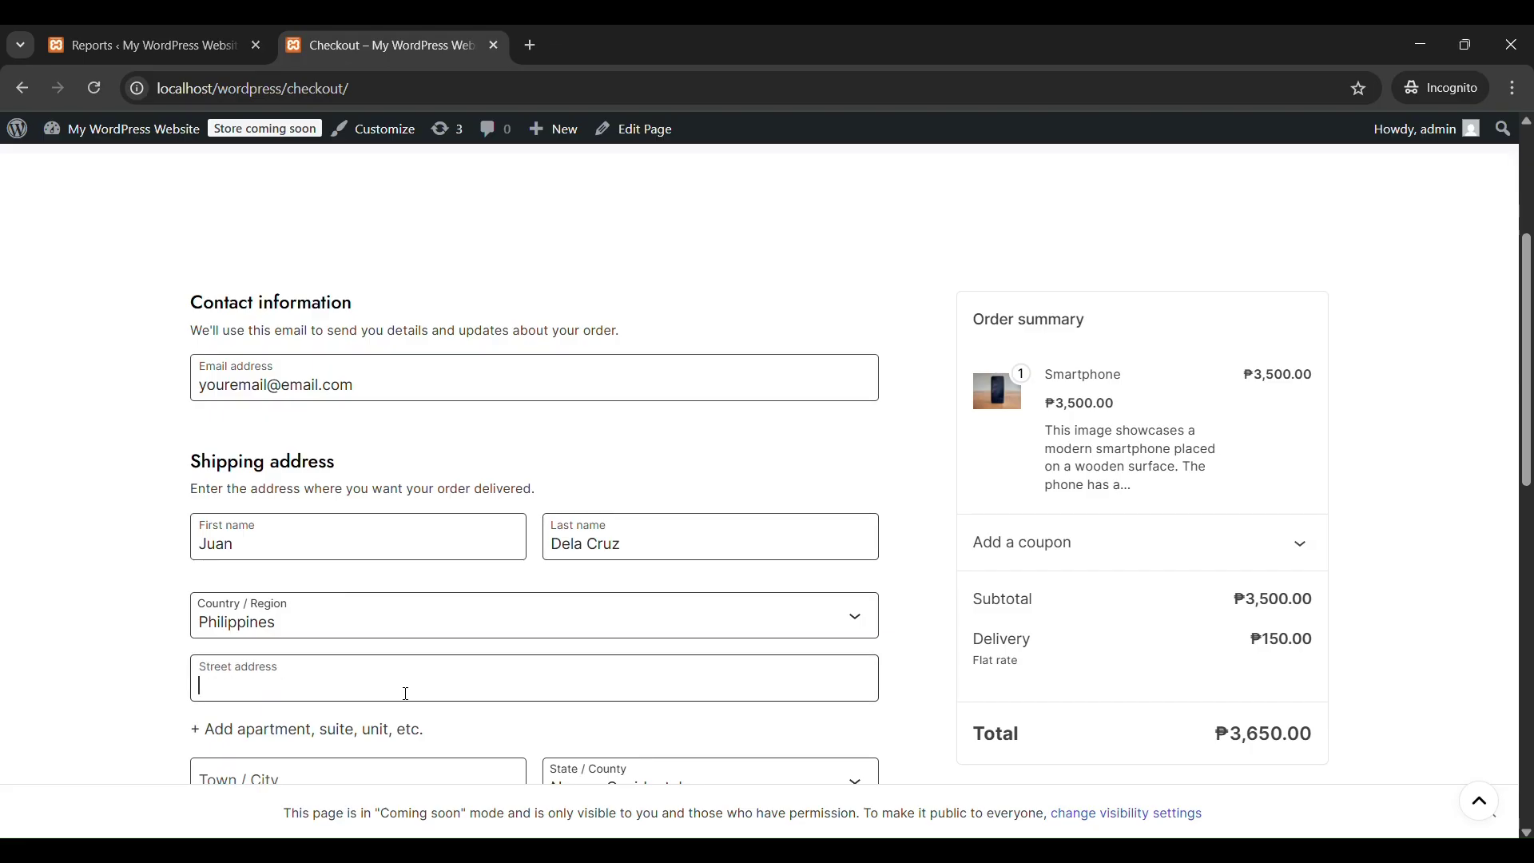
pyautogui.scroll(-3, 406, 693)
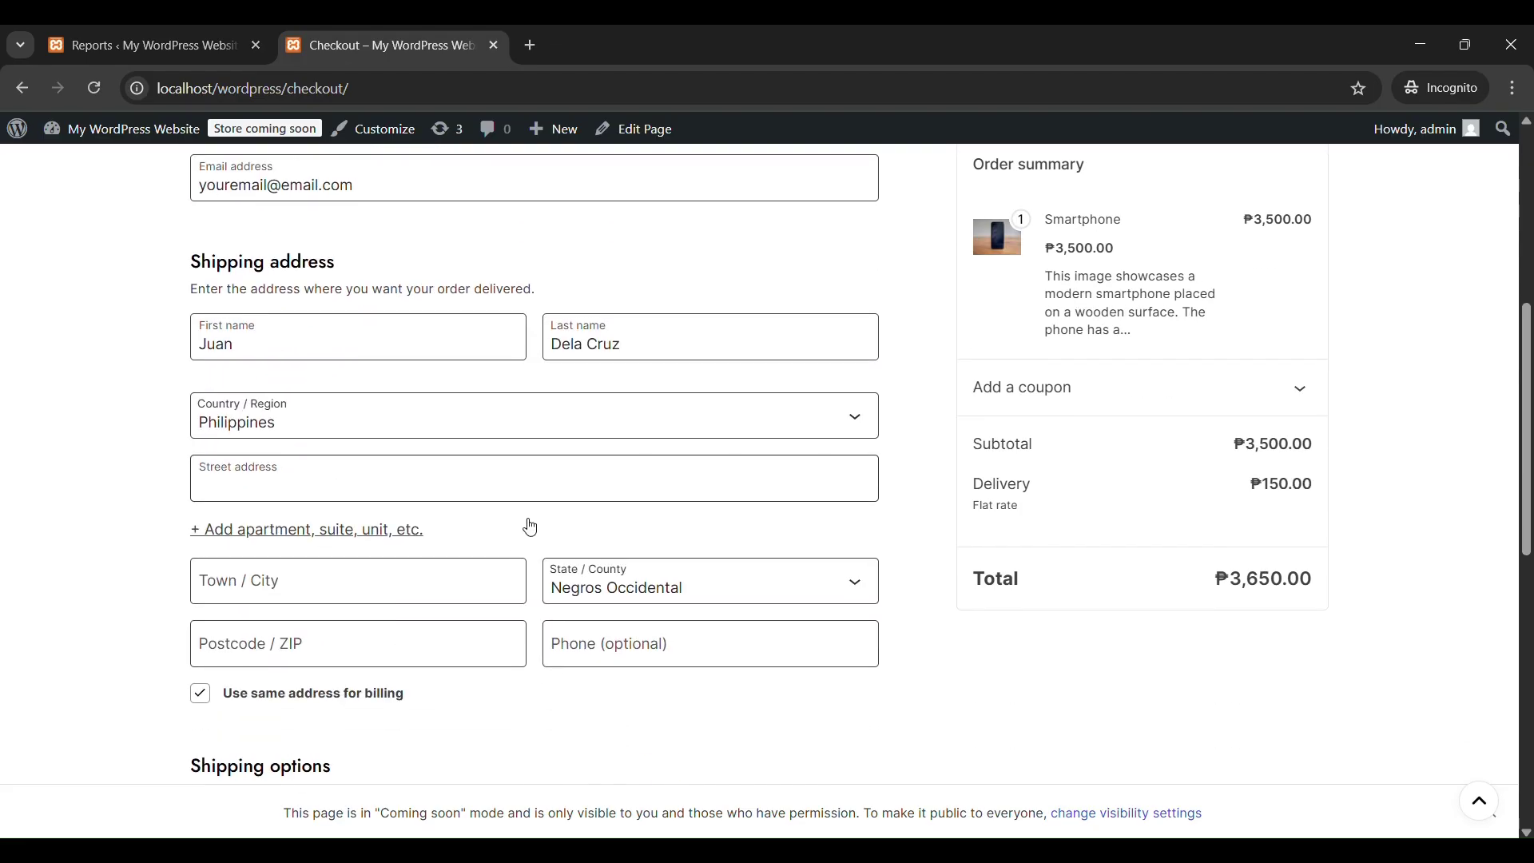
pyautogui.write('B')
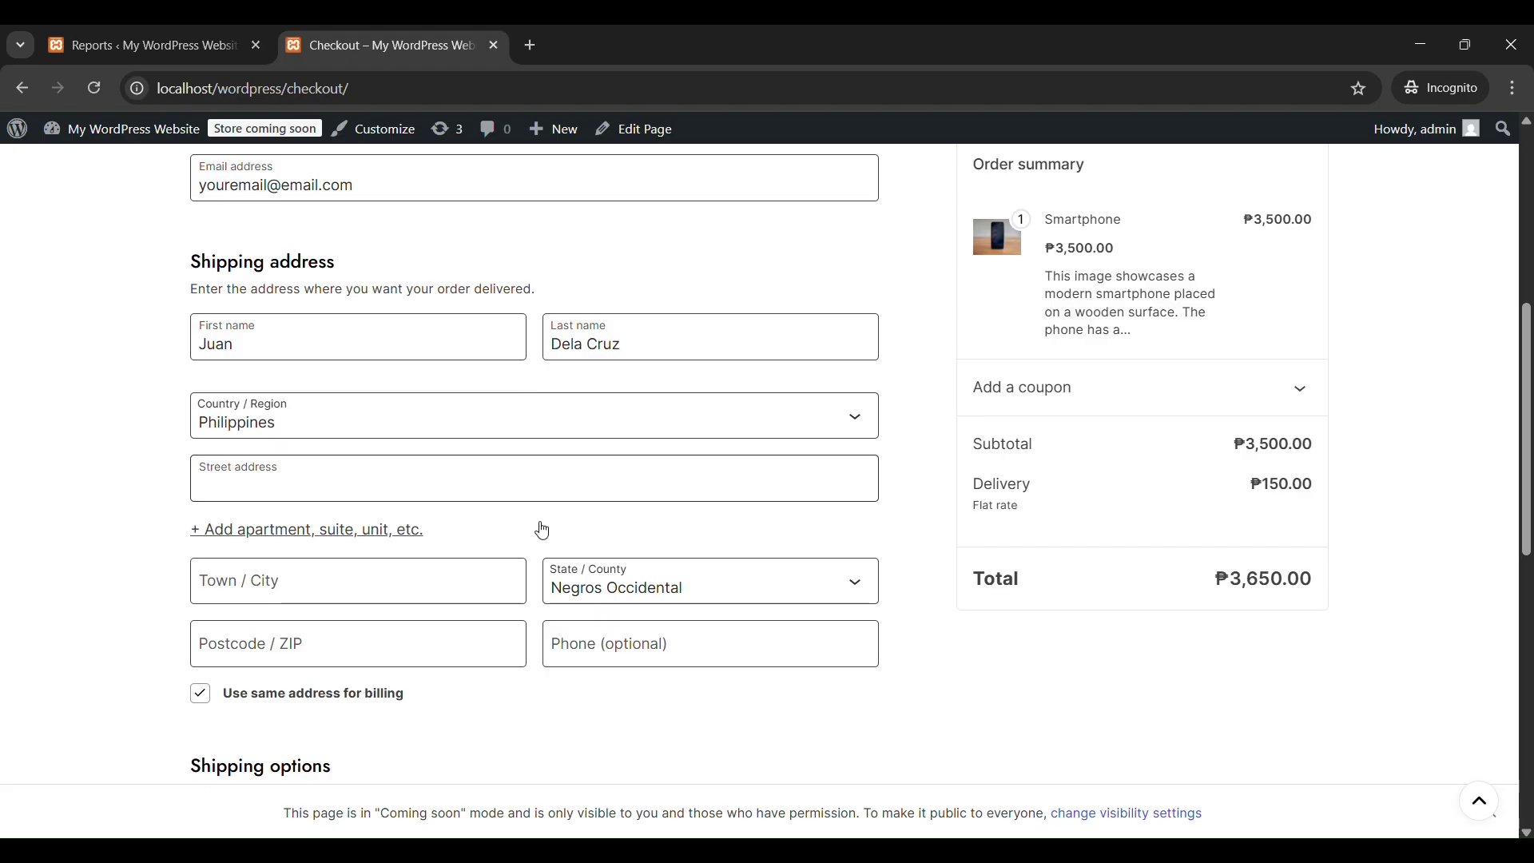
pyautogui.write('San Juan Street')
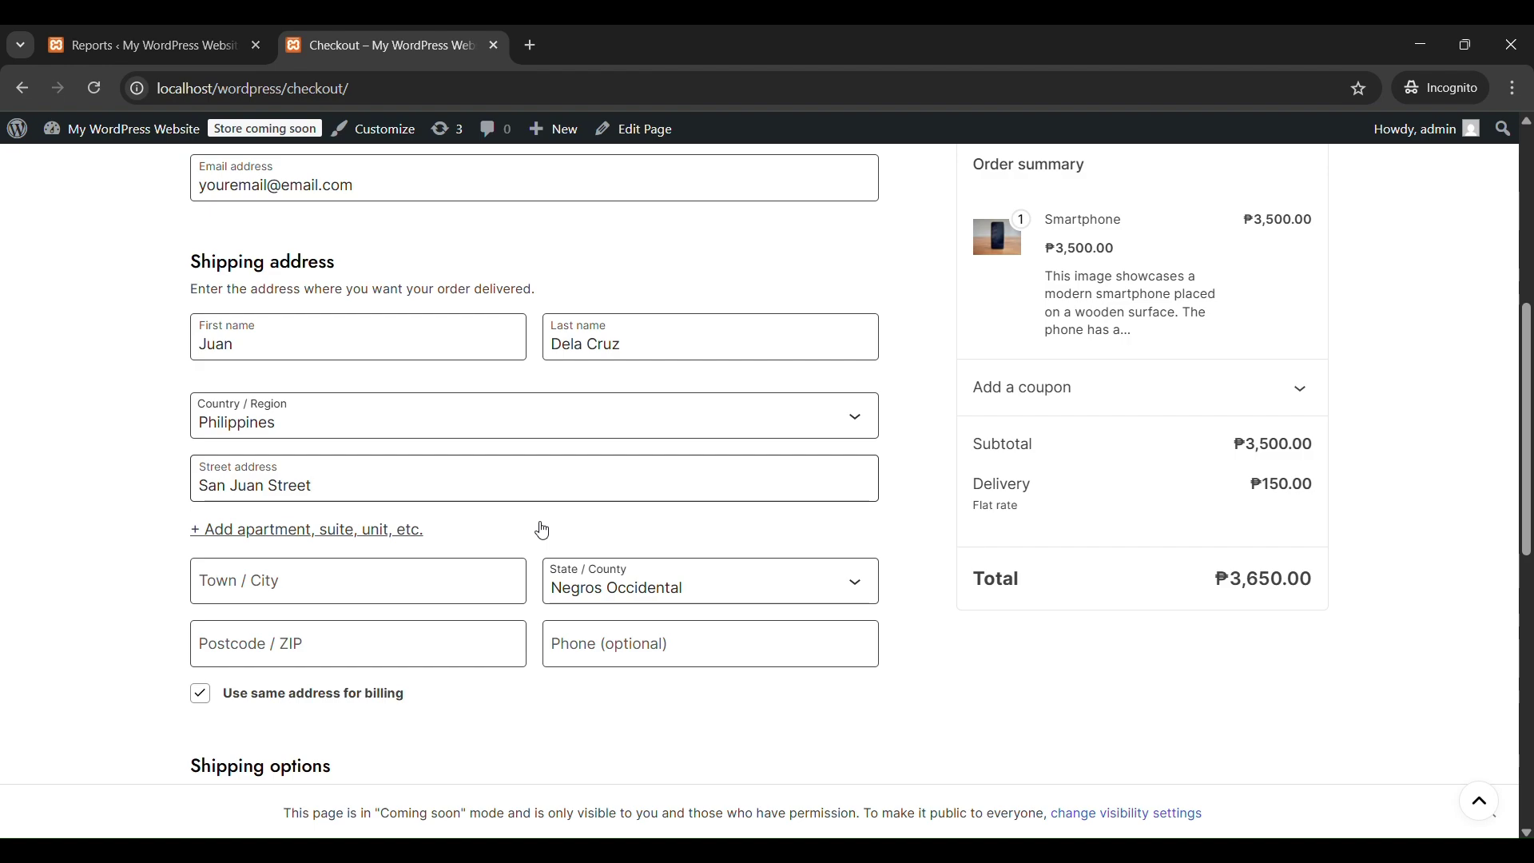
pyautogui.click(479, 591)
pyautogui.write('Bacolod')
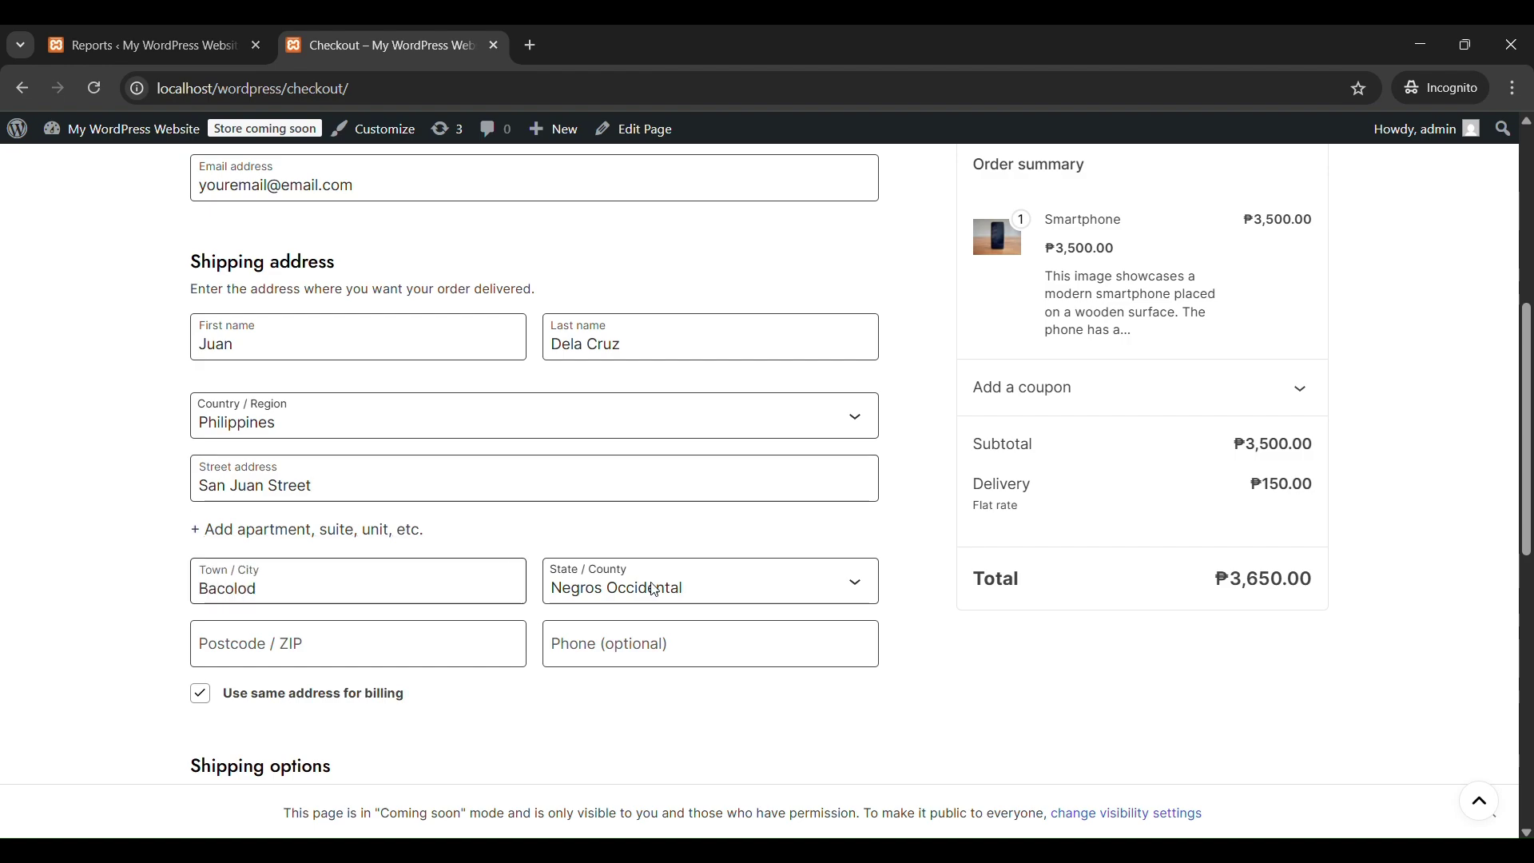
pyautogui.click(385, 632)
pyautogui.write('6100')
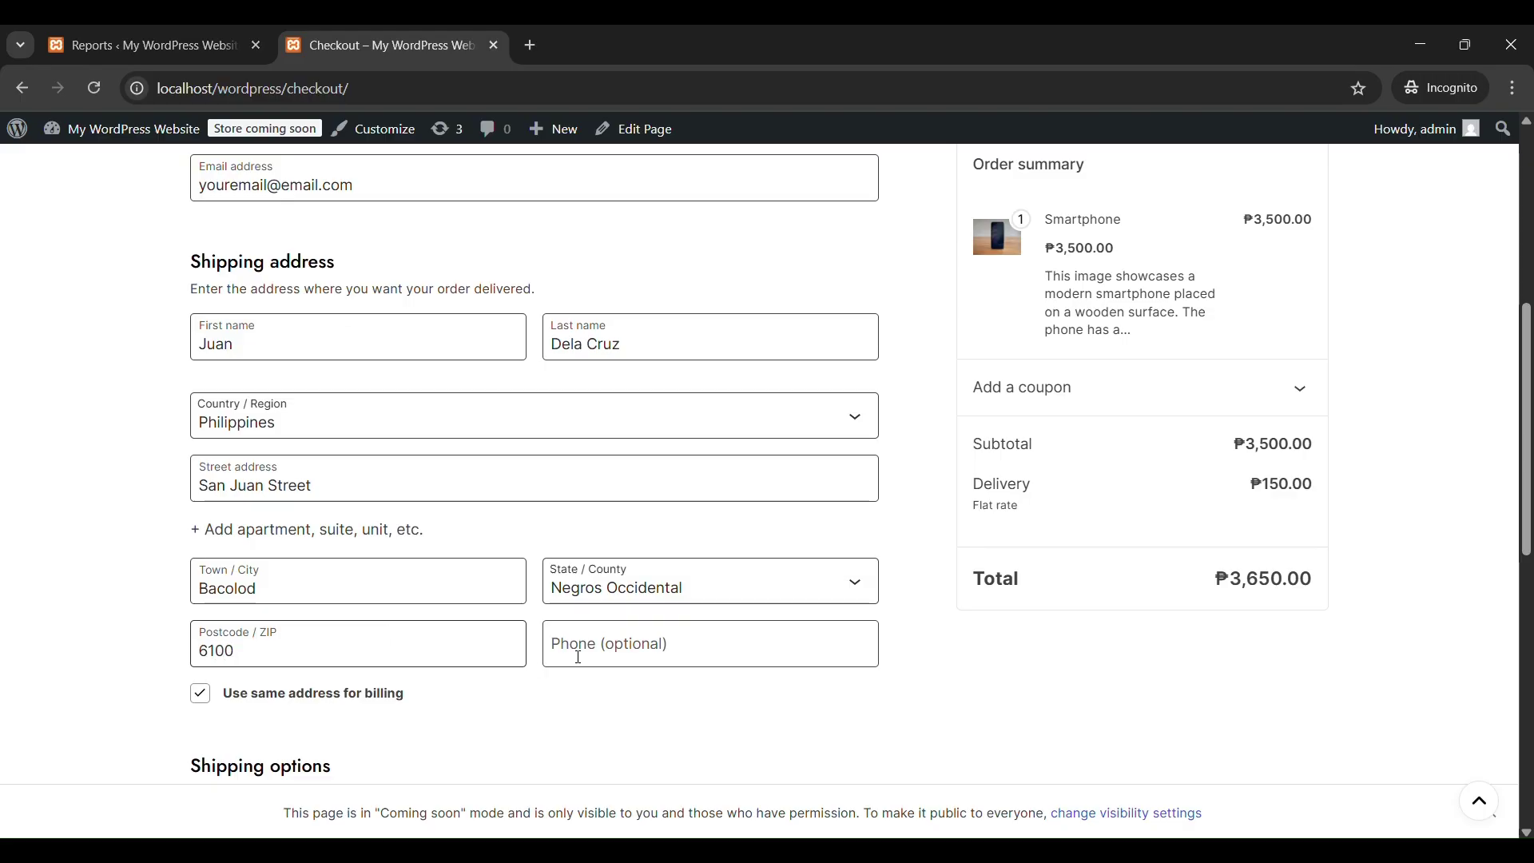
# Choose Cash on delivery with flat-rate shipping and place the Smartphone order.
pyautogui.scroll(-4, 404, 695)
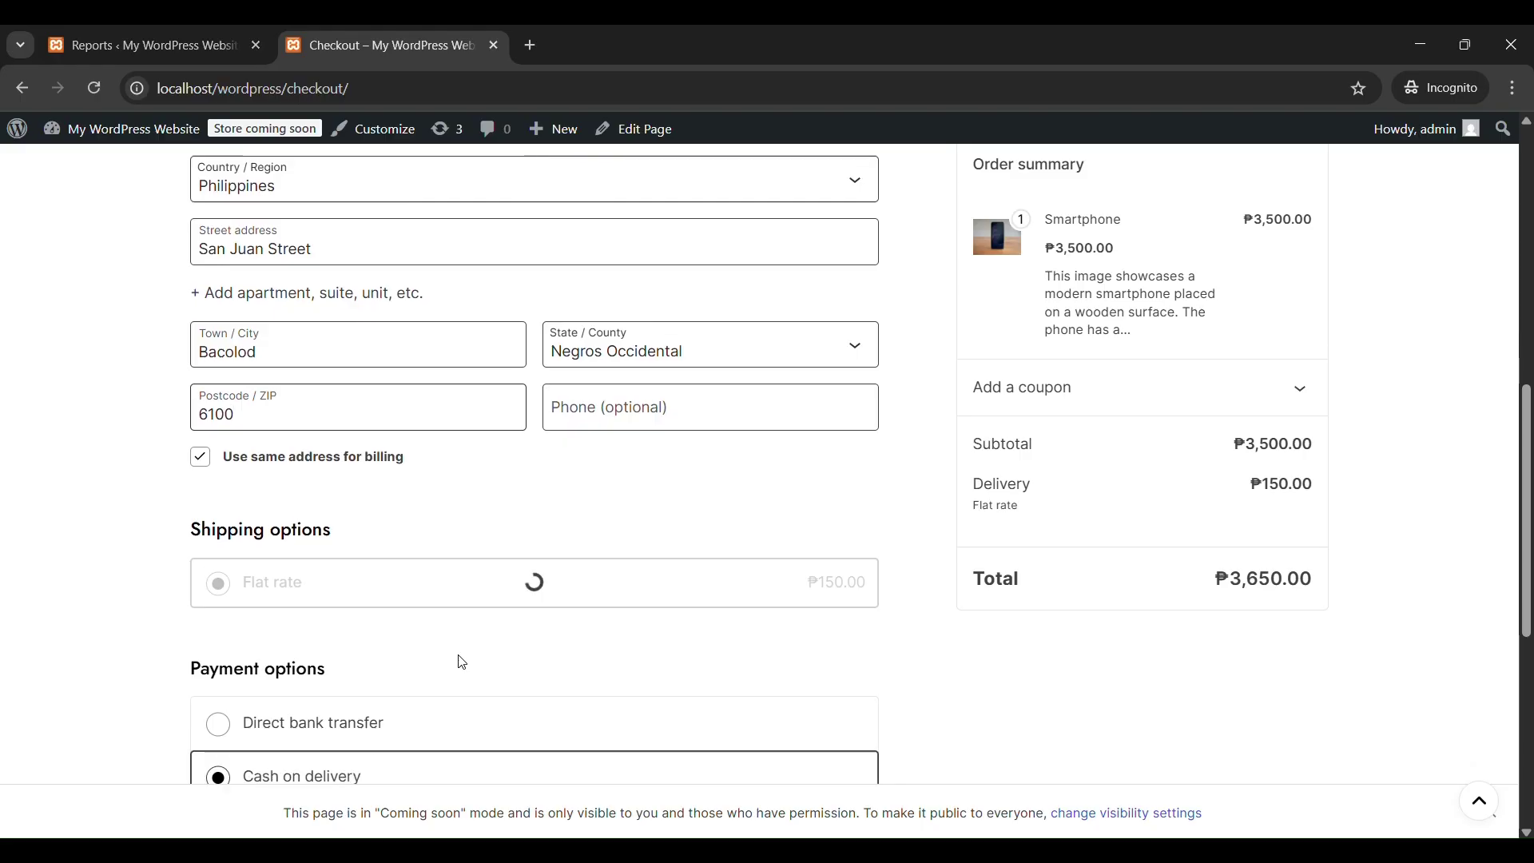
pyautogui.scroll(-1, 451, 590)
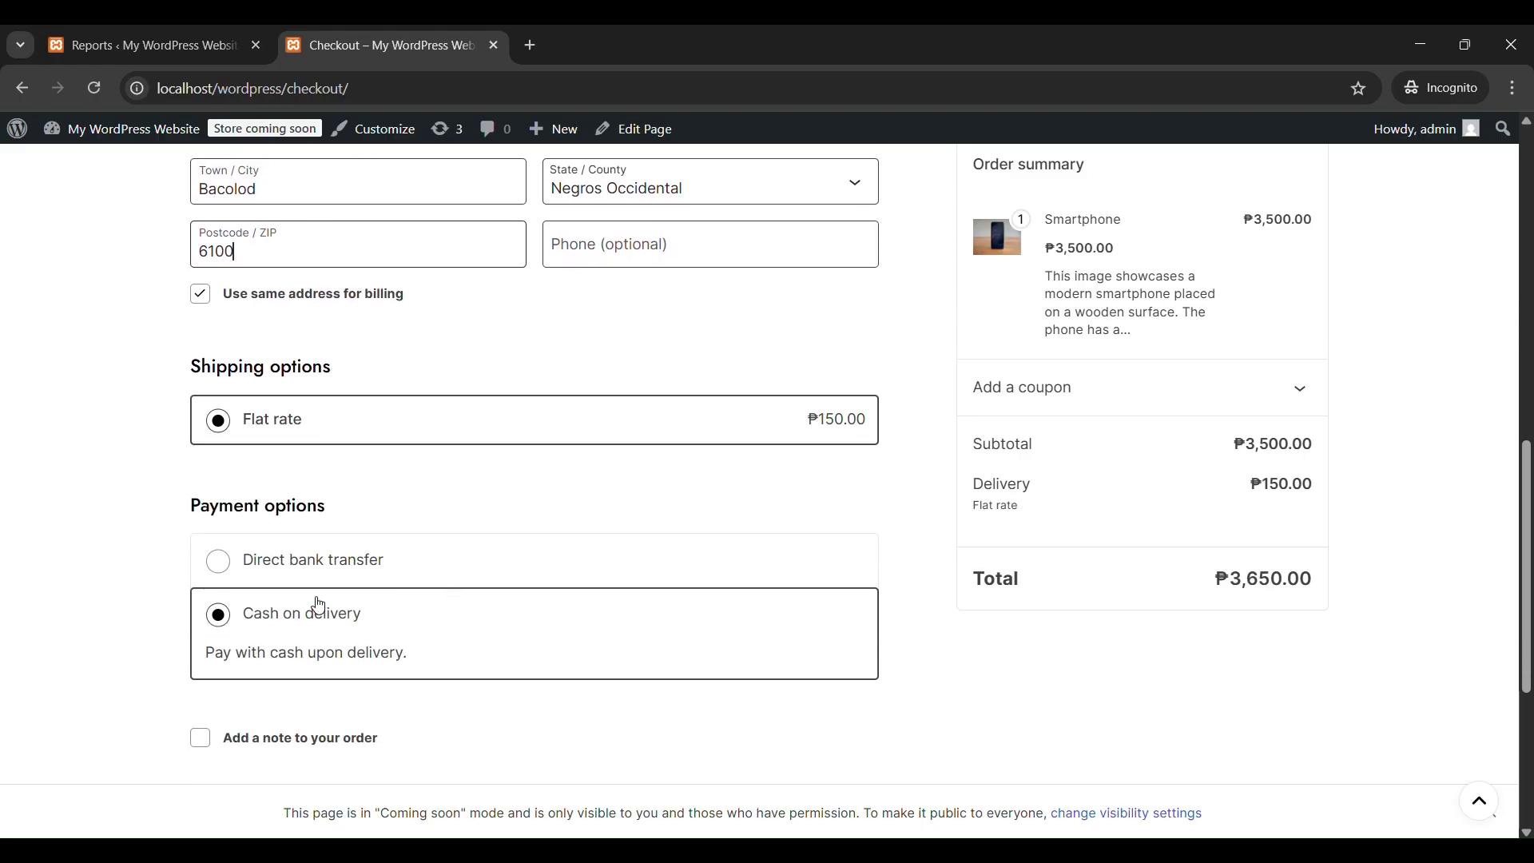
pyautogui.click(294, 631)
pyautogui.scroll(-2, 654, 599)
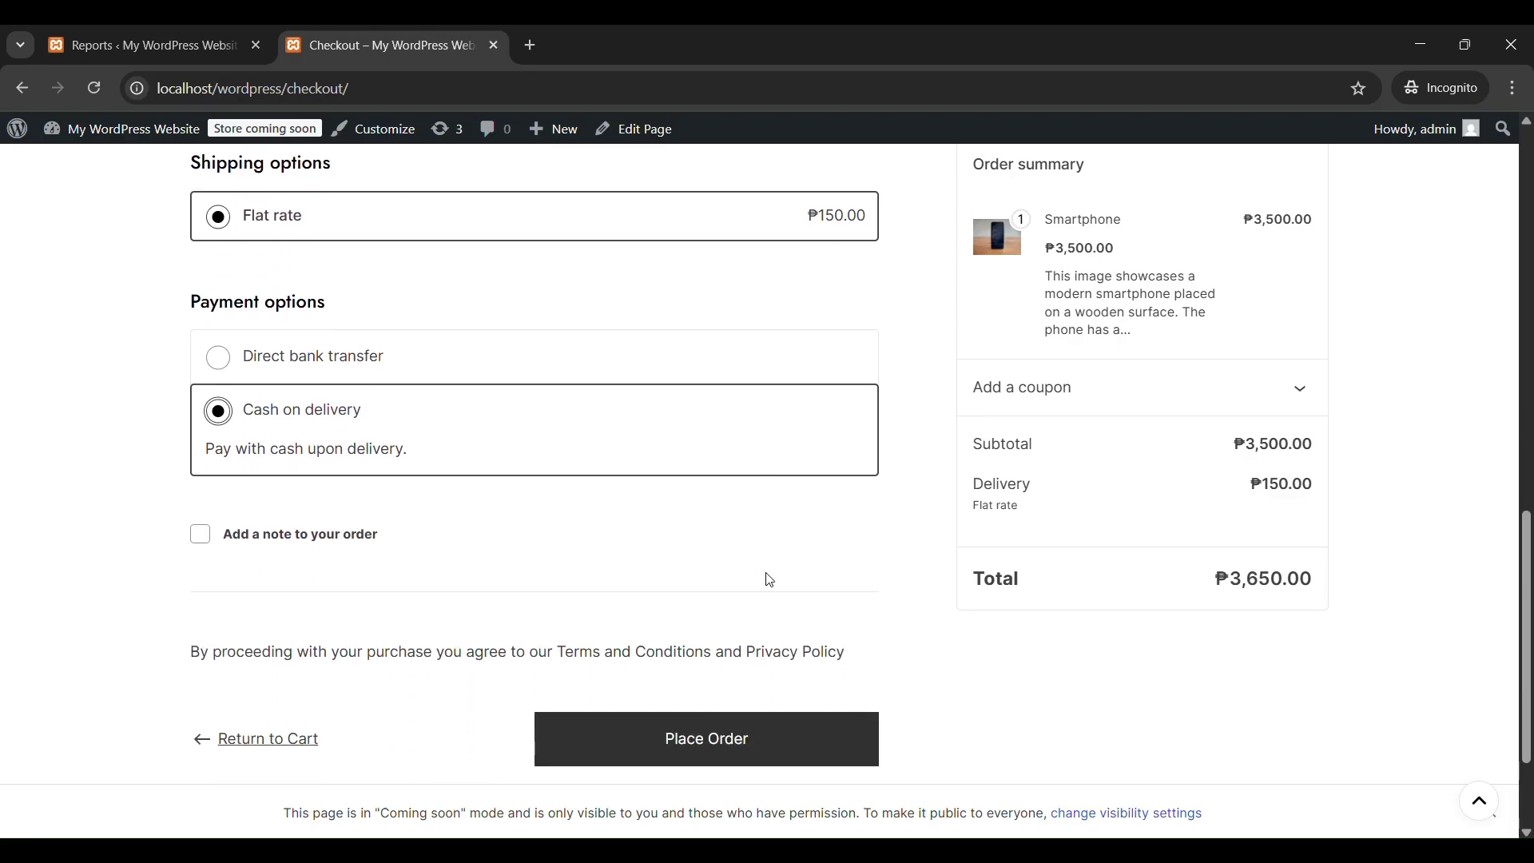
pyautogui.scroll(-1, 768, 580)
pyautogui.scroll(7, 1298, 514)
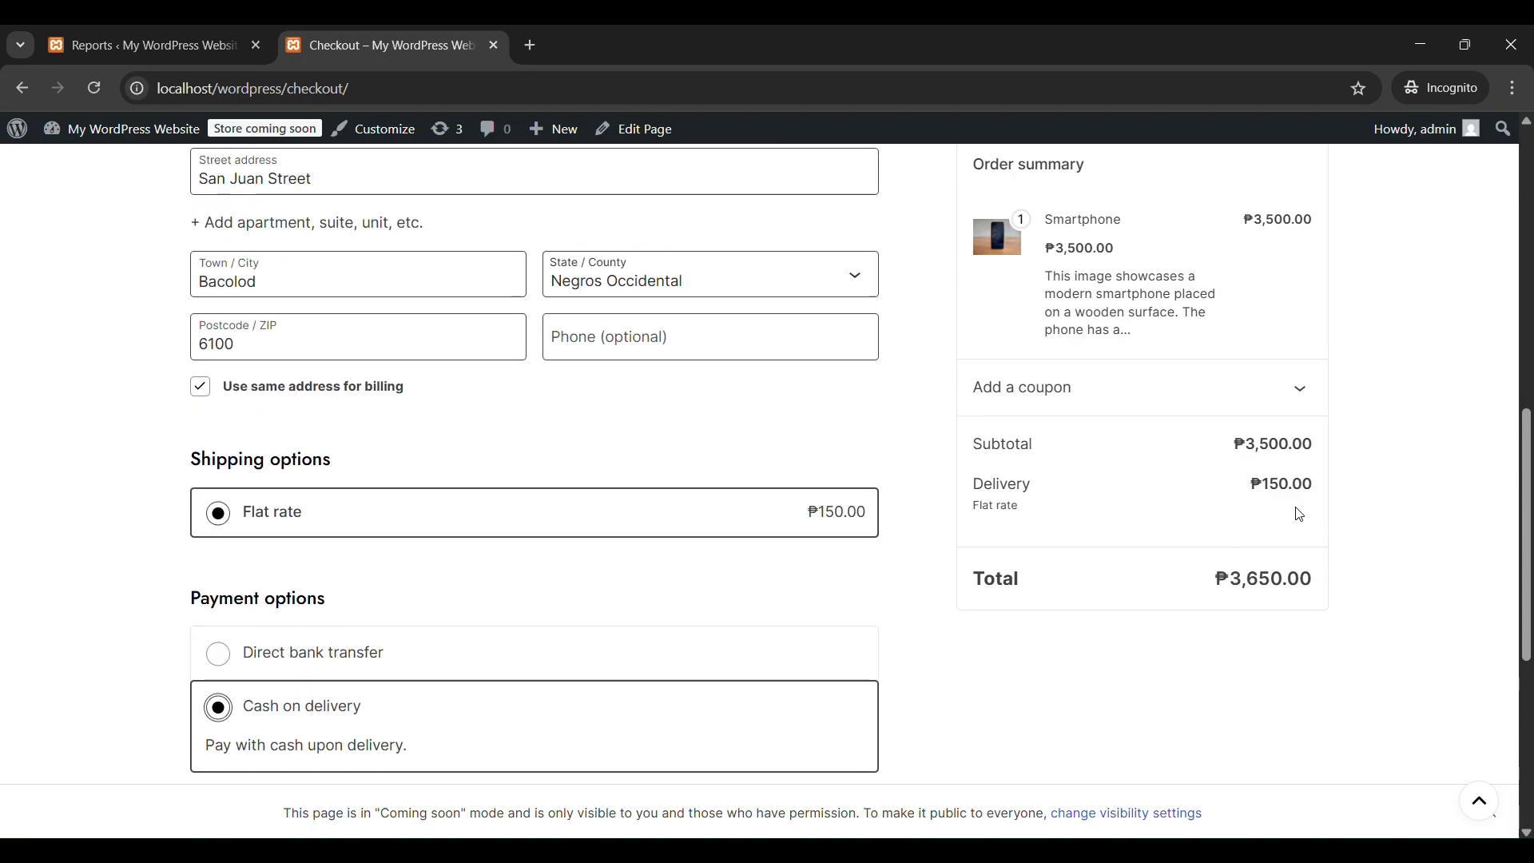
pyautogui.scroll(3, 1300, 514)
pyautogui.scroll(-10, 802, 541)
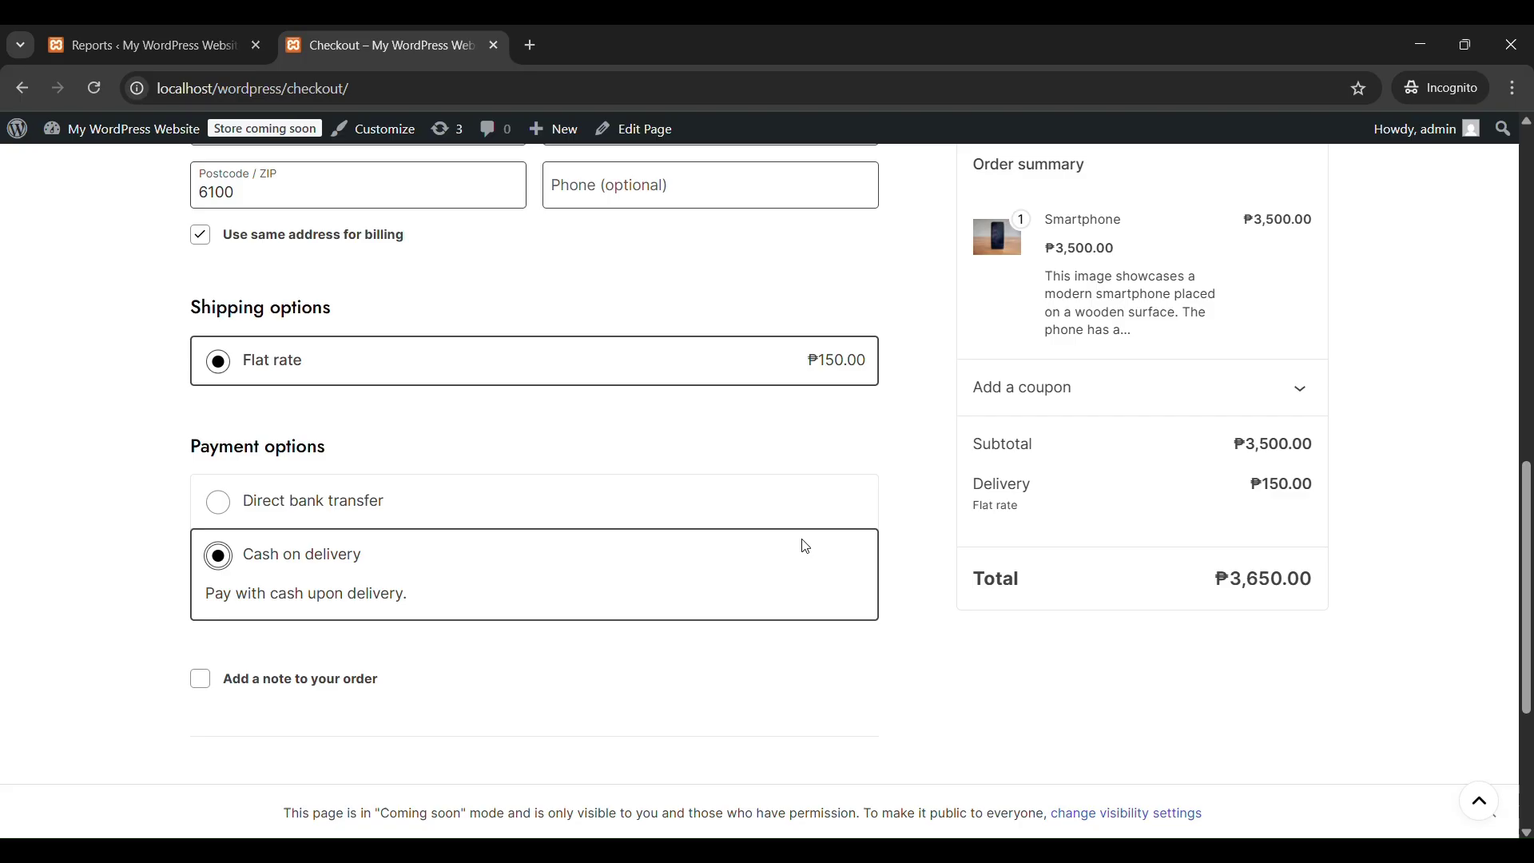
pyautogui.click(762, 565)
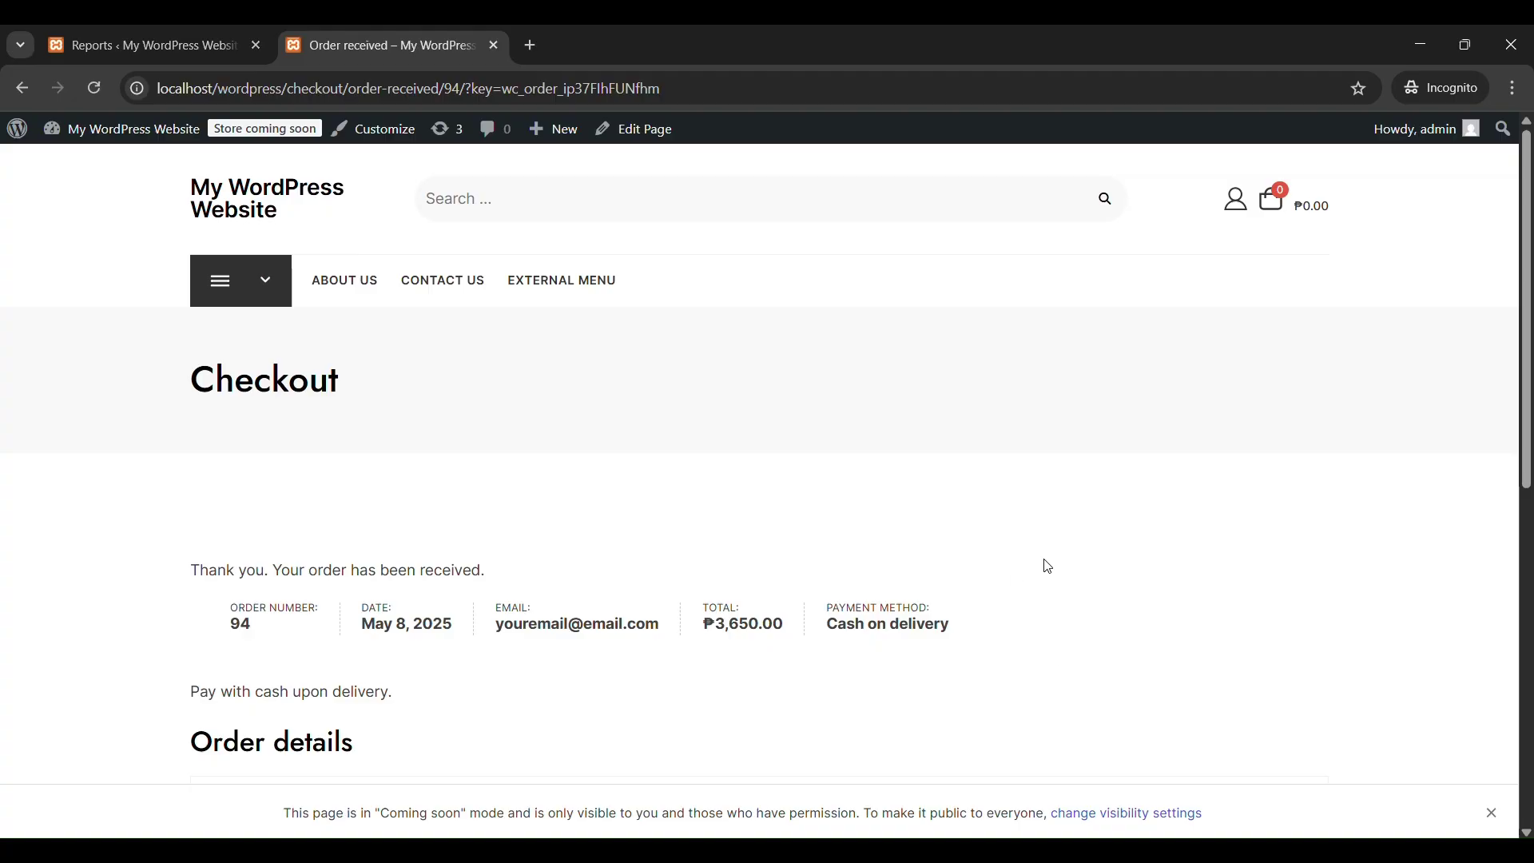
# Review the ₱3,650.00 order-received details and addresses, then go to My account.
pyautogui.scroll(-1, 1051, 540)
pyautogui.scroll(-5, 1050, 538)
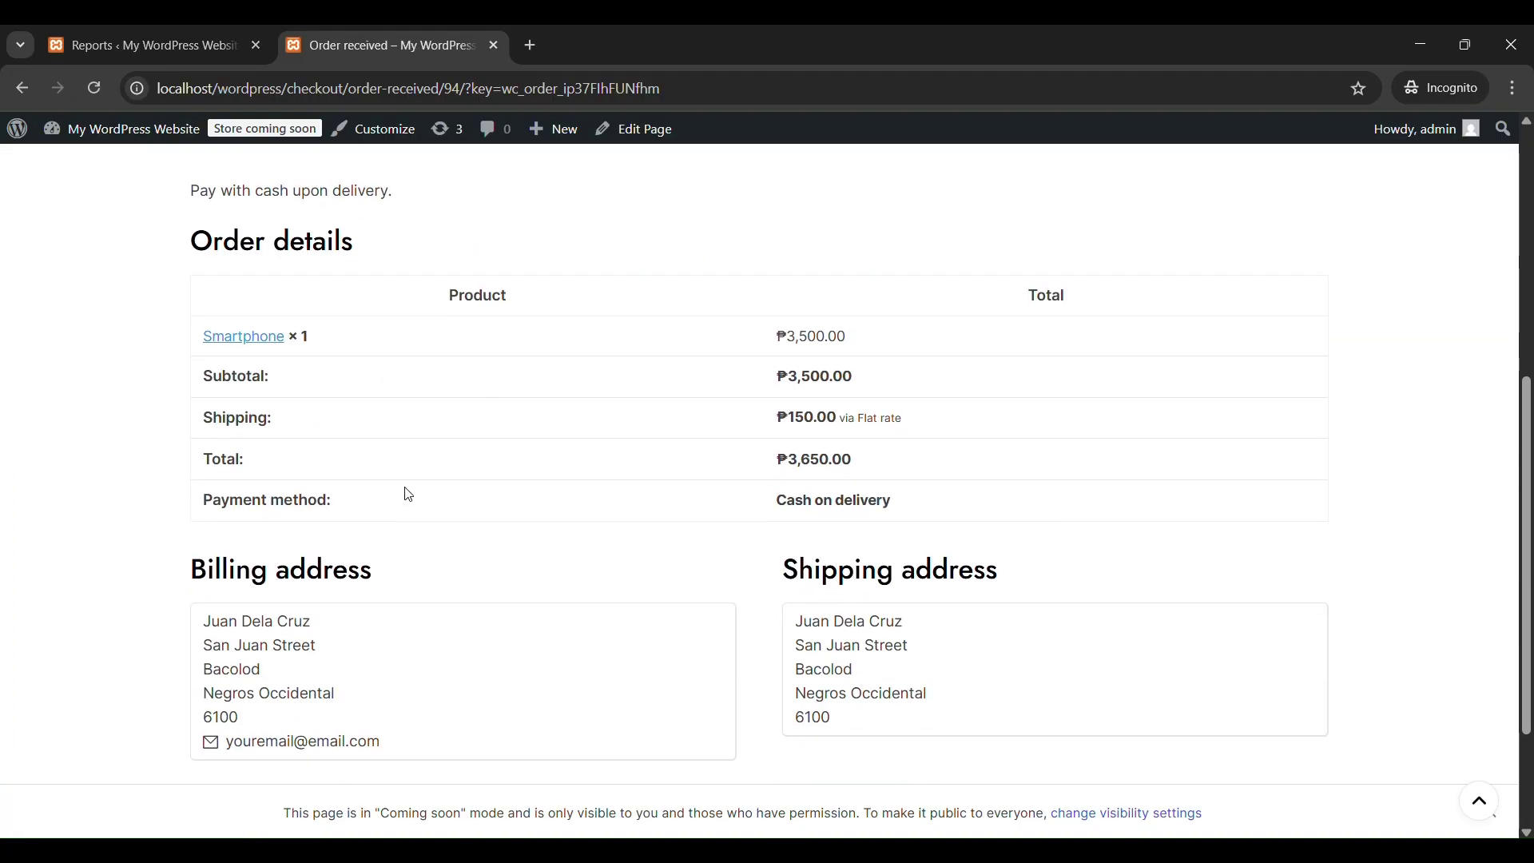
pyautogui.scroll(-2, 408, 493)
pyautogui.scroll(4, 408, 495)
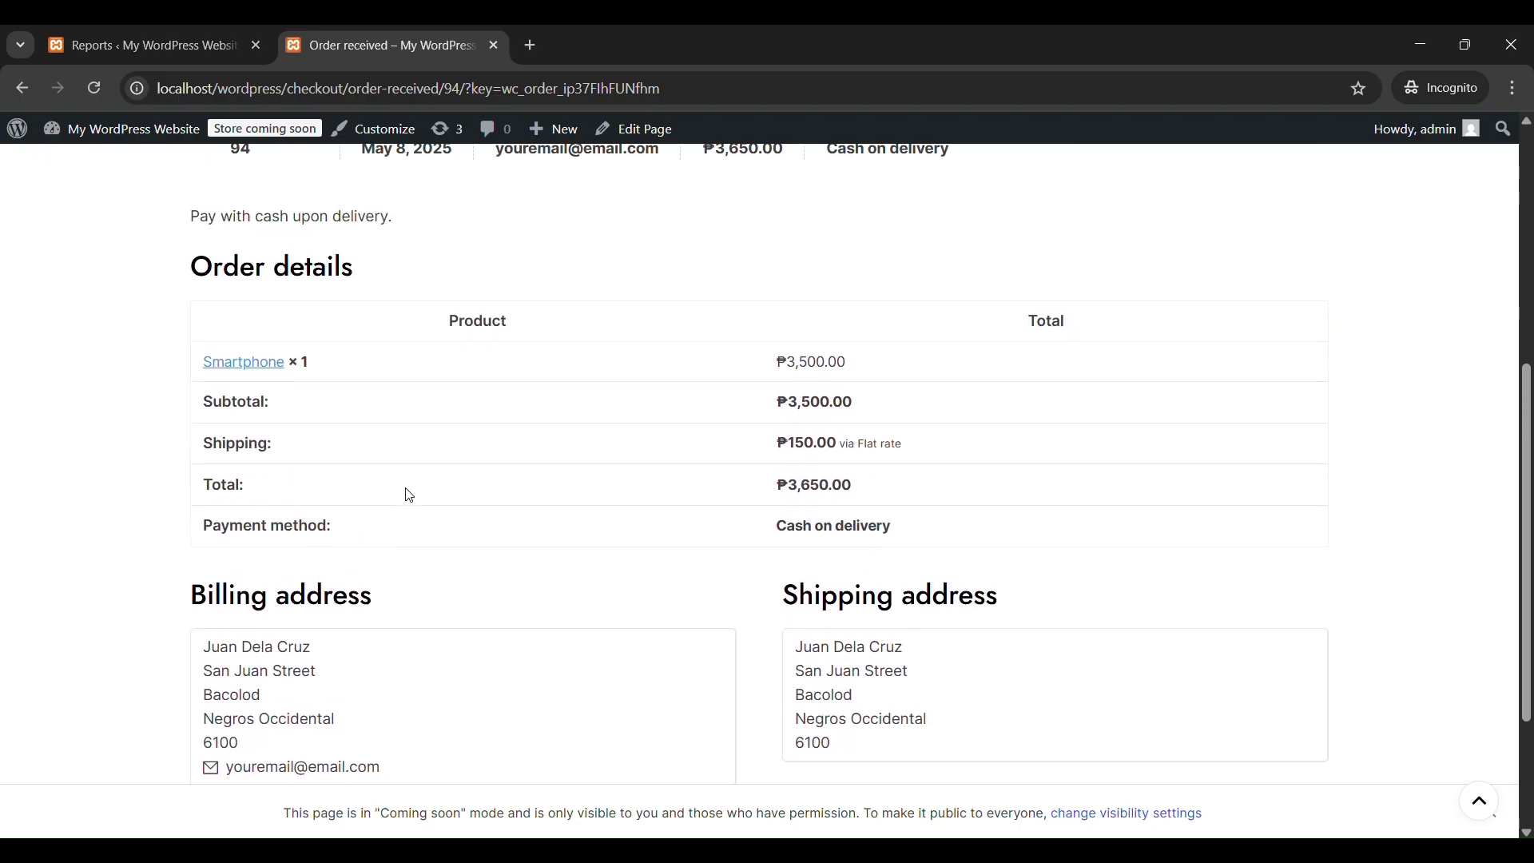
pyautogui.scroll(4, 410, 495)
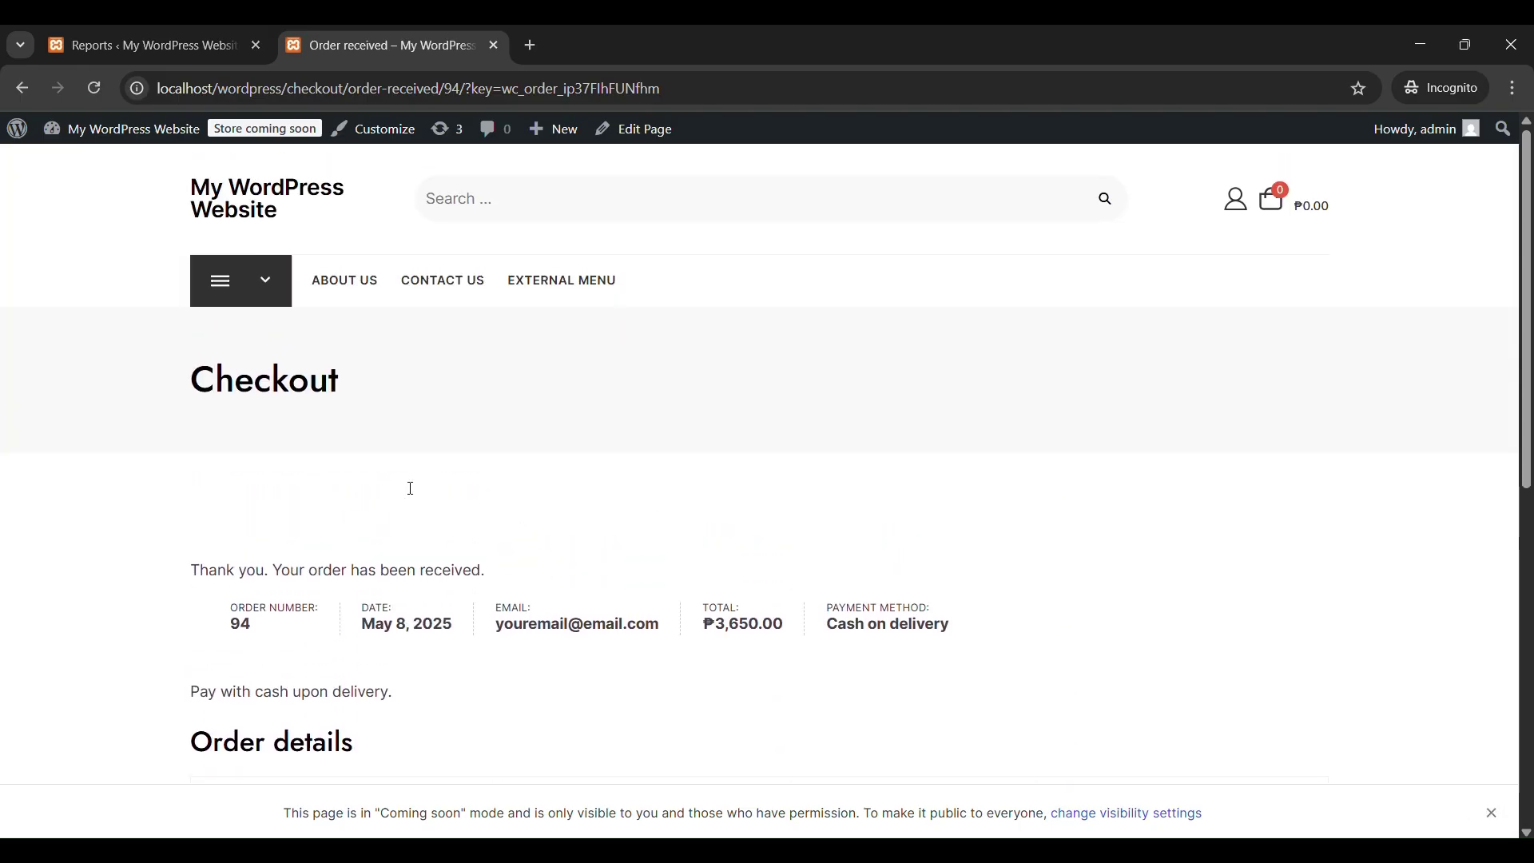
pyautogui.click(1237, 203)
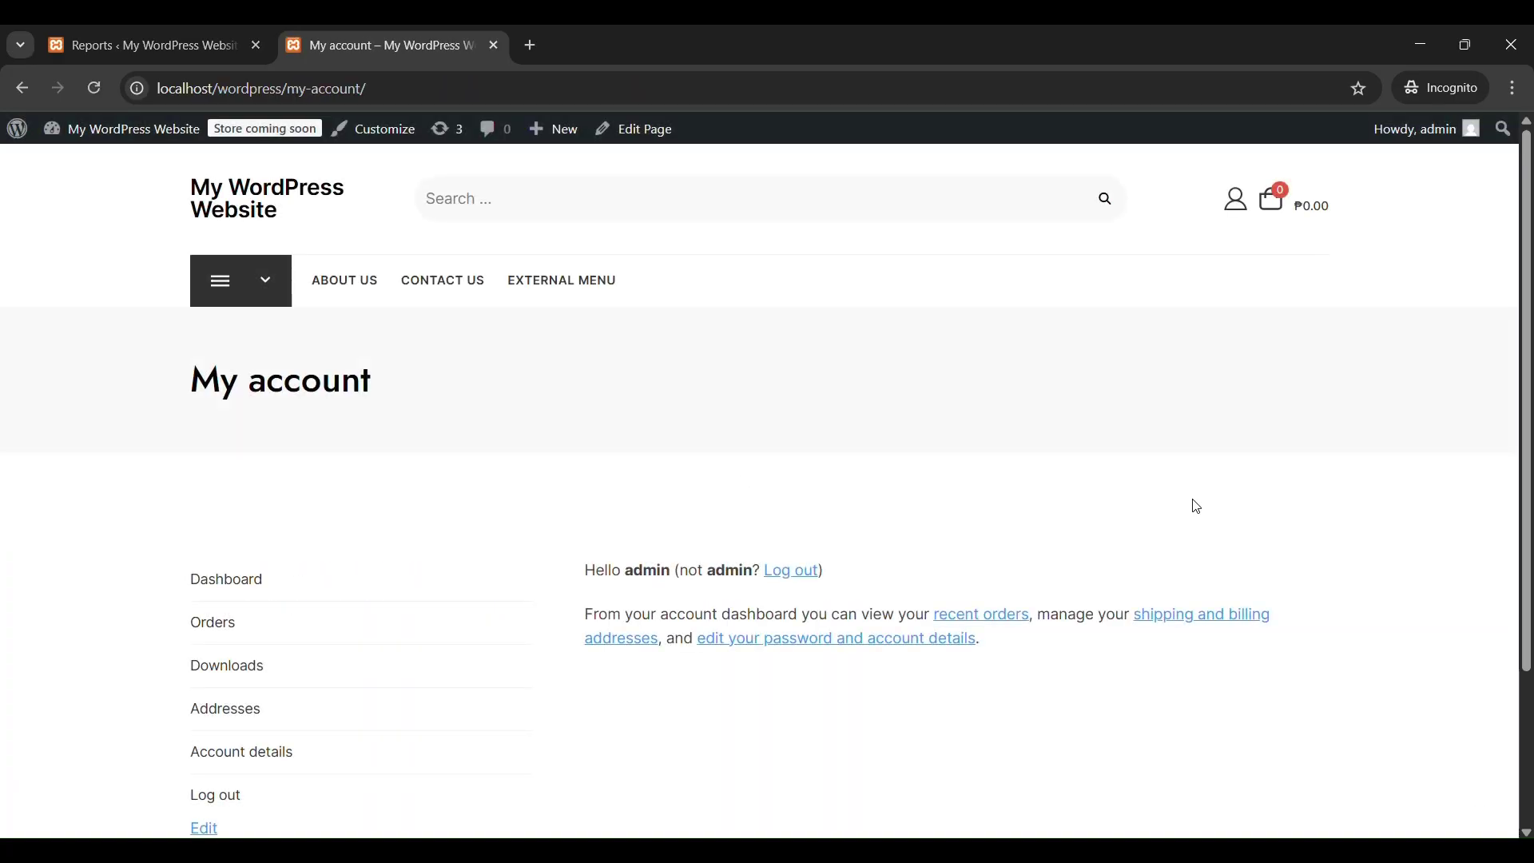
# Open the account Dashboard and then its Orders history.
pyautogui.scroll(-3, 1197, 507)
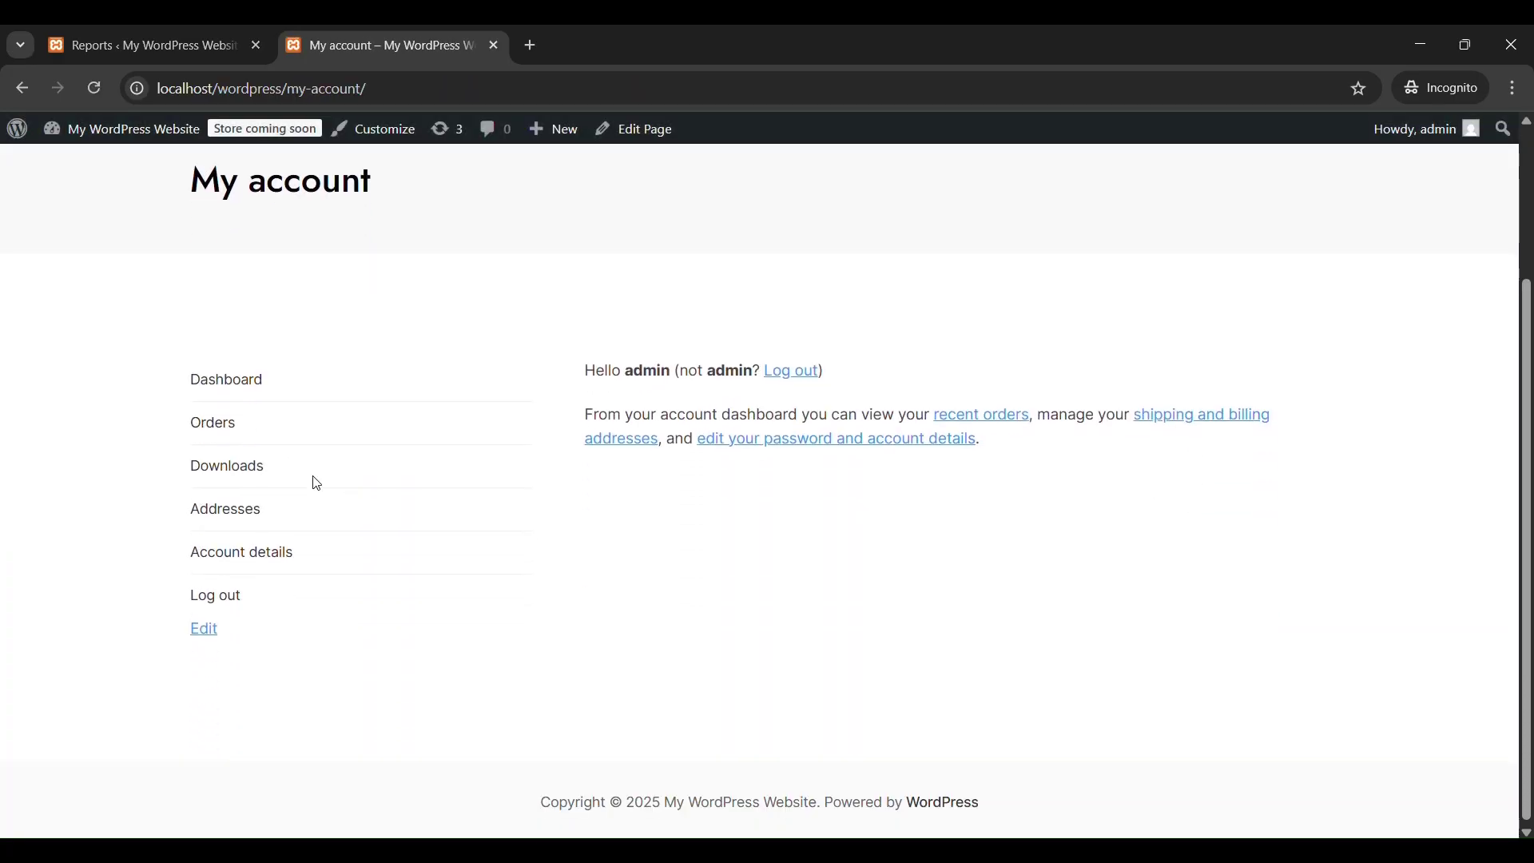
pyautogui.scroll(3, 306, 429)
pyautogui.click(250, 579)
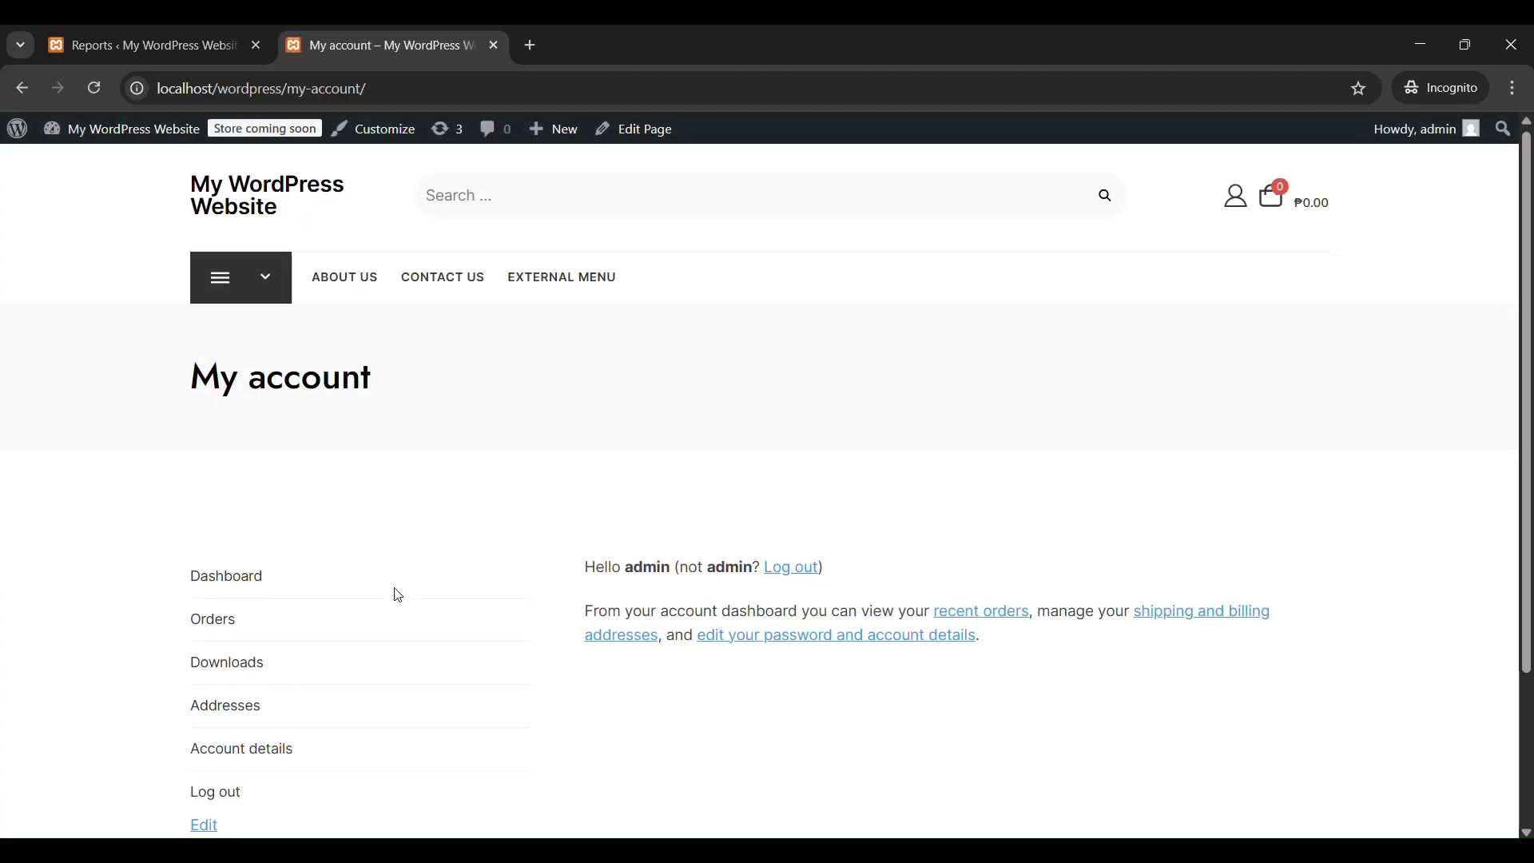
pyautogui.scroll(-1, 397, 595)
pyautogui.click(213, 524)
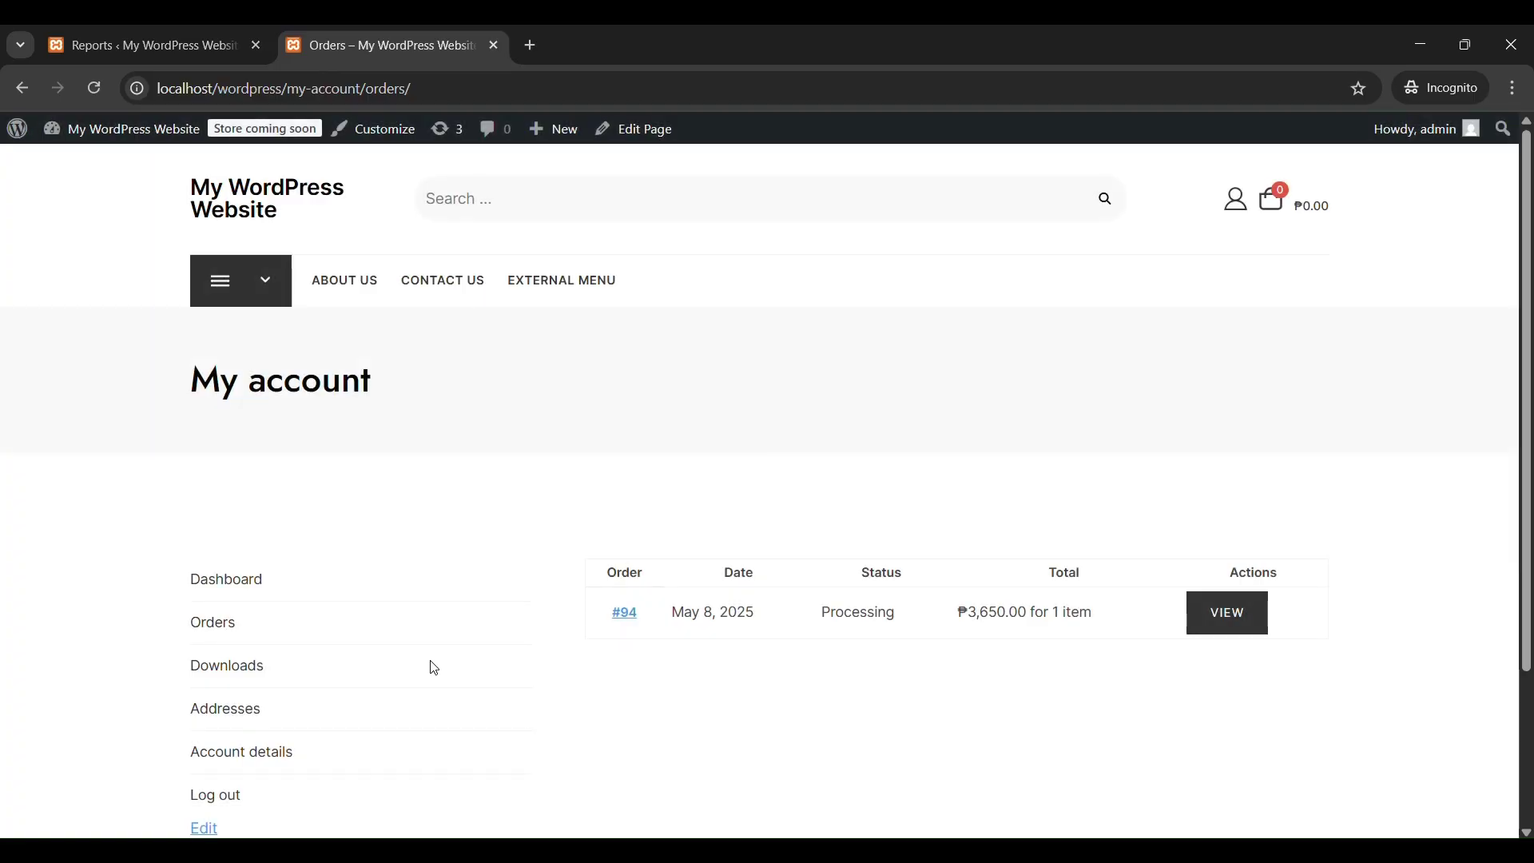
# View the placed Smartphone order and highlight its Processing status.
pyautogui.scroll(-1, 432, 667)
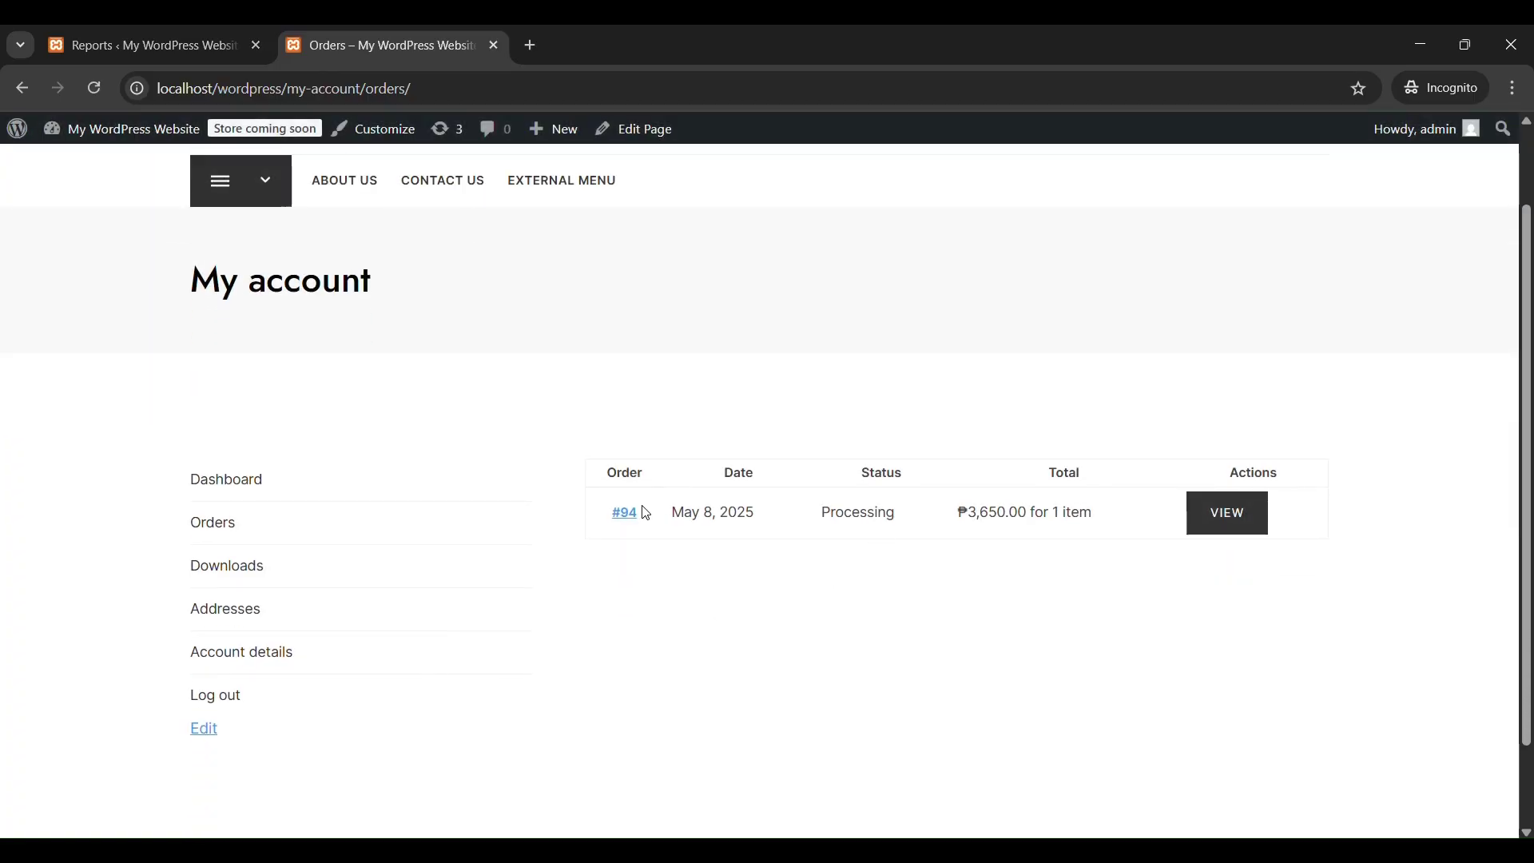
pyautogui.click(1207, 524)
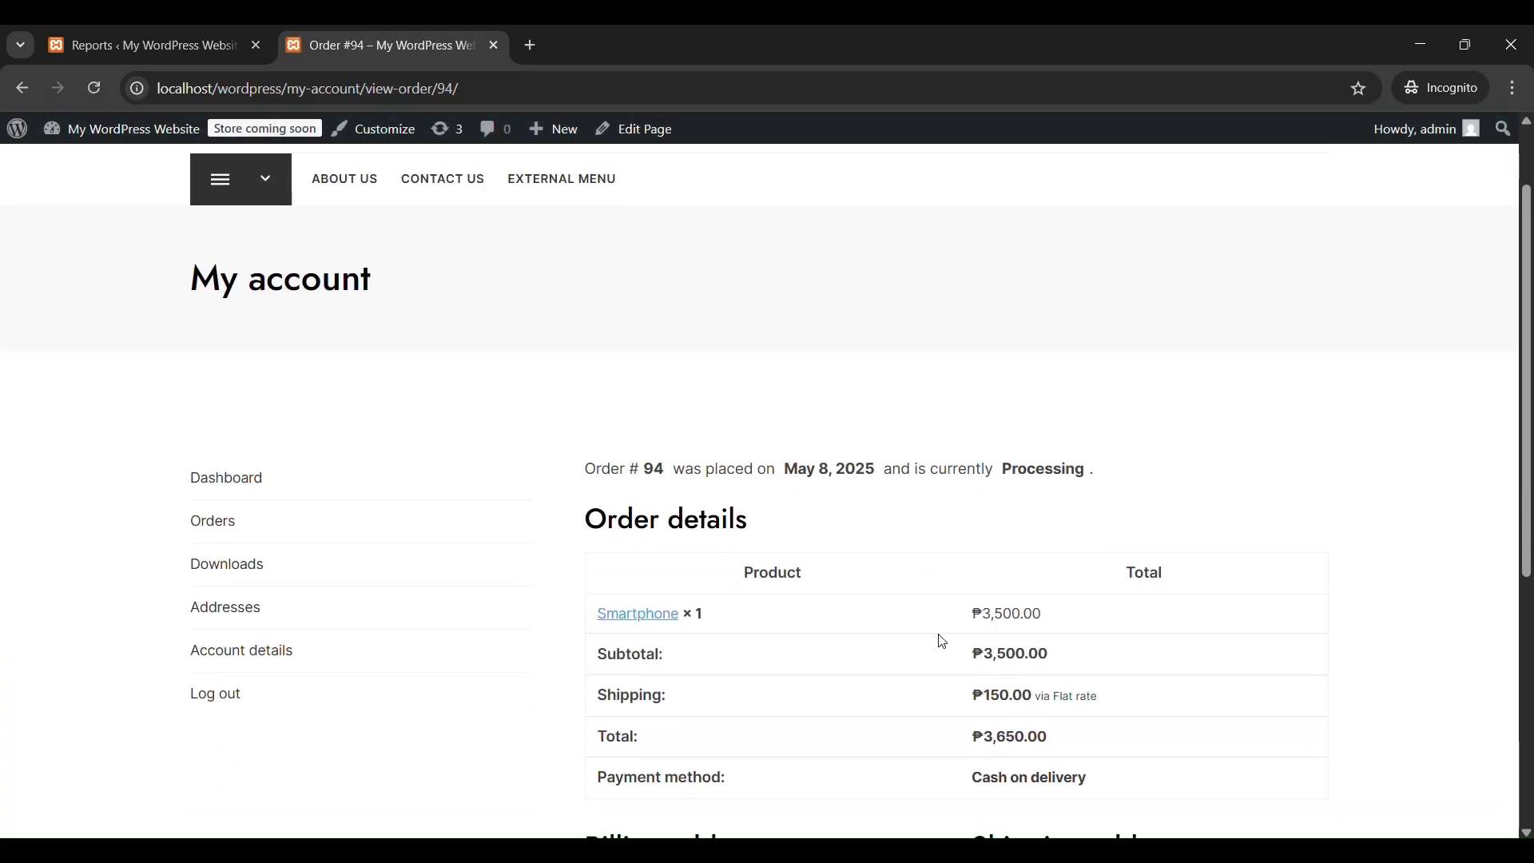
pyautogui.scroll(-3, 942, 642)
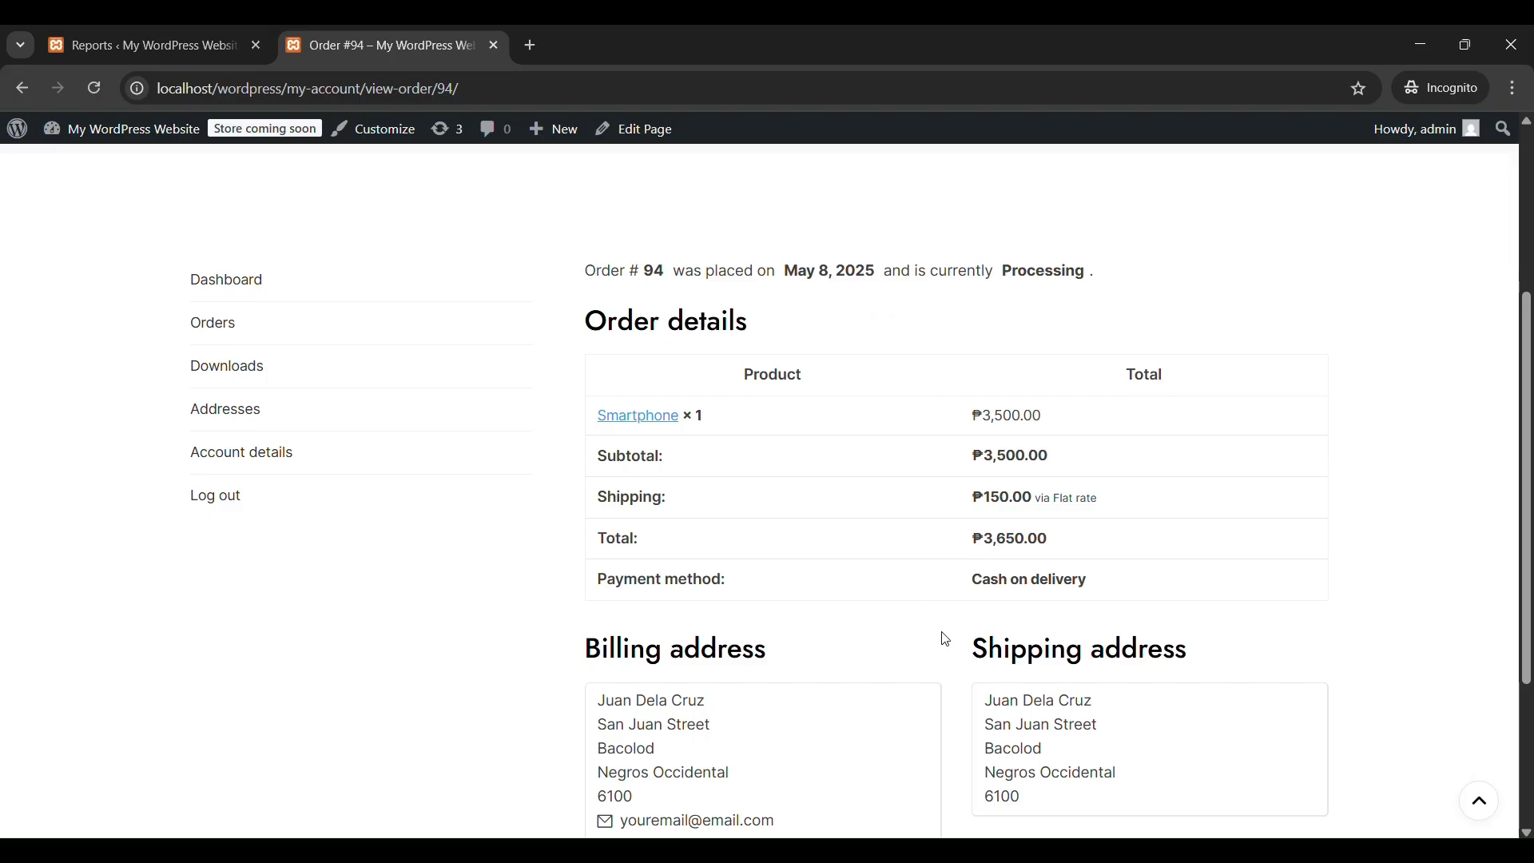
pyautogui.doubleClick(1043, 273)
pyautogui.scroll(-3, 967, 425)
pyautogui.scroll(4, 967, 425)
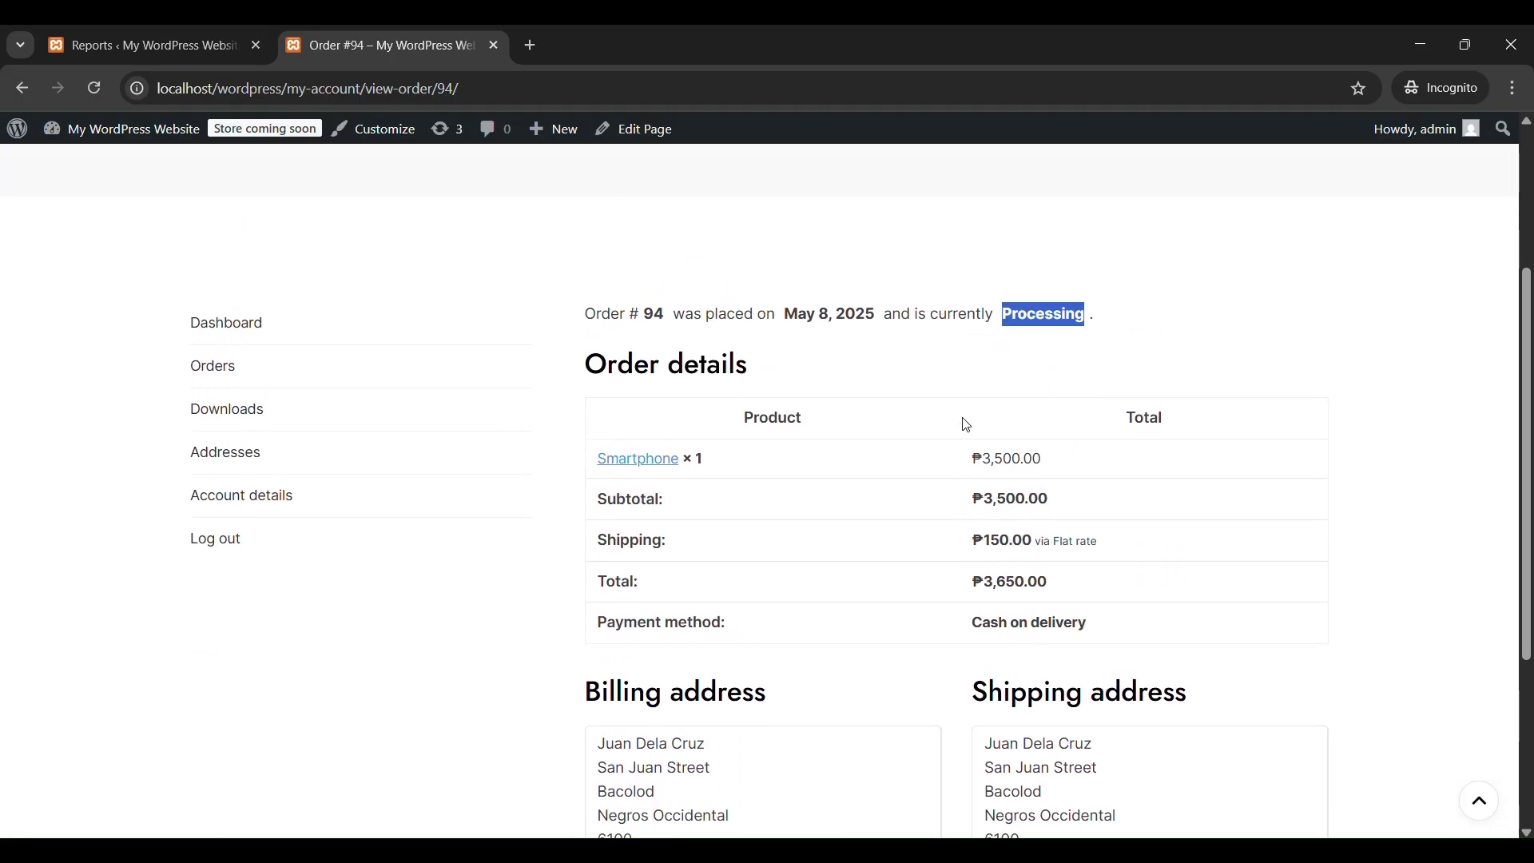
pyautogui.scroll(3, 967, 425)
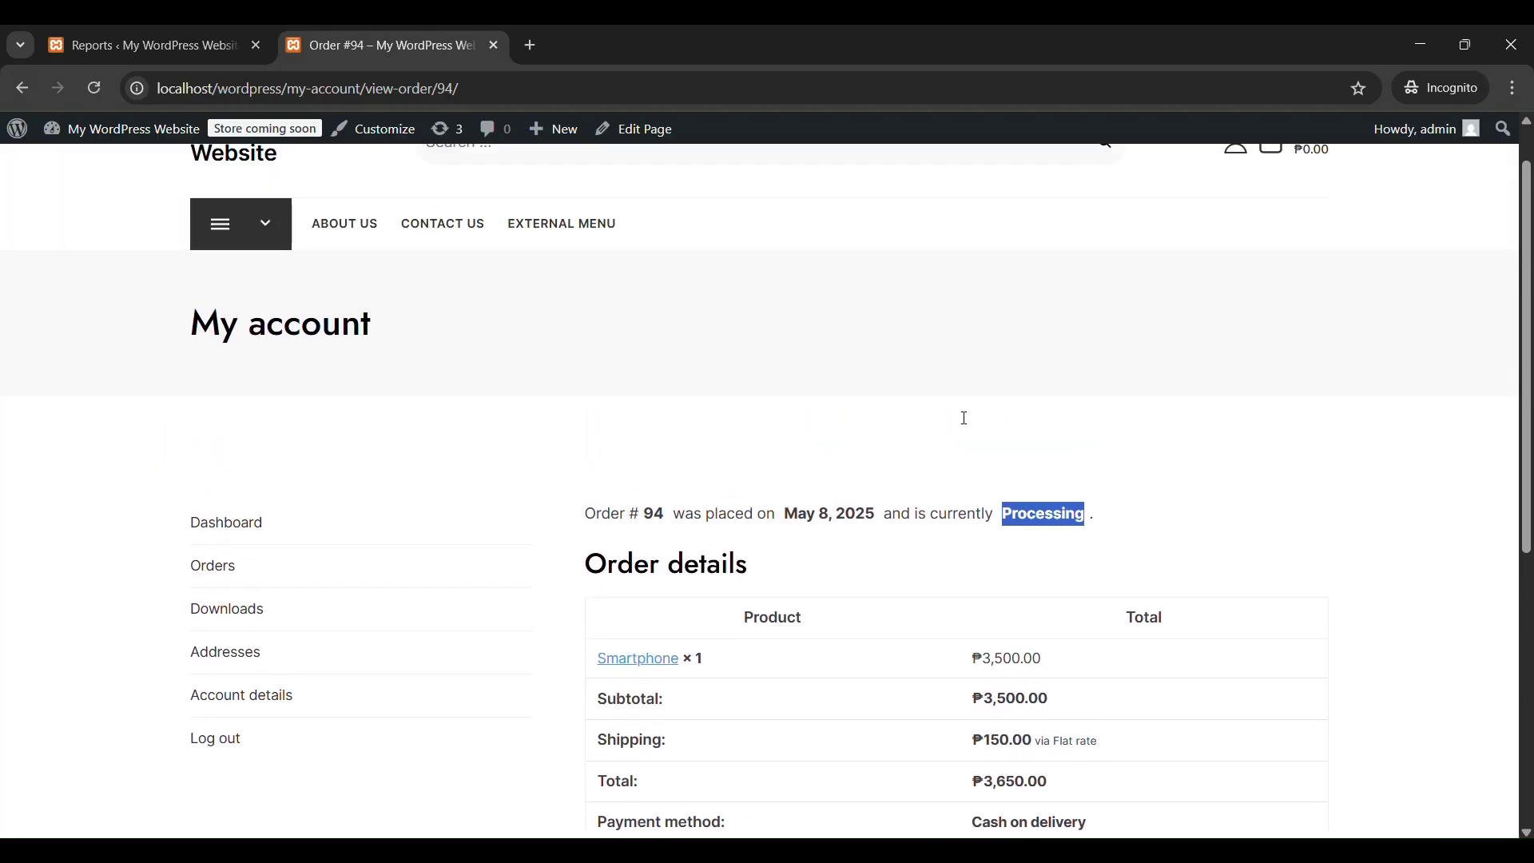
# Open WooCommerce Orders in the admin and preview order #94 (Processing, ₱3,650.00).
pyautogui.click(80, 51)
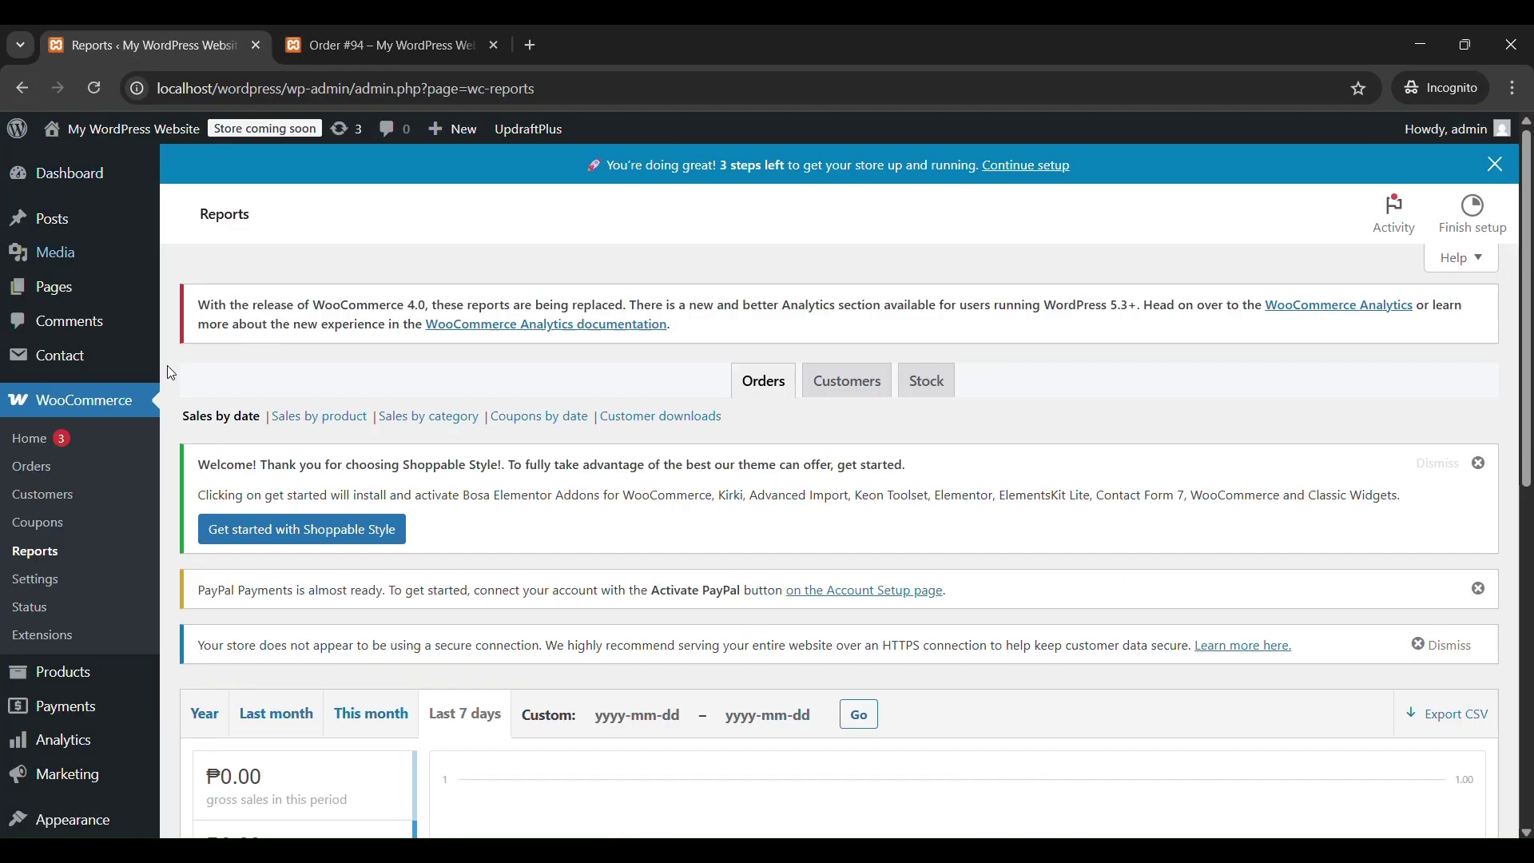
pyautogui.scroll(-1, 78, 457)
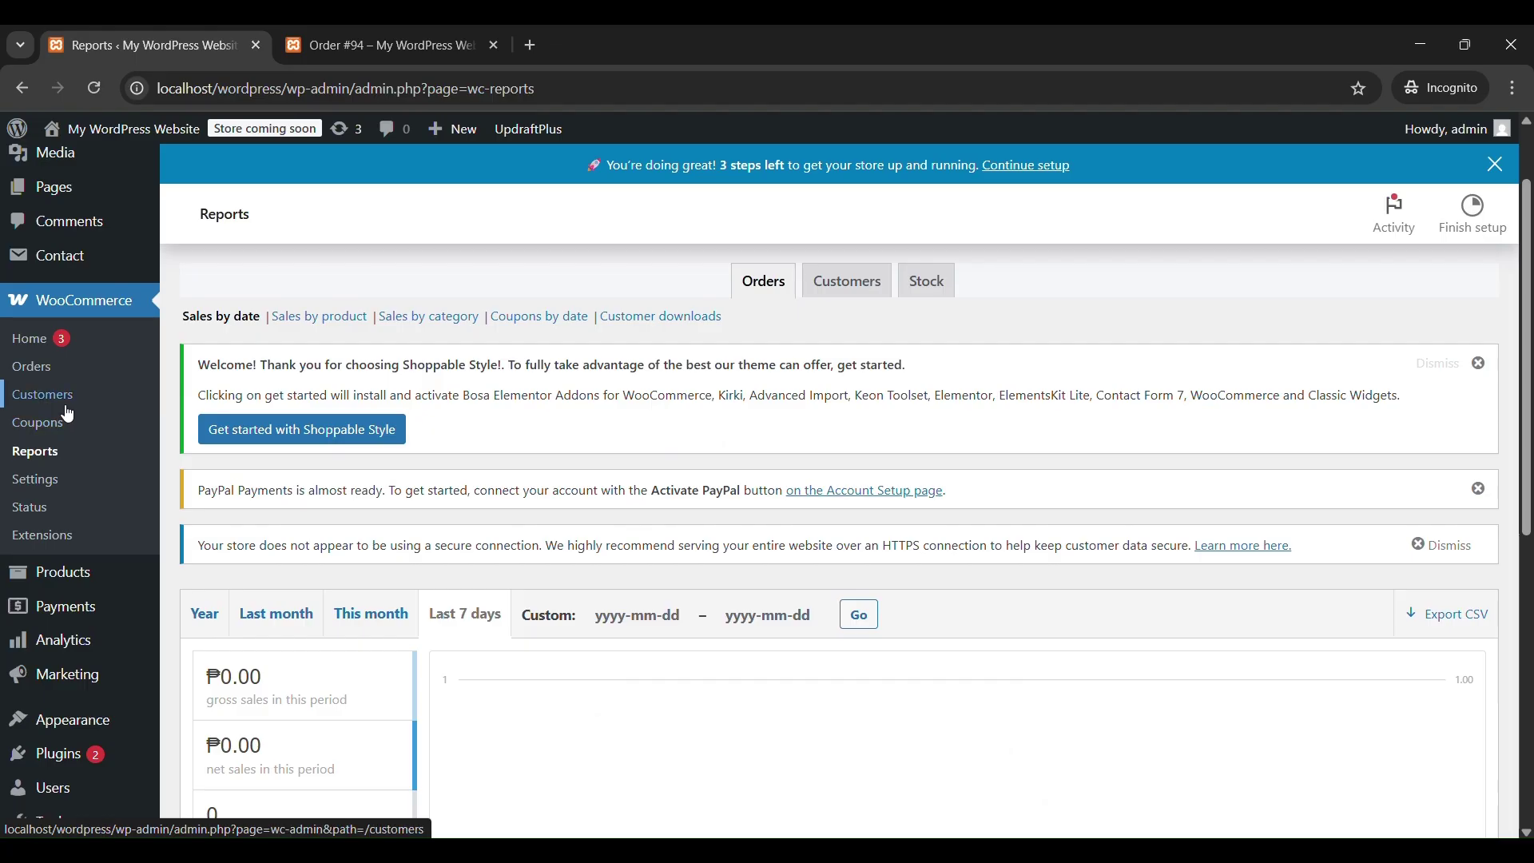
pyautogui.click(41, 376)
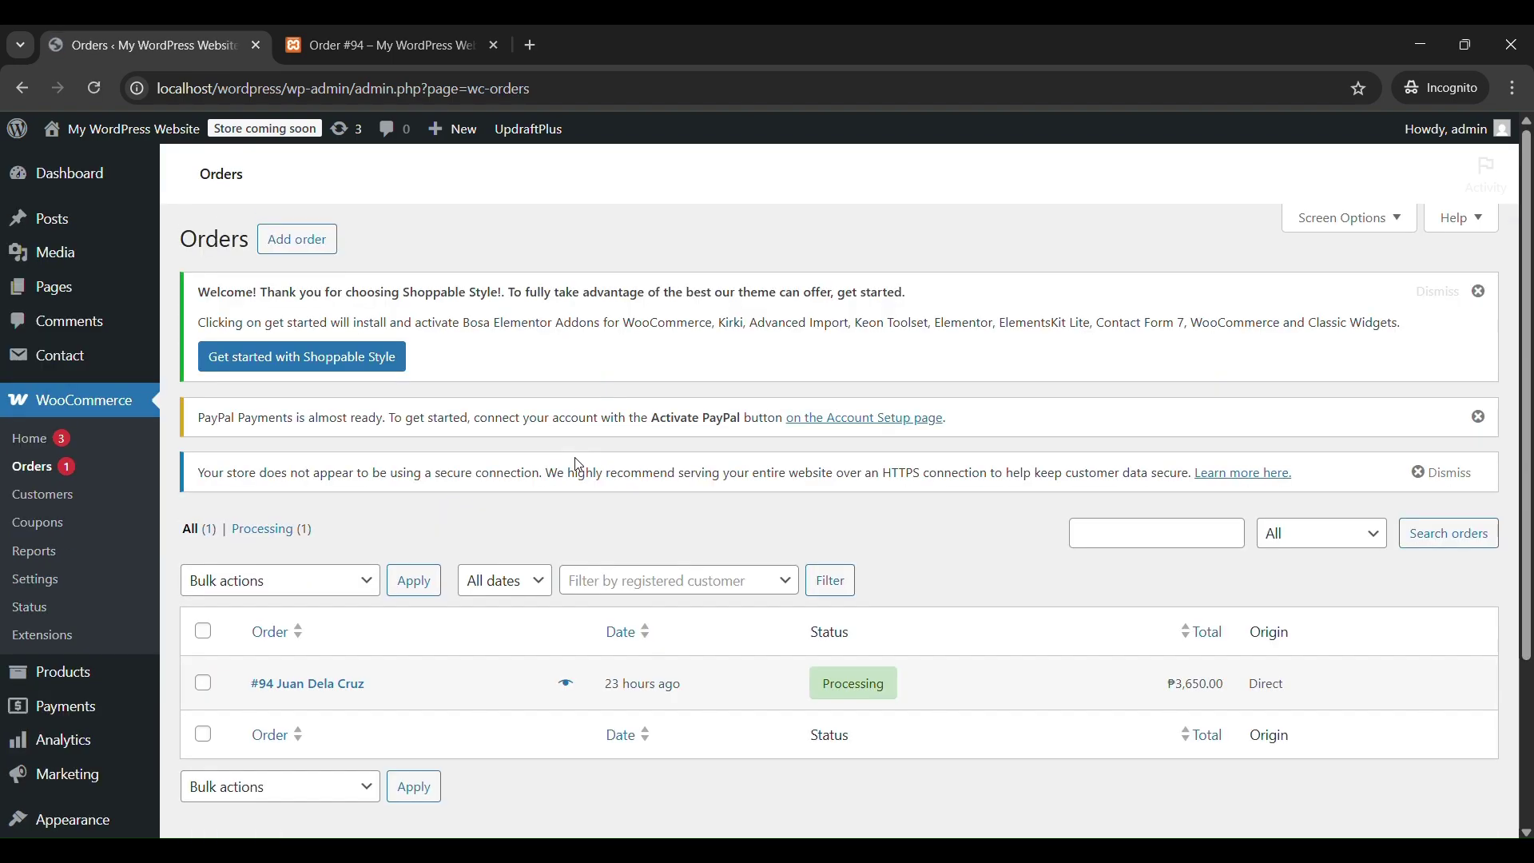
pyautogui.scroll(-2, 583, 471)
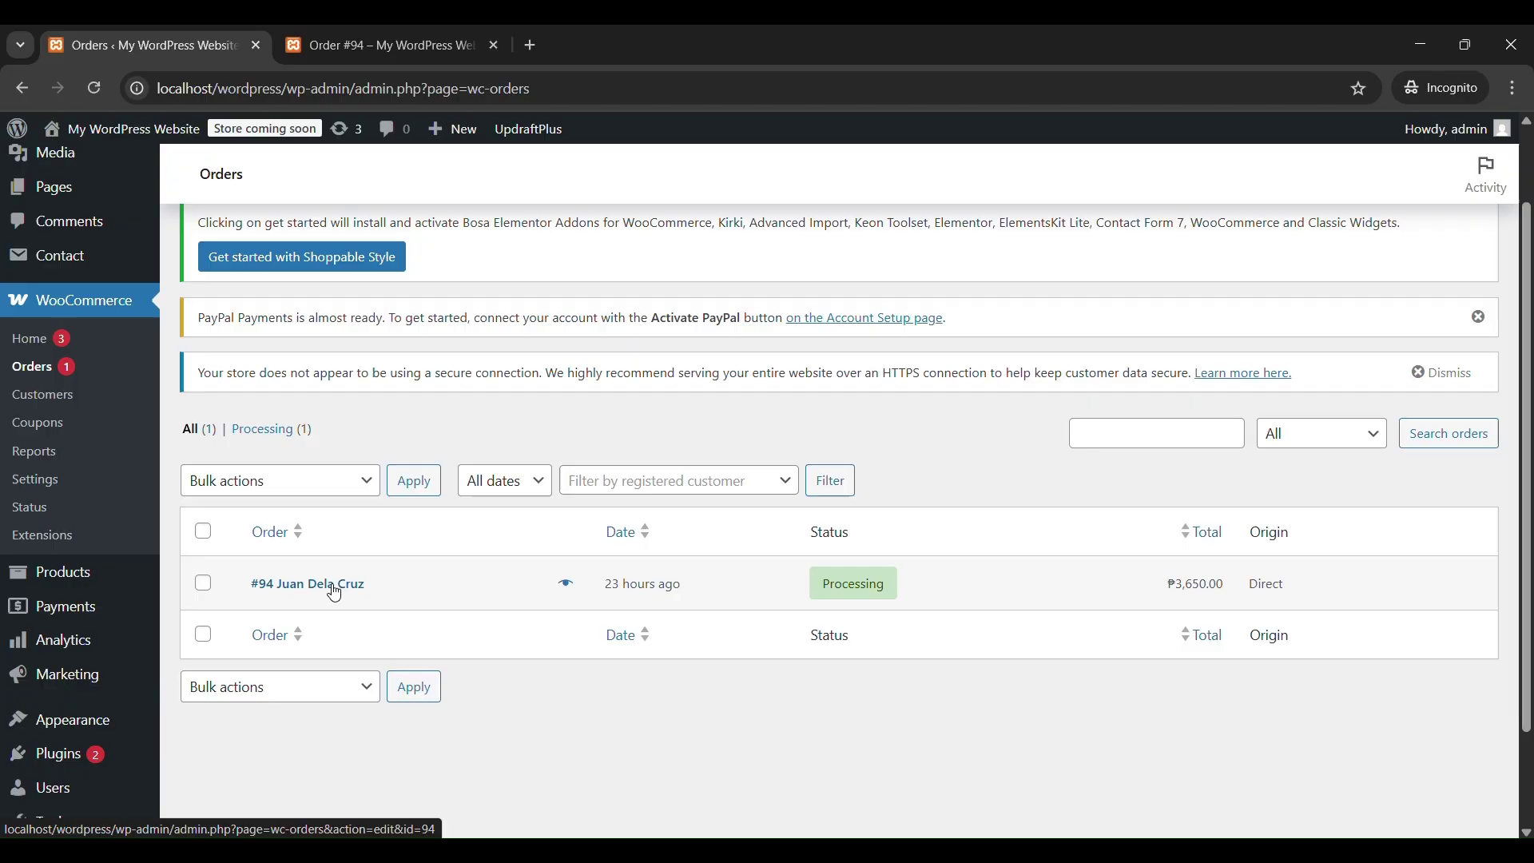
pyautogui.moveTo(798, 596)
pyautogui.click(566, 583)
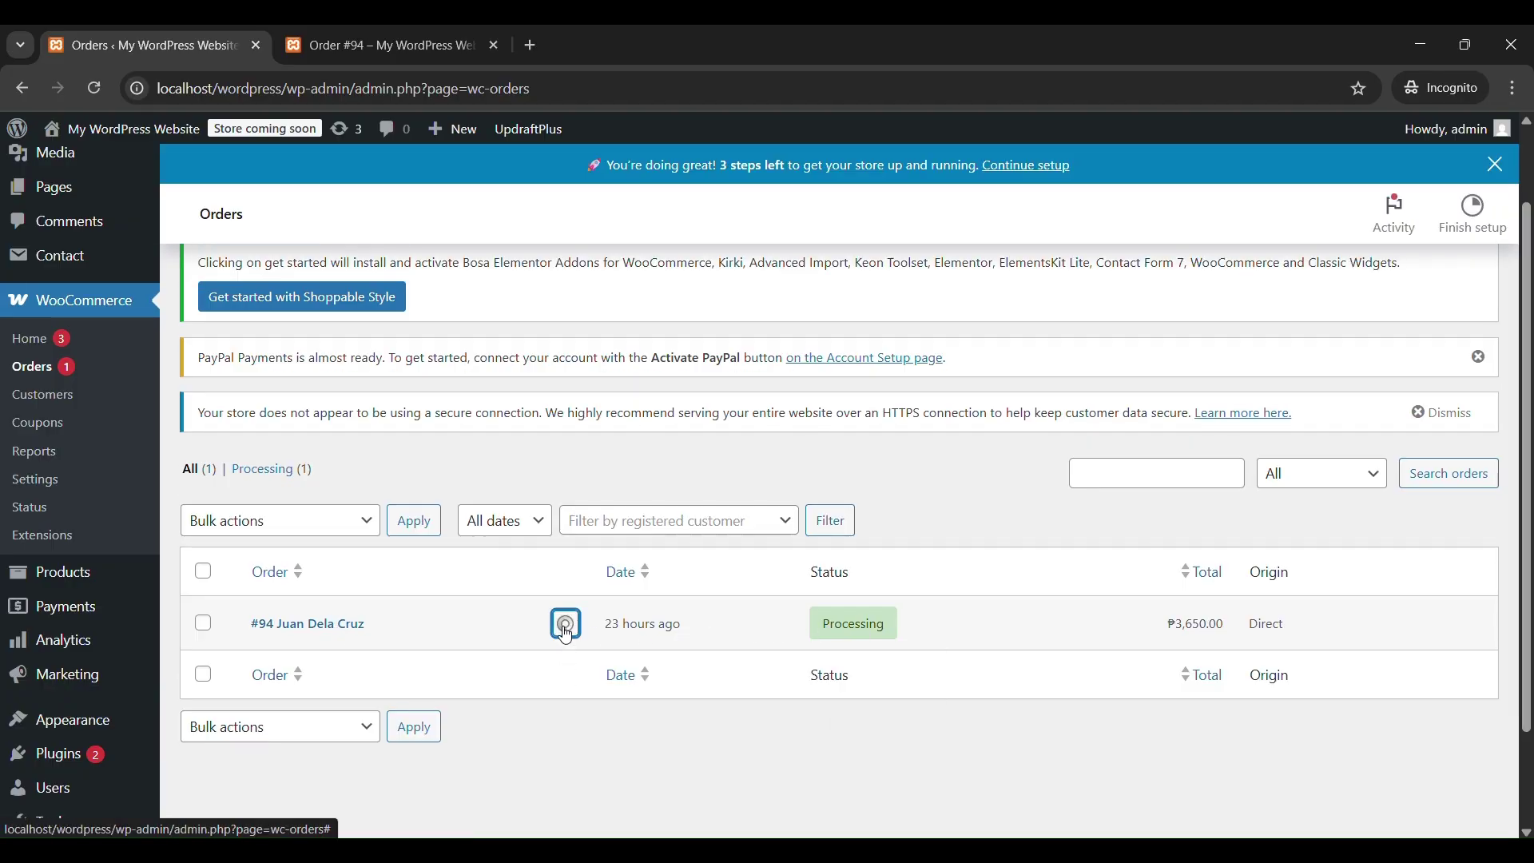
# Check the order #94 preview's billing, shipping and product details, then open its Edit order page.
pyautogui.scroll(-1, 720, 600)
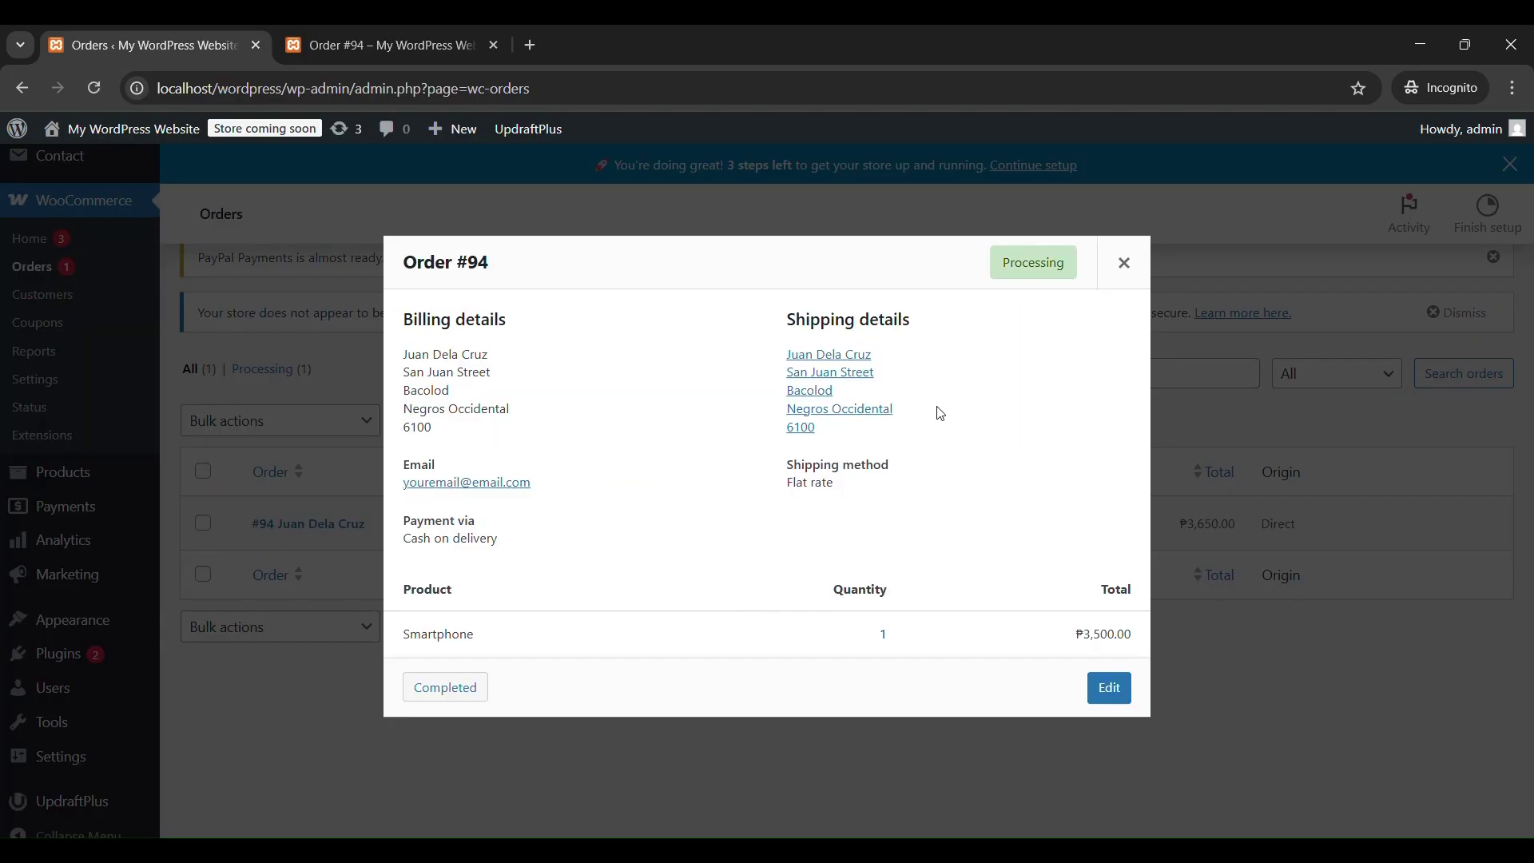
pyautogui.click(1126, 264)
pyautogui.click(855, 521)
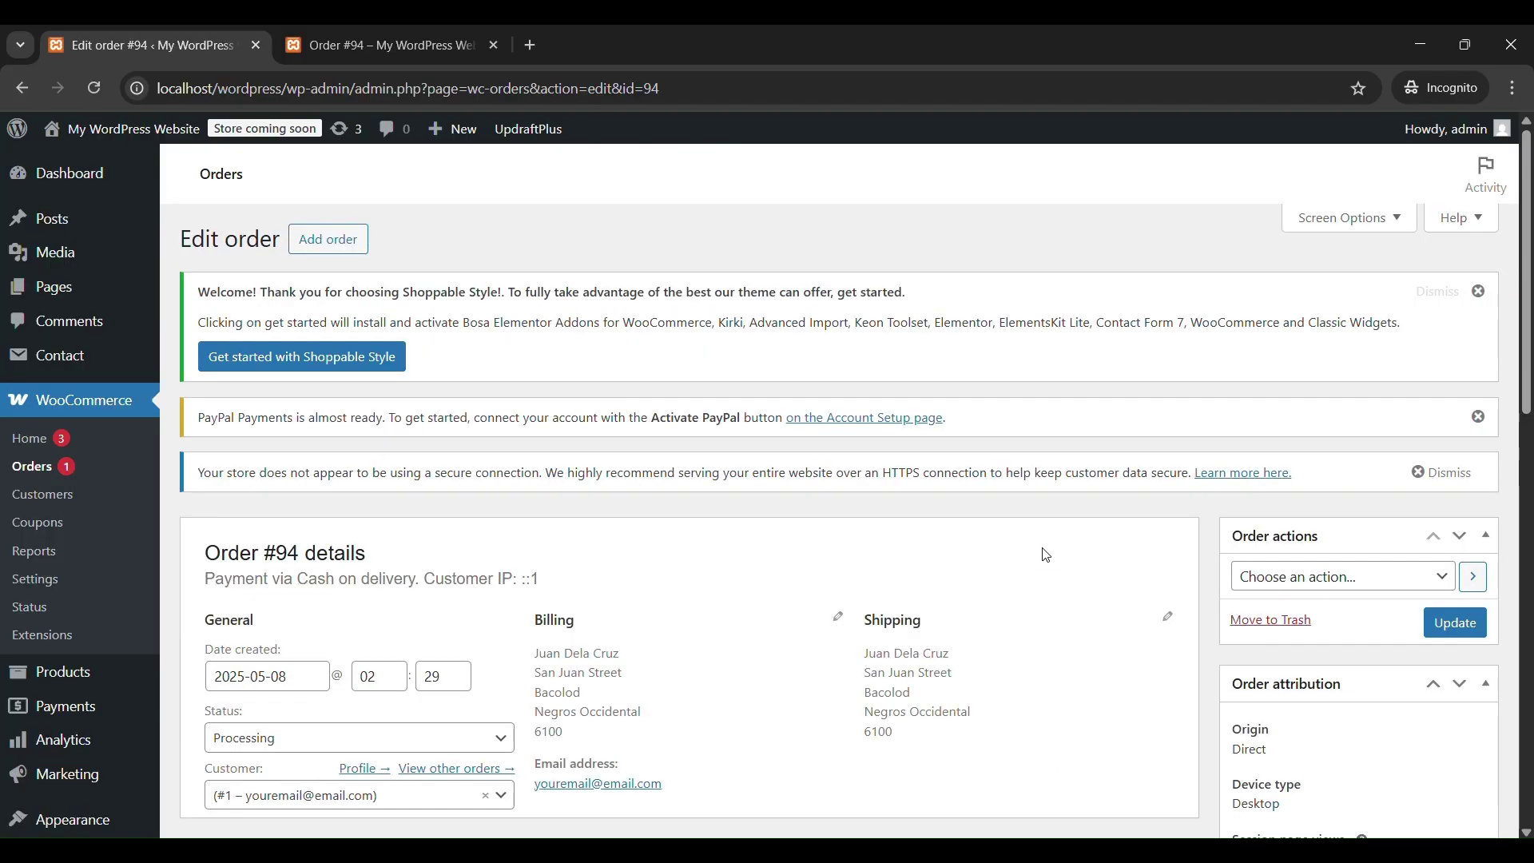
pyautogui.scroll(-3, 1047, 555)
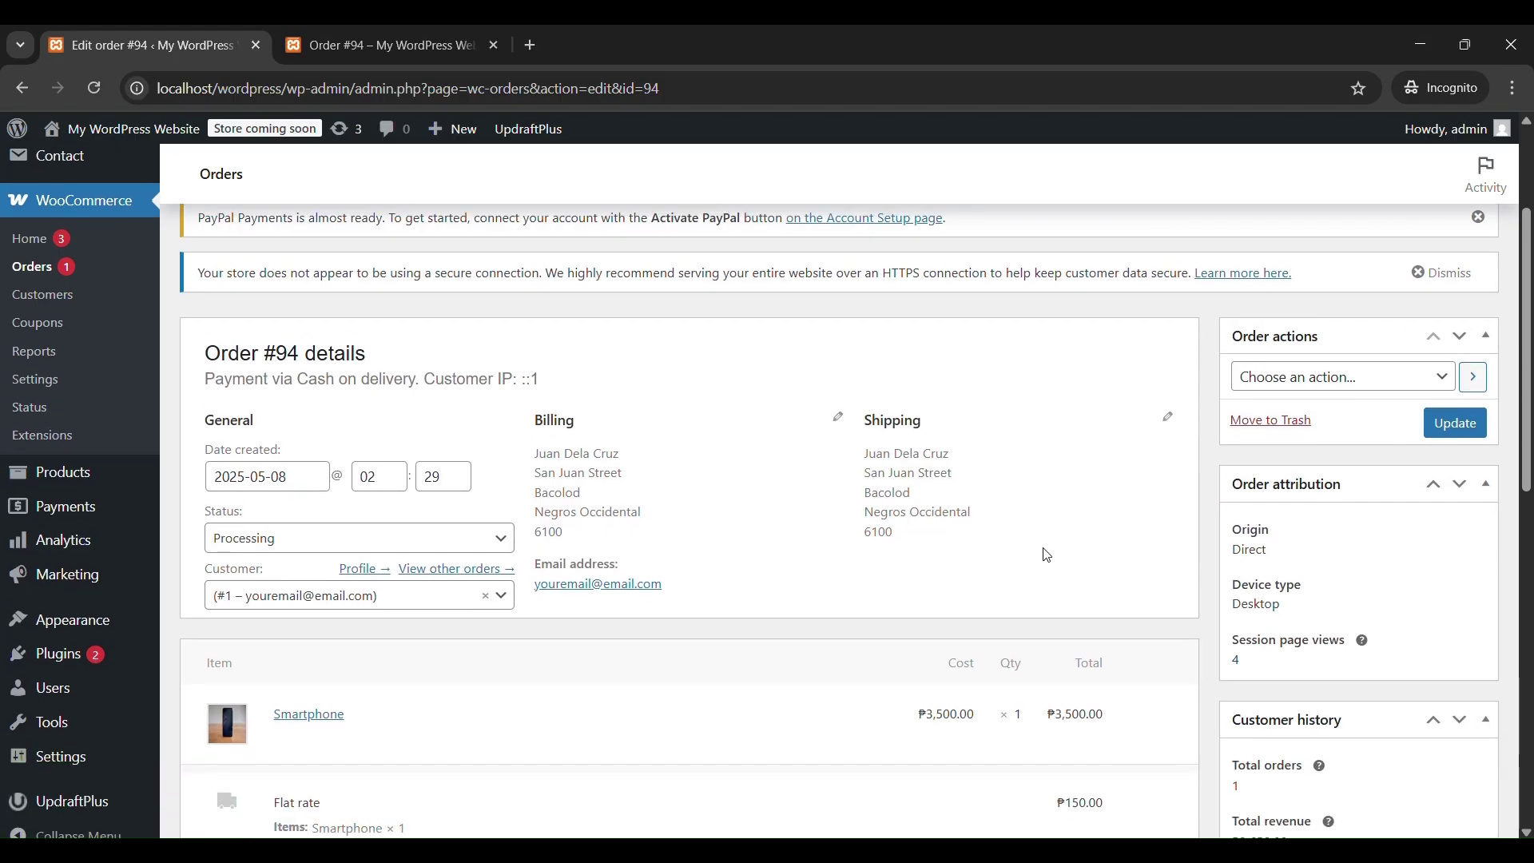
pyautogui.click(1278, 280)
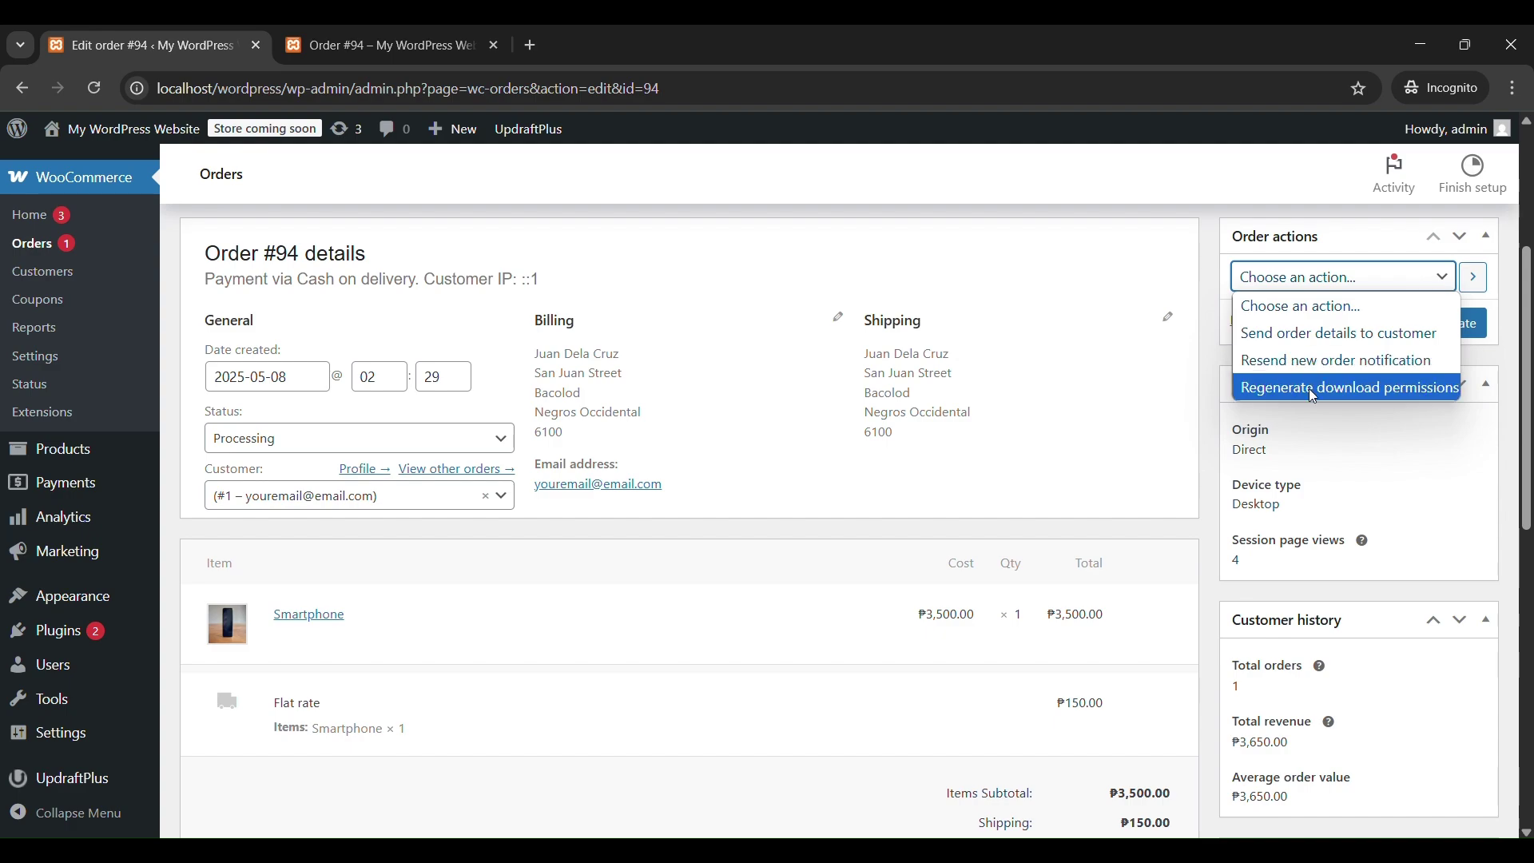
pyautogui.click(1144, 448)
pyautogui.scroll(-3, 1147, 454)
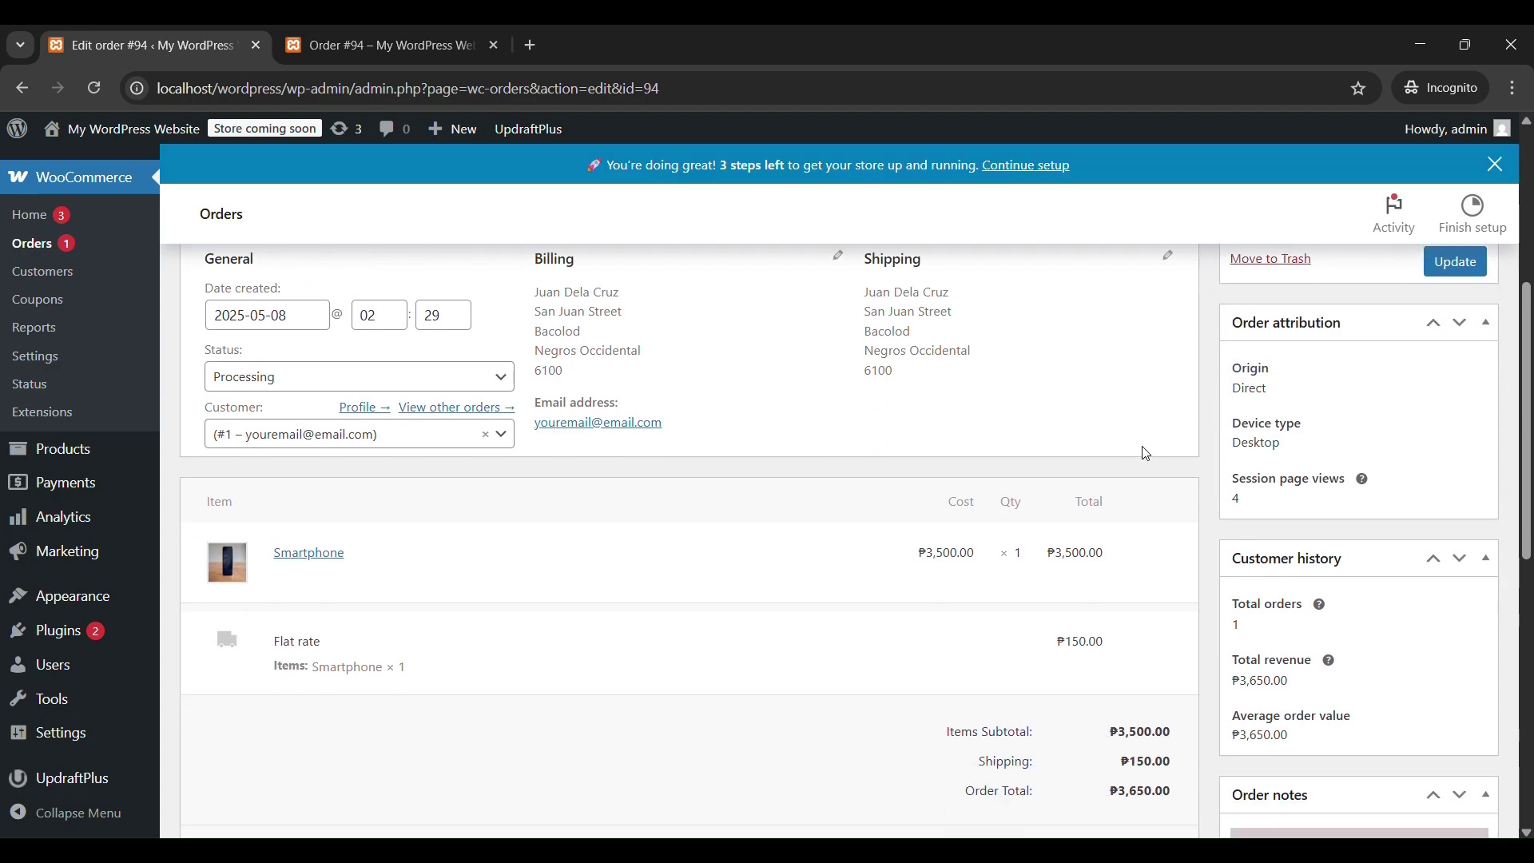
pyautogui.scroll(-5, 1147, 454)
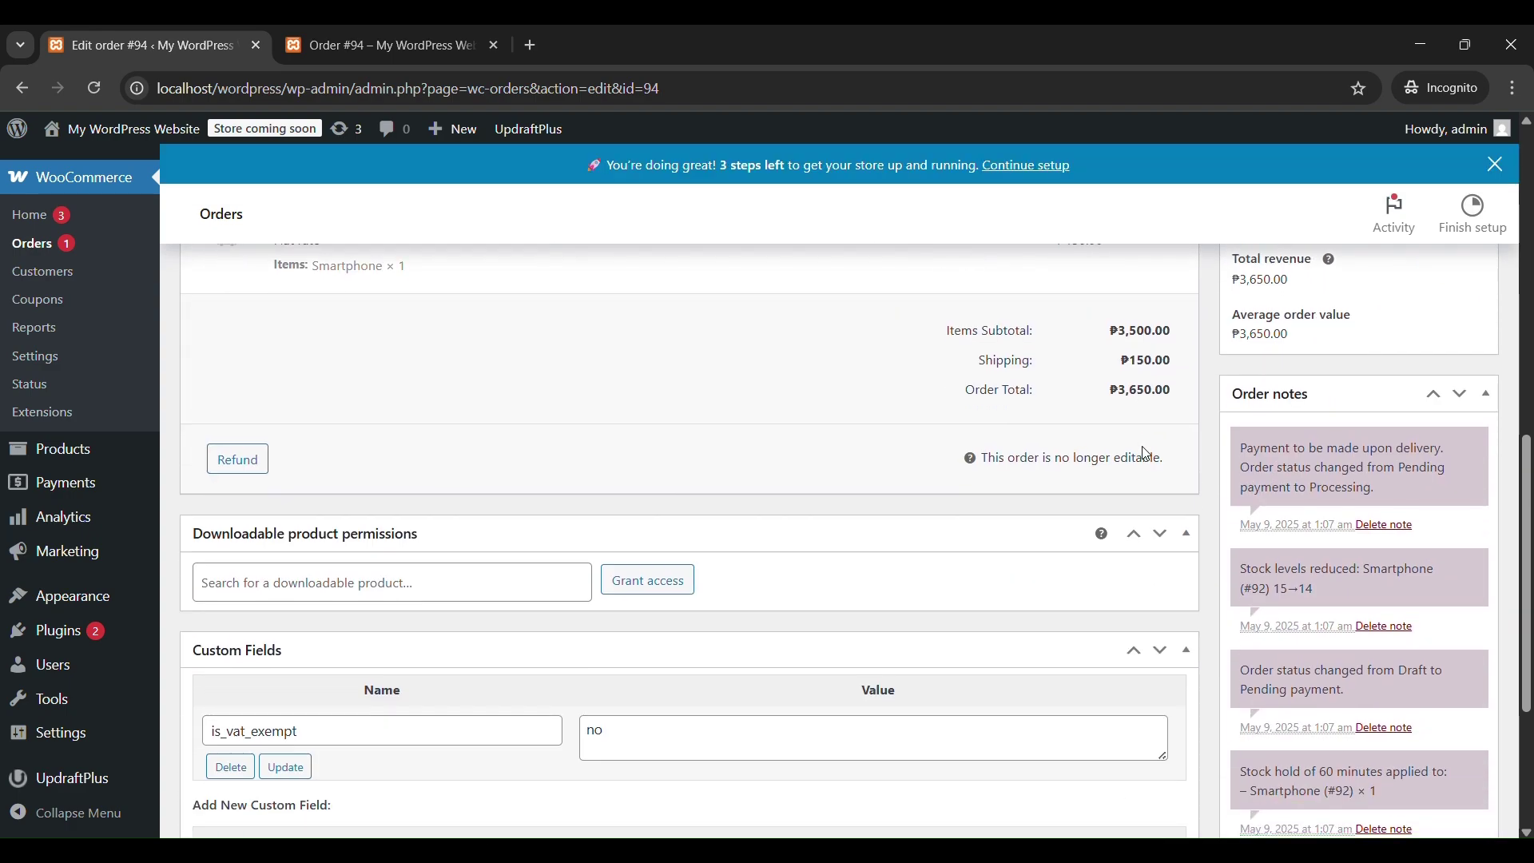
pyautogui.scroll(-2, 1145, 456)
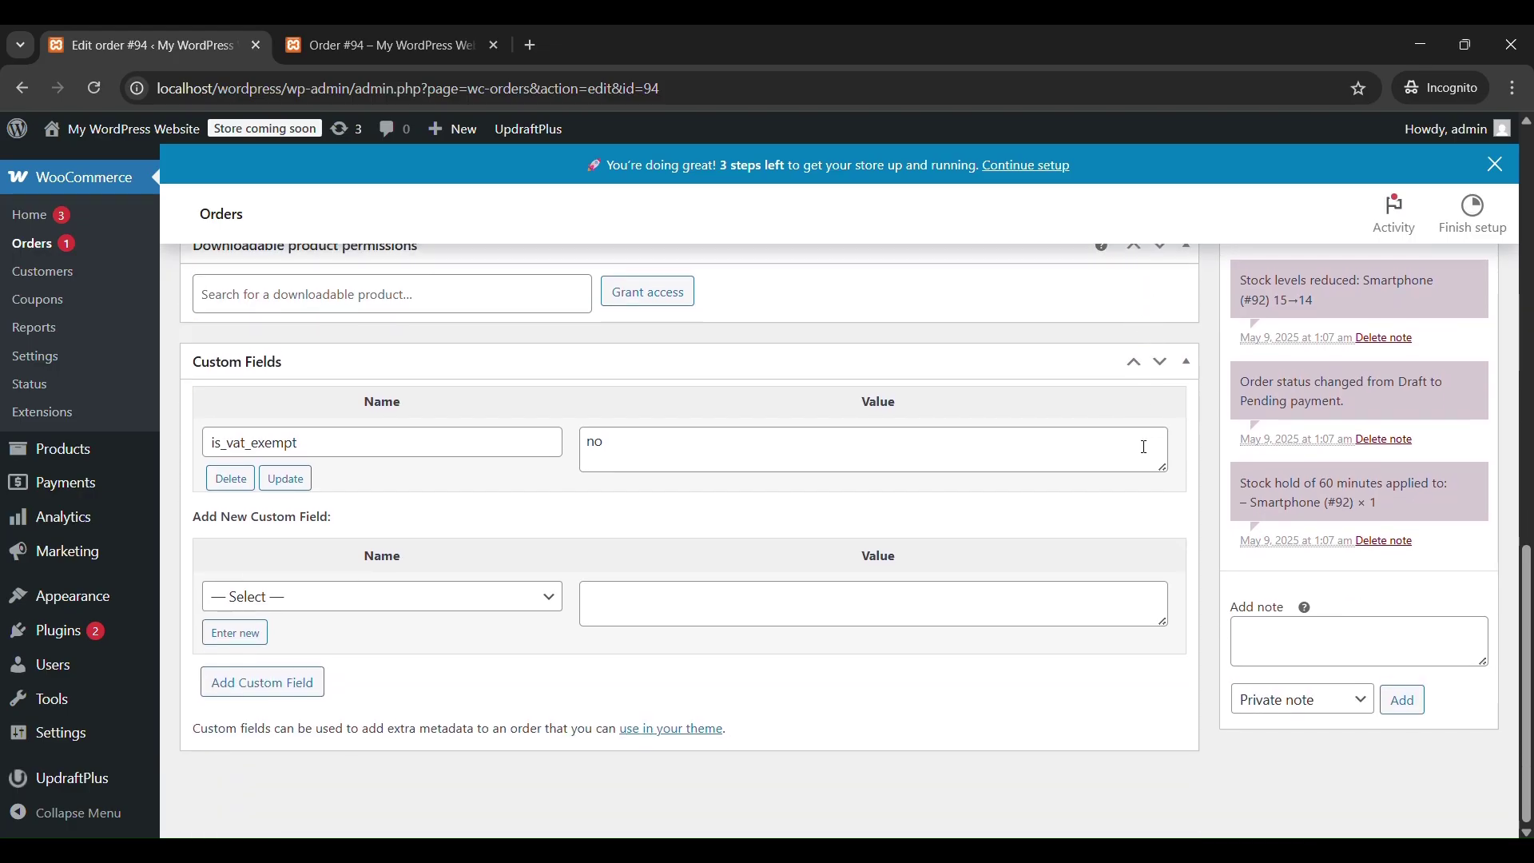
pyautogui.scroll(6, 1144, 447)
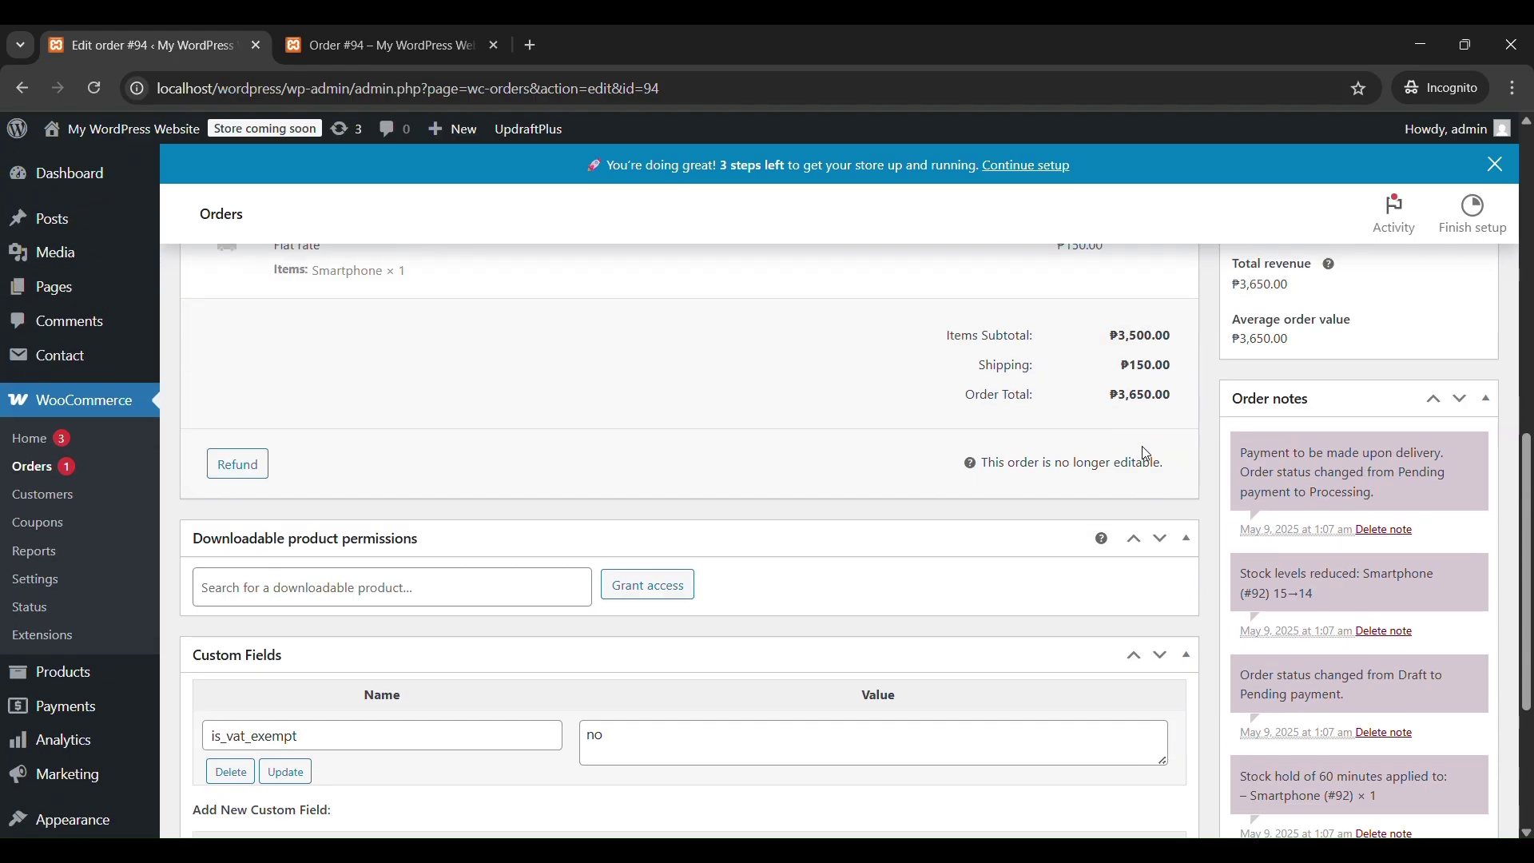
pyautogui.scroll(4, 1145, 448)
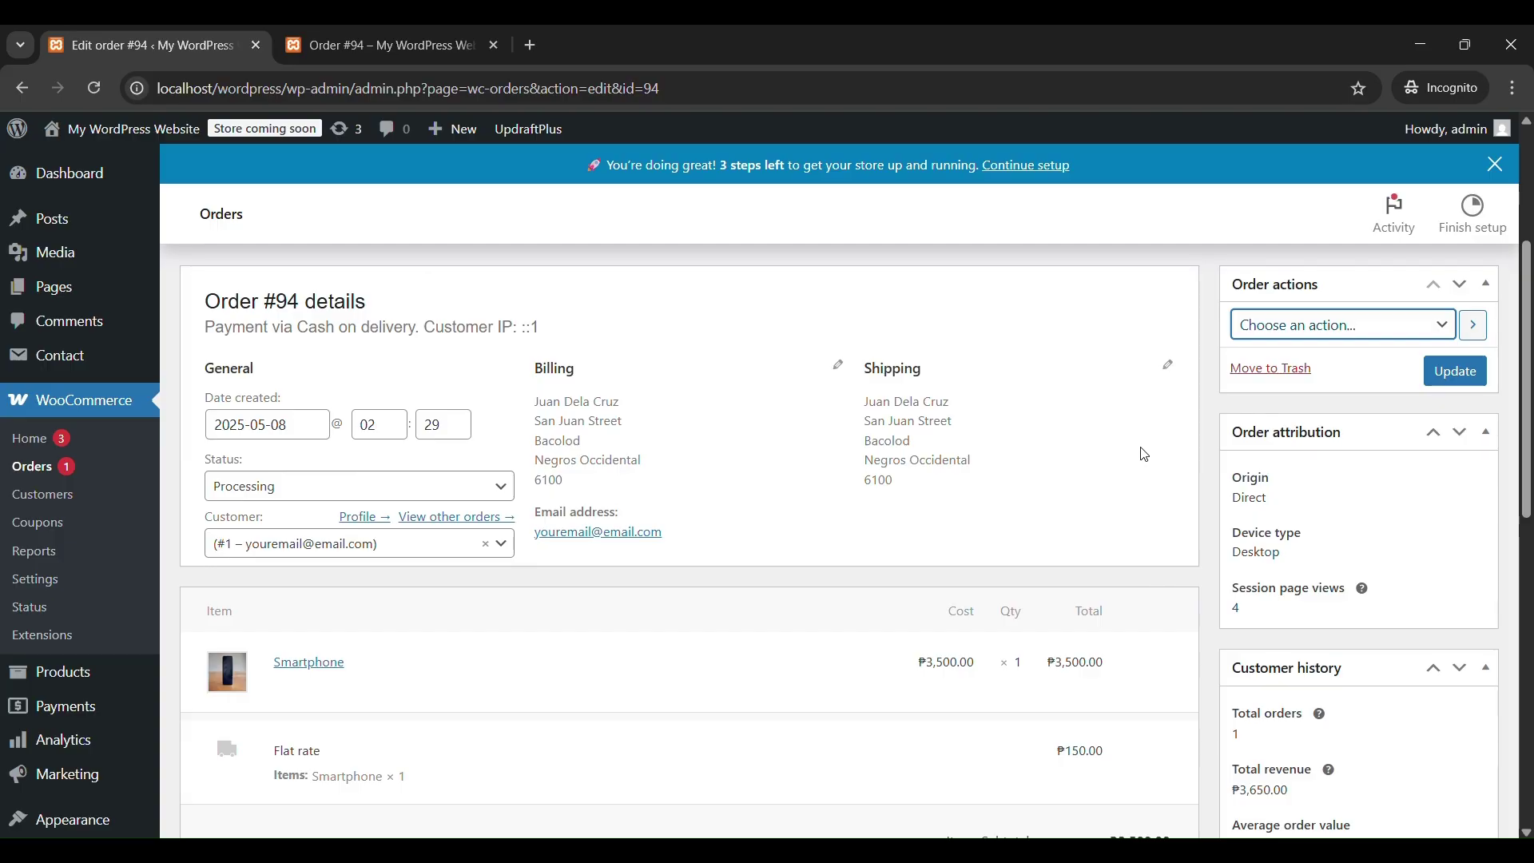
# Leave order #94's Processing status as is and go to WooCommerce Customers.
pyautogui.click(350, 491)
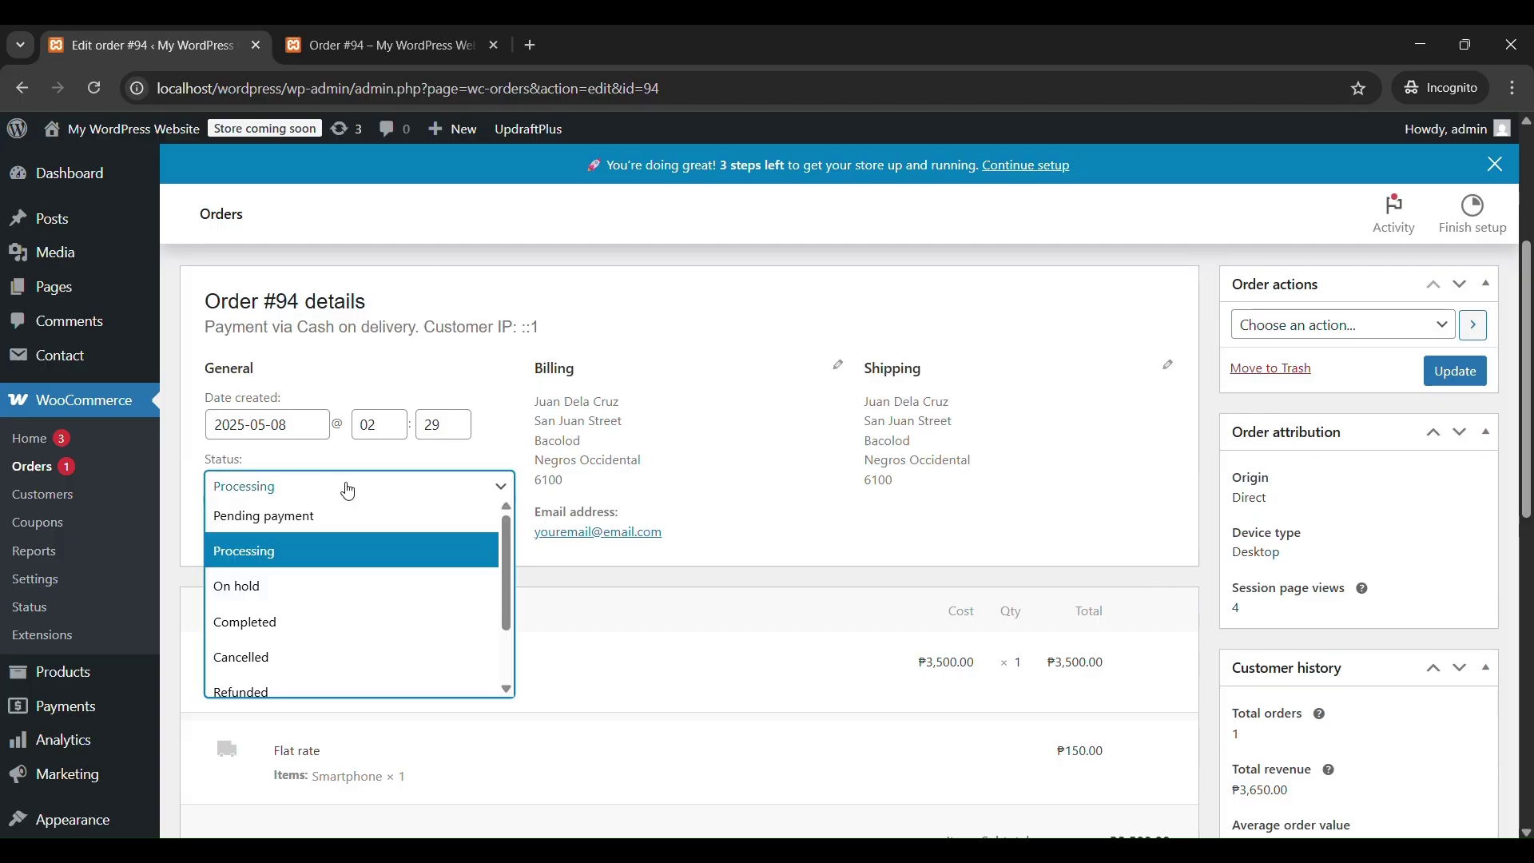
pyautogui.scroll(-2, 366, 531)
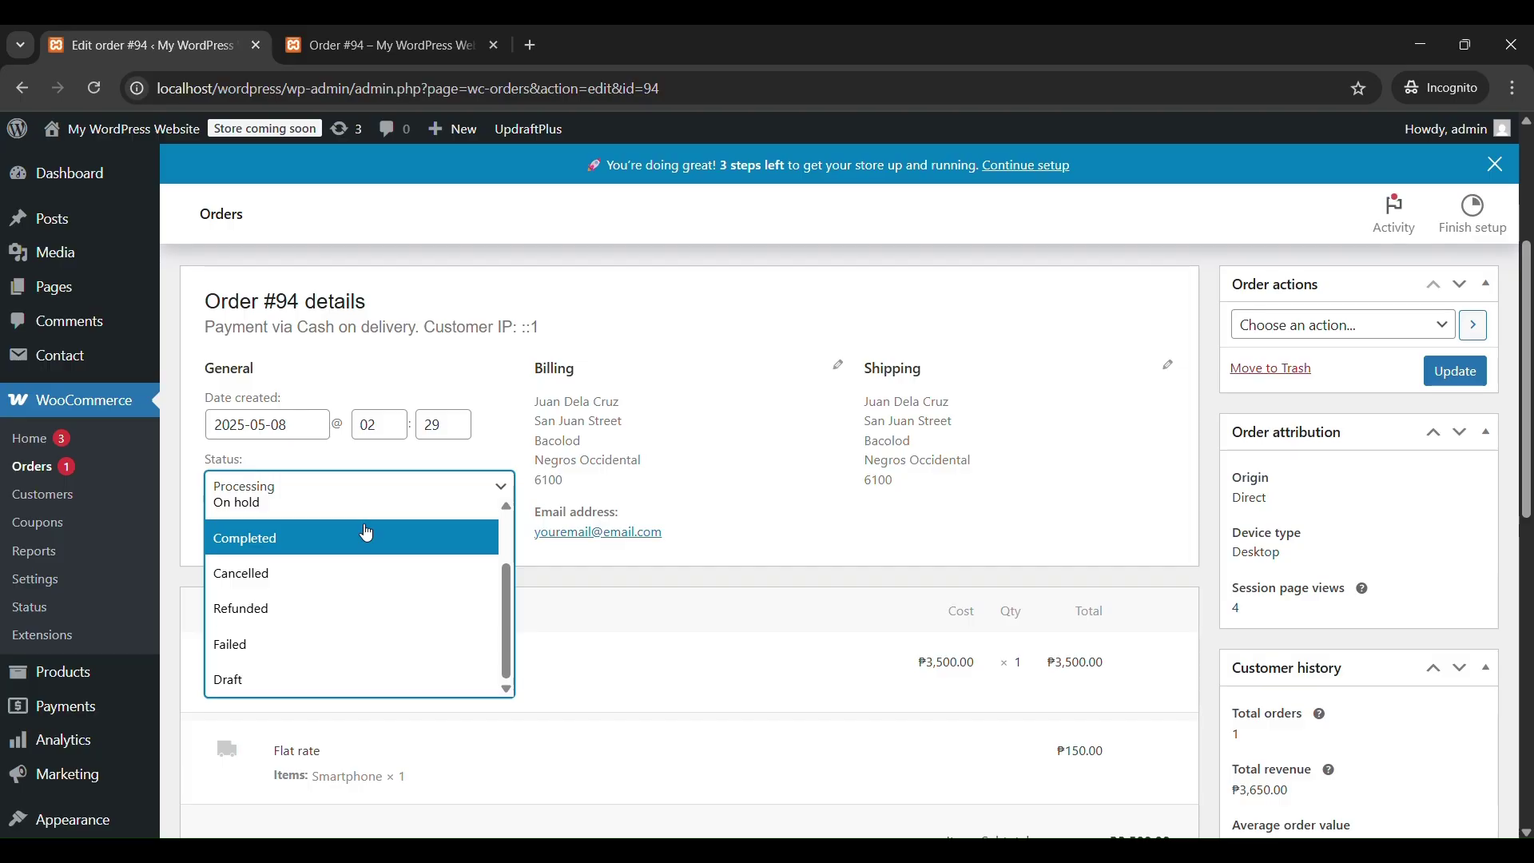
pyautogui.scroll(2, 367, 533)
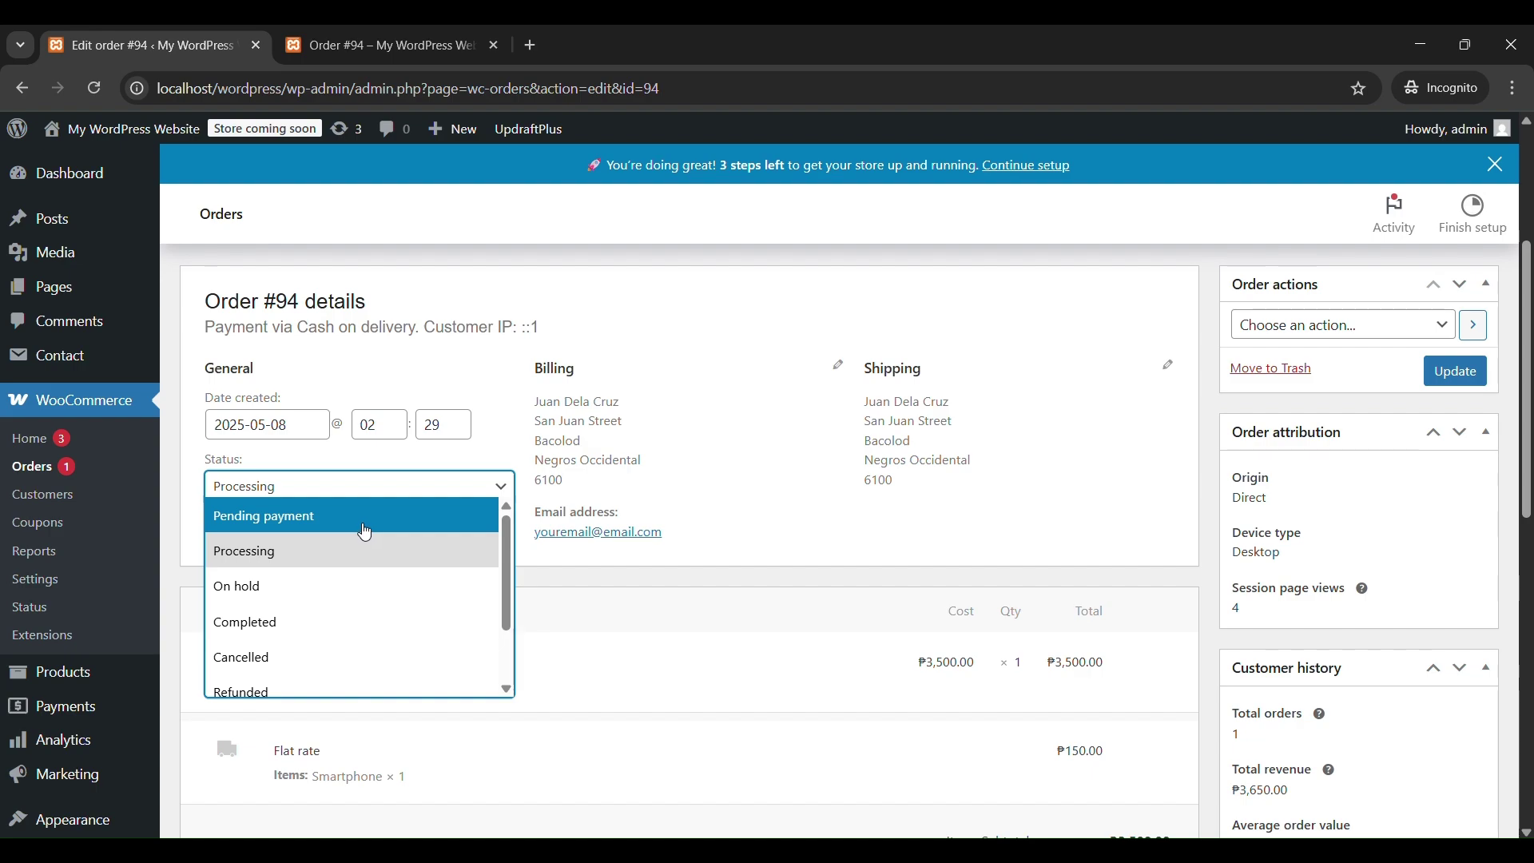
pyautogui.click(44, 498)
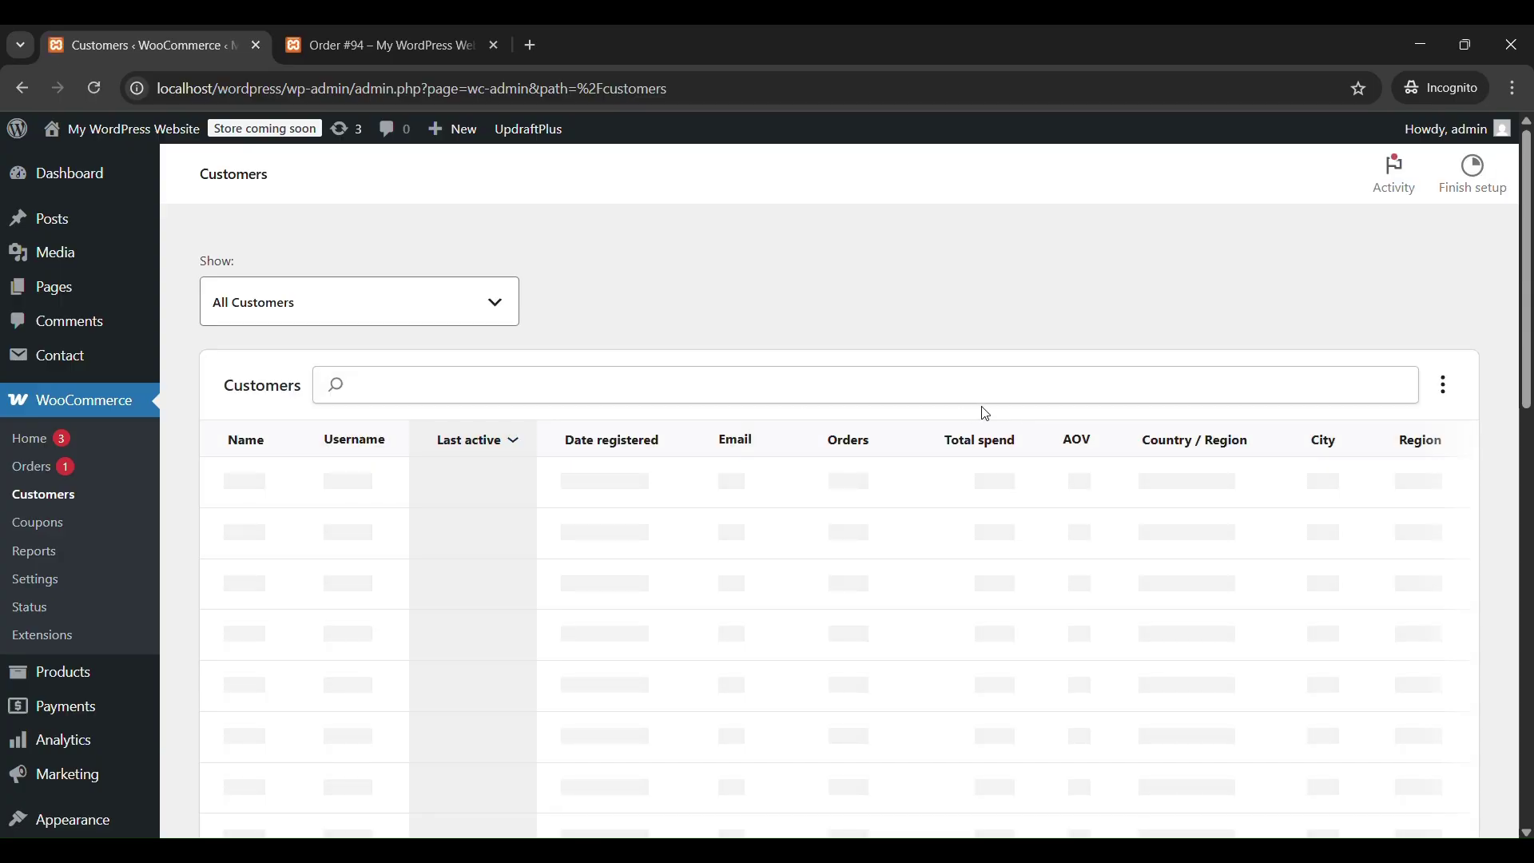
# Review the single customer row (1 order, ₱3,650.00 total spend), then go to Reports.
pyautogui.scroll(-1, 986, 414)
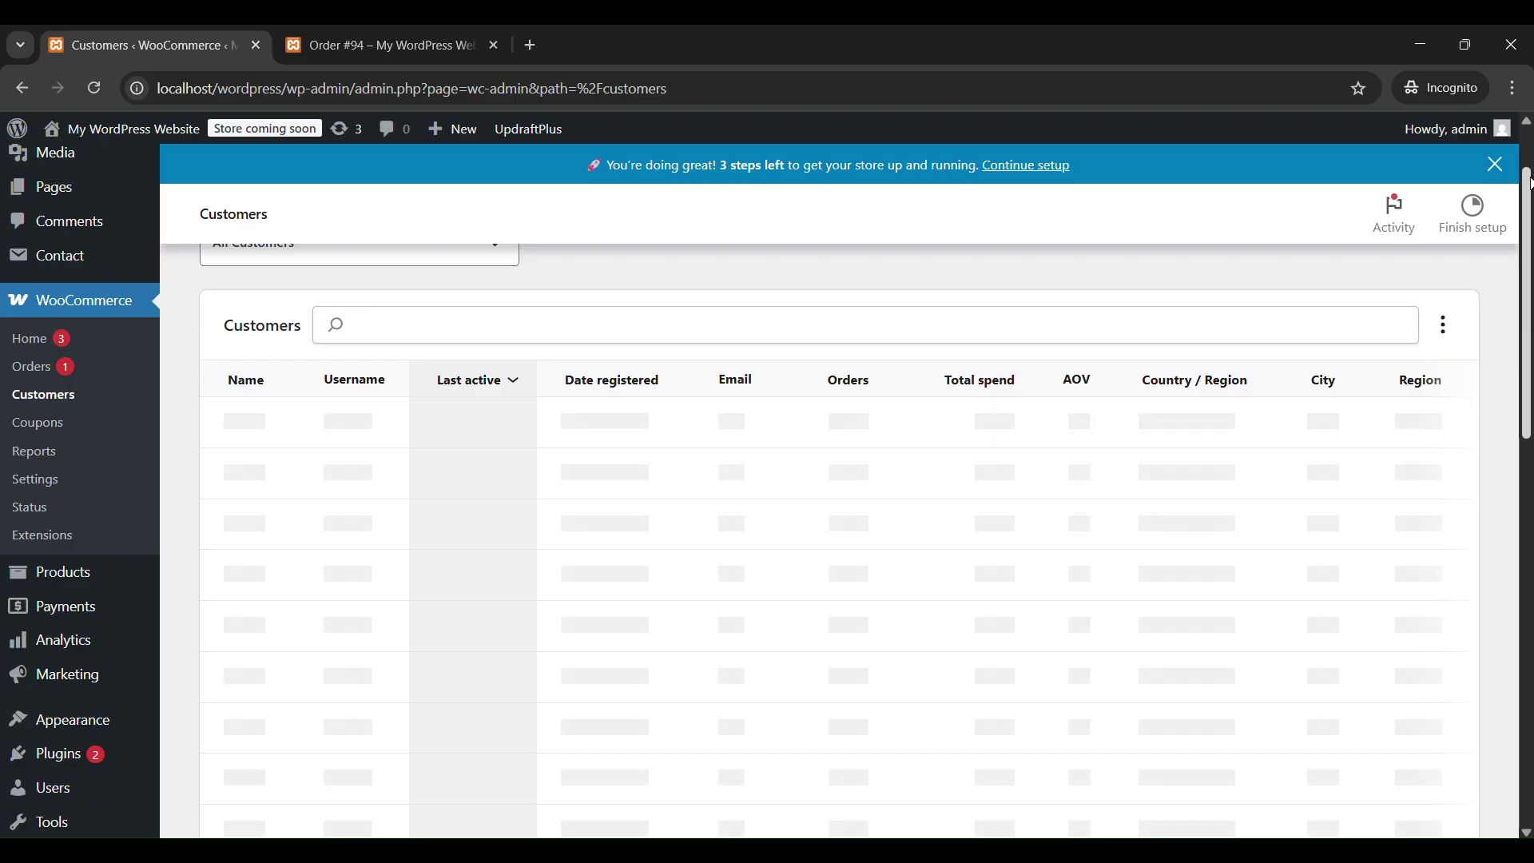
pyautogui.scroll(-10, 839, 502)
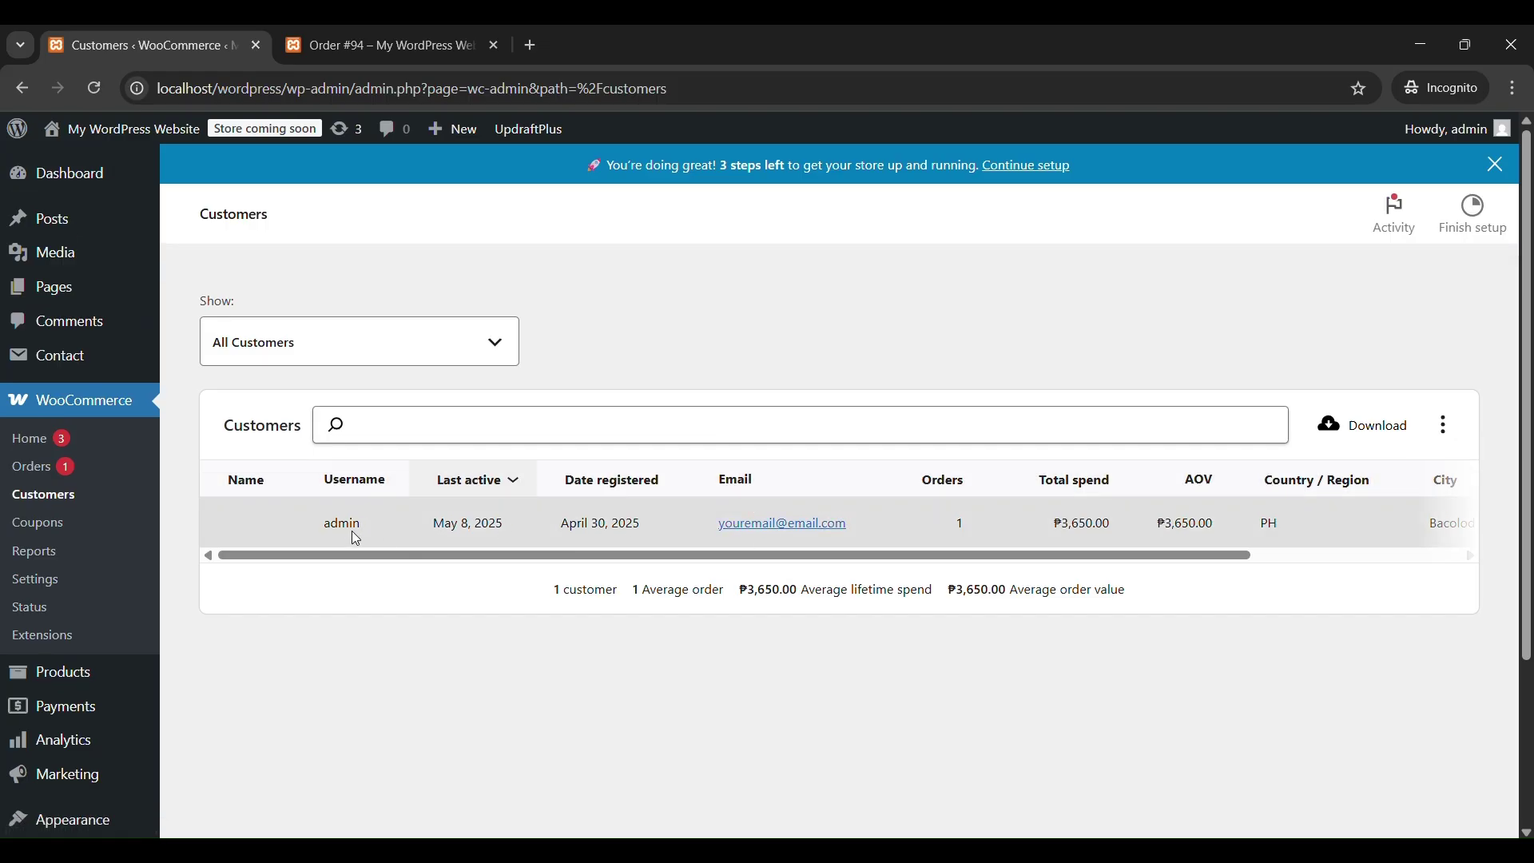
pyautogui.moveTo(1113, 562); pyautogui.dragTo(1082, 569)
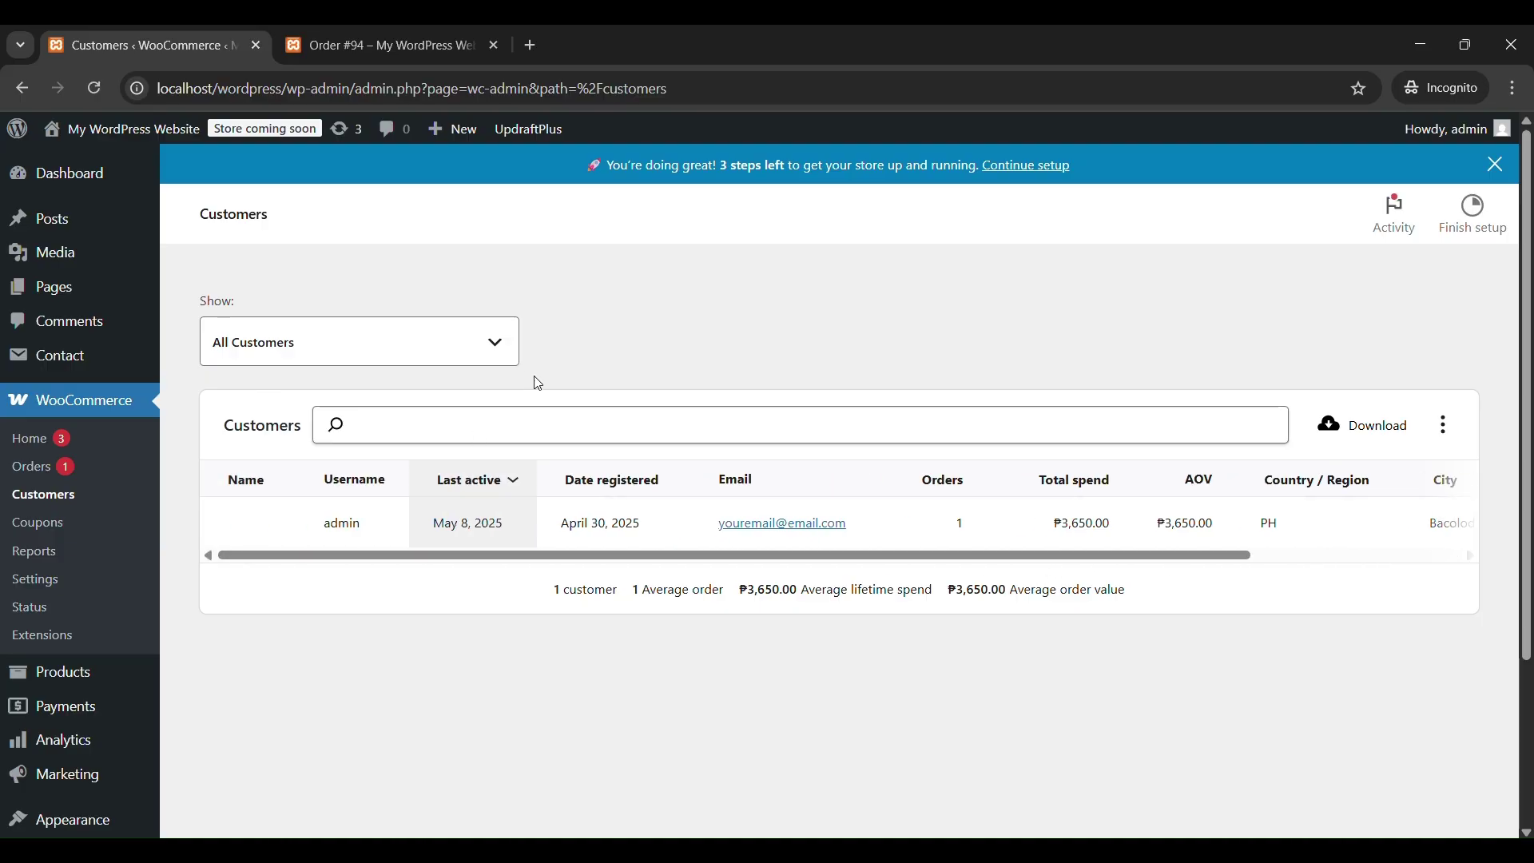
pyautogui.click(58, 558)
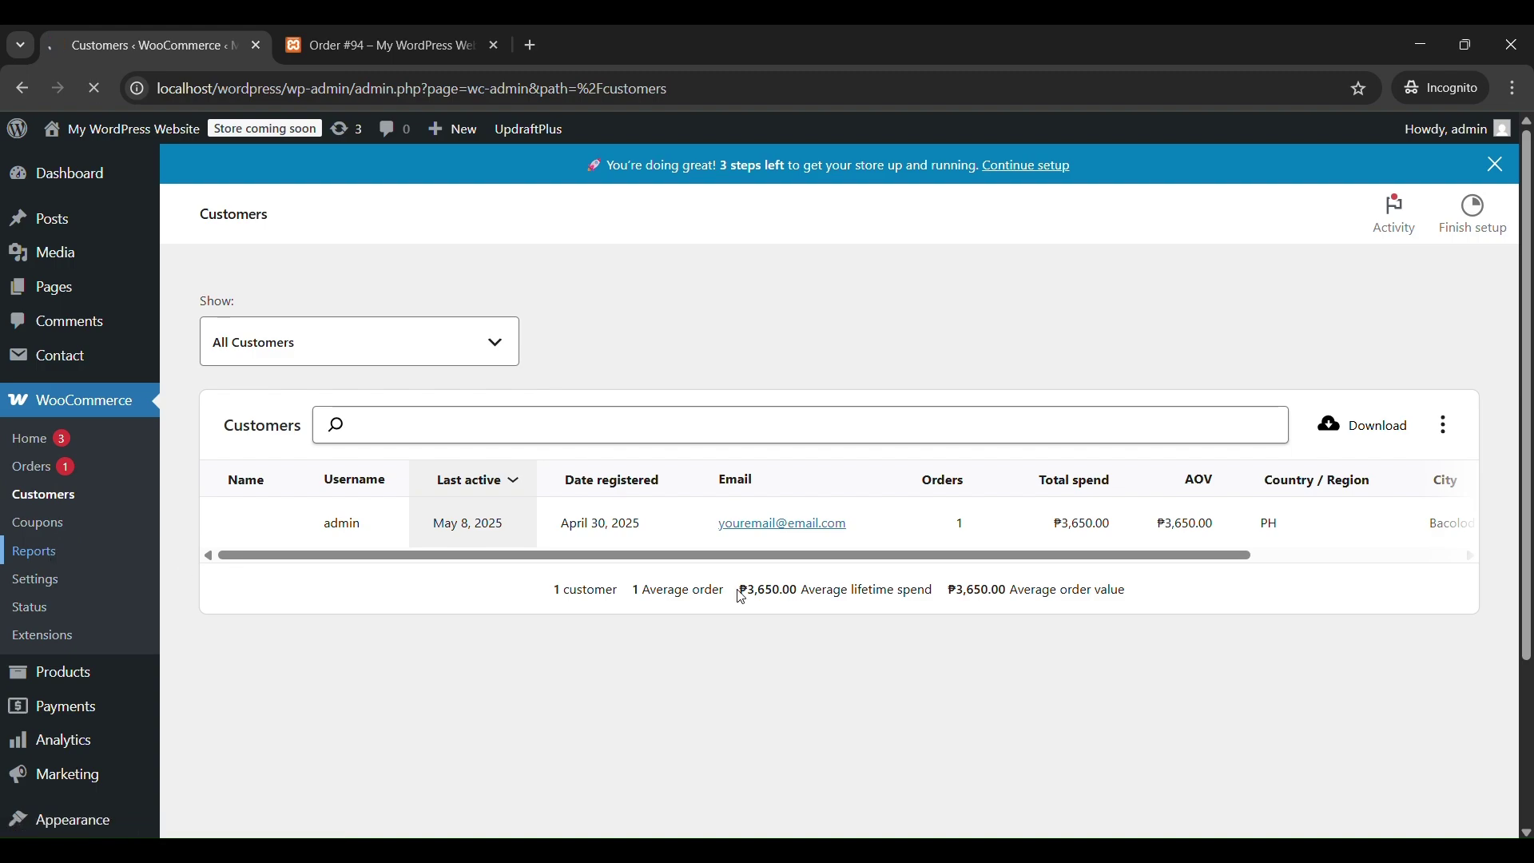
# Go to the WooCommerce Orders list and open order #94 for editing.
pyautogui.scroll(-6, 741, 598)
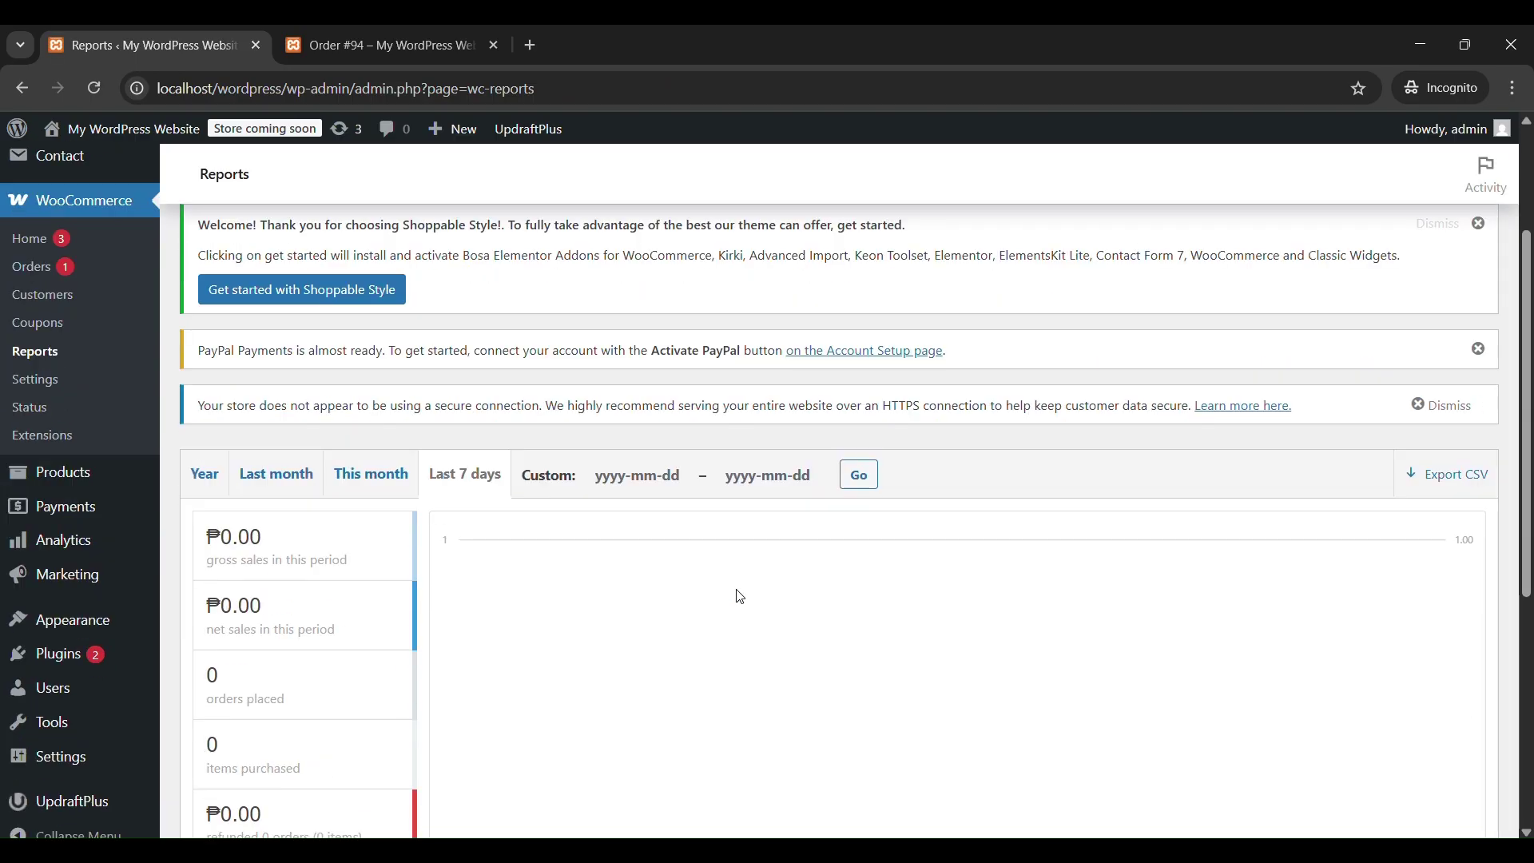
pyautogui.scroll(2, 741, 598)
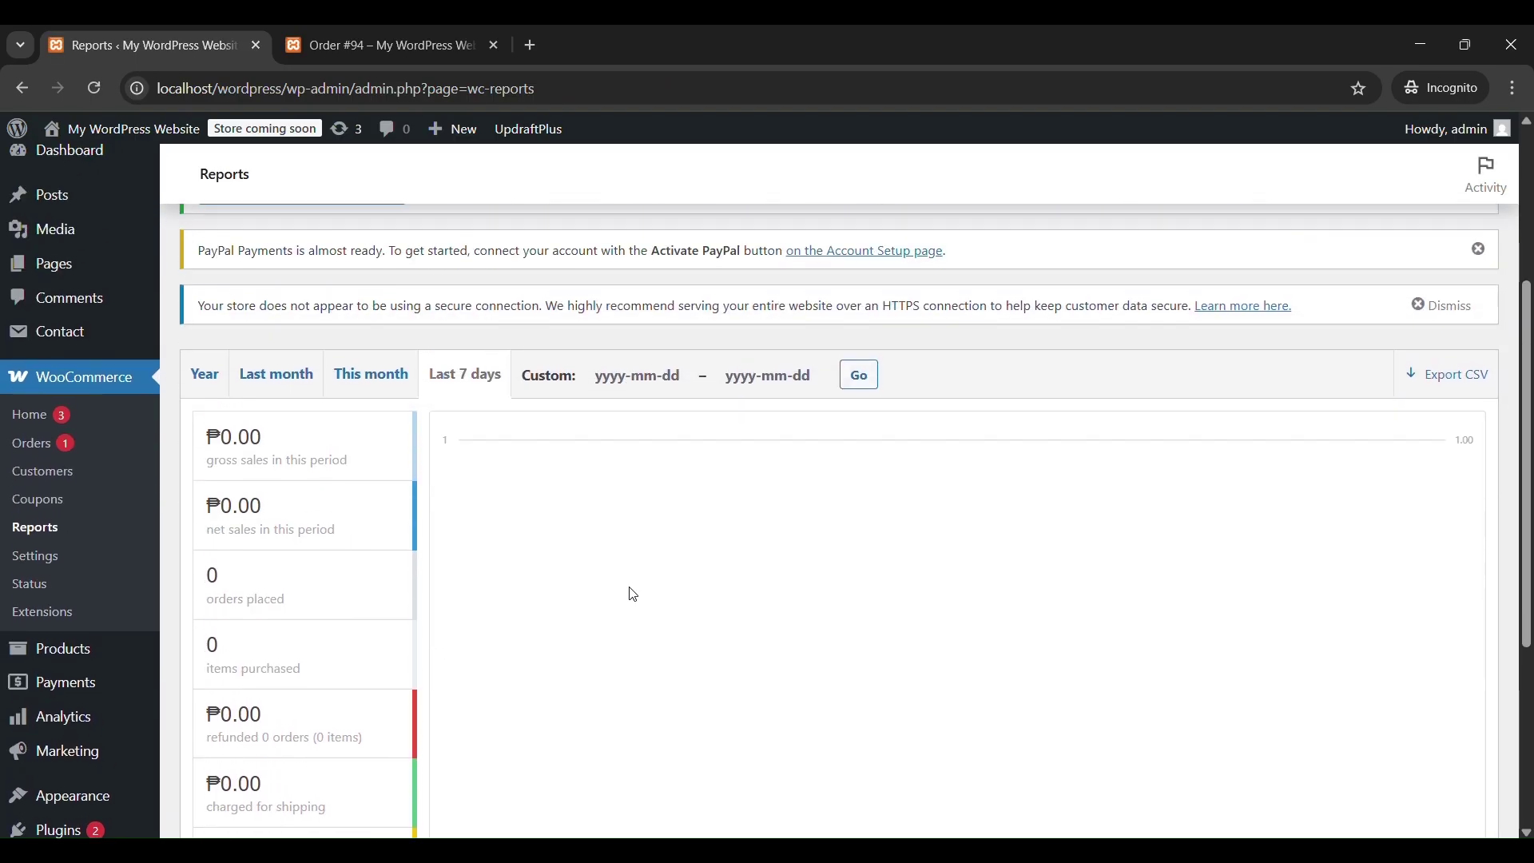
pyautogui.scroll(2, 634, 594)
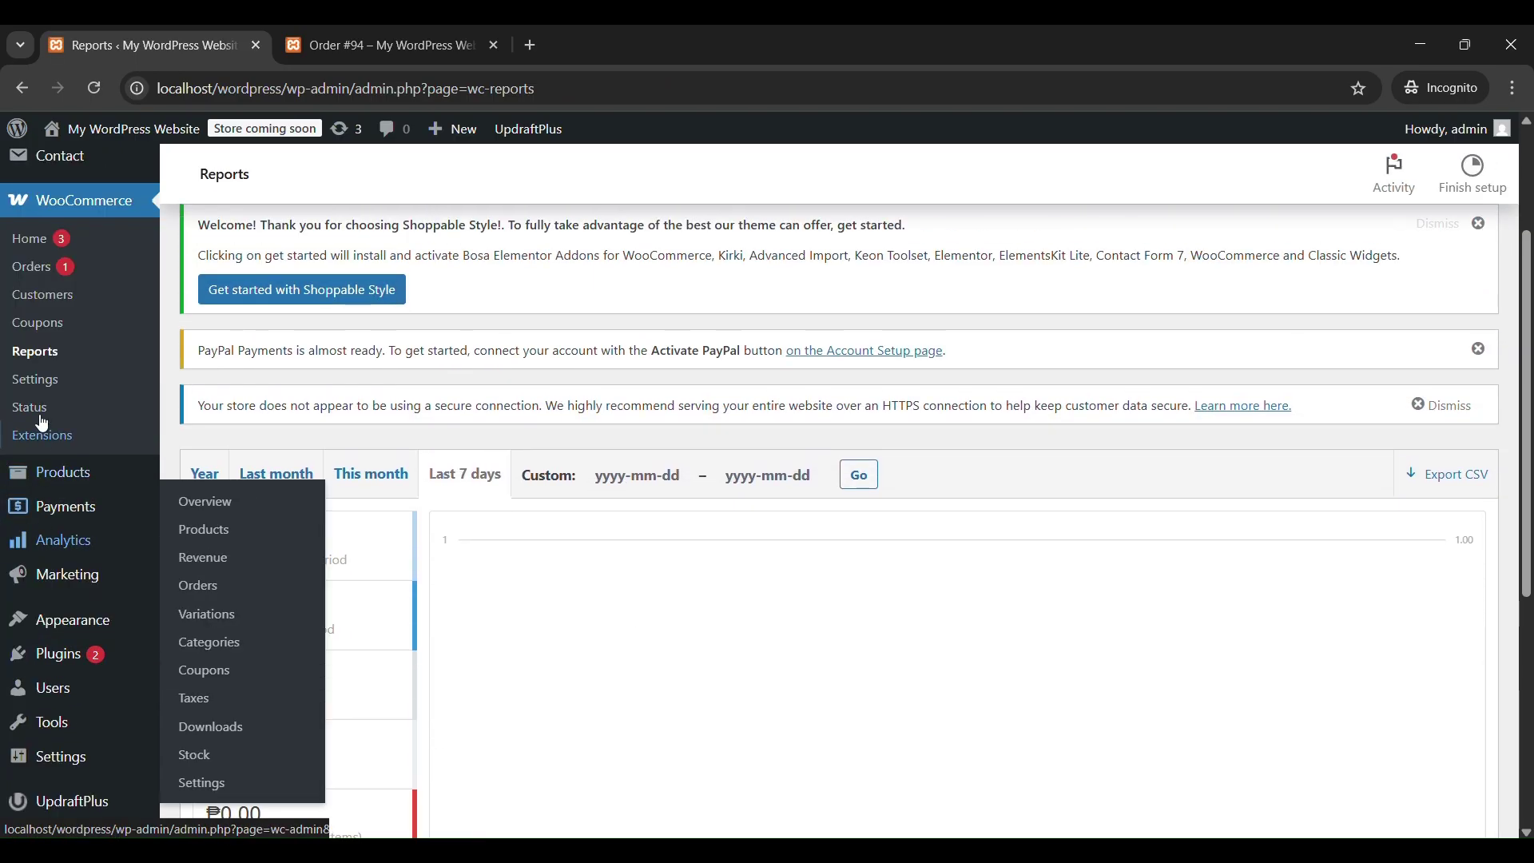
pyautogui.click(41, 269)
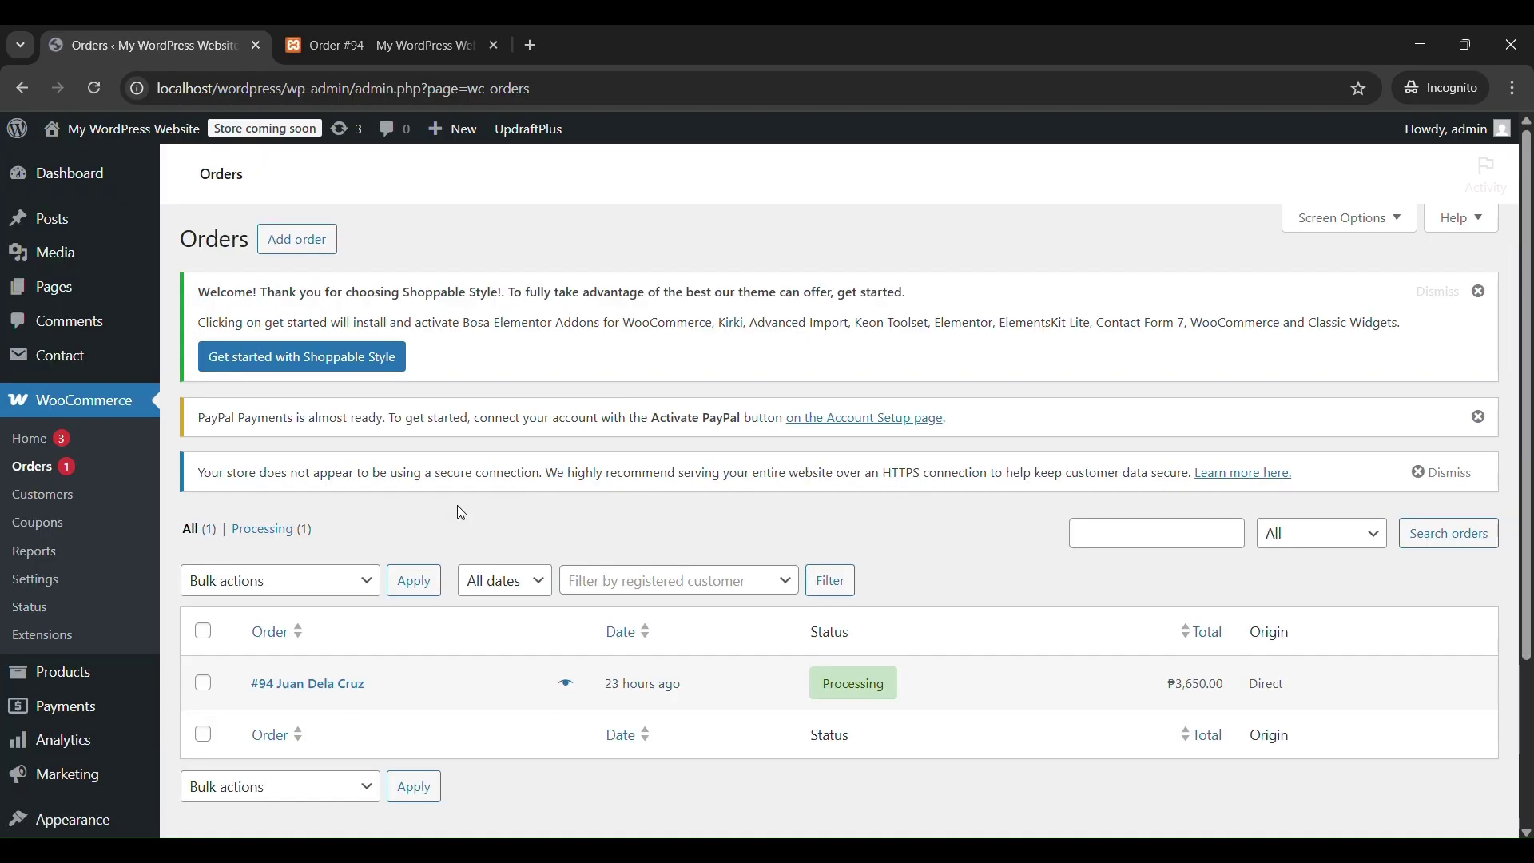
pyautogui.scroll(-1, 458, 506)
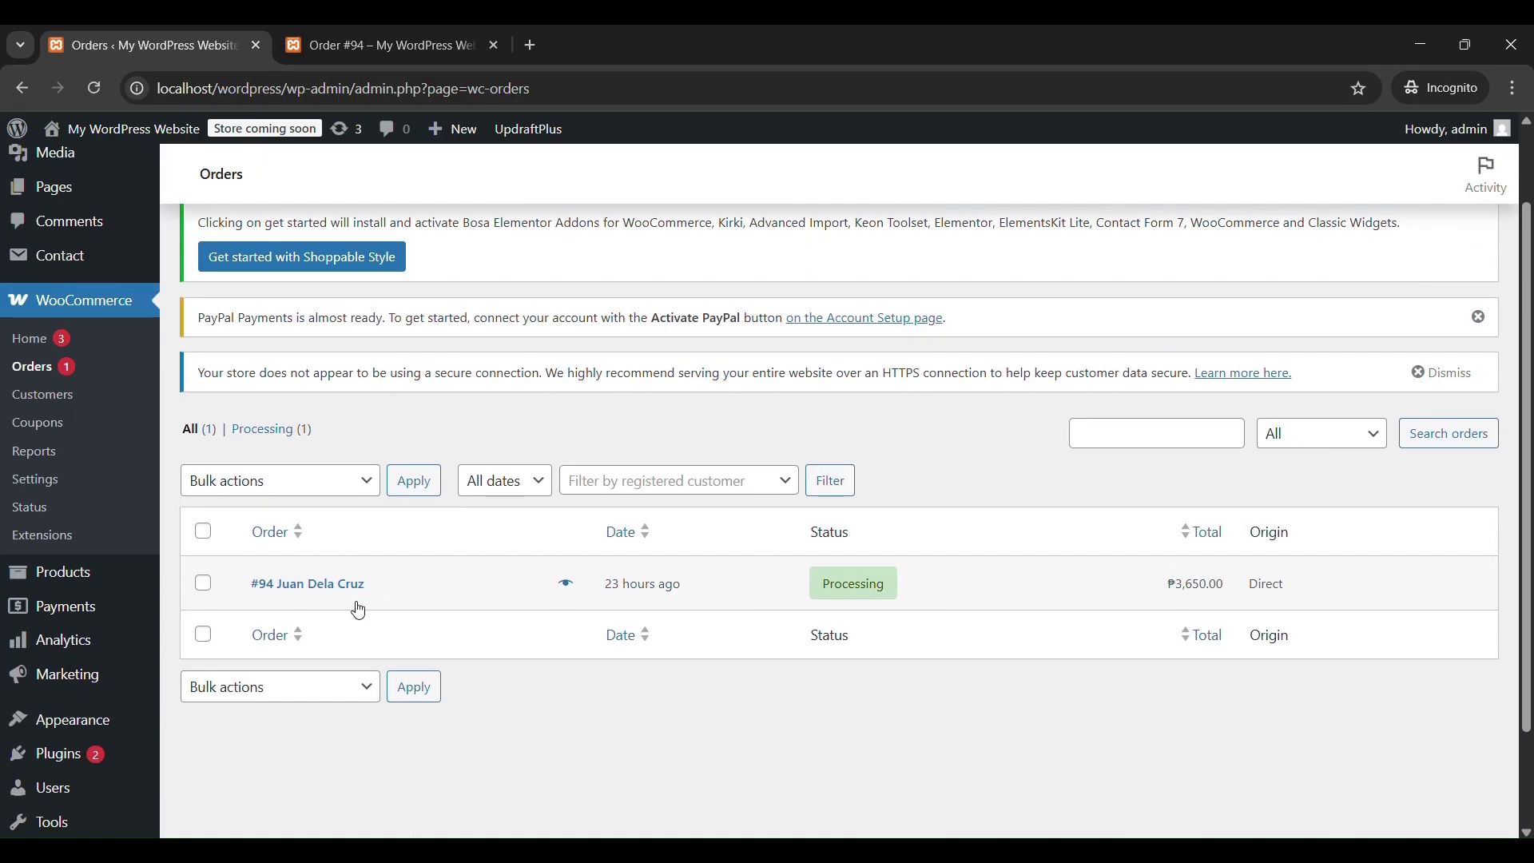
pyautogui.click(315, 583)
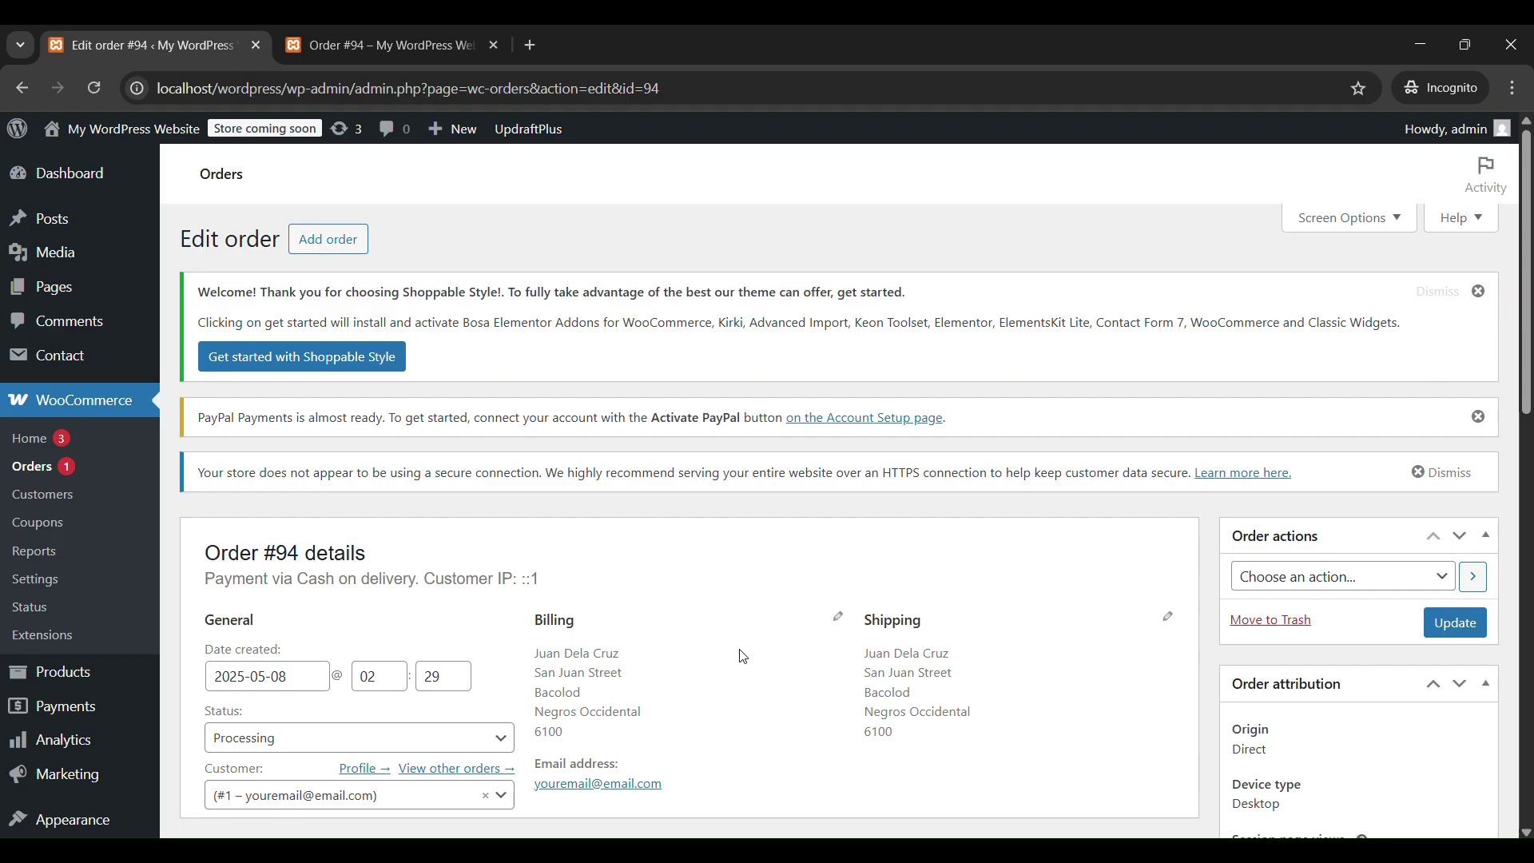
# Choose Completed in order #94's Status dropdown without saving, then scroll through the order.
pyautogui.scroll(-4, 744, 657)
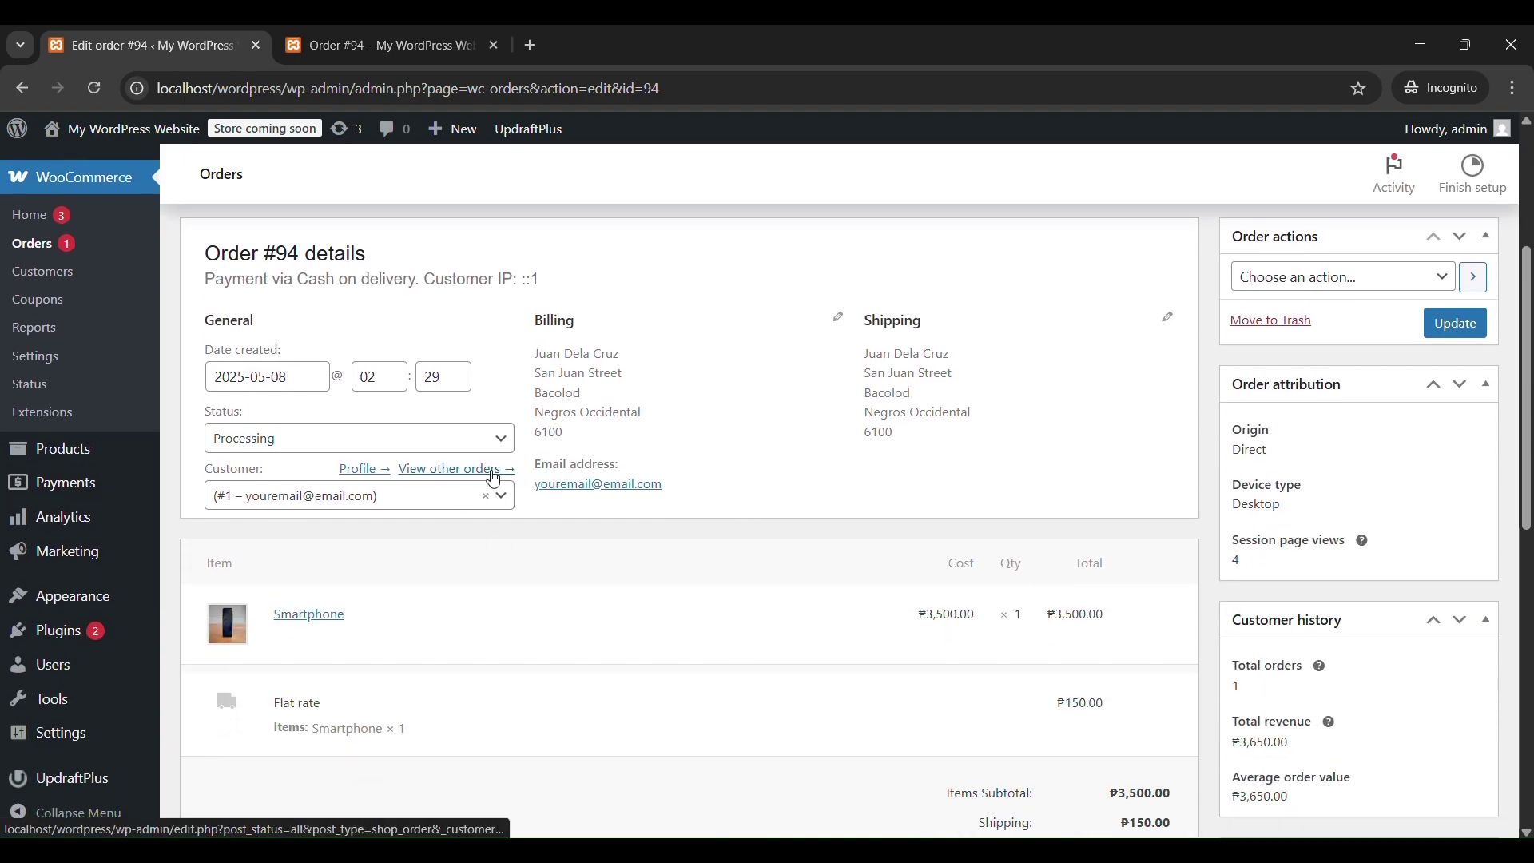
pyautogui.click(495, 445)
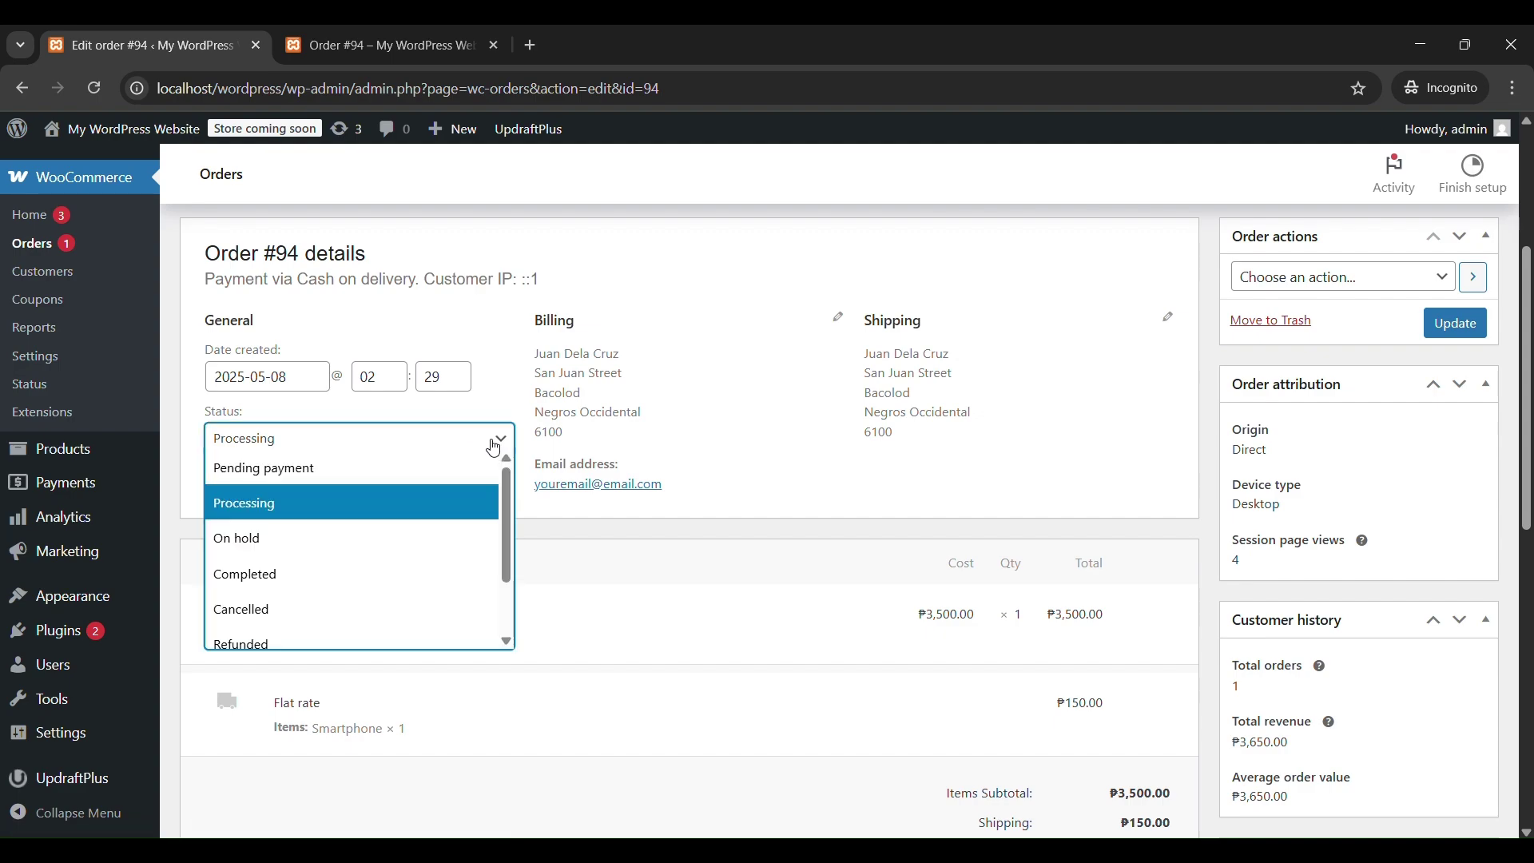
pyautogui.scroll(-2, 497, 479)
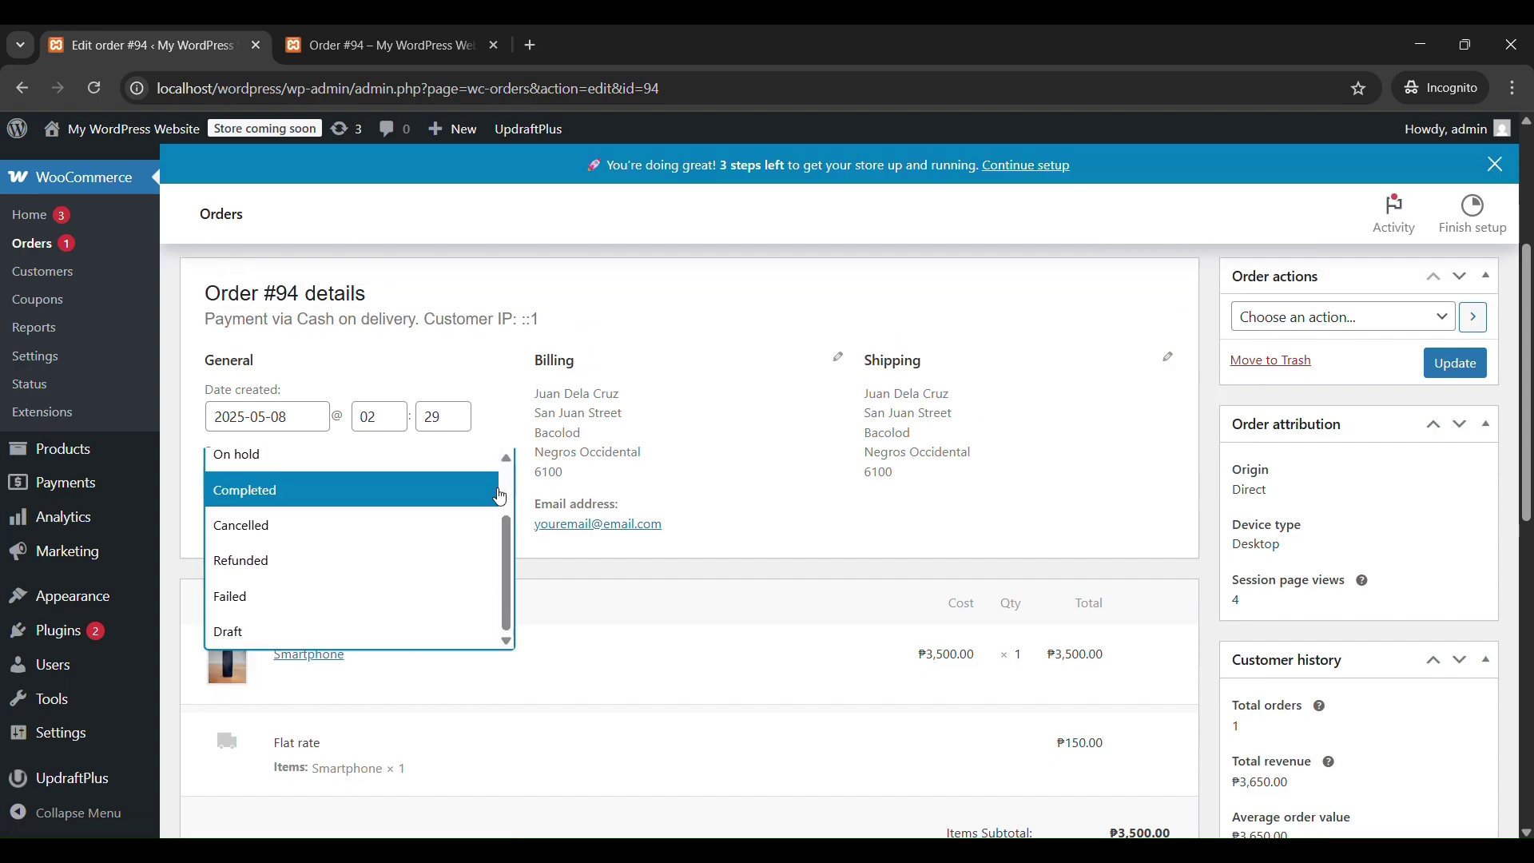
pyautogui.click(278, 495)
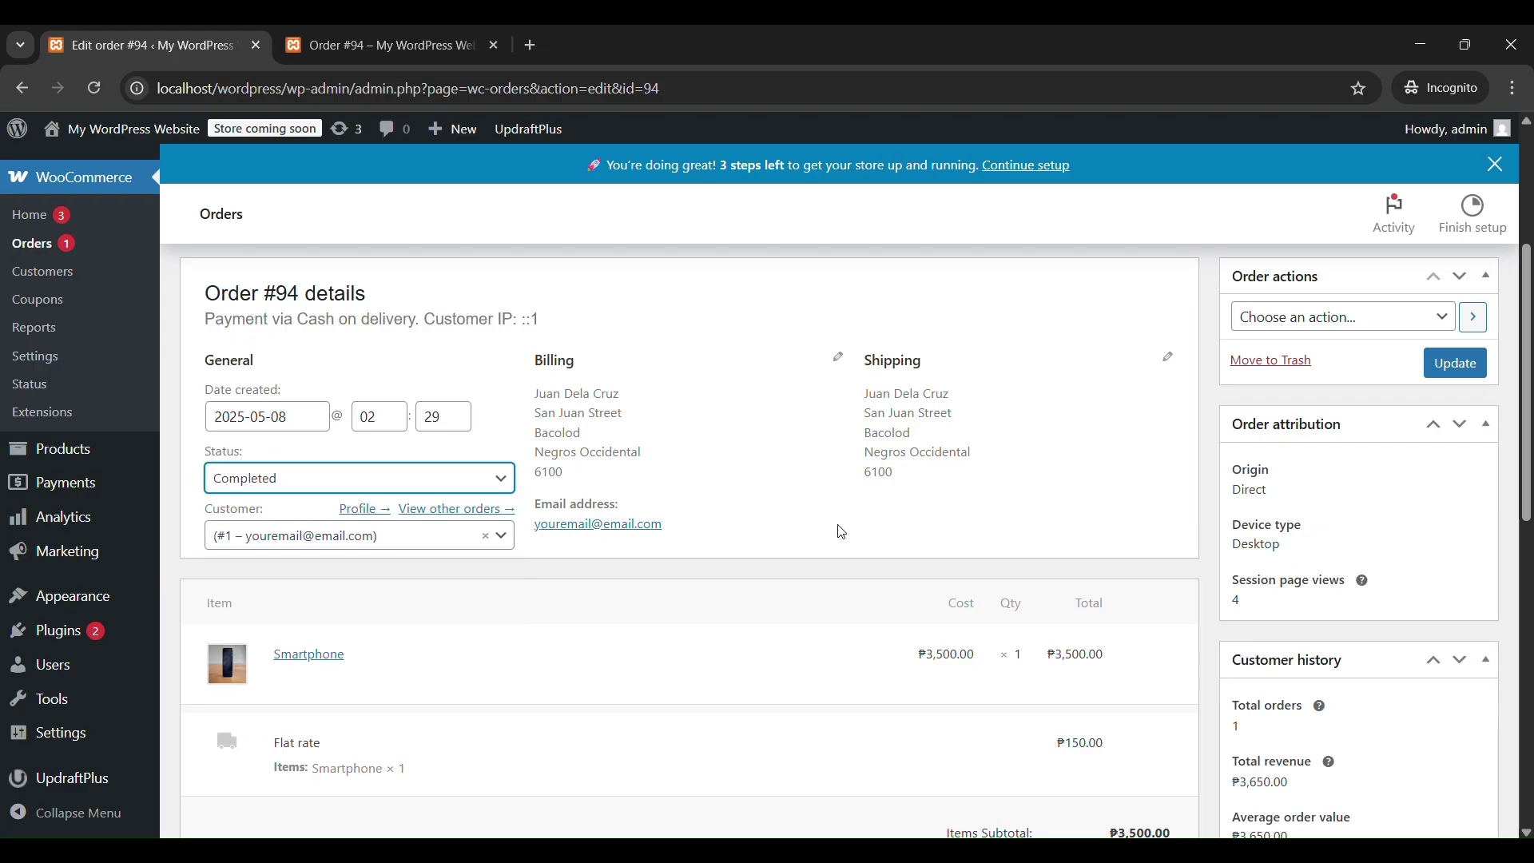
pyautogui.scroll(-6, 843, 533)
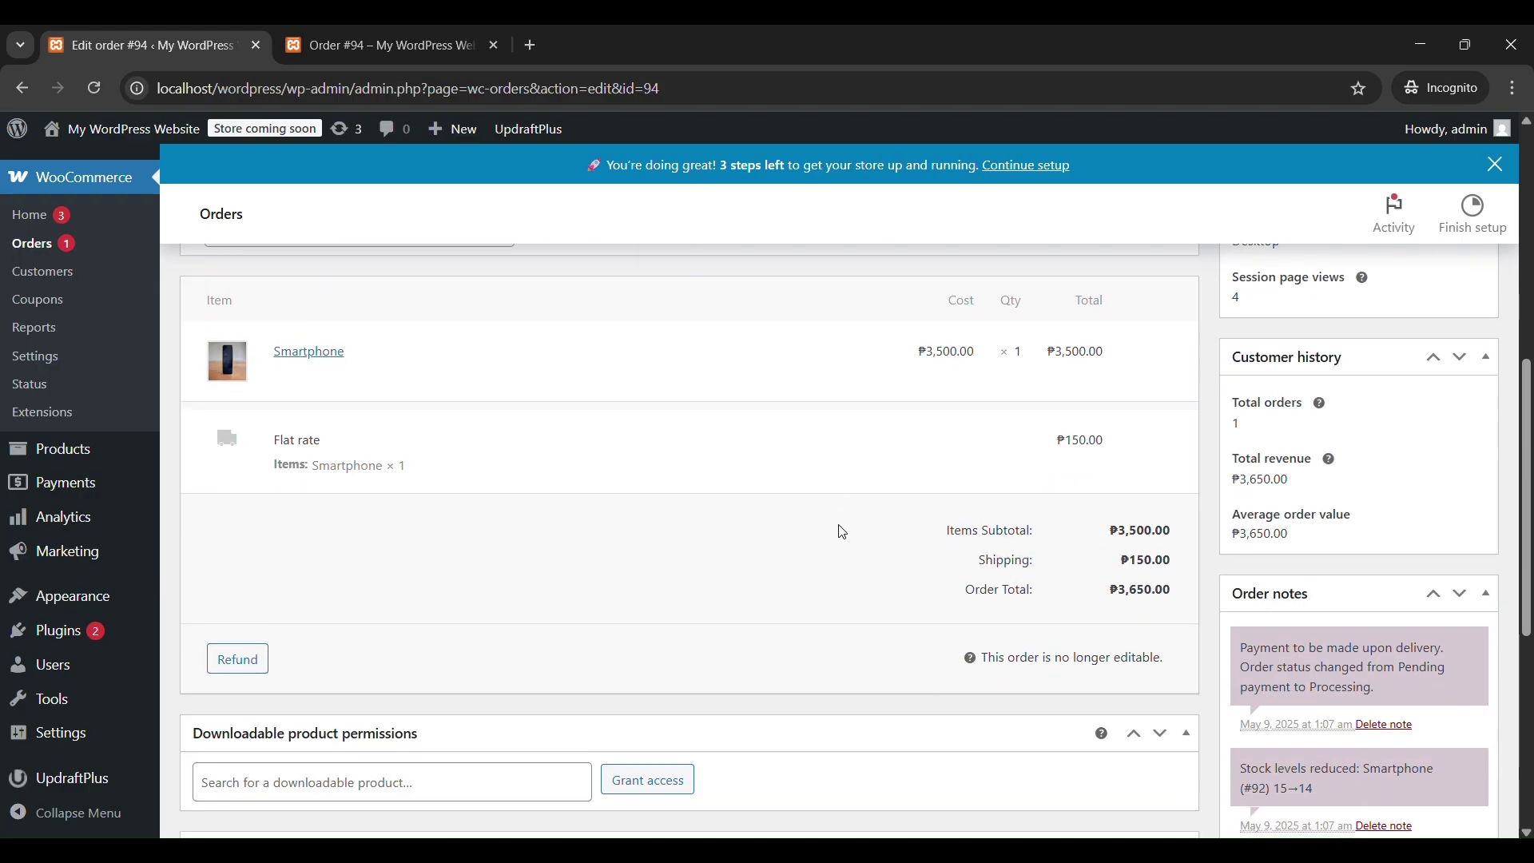
pyautogui.scroll(-3, 840, 524)
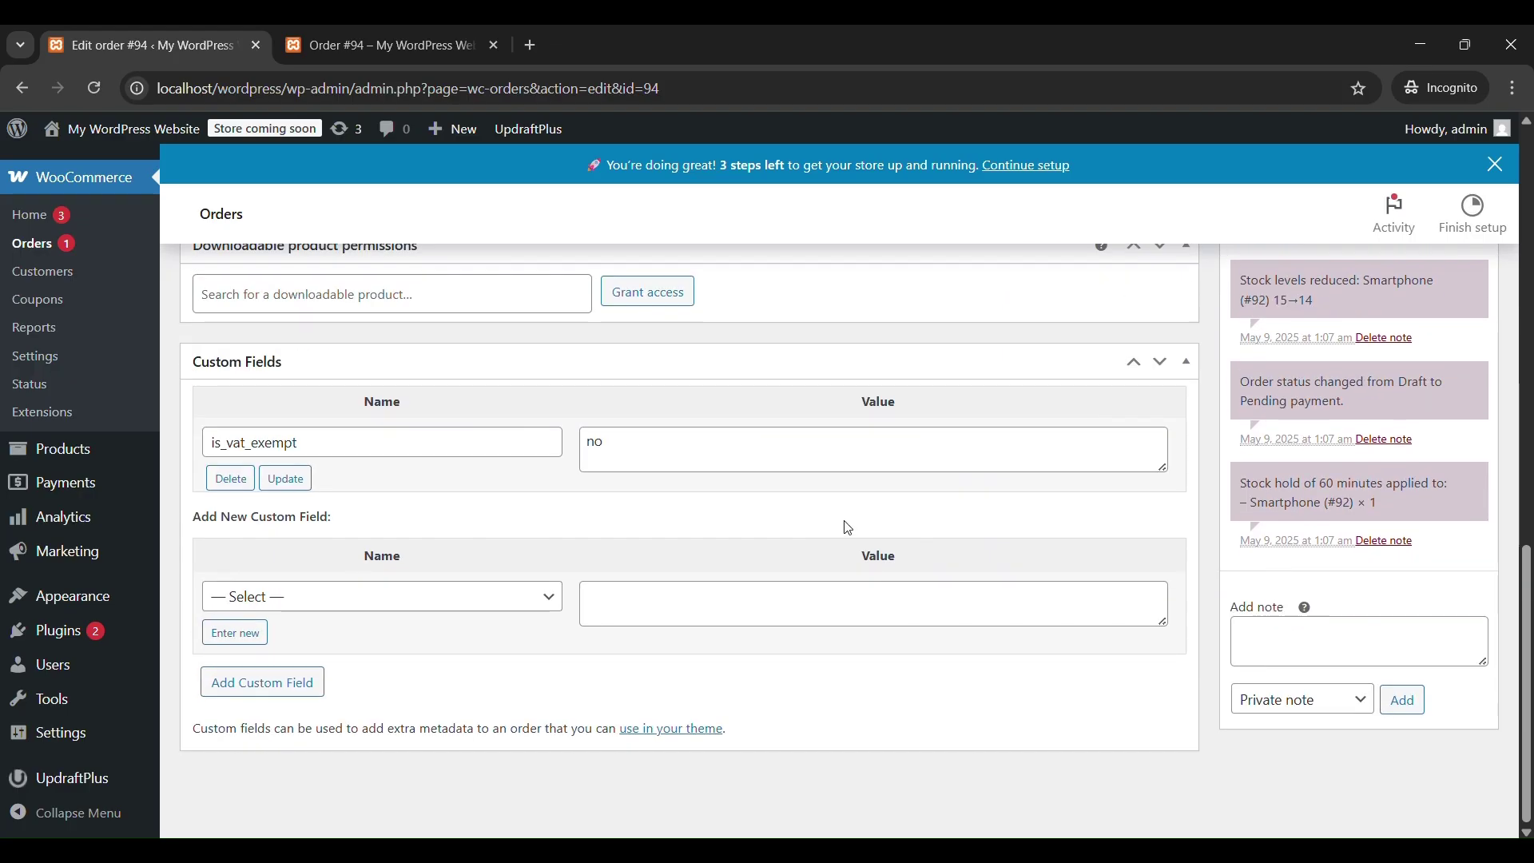
pyautogui.scroll(10, 1227, 499)
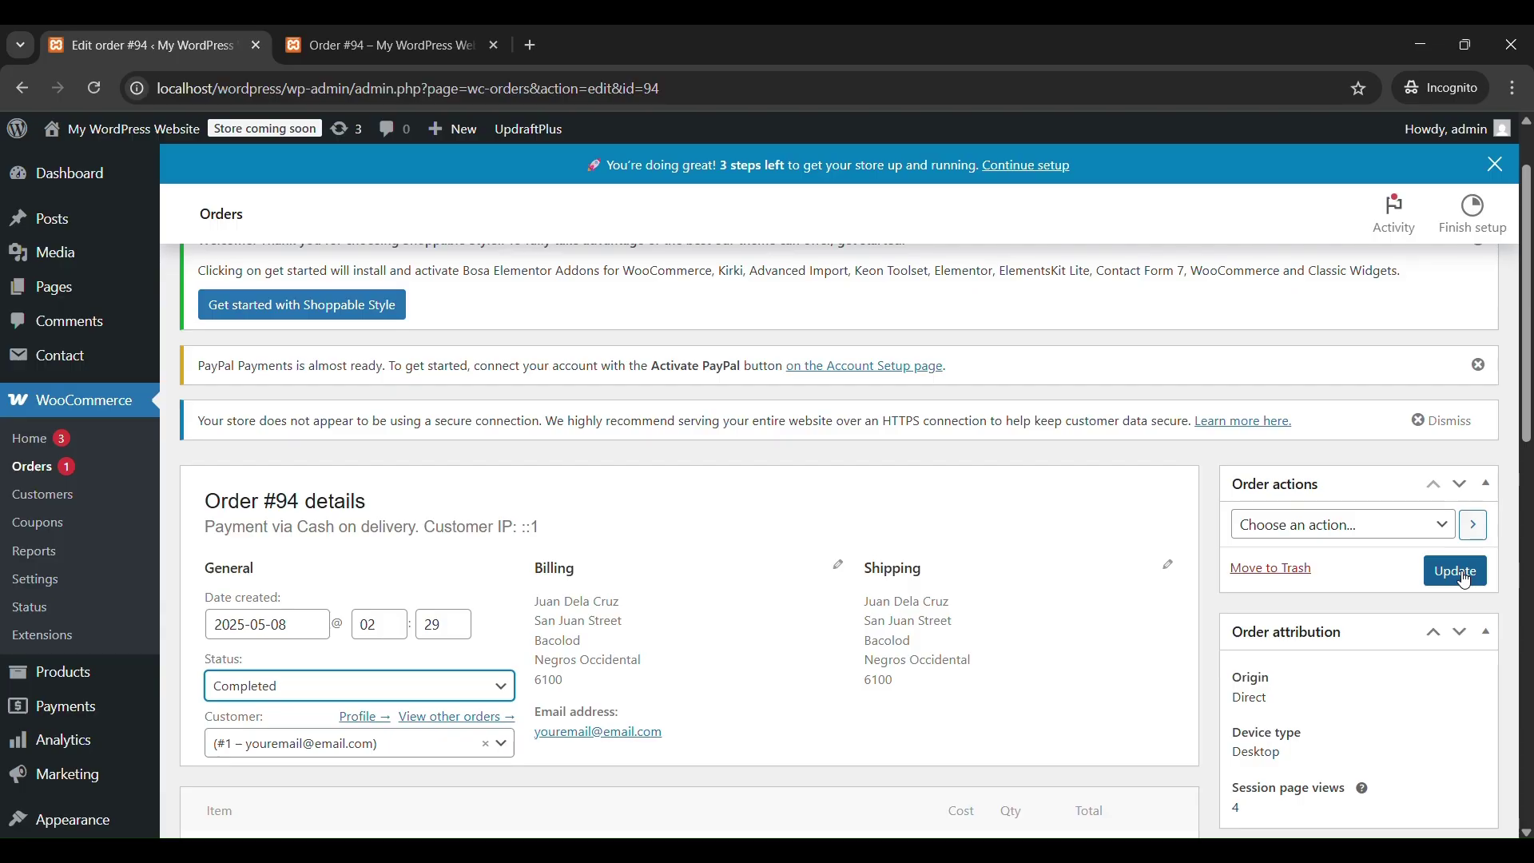
# Update order #94 as Completed and confirm the reloaded customer order page shows Completed.
pyautogui.click(1468, 581)
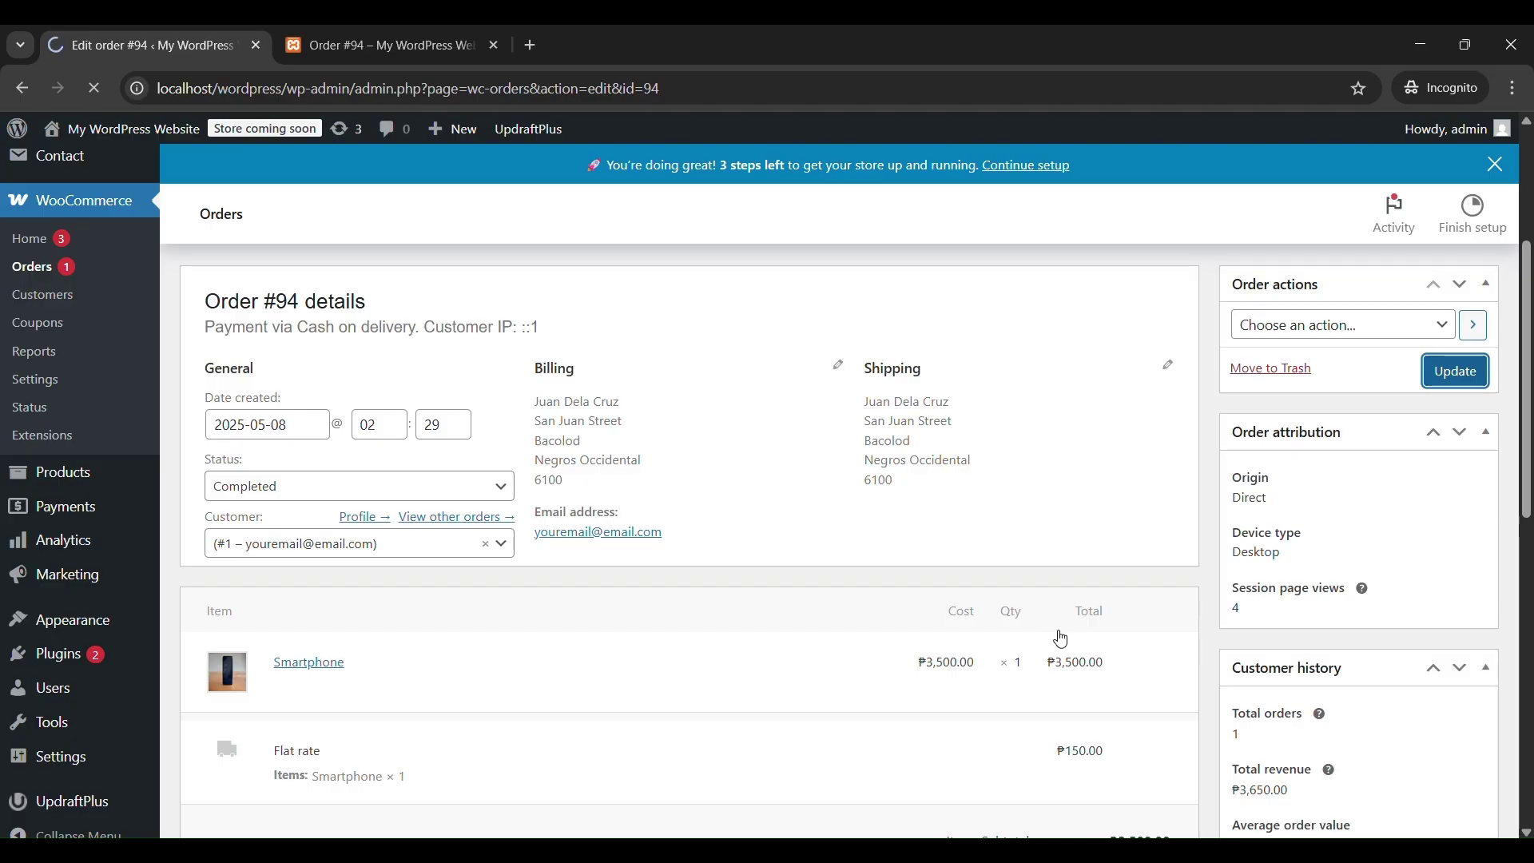
pyautogui.scroll(-1, 1061, 638)
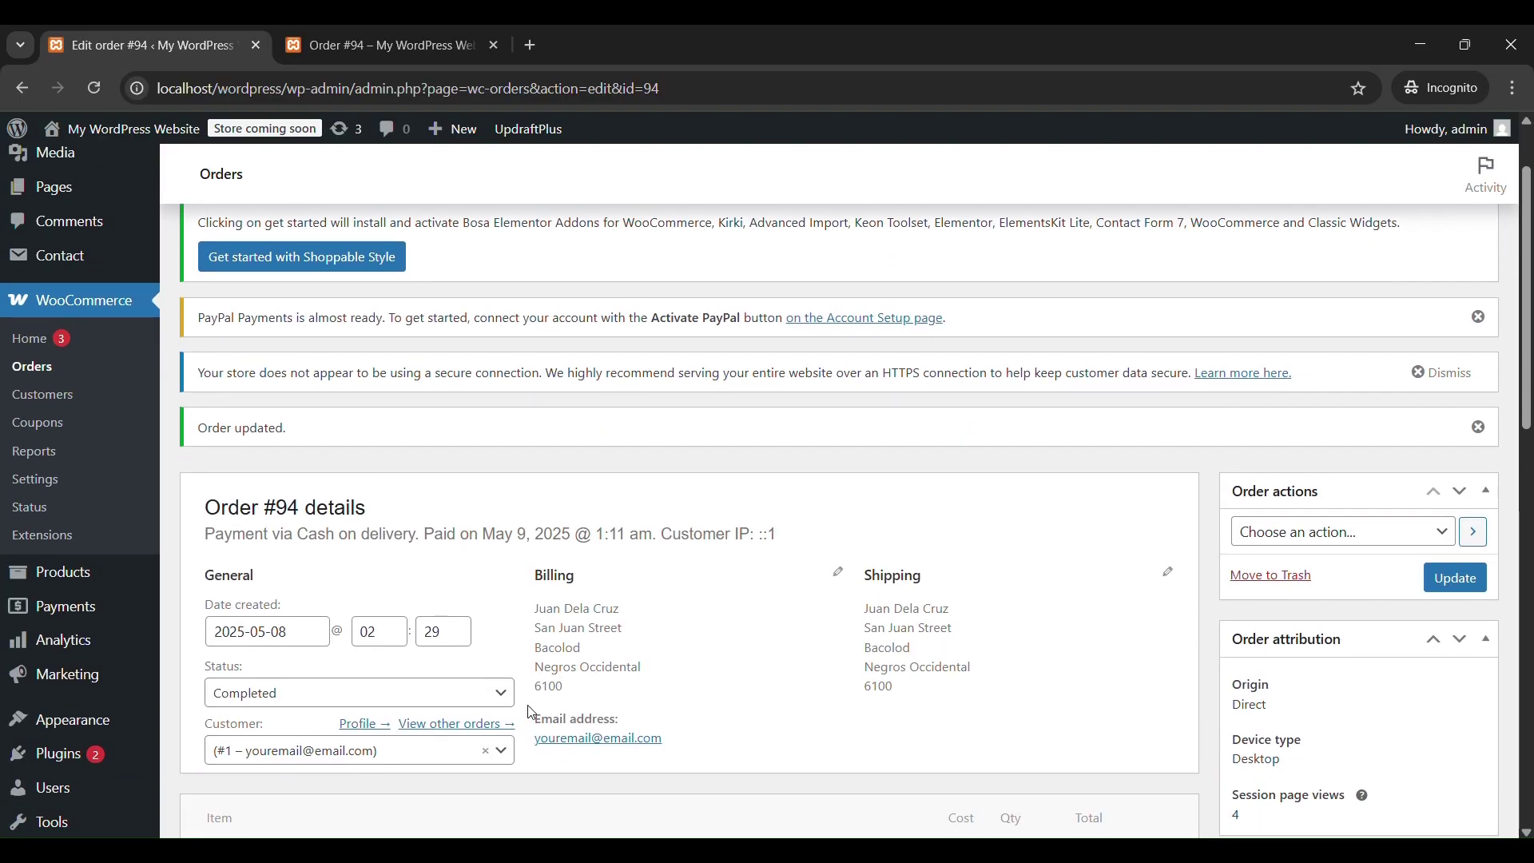
pyautogui.click(400, 47)
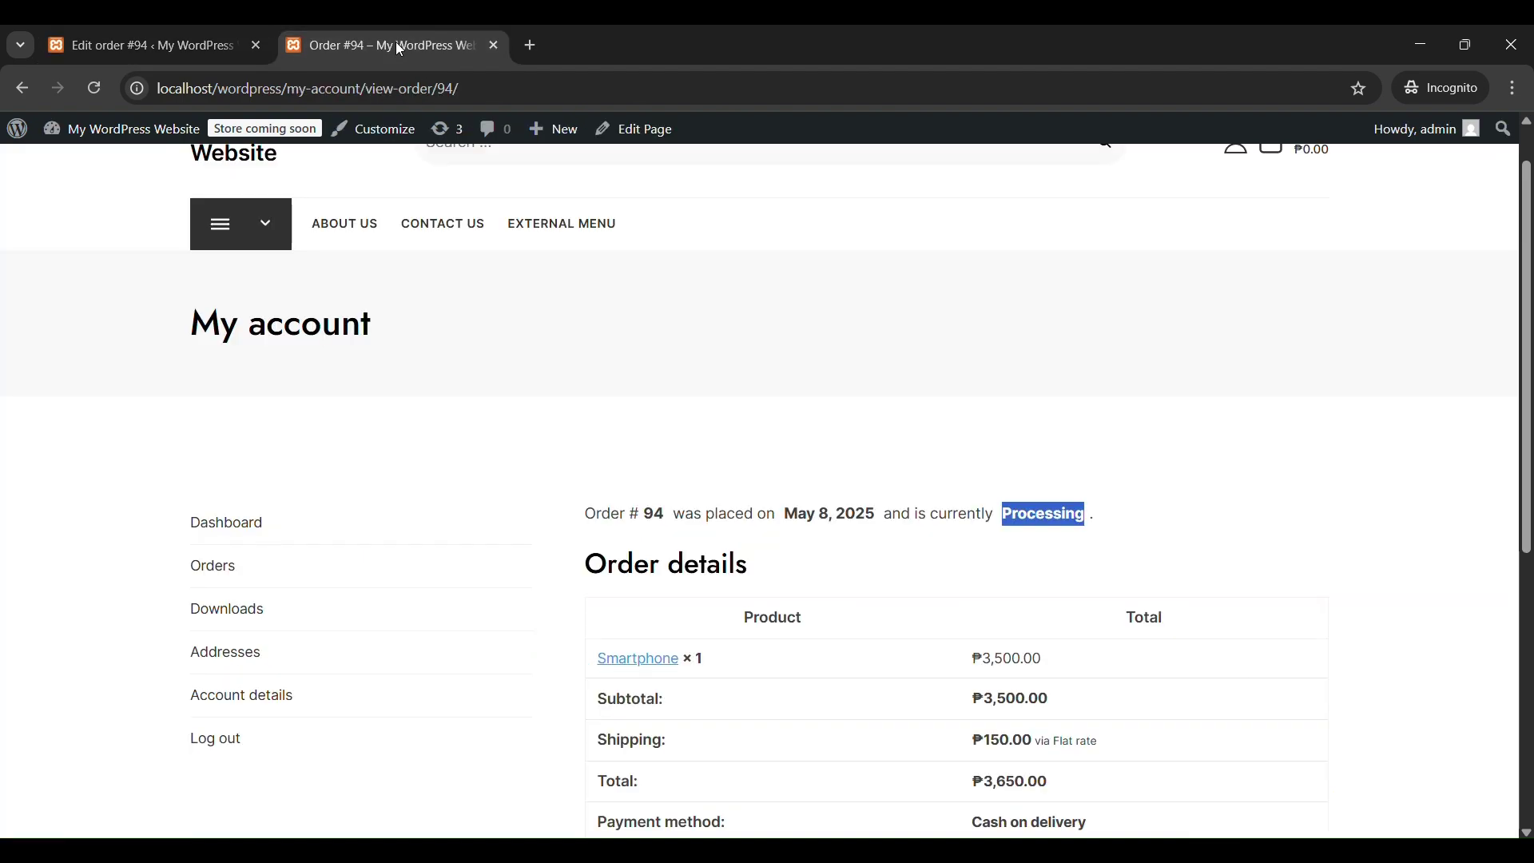
pyautogui.click(95, 88)
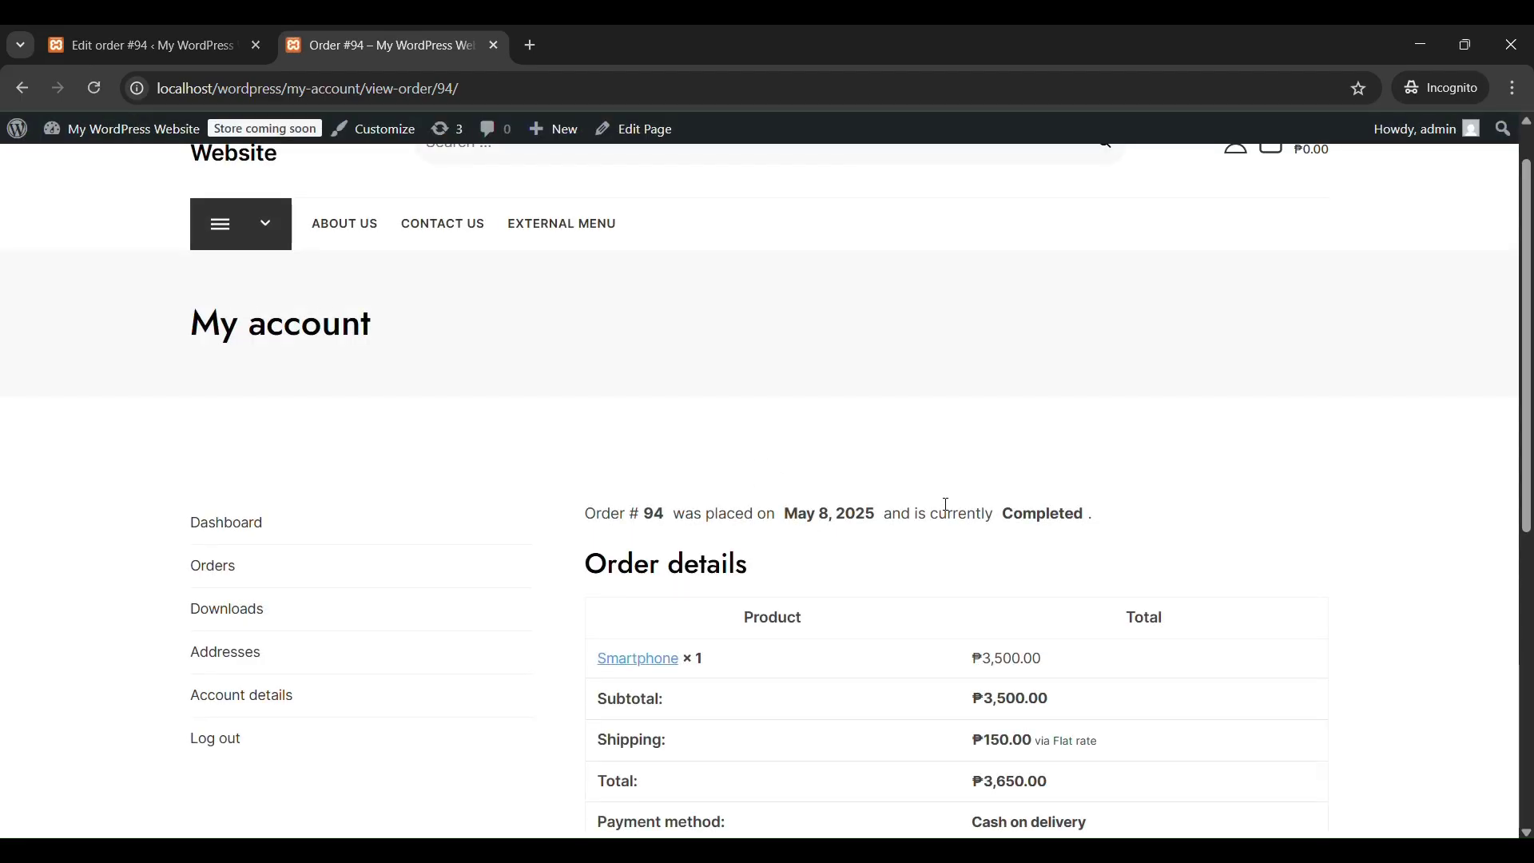
pyautogui.doubleClick(1066, 516)
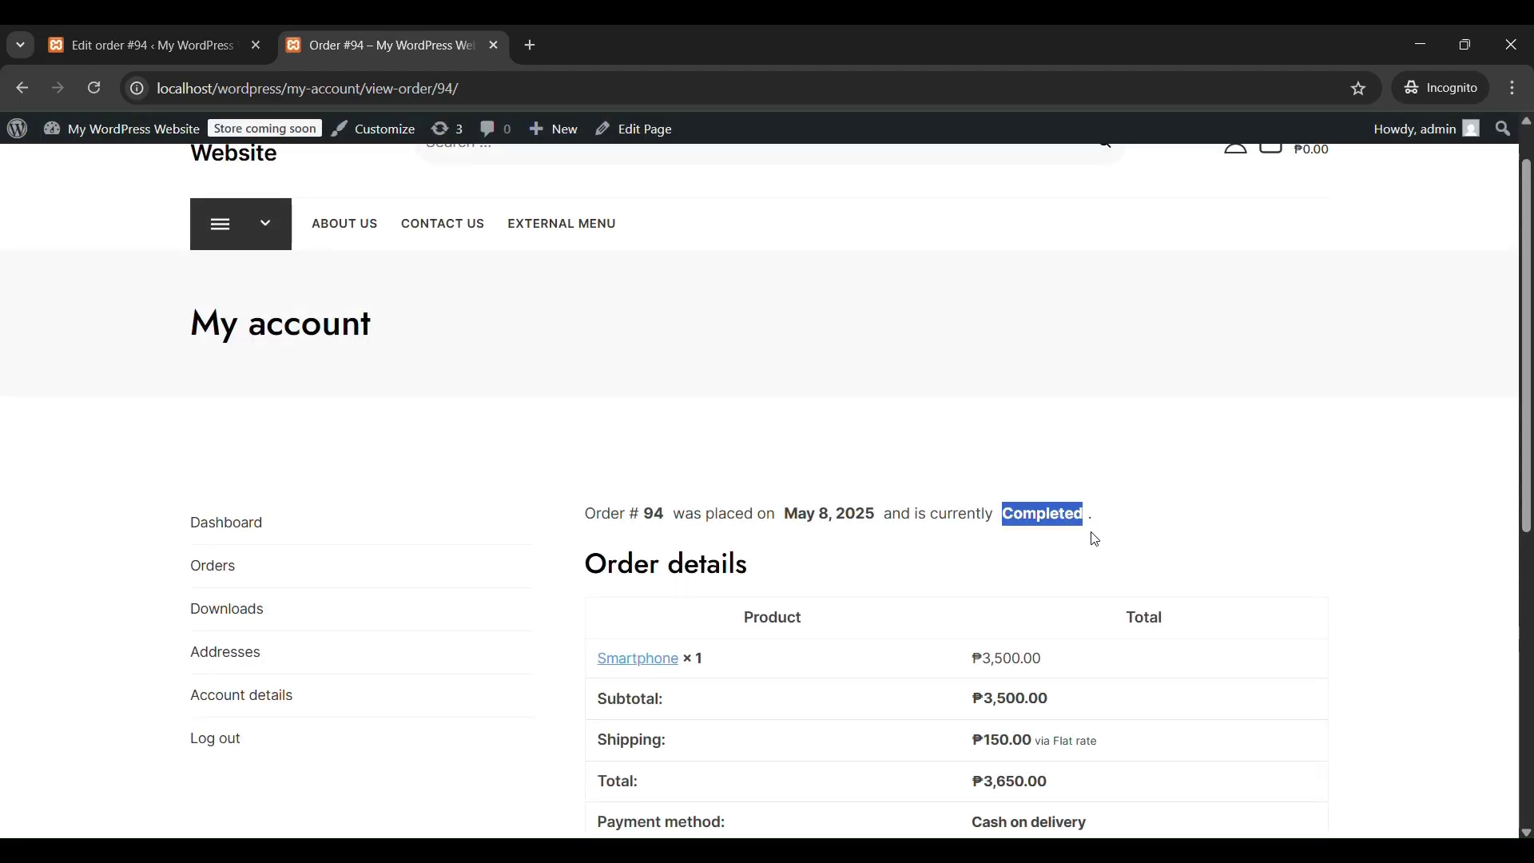
pyautogui.click(151, 48)
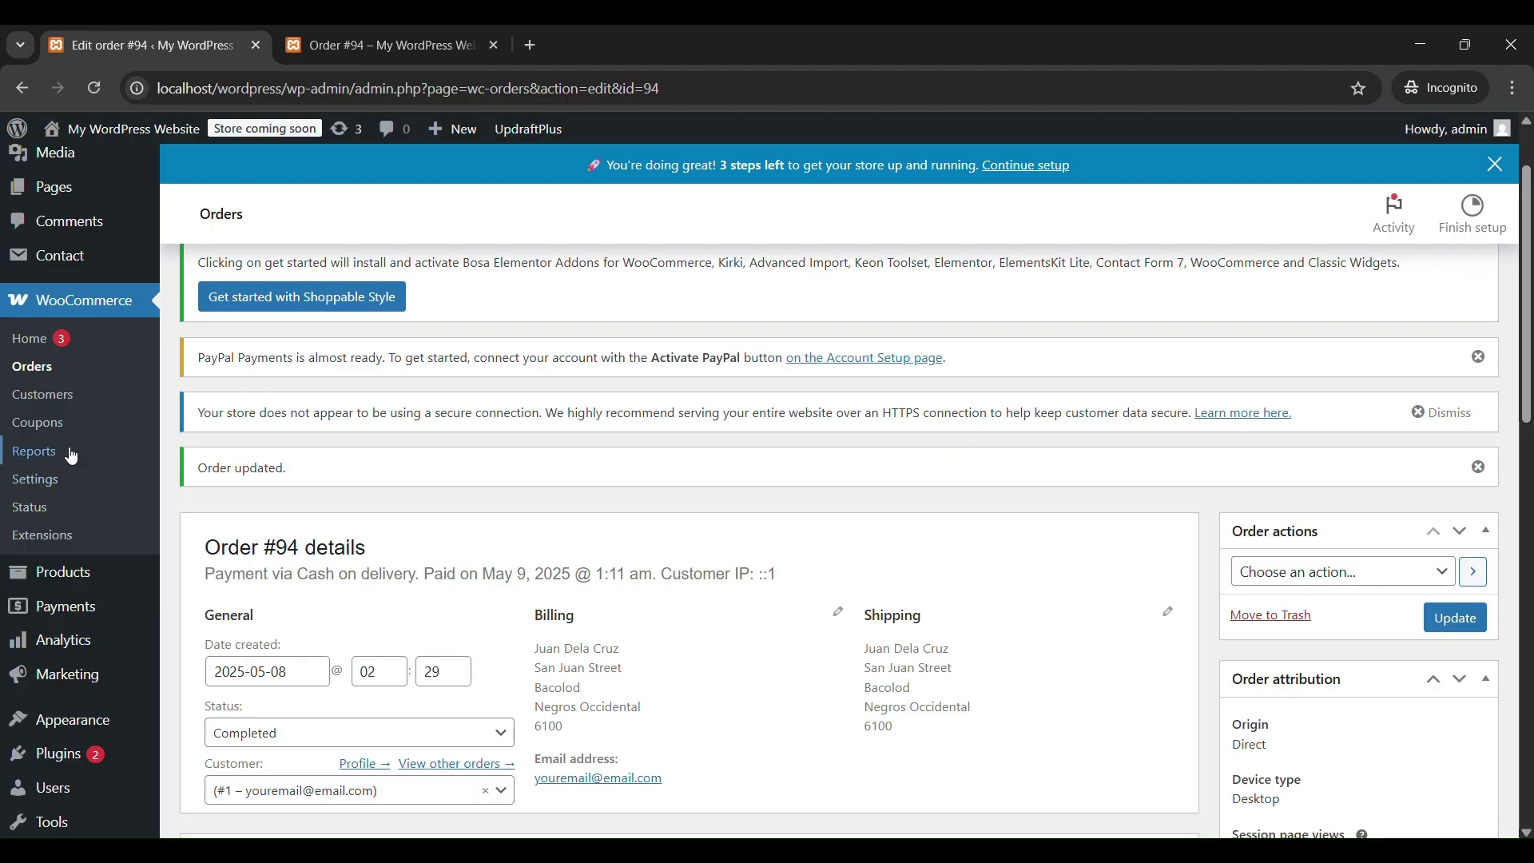
# Check and refresh the Last 7 days sales report (₱0.00 gross sales), then return to Orders.
pyautogui.click(42, 454)
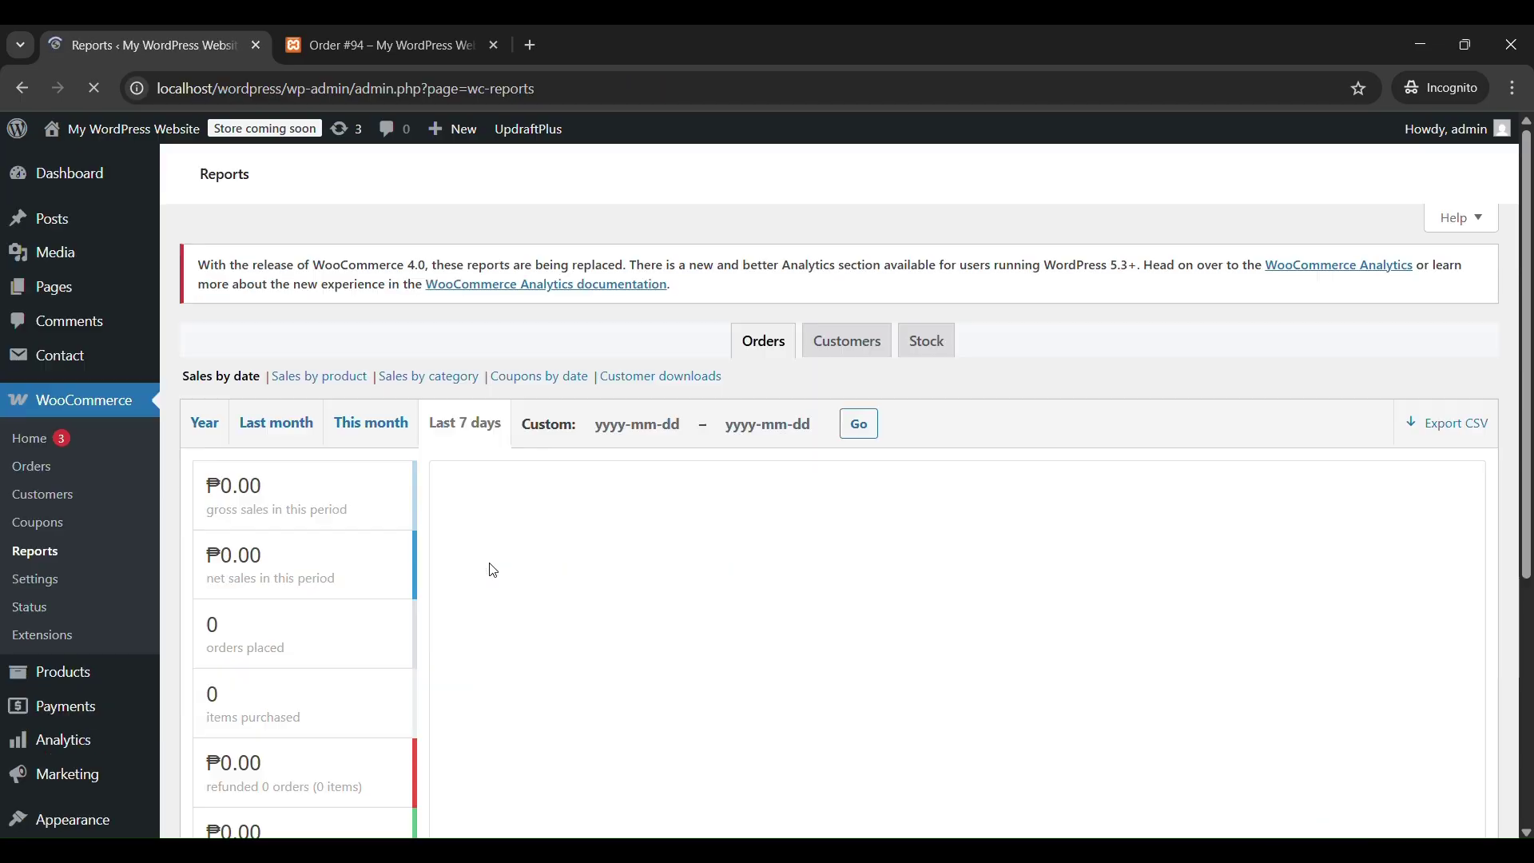
pyautogui.scroll(-5, 494, 571)
pyautogui.scroll(-1, 494, 571)
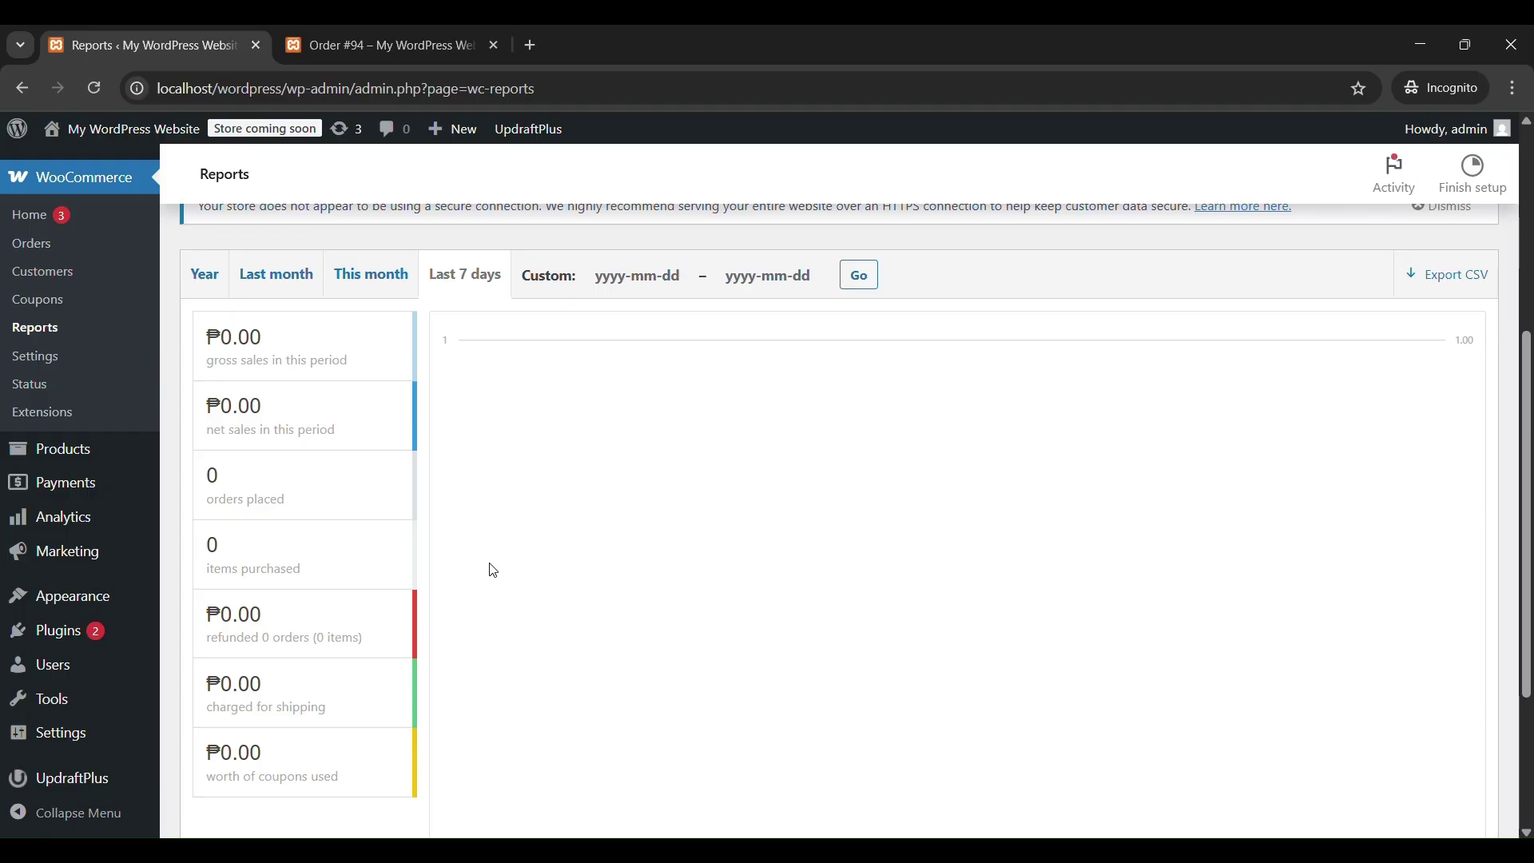
pyautogui.scroll(-3, 491, 569)
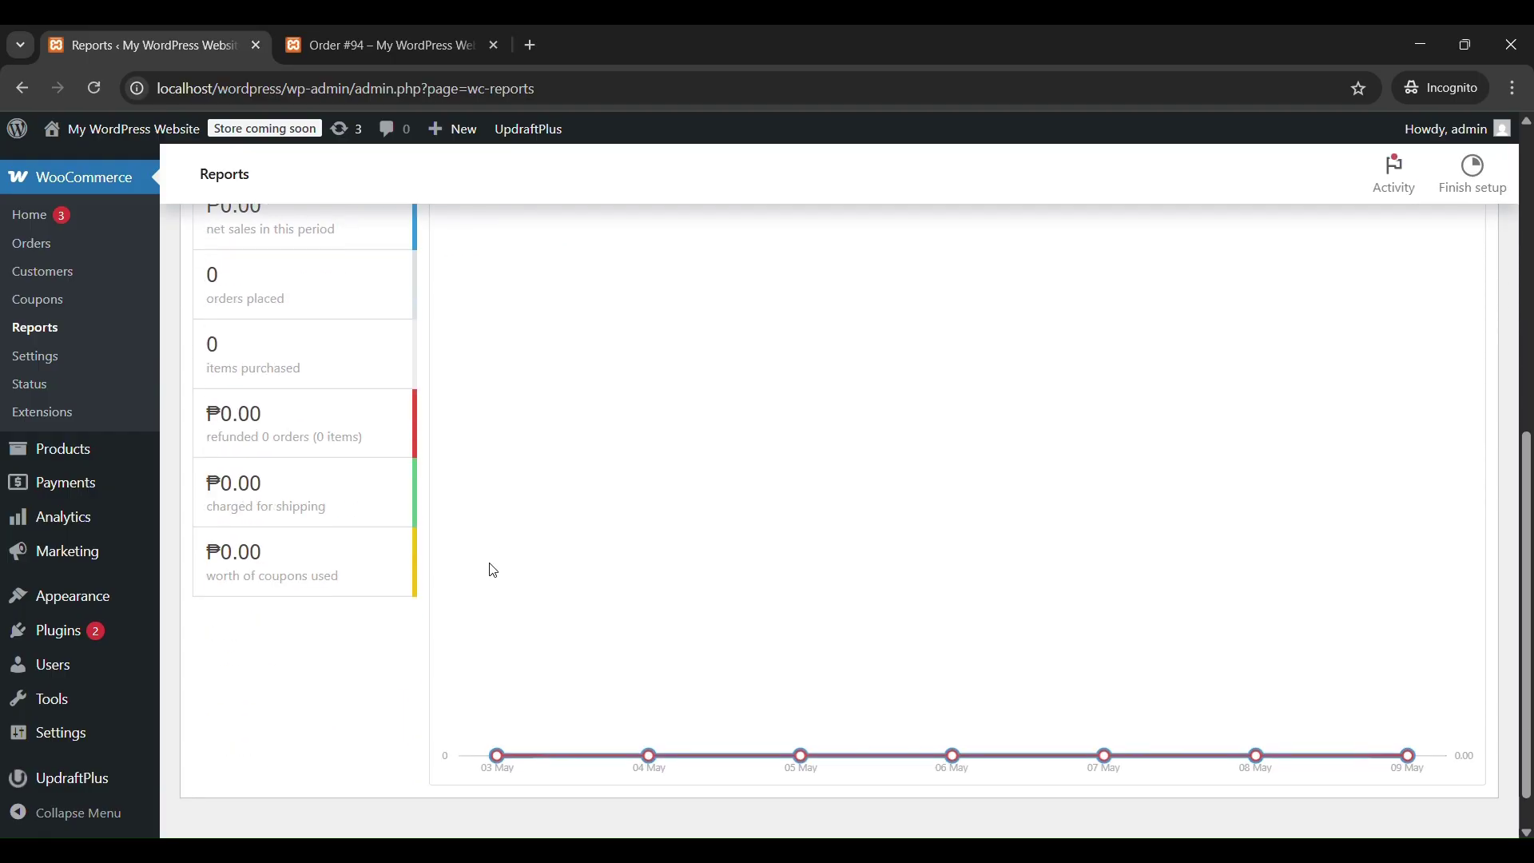
pyautogui.scroll(4, 489, 568)
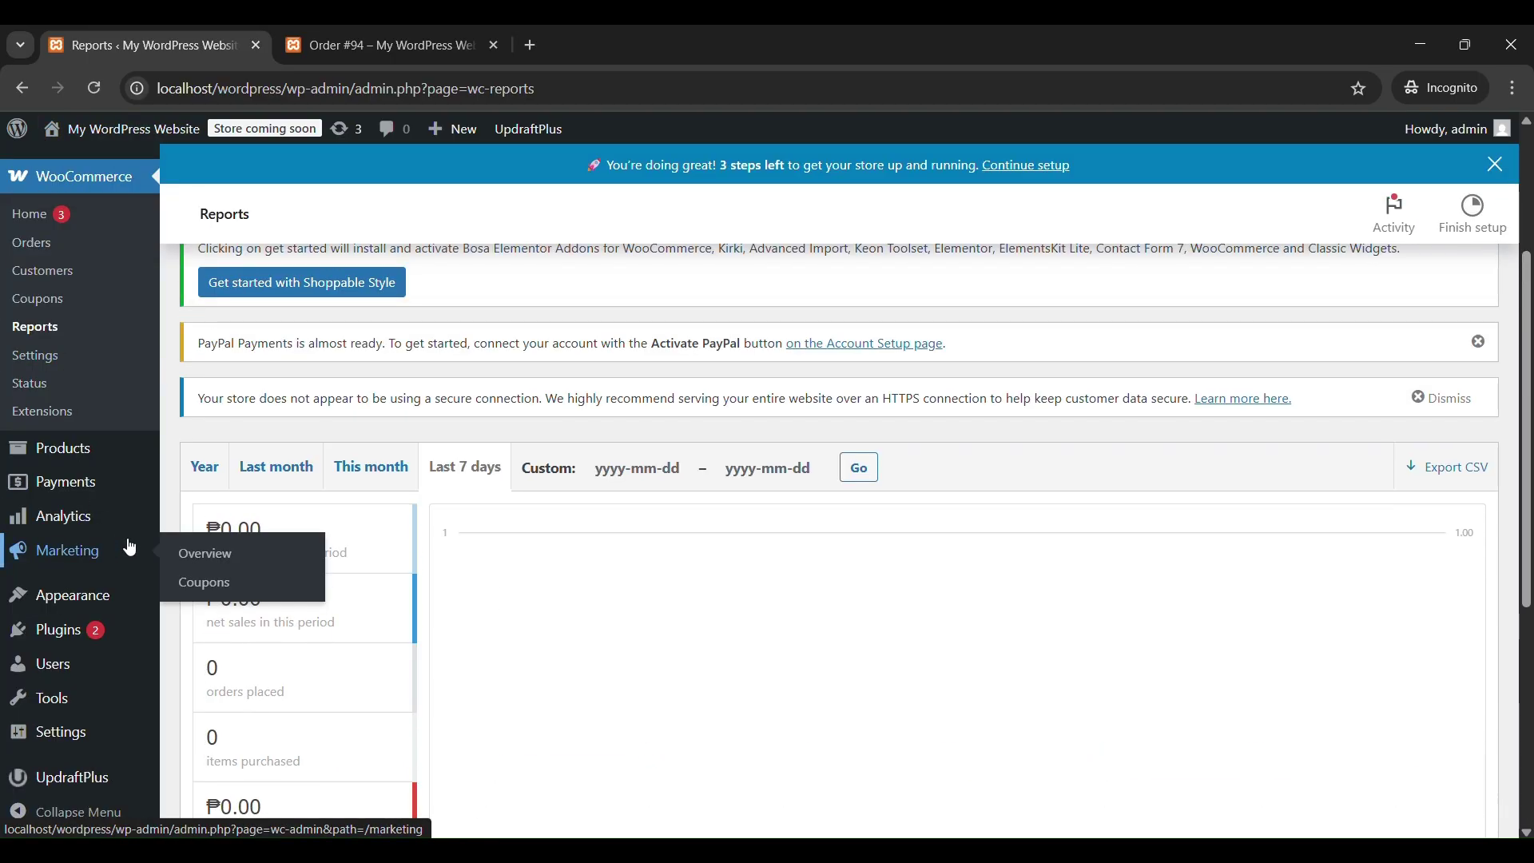
pyautogui.click(96, 92)
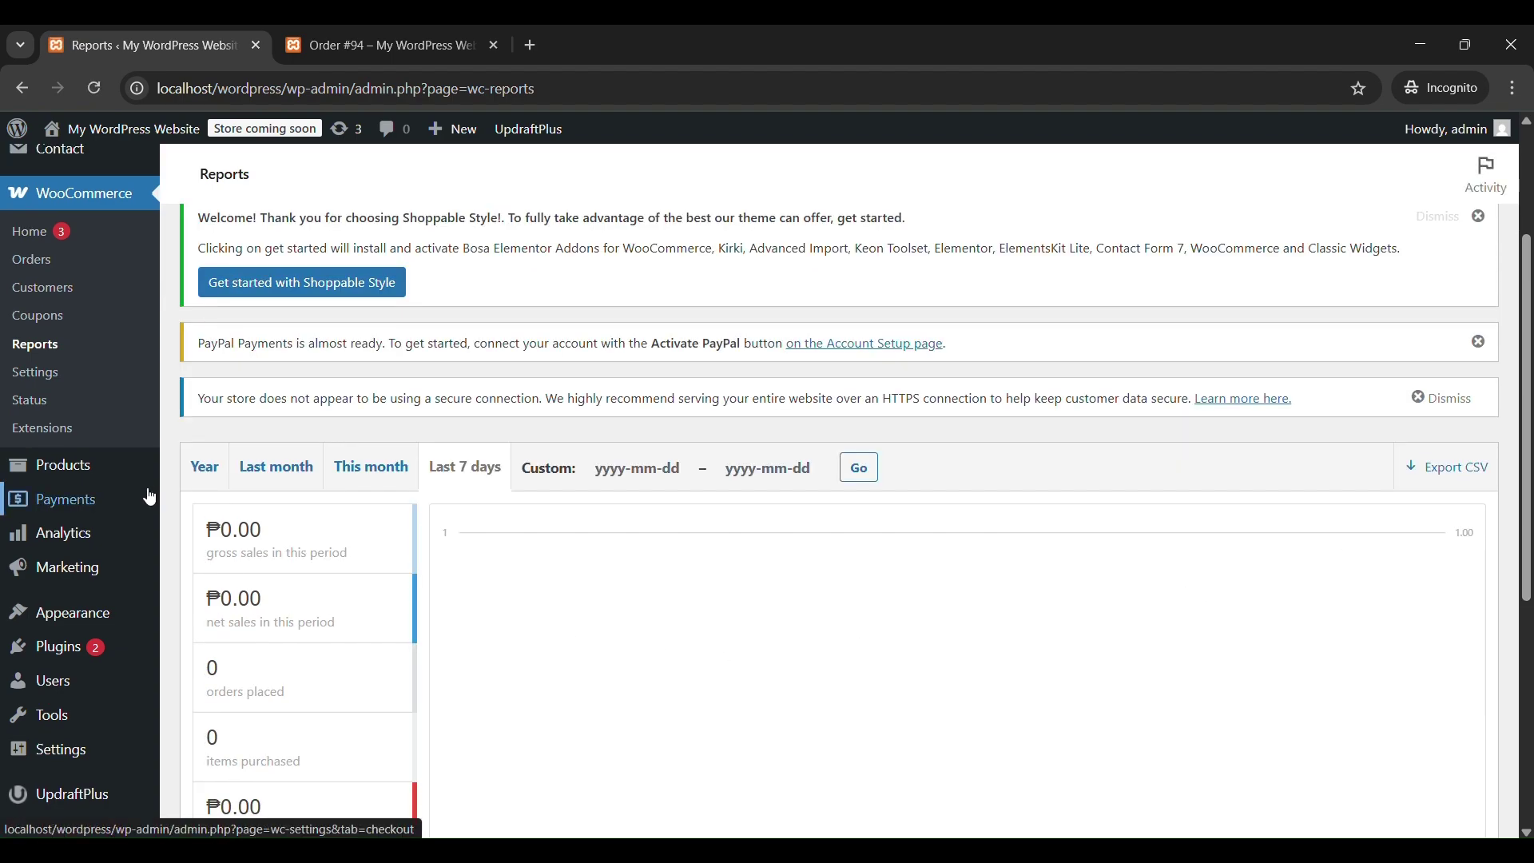
pyautogui.click(39, 263)
pyautogui.click(382, 45)
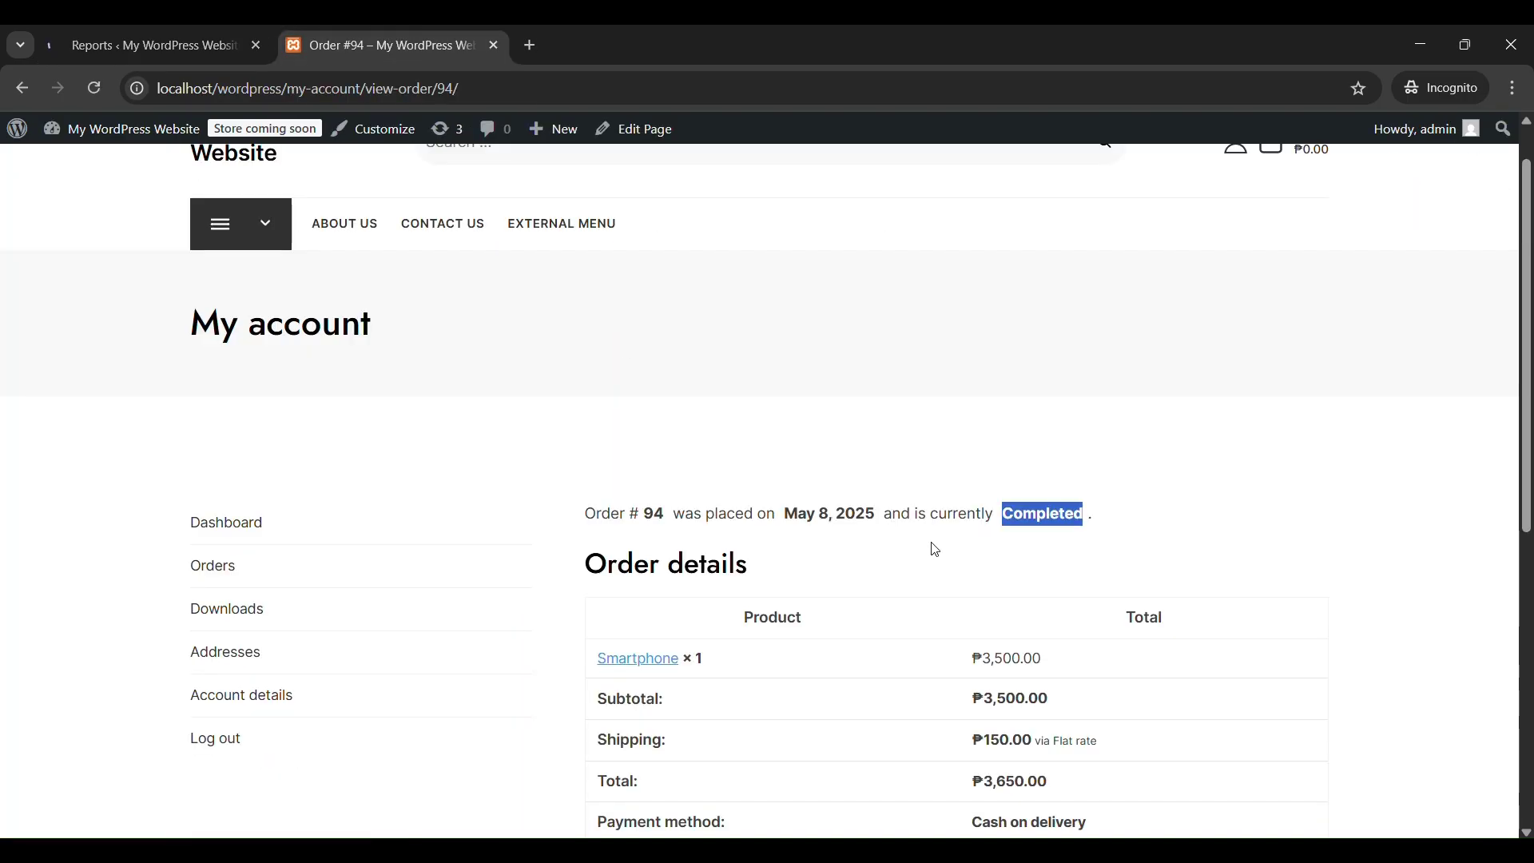
# Scroll the customer's order #94 page, then return to the admin Orders list showing #94 Completed.
pyautogui.scroll(-5, 933, 548)
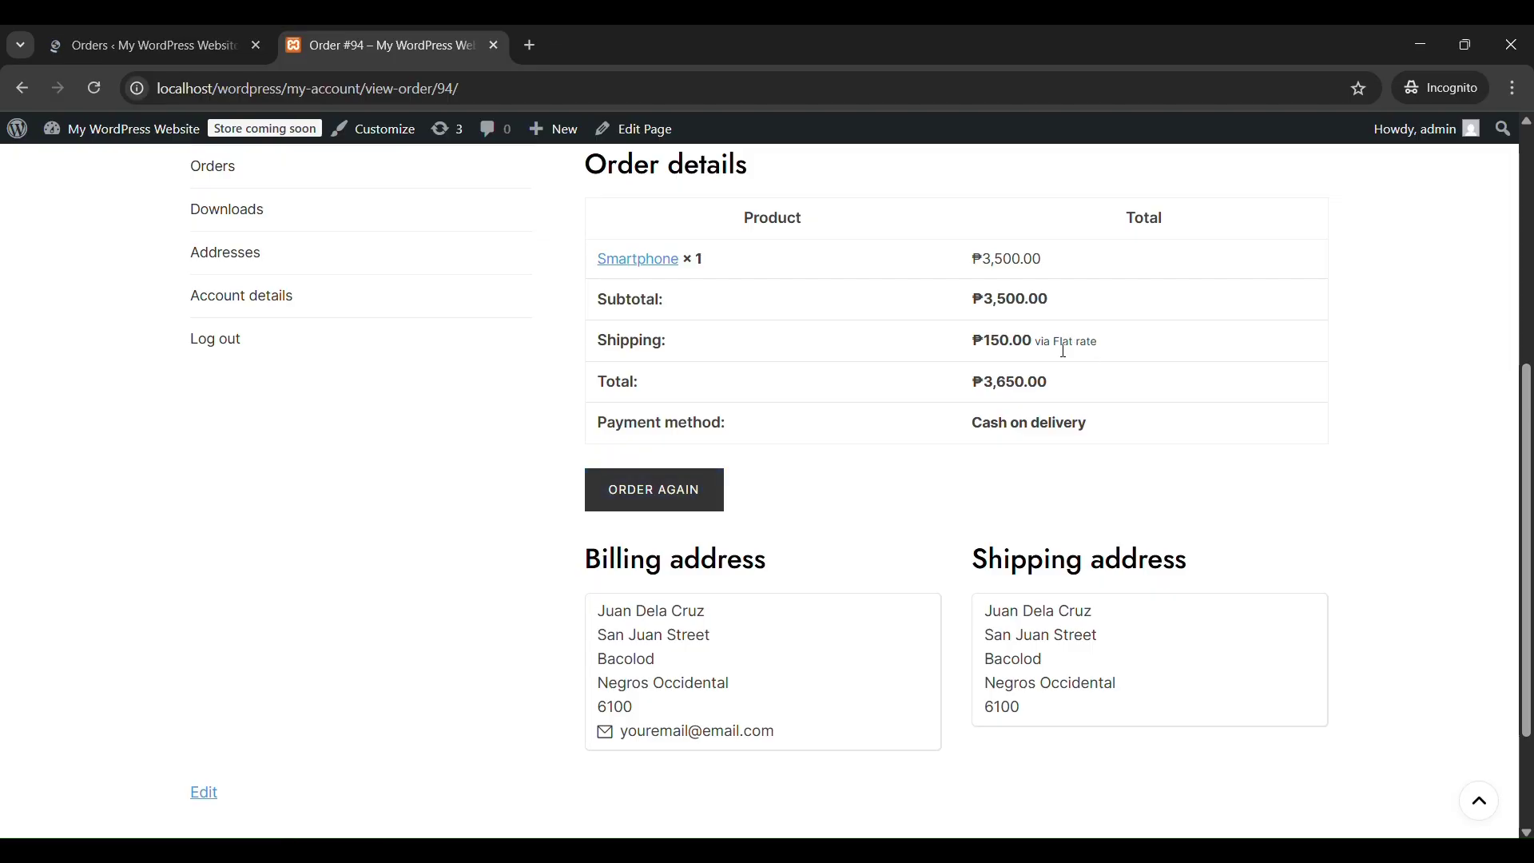
pyautogui.scroll(5, 959, 517)
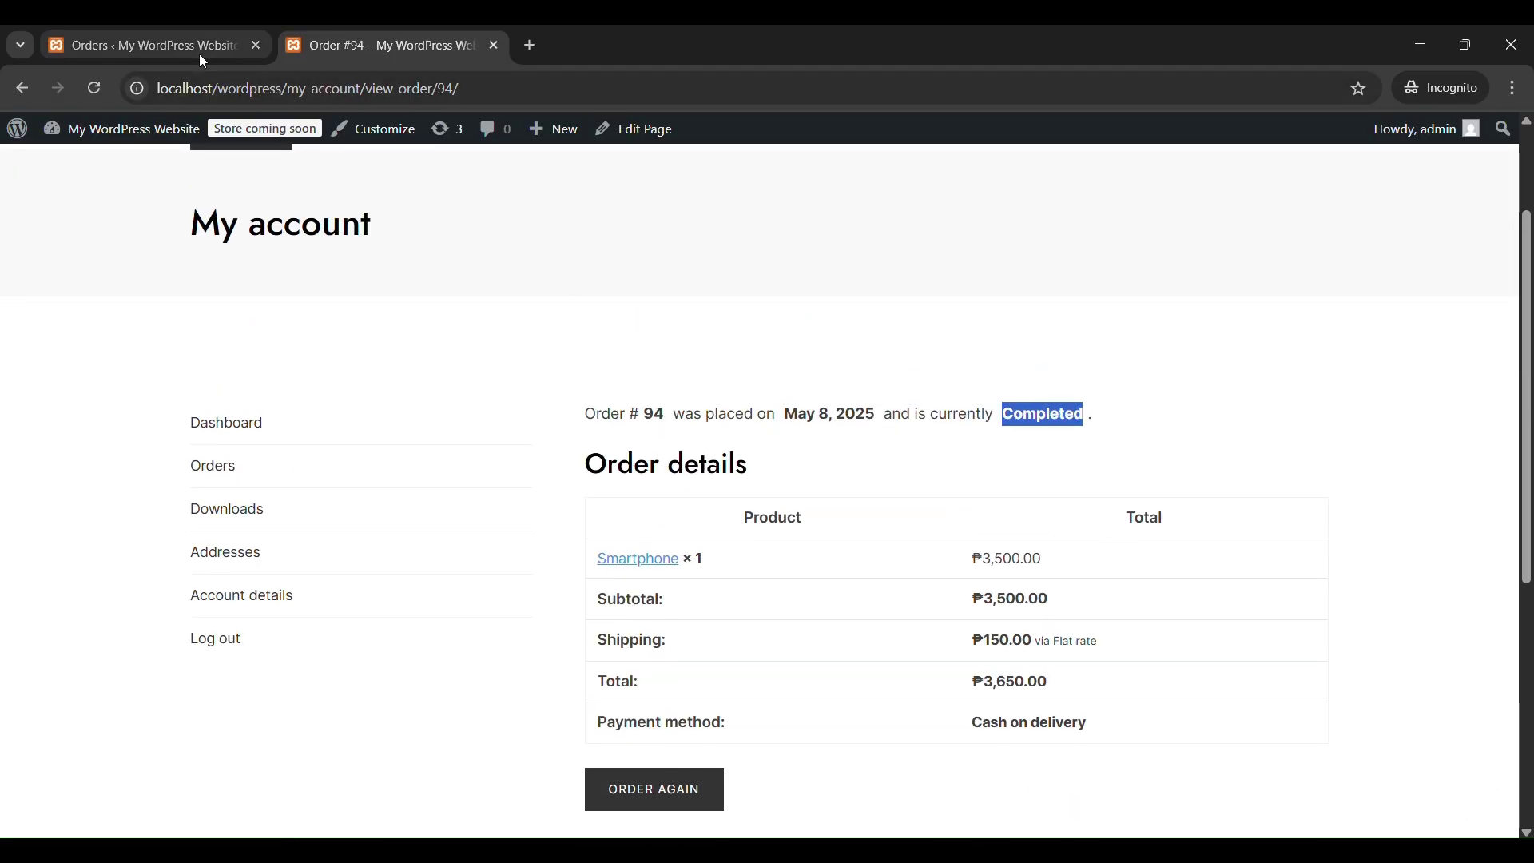
pyautogui.click(199, 55)
pyautogui.scroll(-2, 512, 531)
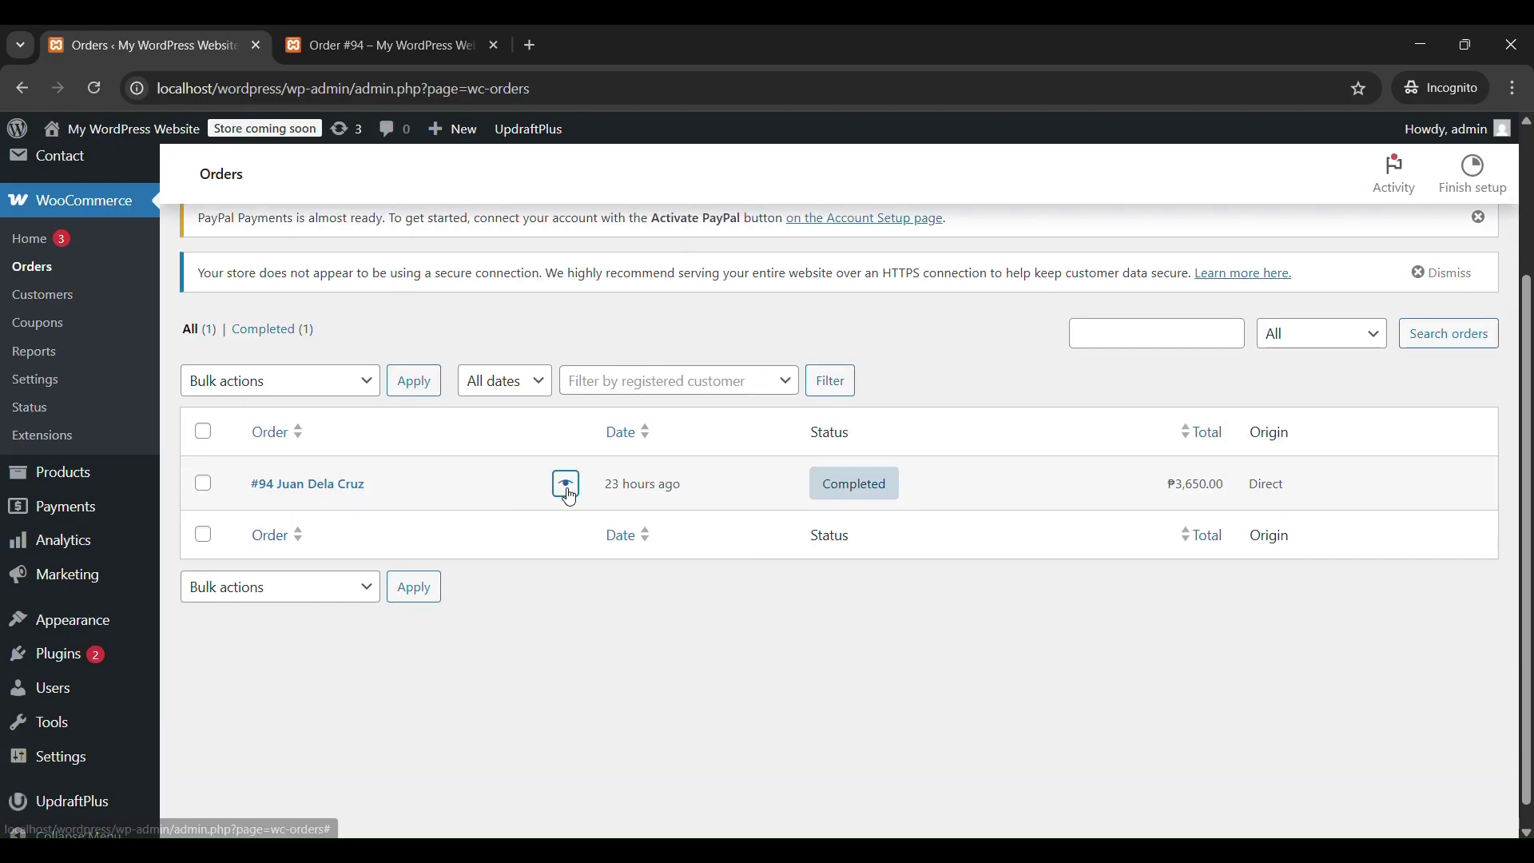
# Open order #94 and inspect its Status dropdown without changing it.
pyautogui.click(308, 485)
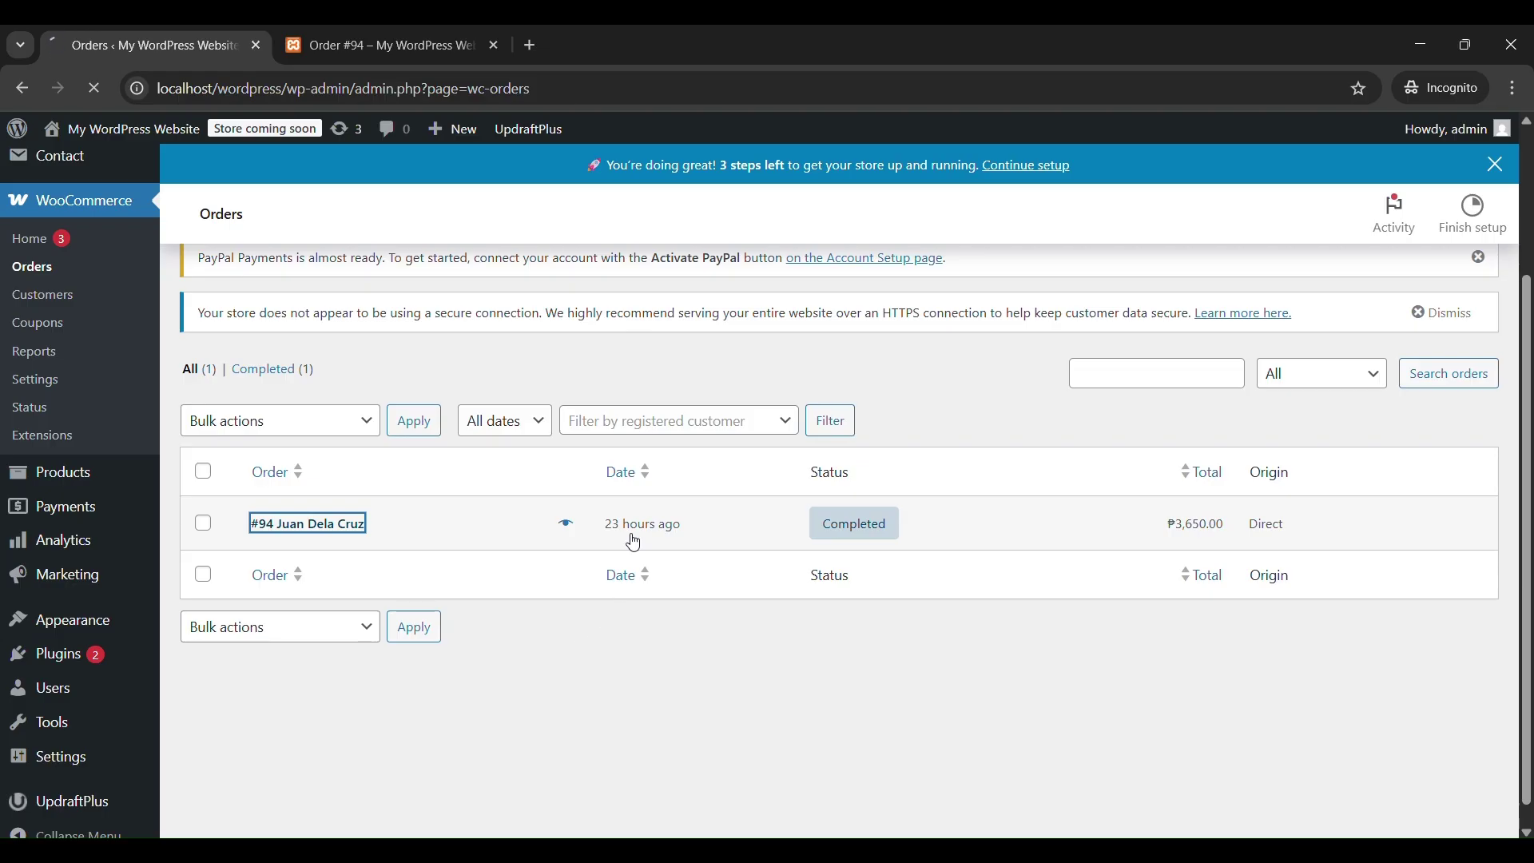
pyautogui.scroll(-2, 631, 536)
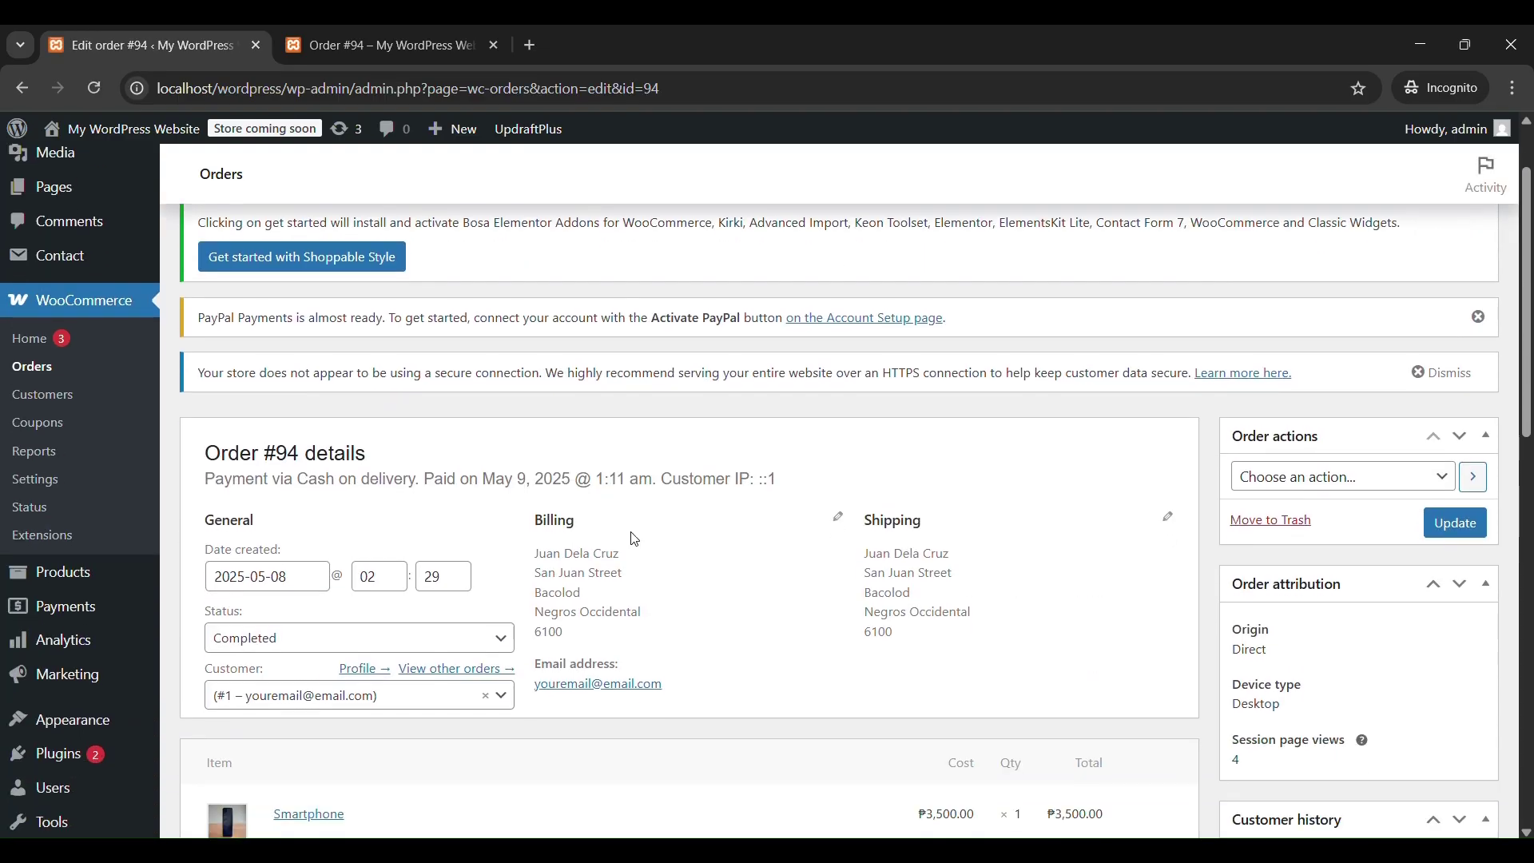
pyautogui.scroll(-2, 635, 538)
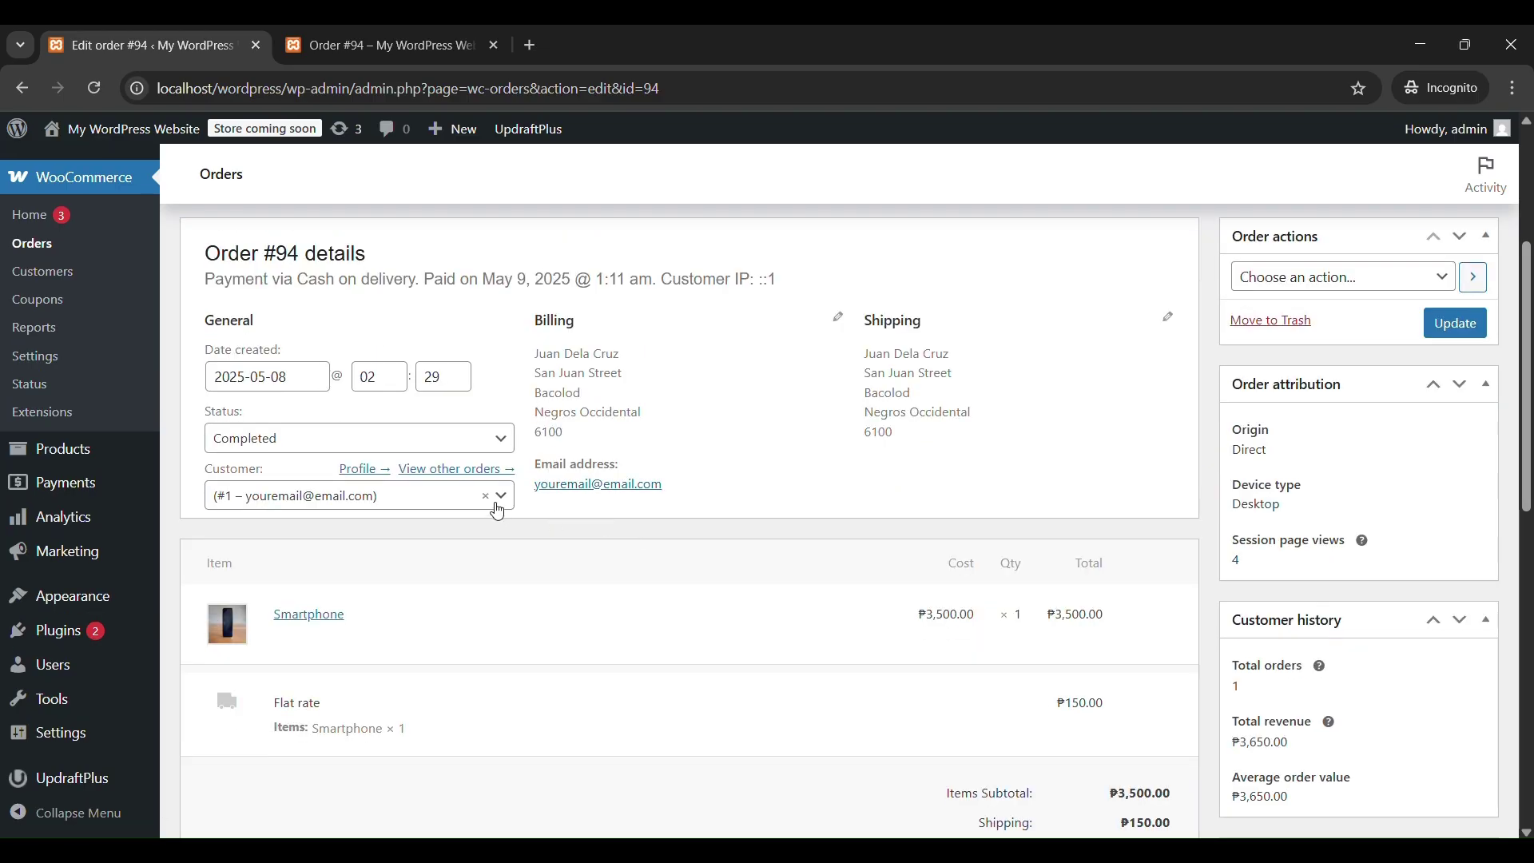
pyautogui.click(490, 450)
pyautogui.scroll(-1, 424, 544)
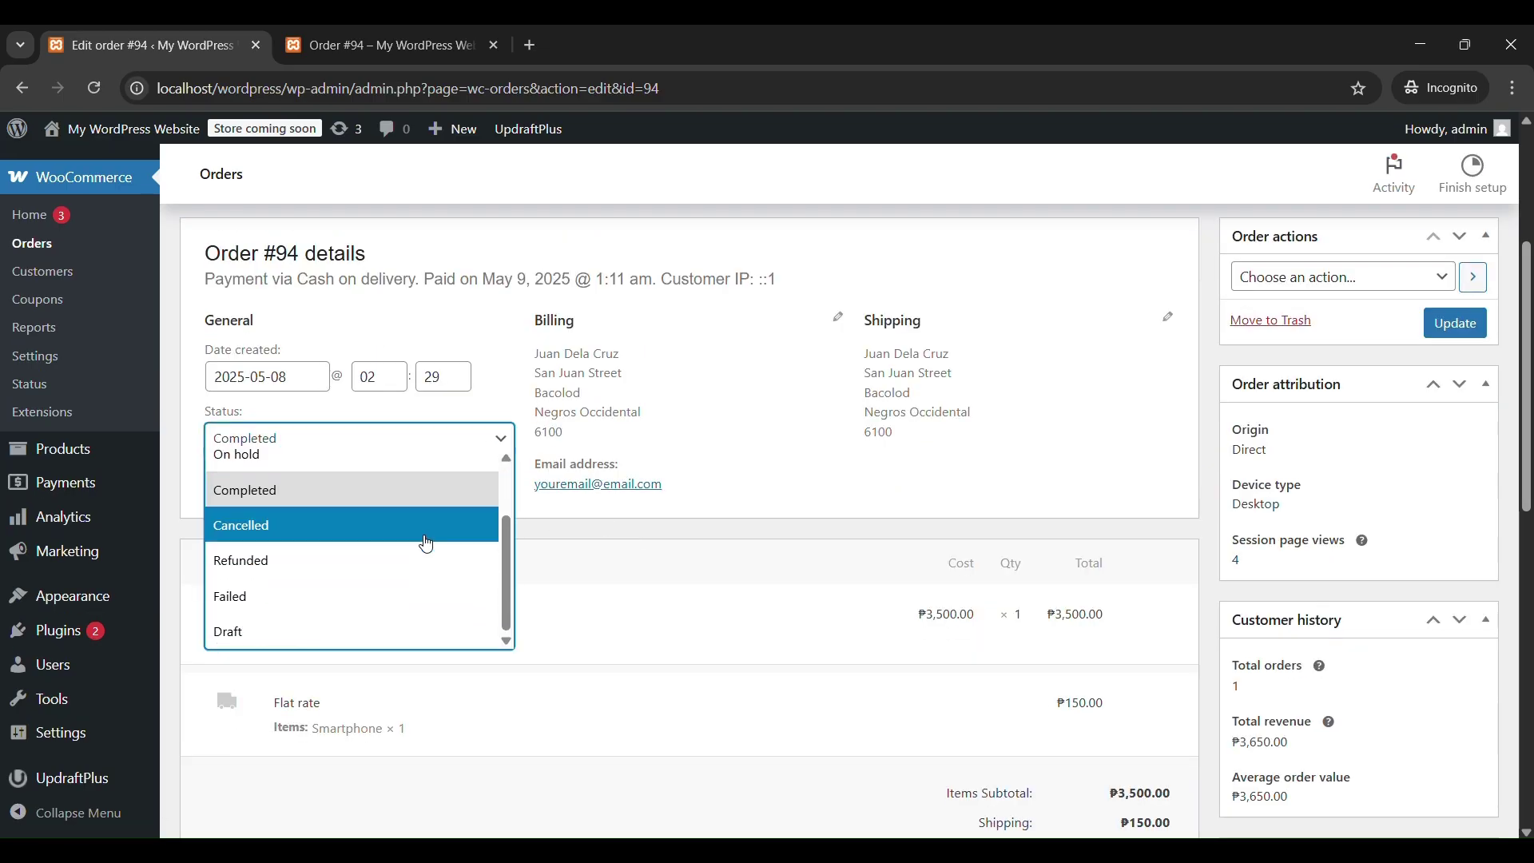
pyautogui.scroll(1, 427, 545)
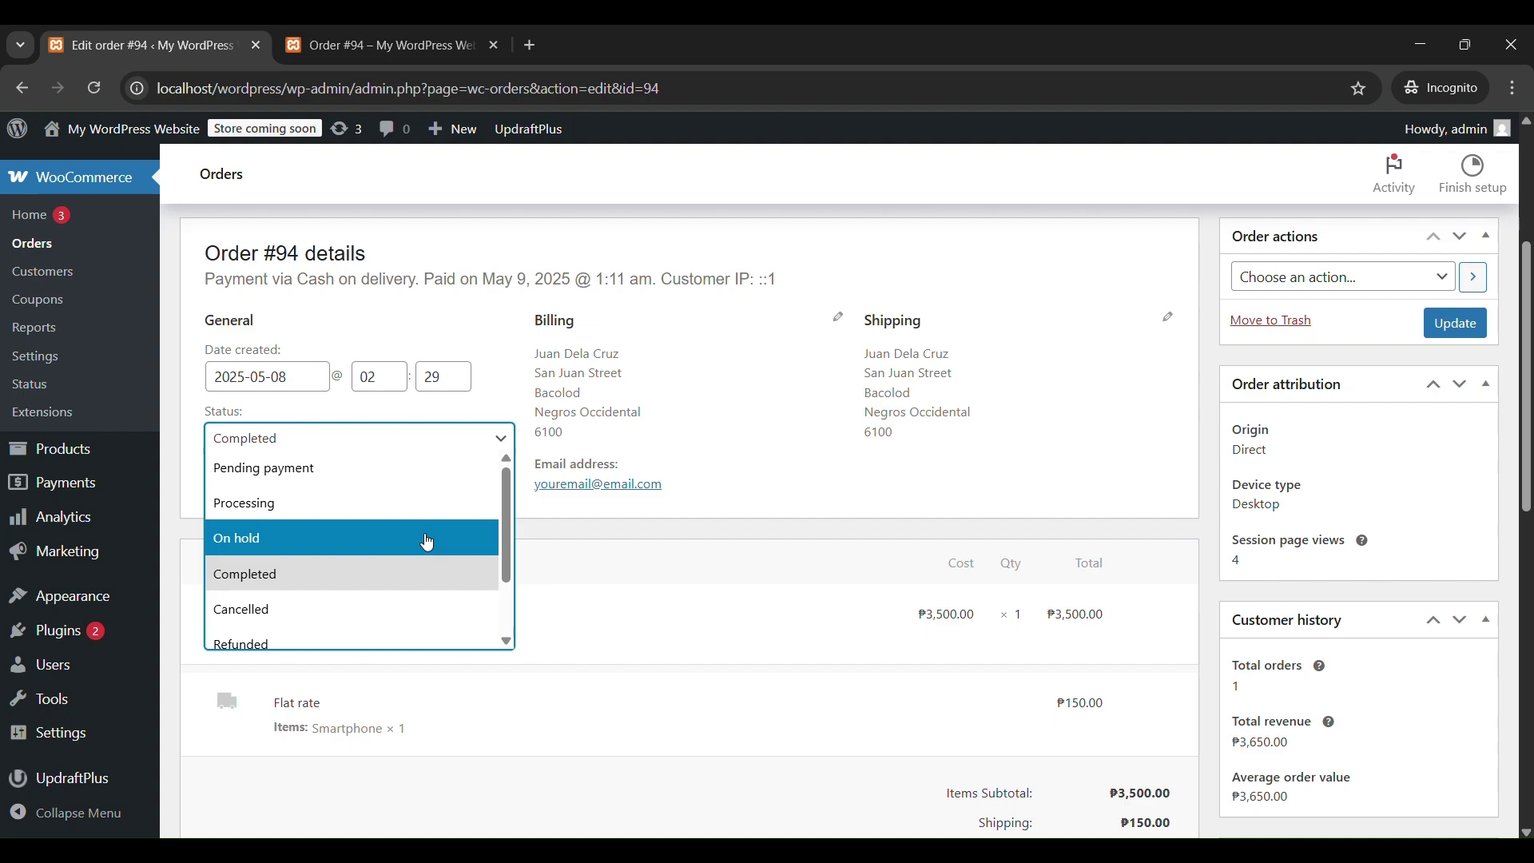
# Check the Order actions list unchanged, then review items, totals and the Processing-to-Completed note.
pyautogui.click(1364, 328)
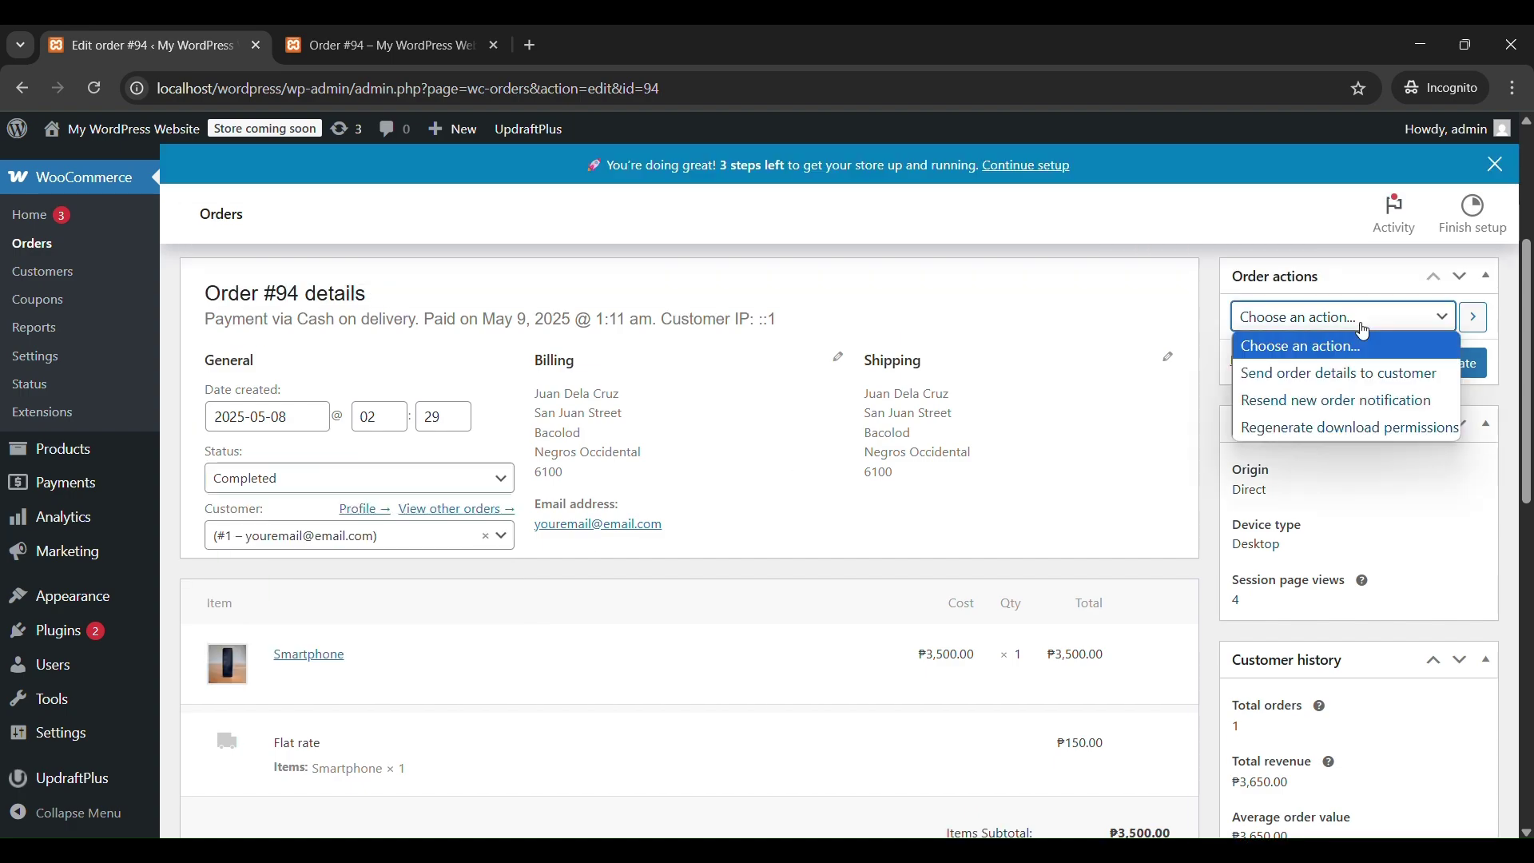
pyautogui.click(897, 556)
pyautogui.scroll(-1, 895, 544)
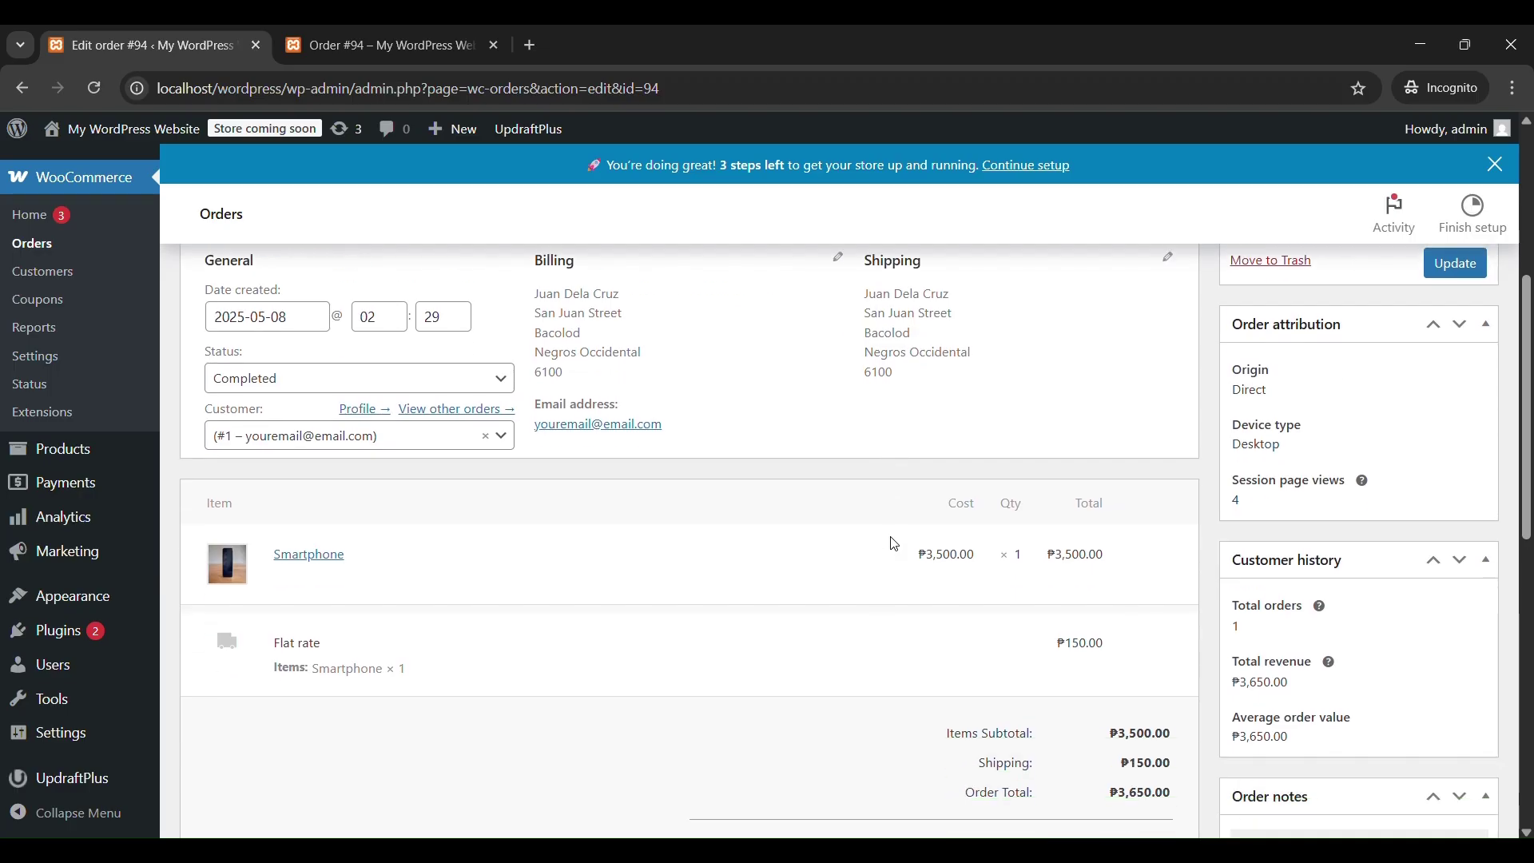
pyautogui.scroll(-2, 895, 544)
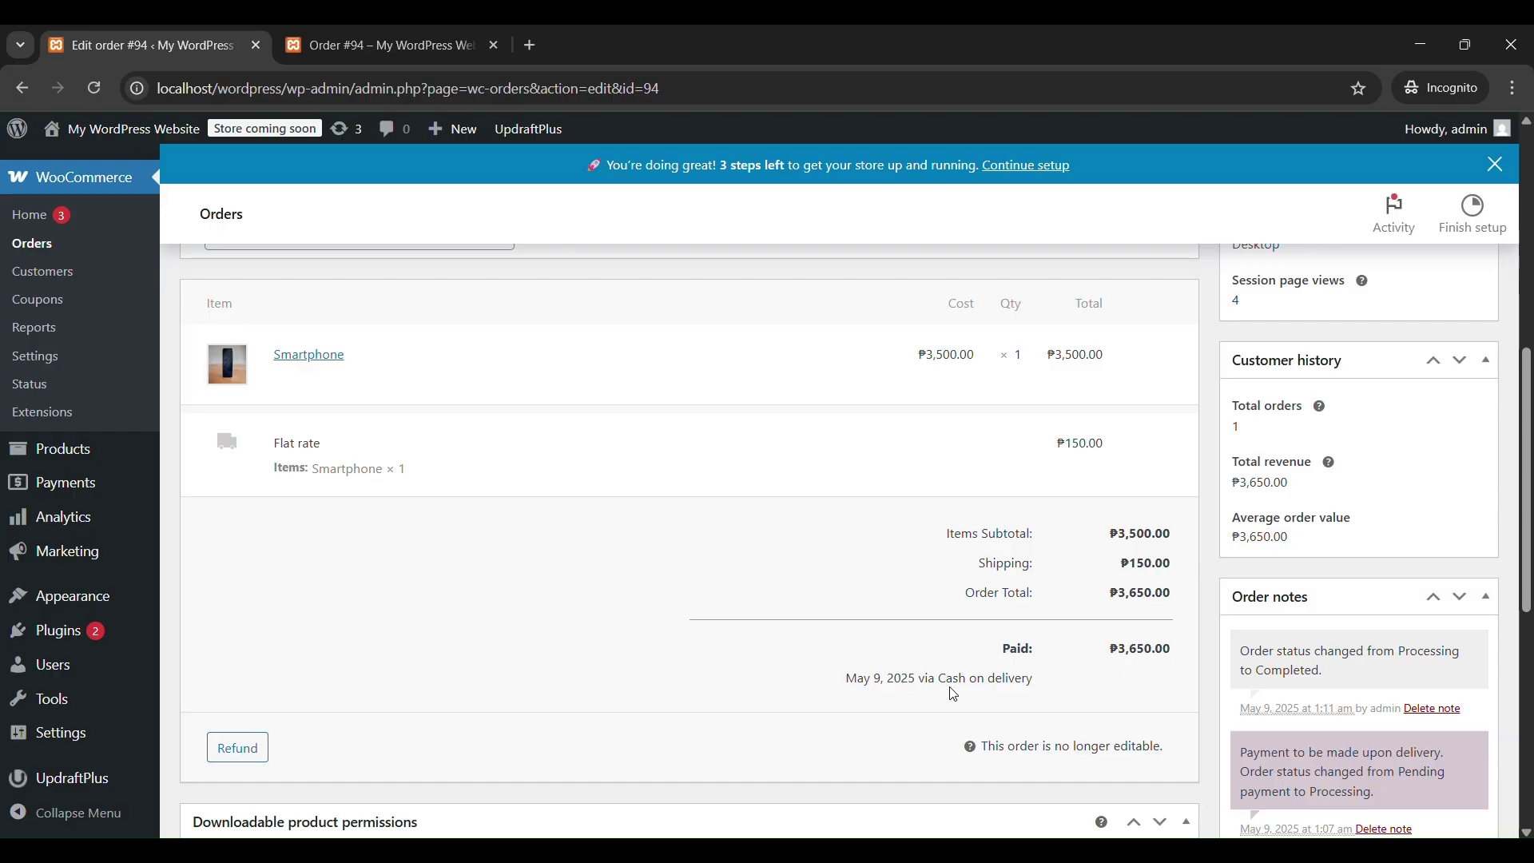
pyautogui.scroll(-2, 954, 695)
pyautogui.scroll(-4, 953, 689)
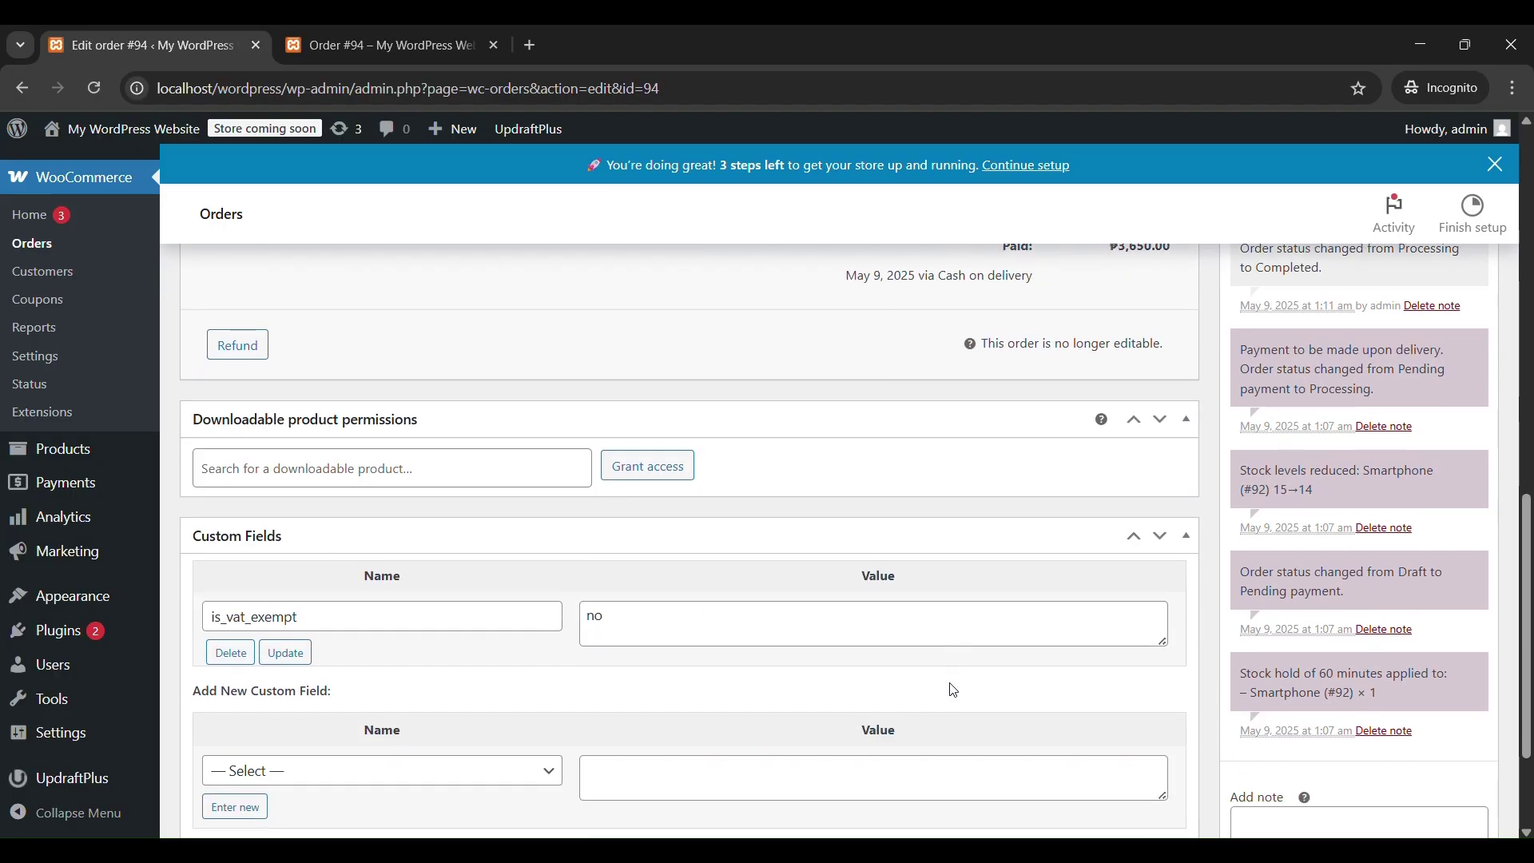
pyautogui.scroll(6, 951, 686)
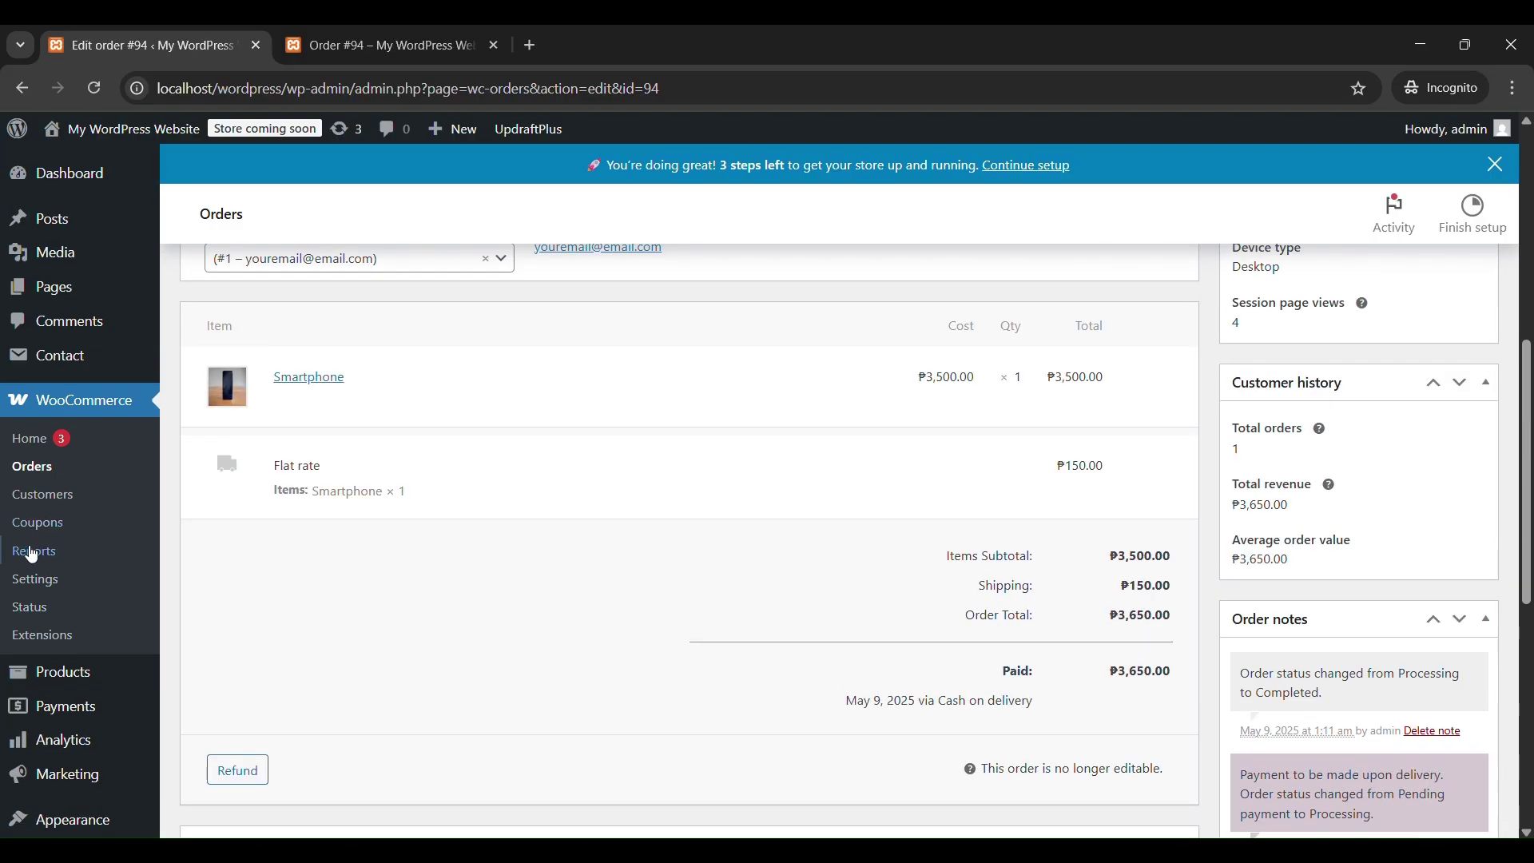
# Run the sales report for the custom range 2025-05-09 to 2025-05-09, showing ₱0.00.
pyautogui.click(33, 559)
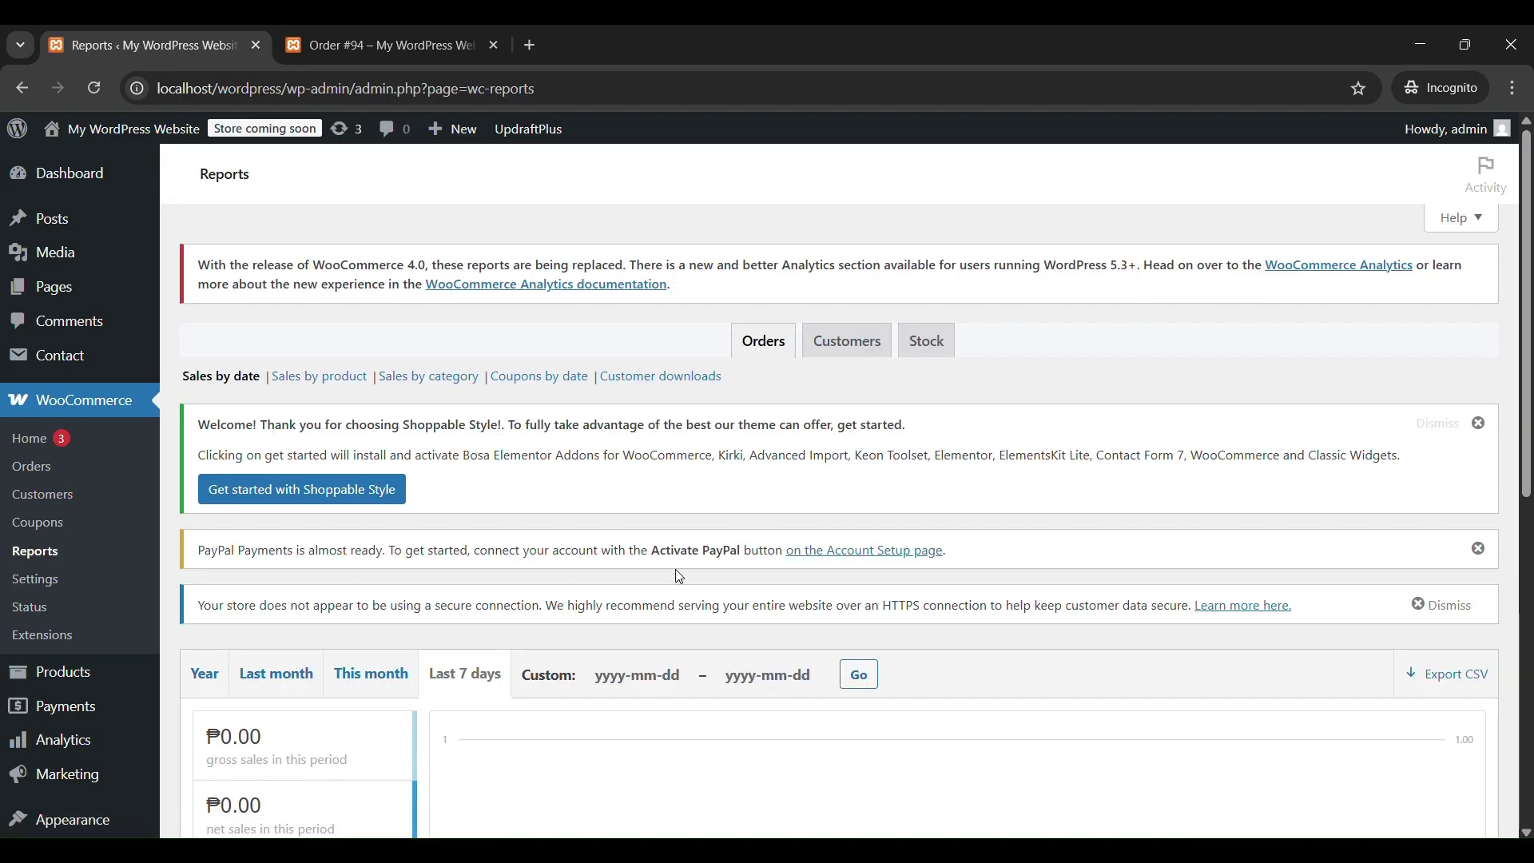
pyautogui.scroll(-2, 578, 569)
pyautogui.click(659, 577)
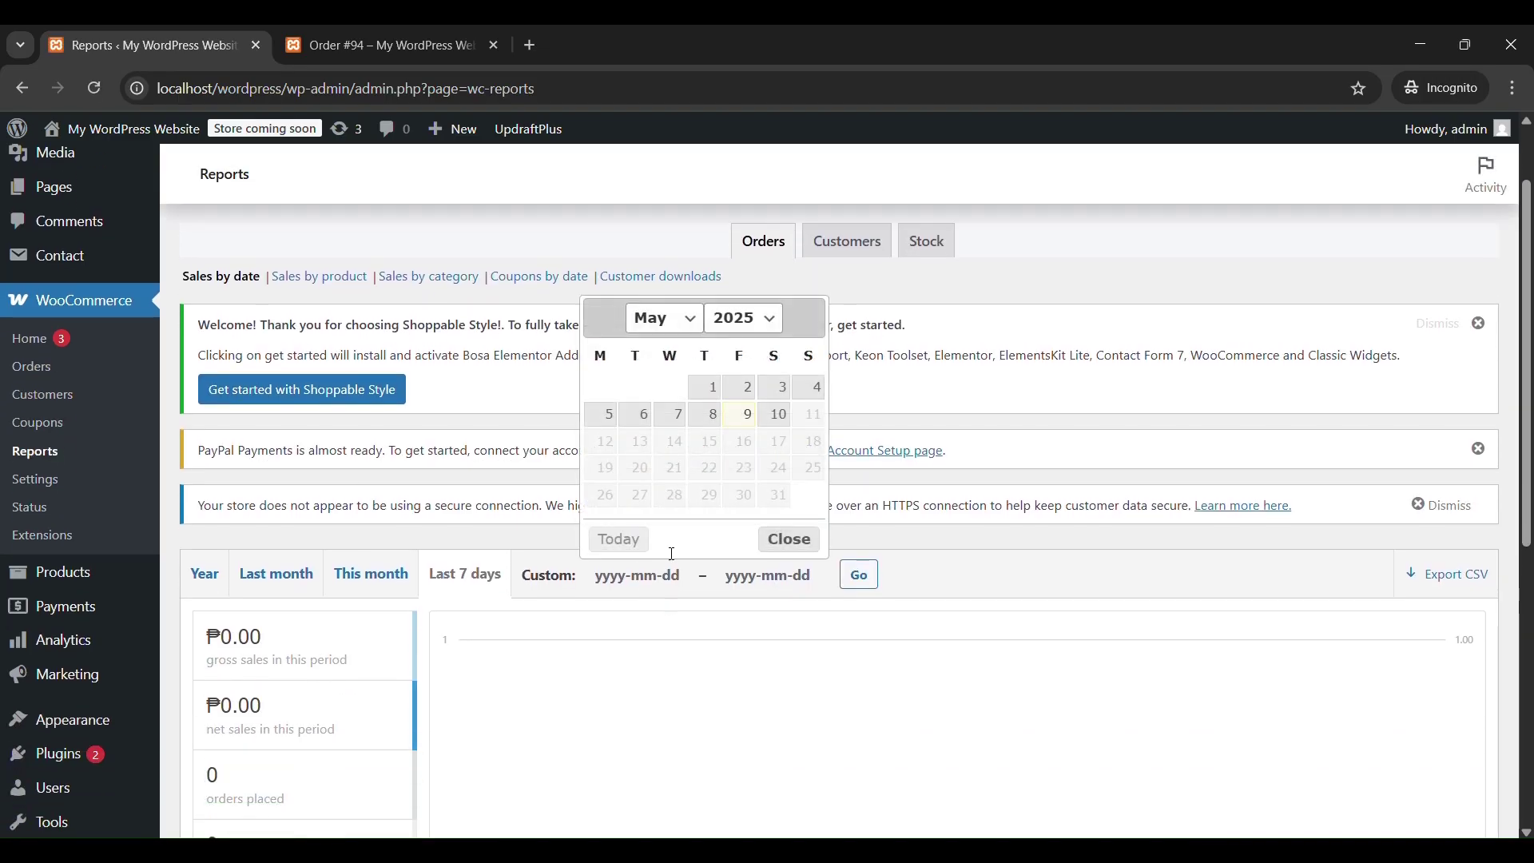
pyautogui.click(745, 415)
pyautogui.click(768, 576)
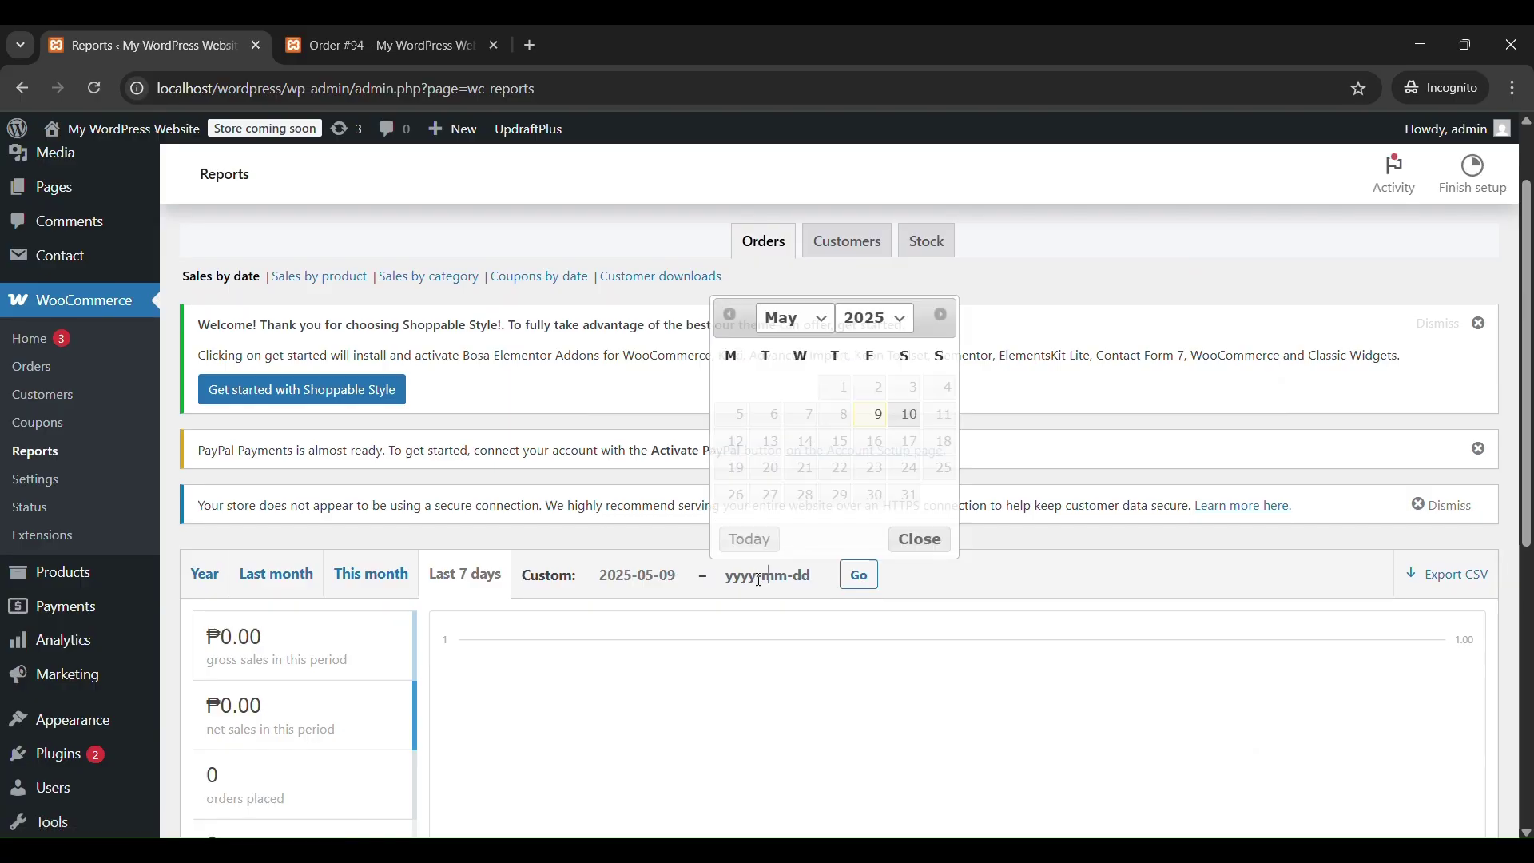
pyautogui.click(879, 415)
pyautogui.click(860, 576)
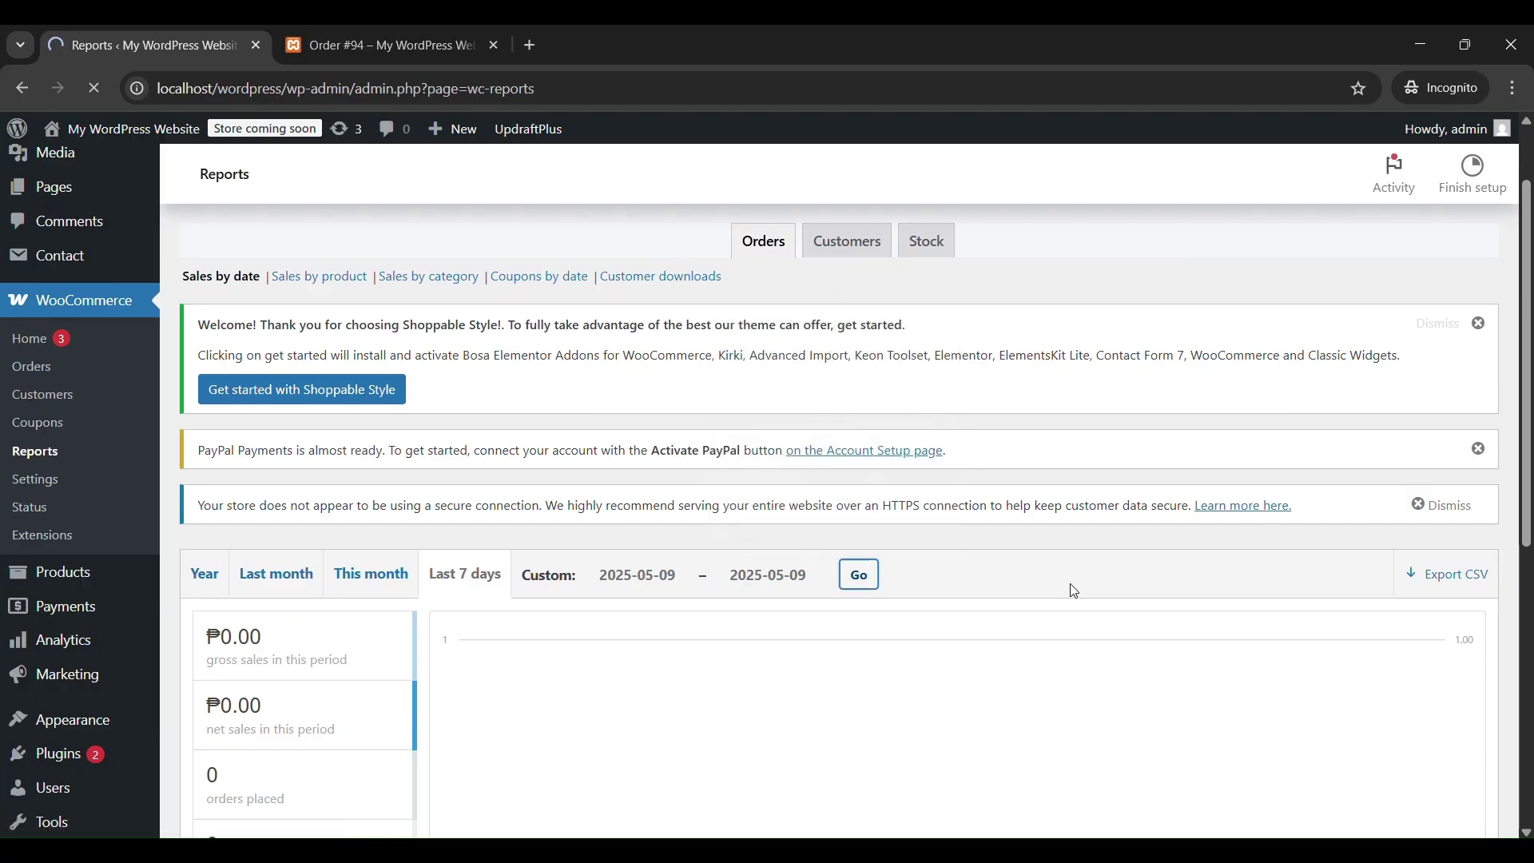
pyautogui.scroll(-2, 1075, 584)
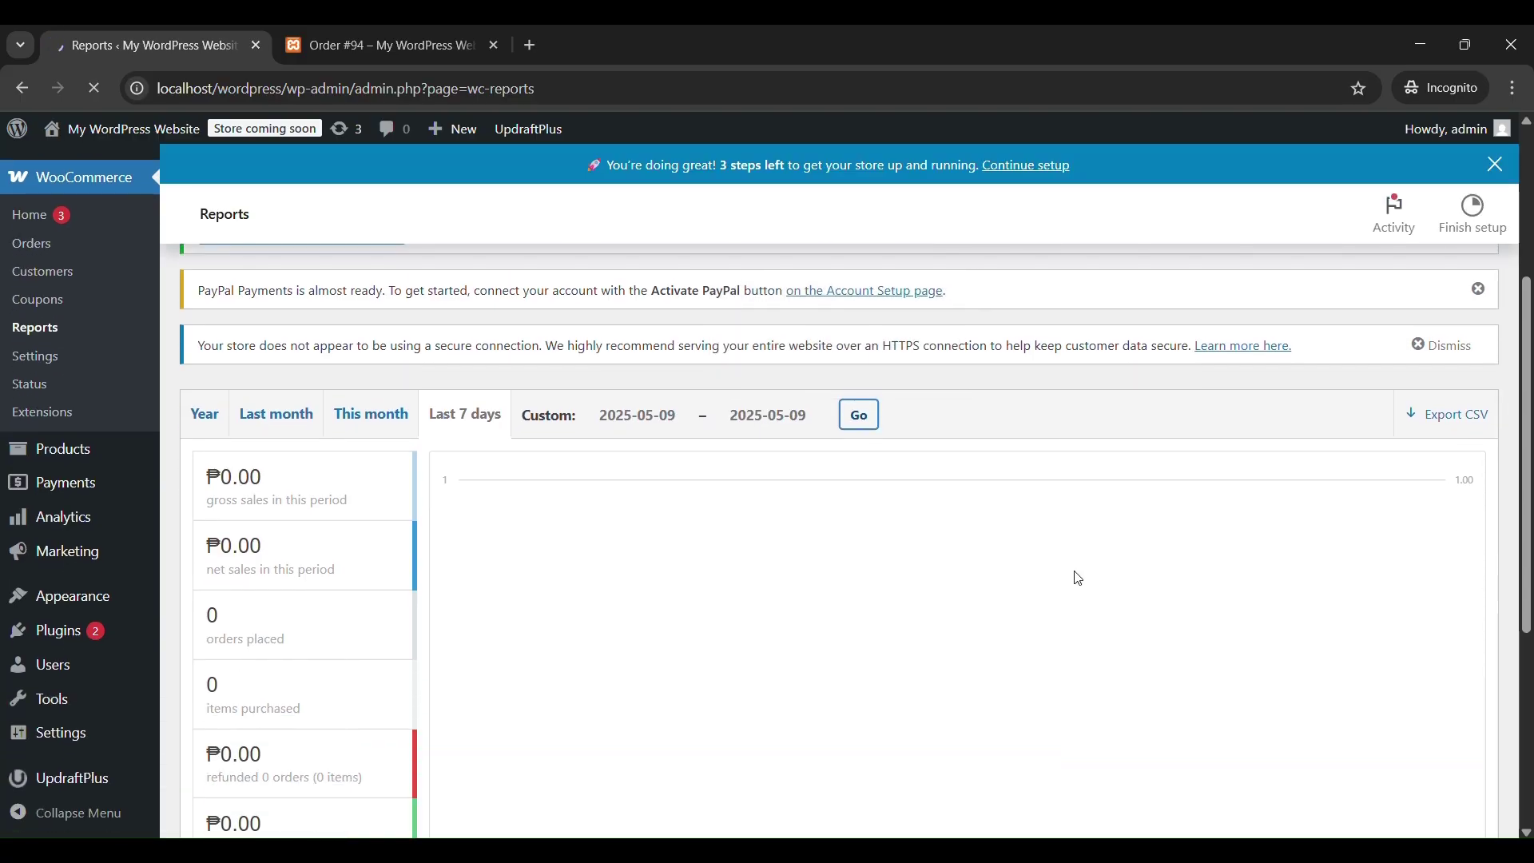
pyautogui.scroll(-1, 1078, 578)
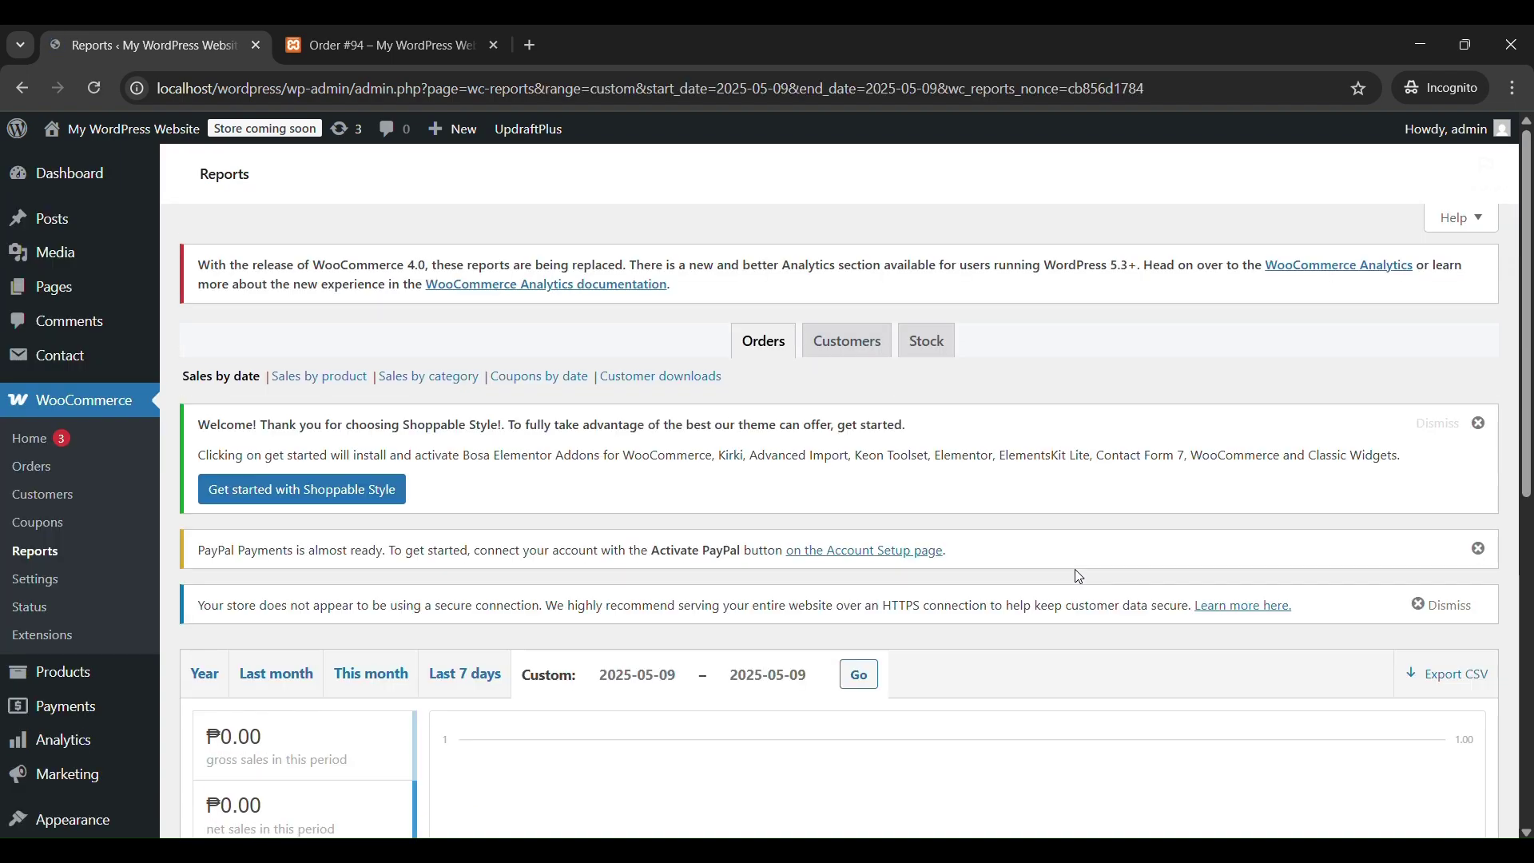
pyautogui.scroll(-4, 1079, 577)
pyautogui.scroll(-1, 1078, 577)
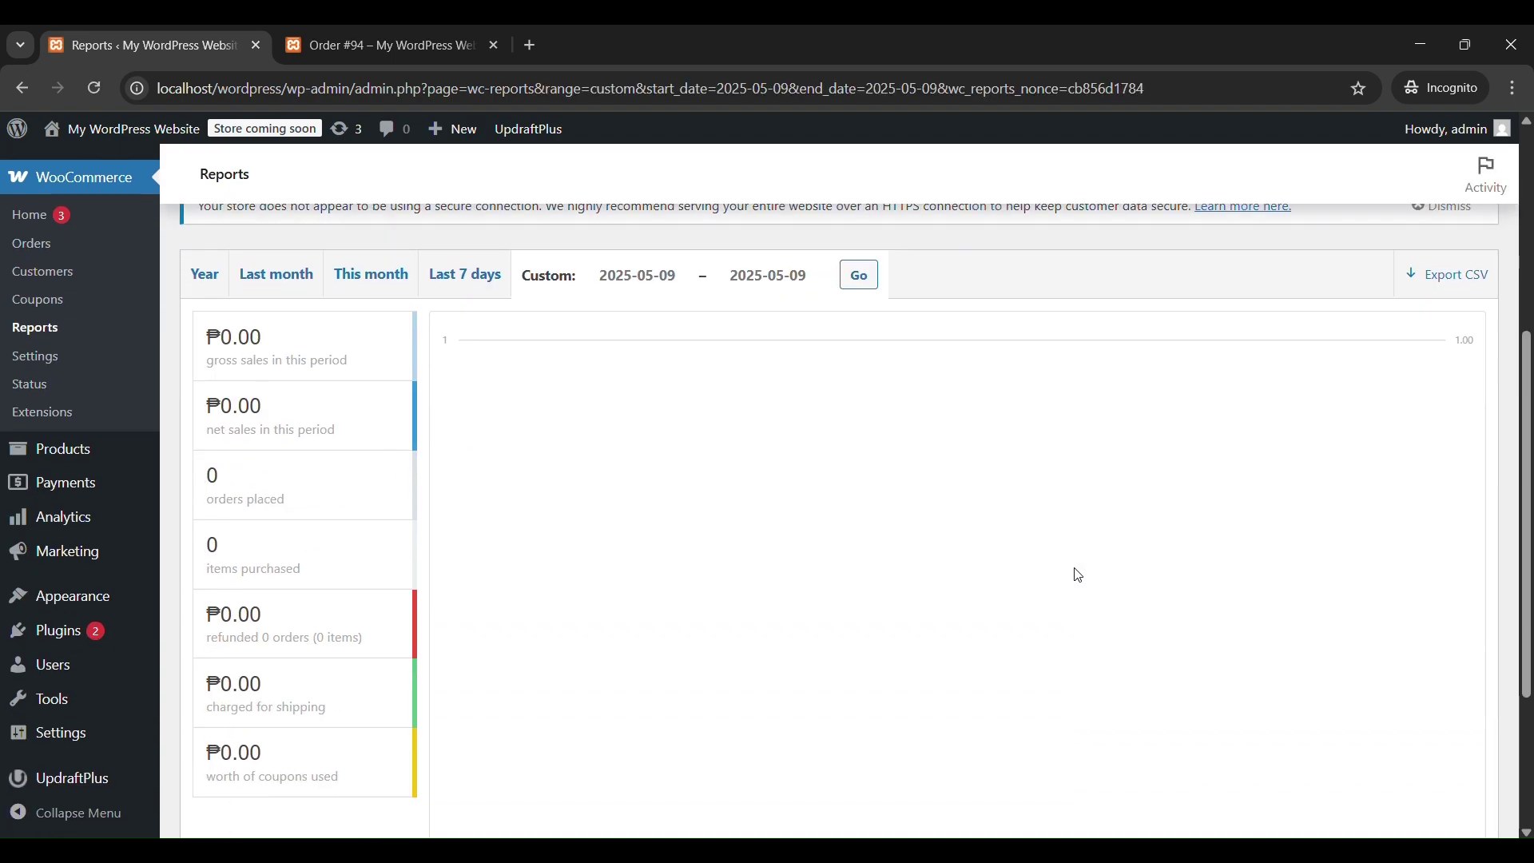
pyautogui.scroll(1, 699, 550)
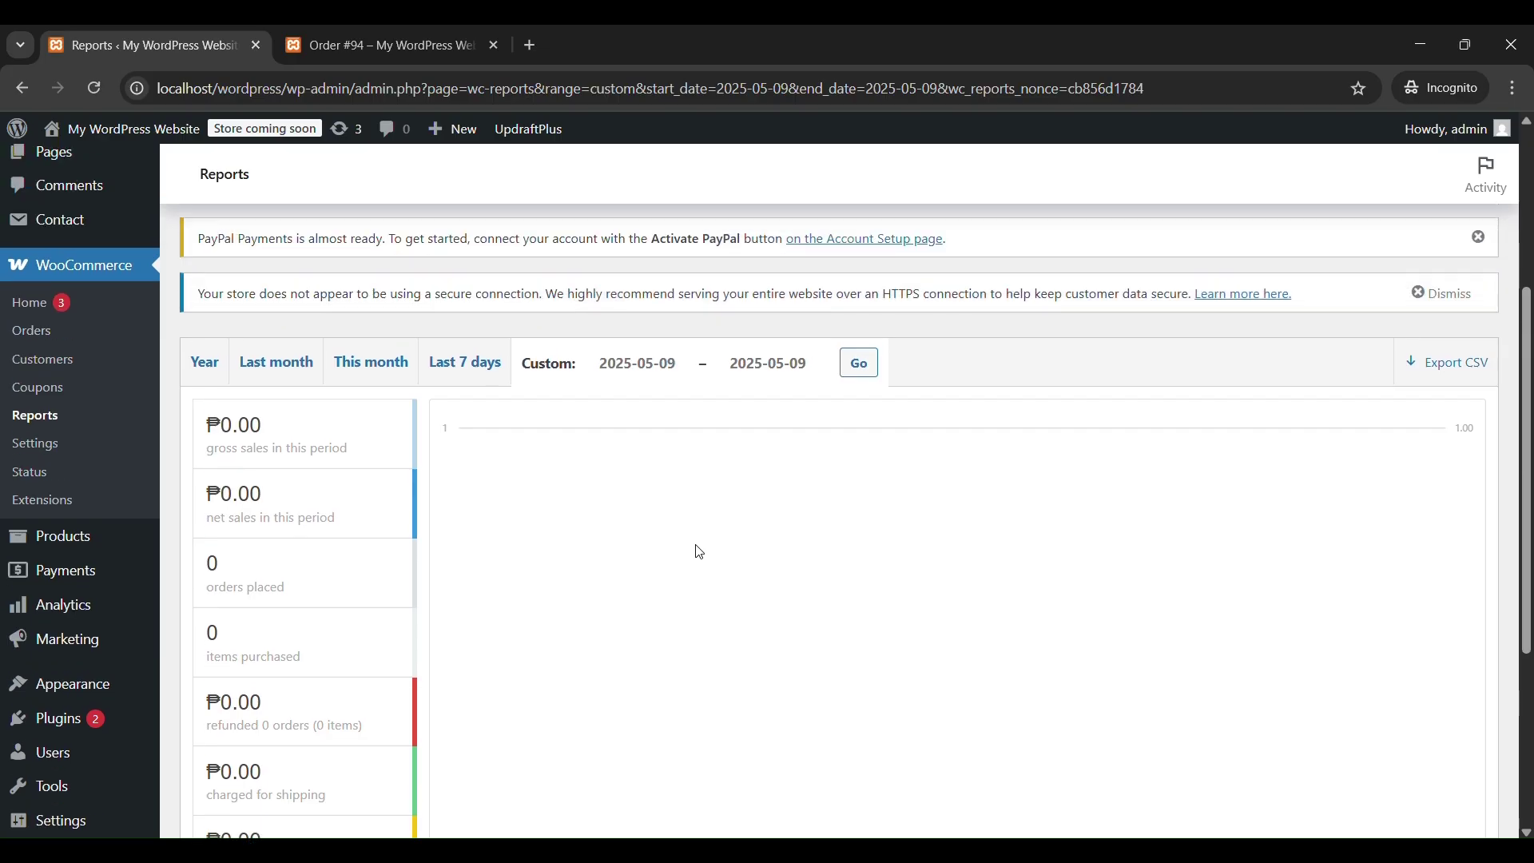
# Review the Last 7 days sales report, also ₱0.00, then go to Payments settings.
pyautogui.click(465, 375)
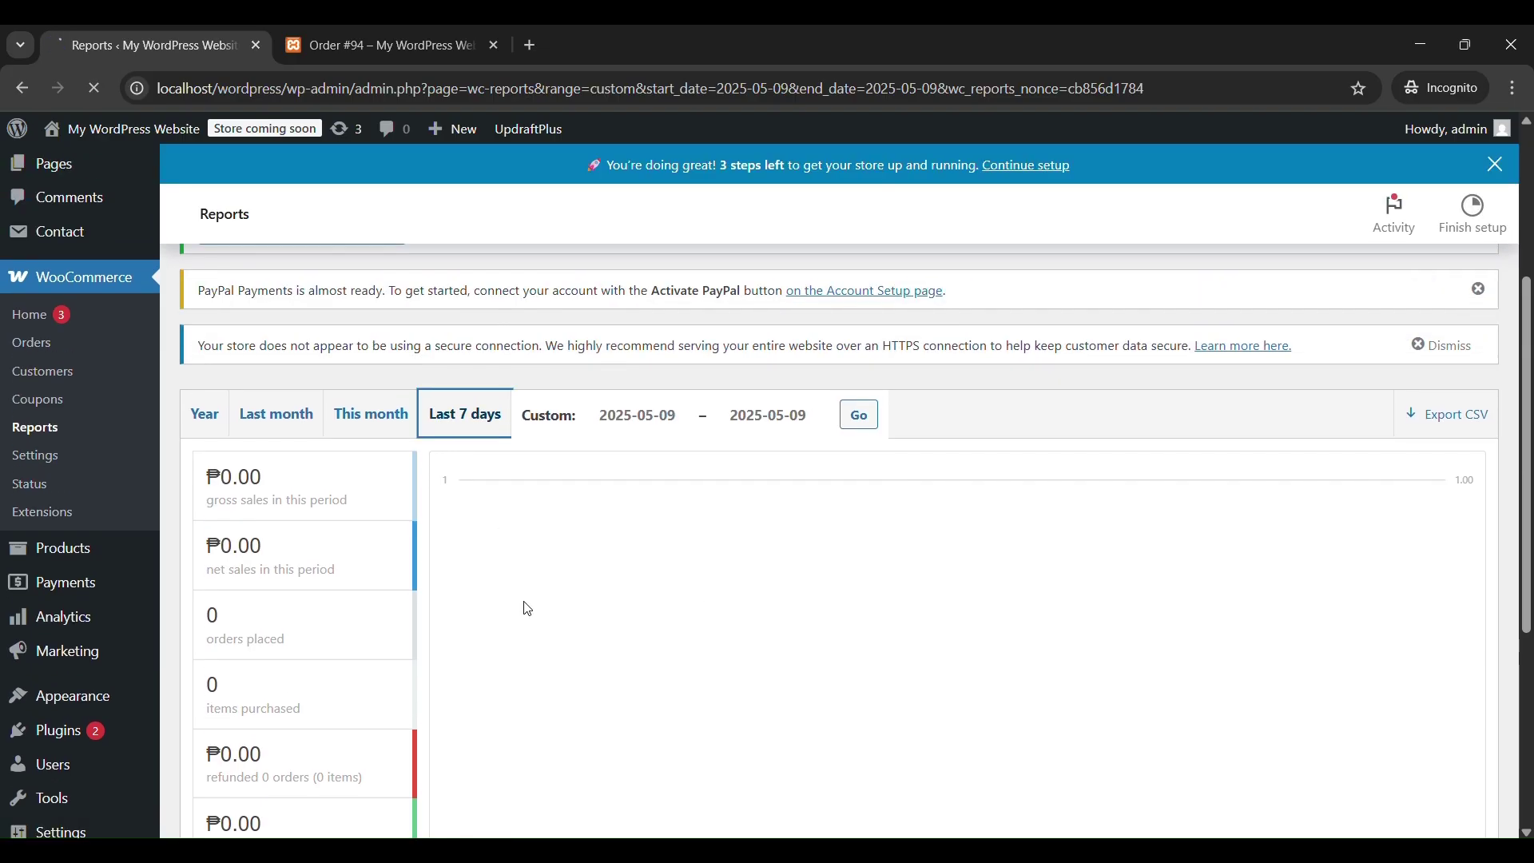
pyautogui.scroll(-3, 527, 609)
pyautogui.scroll(-1, 528, 609)
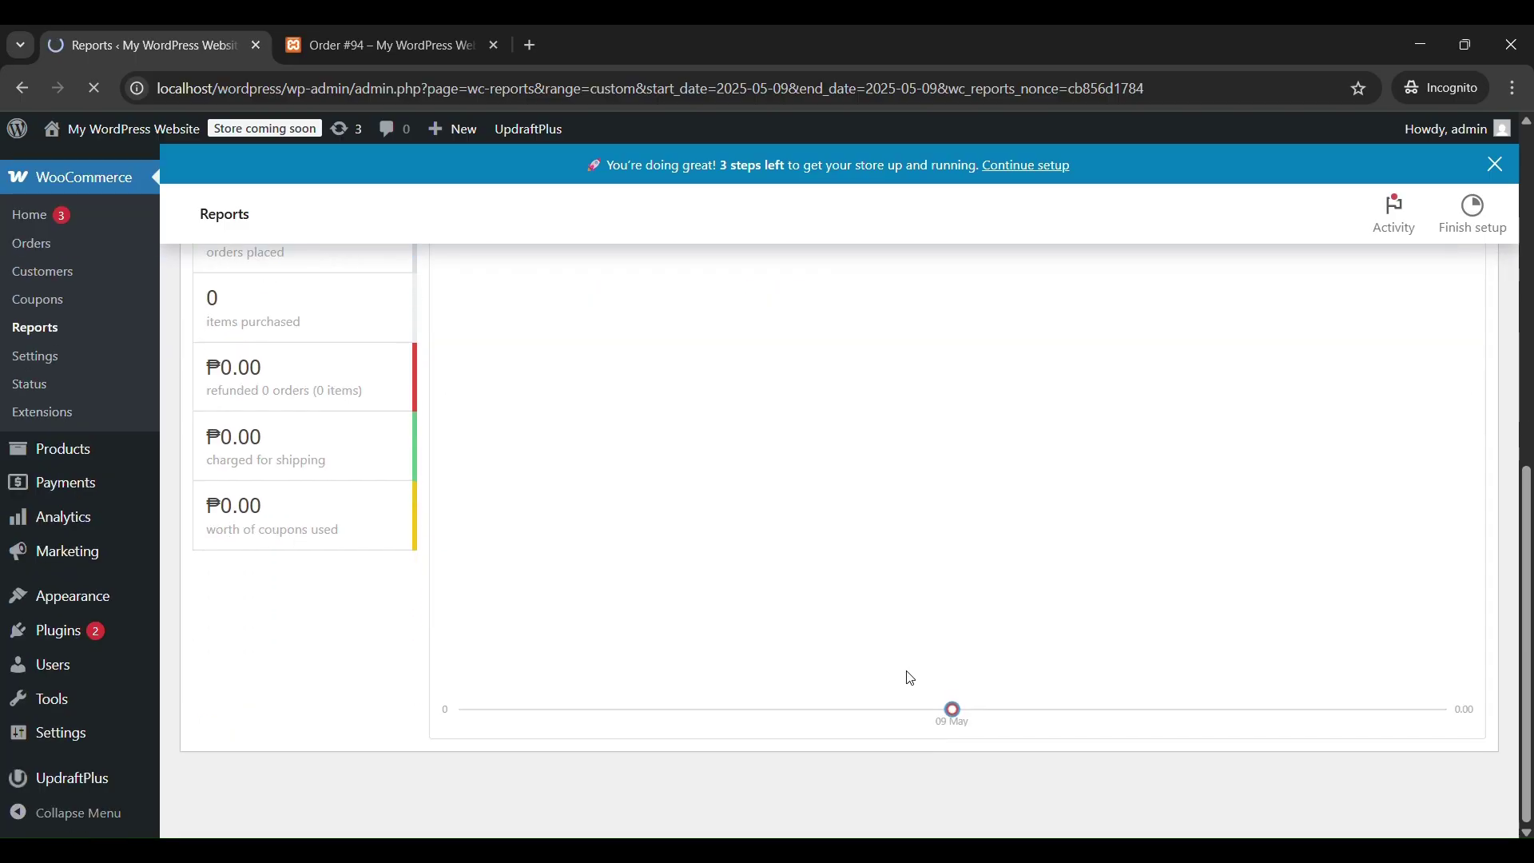
pyautogui.scroll(-5, 951, 716)
pyautogui.scroll(-2, 952, 715)
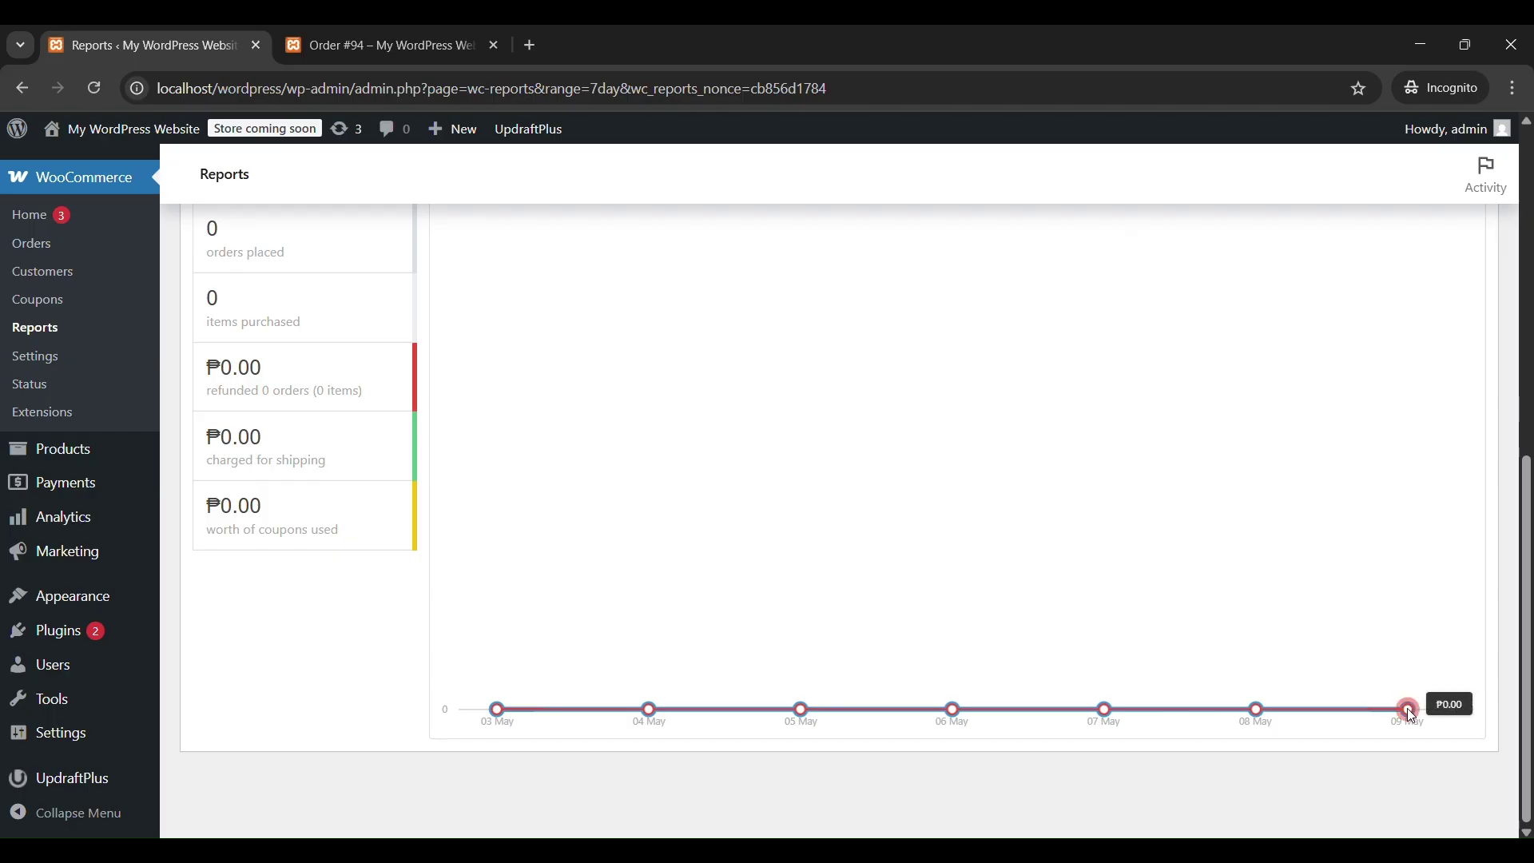
pyautogui.scroll(2, 1075, 683)
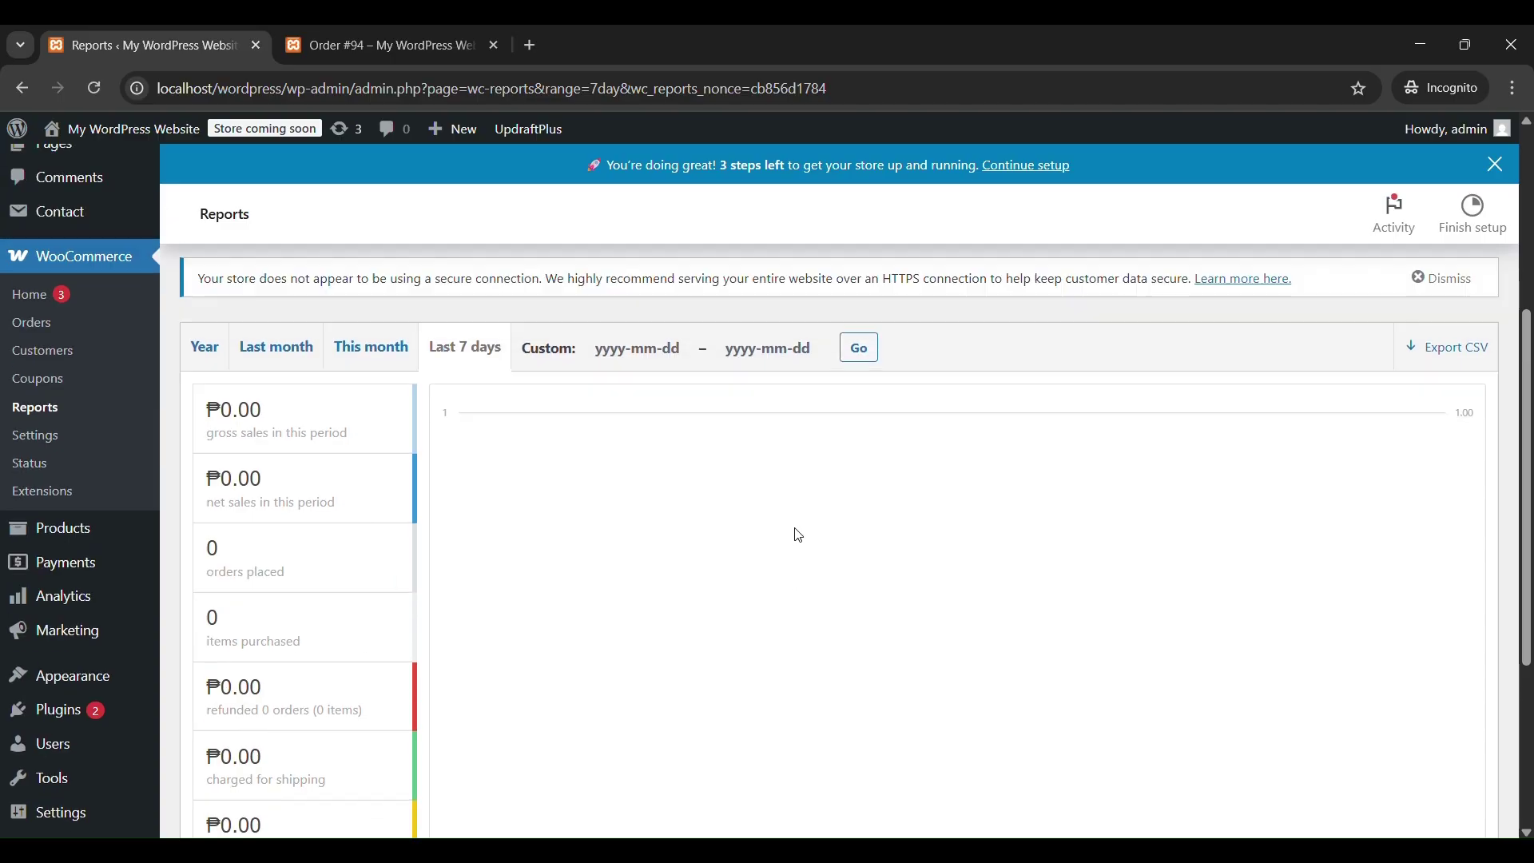
pyautogui.click(68, 487)
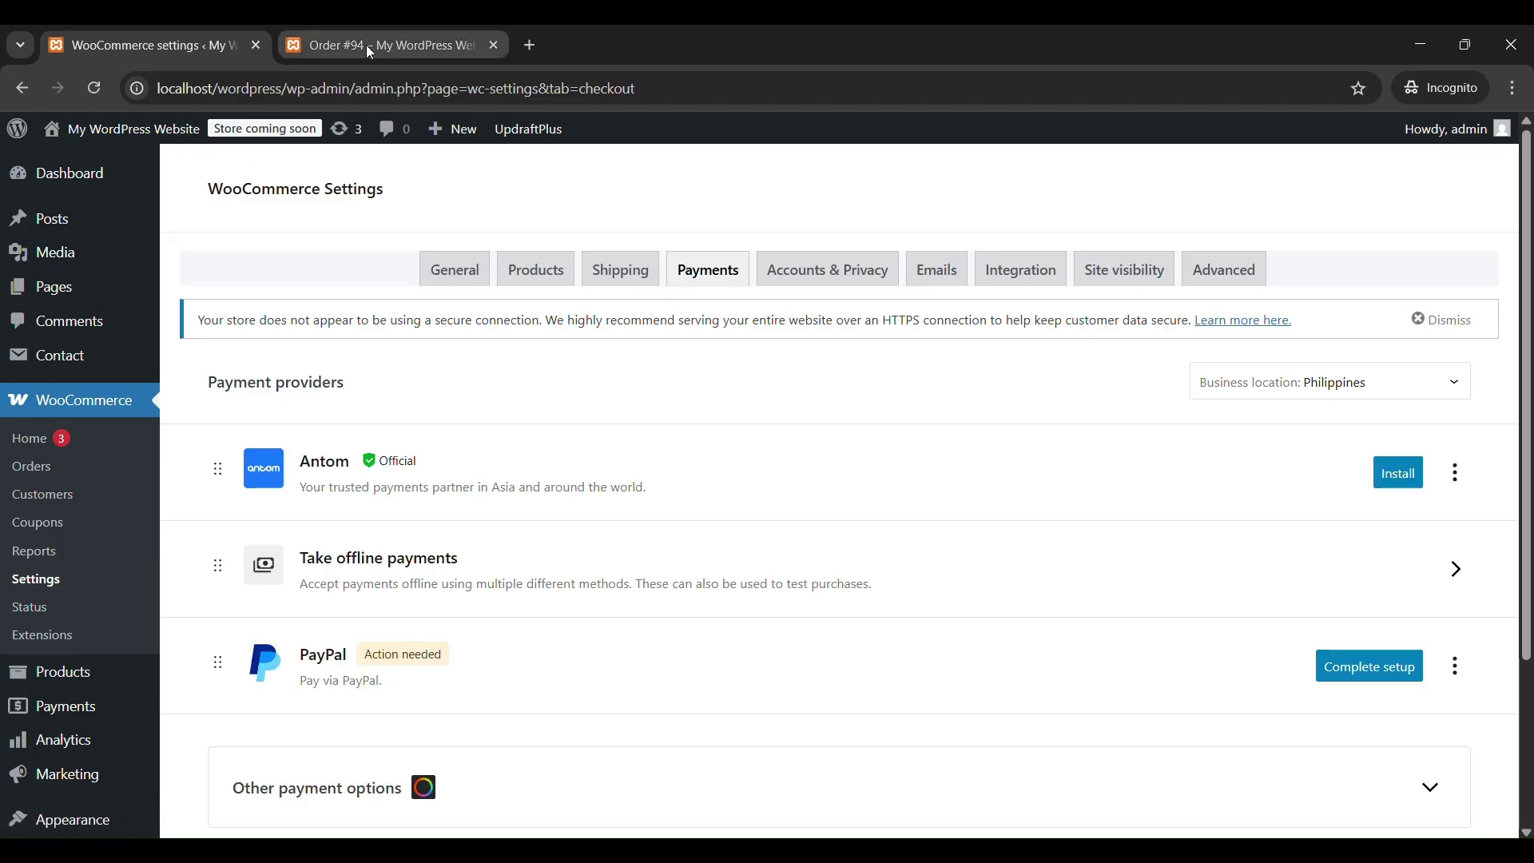
# Look over the Payments providers settings, then return to the Orders list with #94 Completed.
pyautogui.moveTo(368, 48)
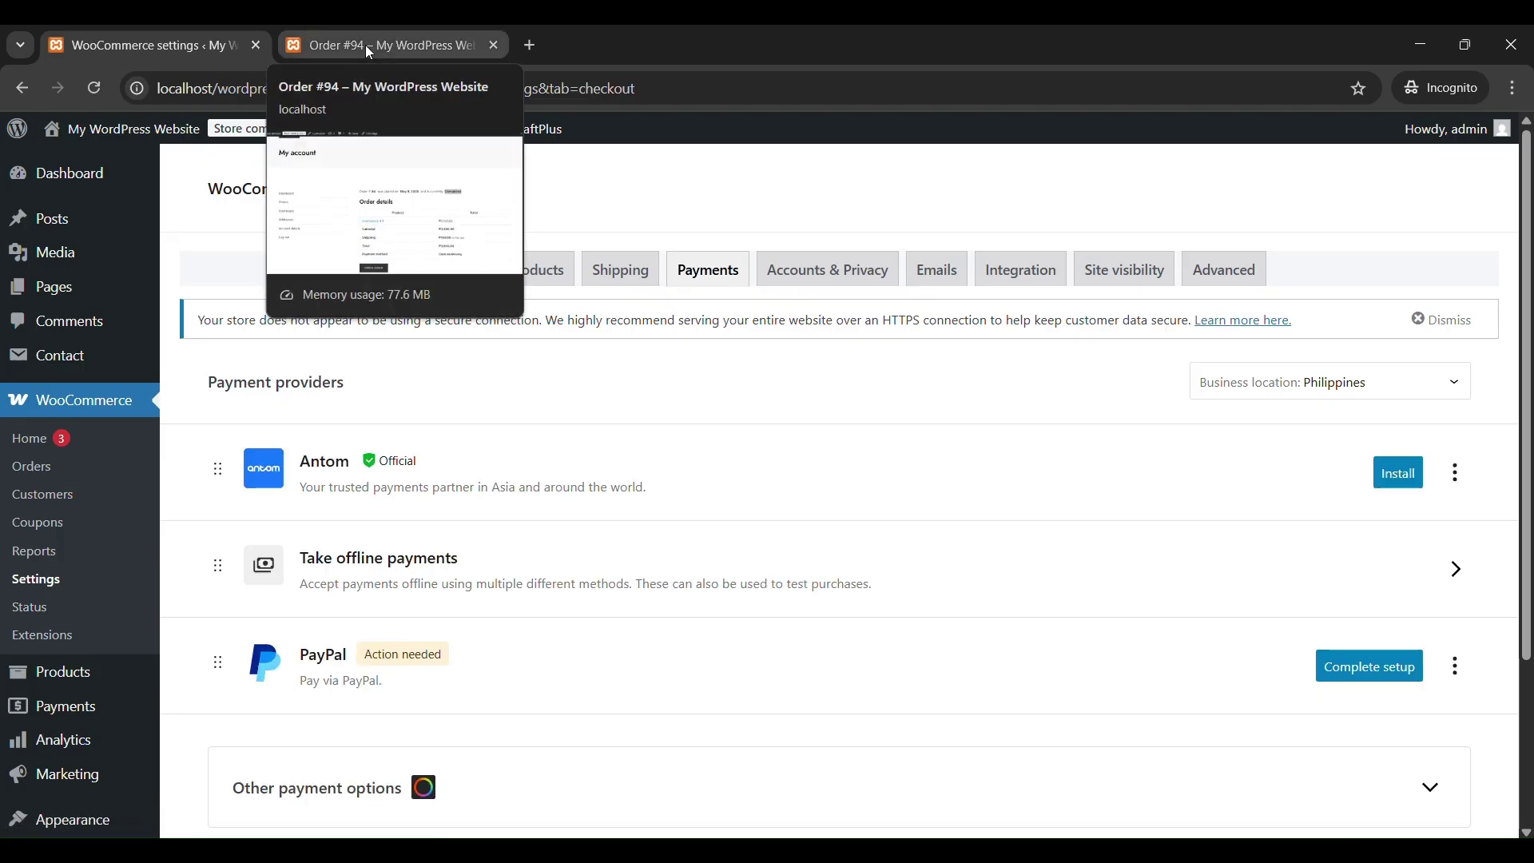
pyautogui.click(47, 474)
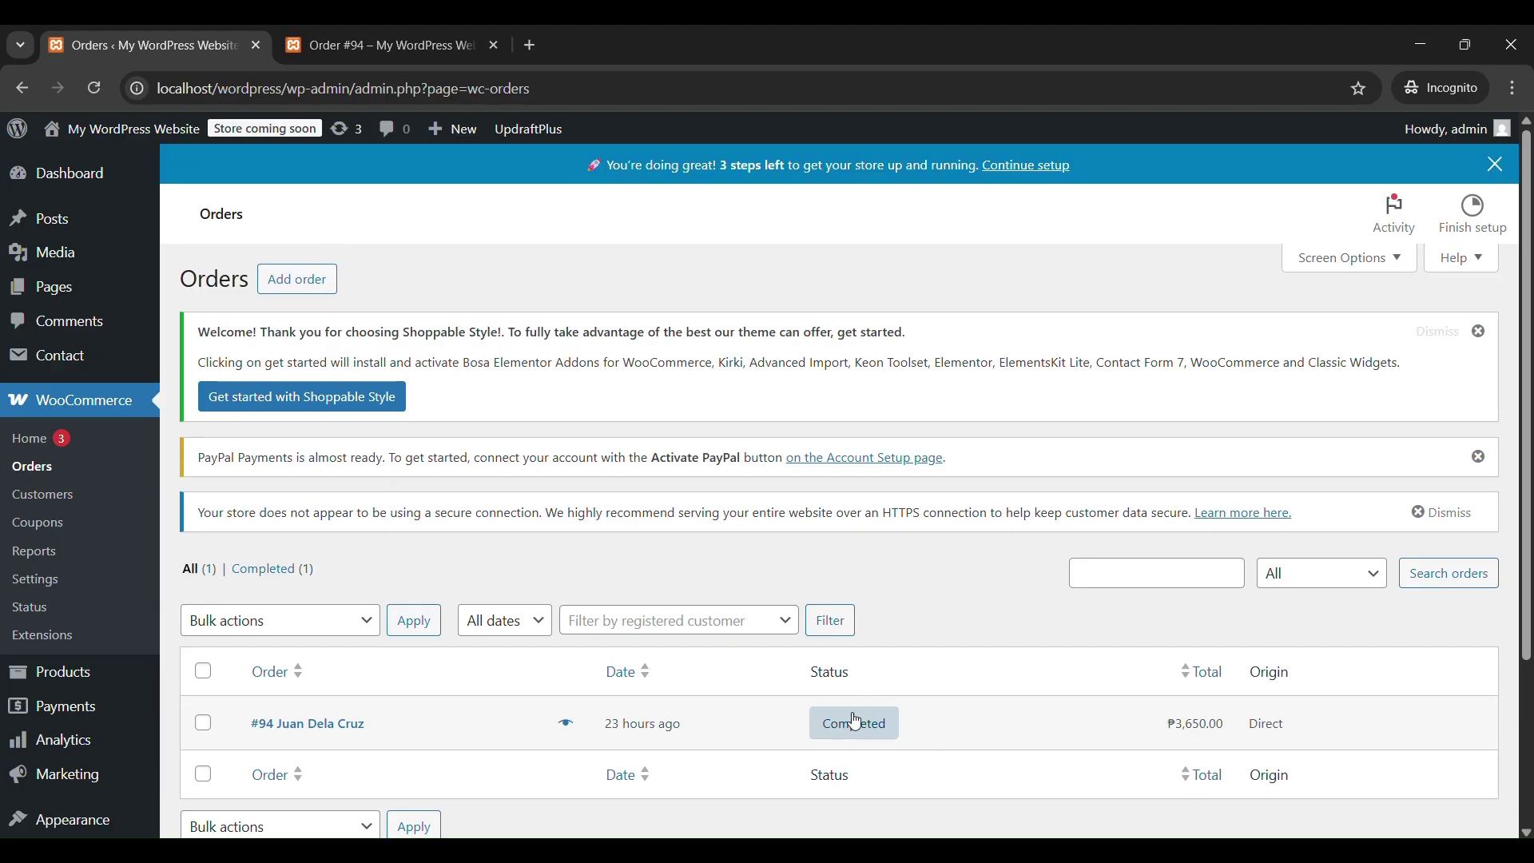
# Reopen order #94, then view the last-7-days sales report and start a custom start date.
pyautogui.click(853, 730)
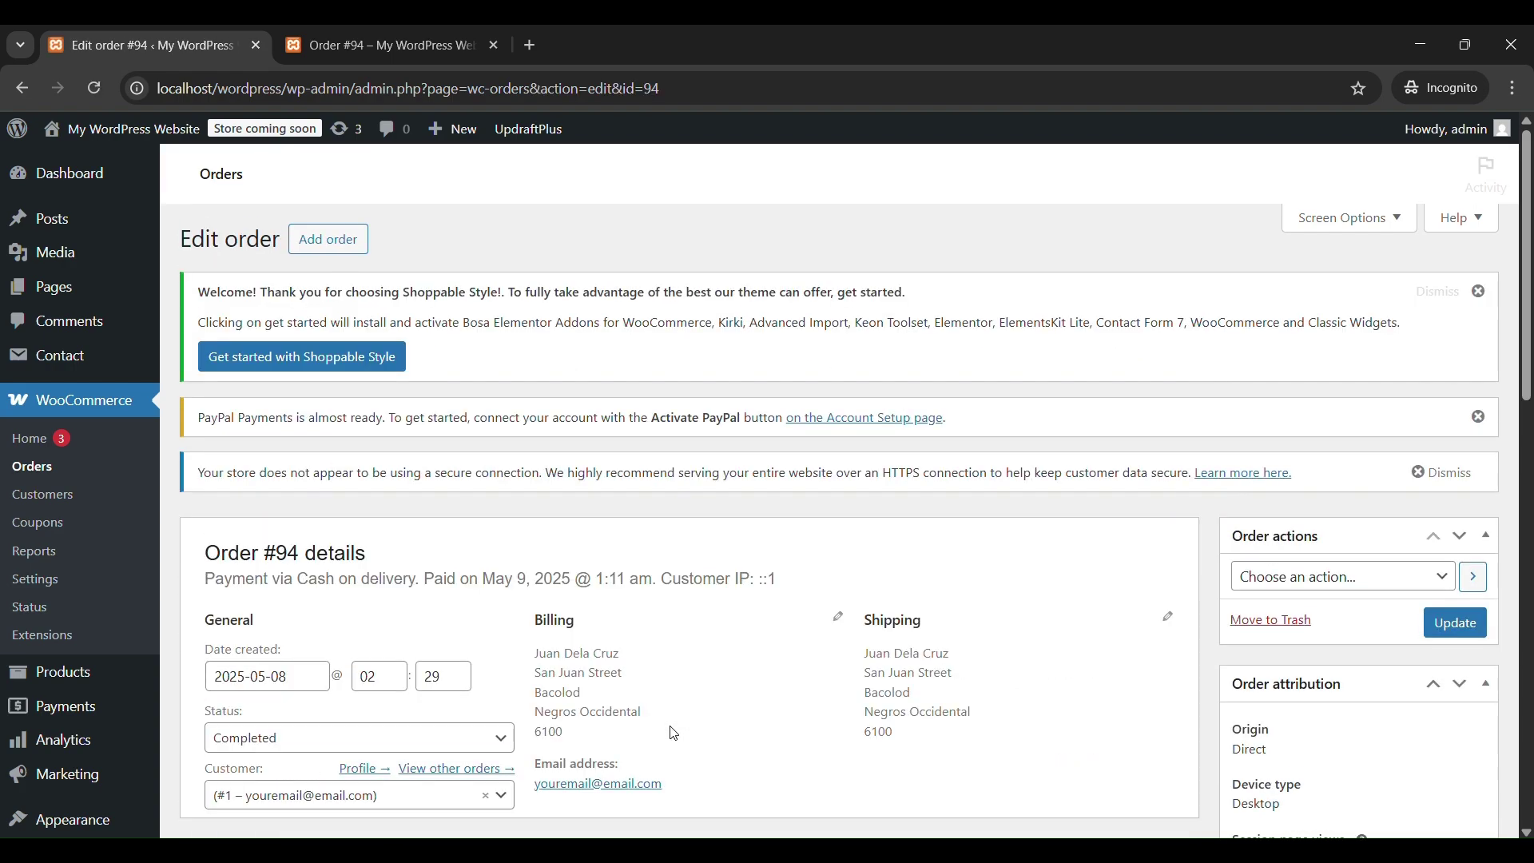
pyautogui.scroll(-3, 736, 732)
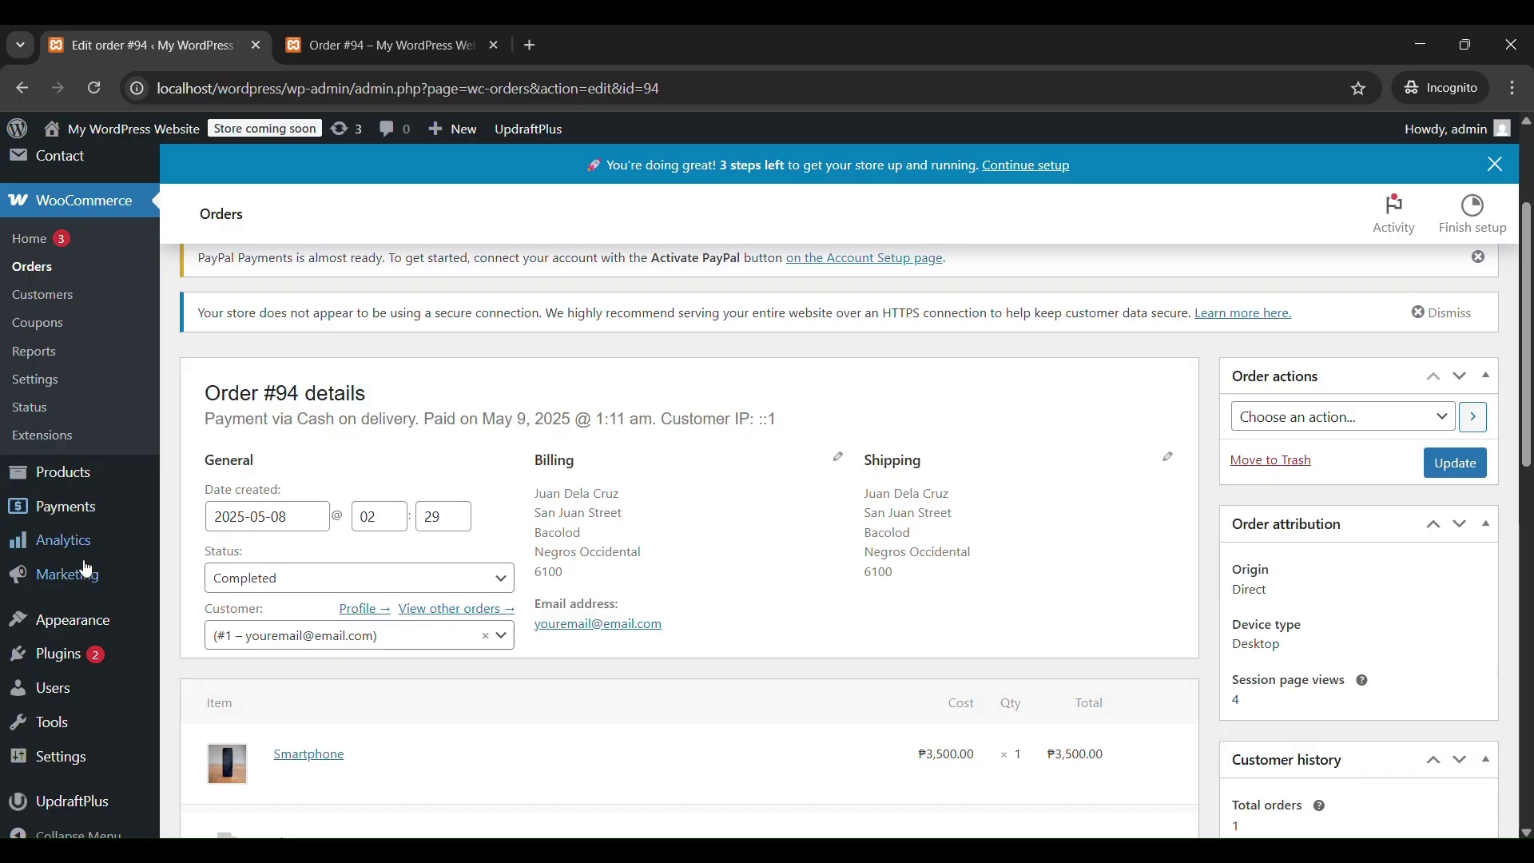
pyautogui.click(47, 352)
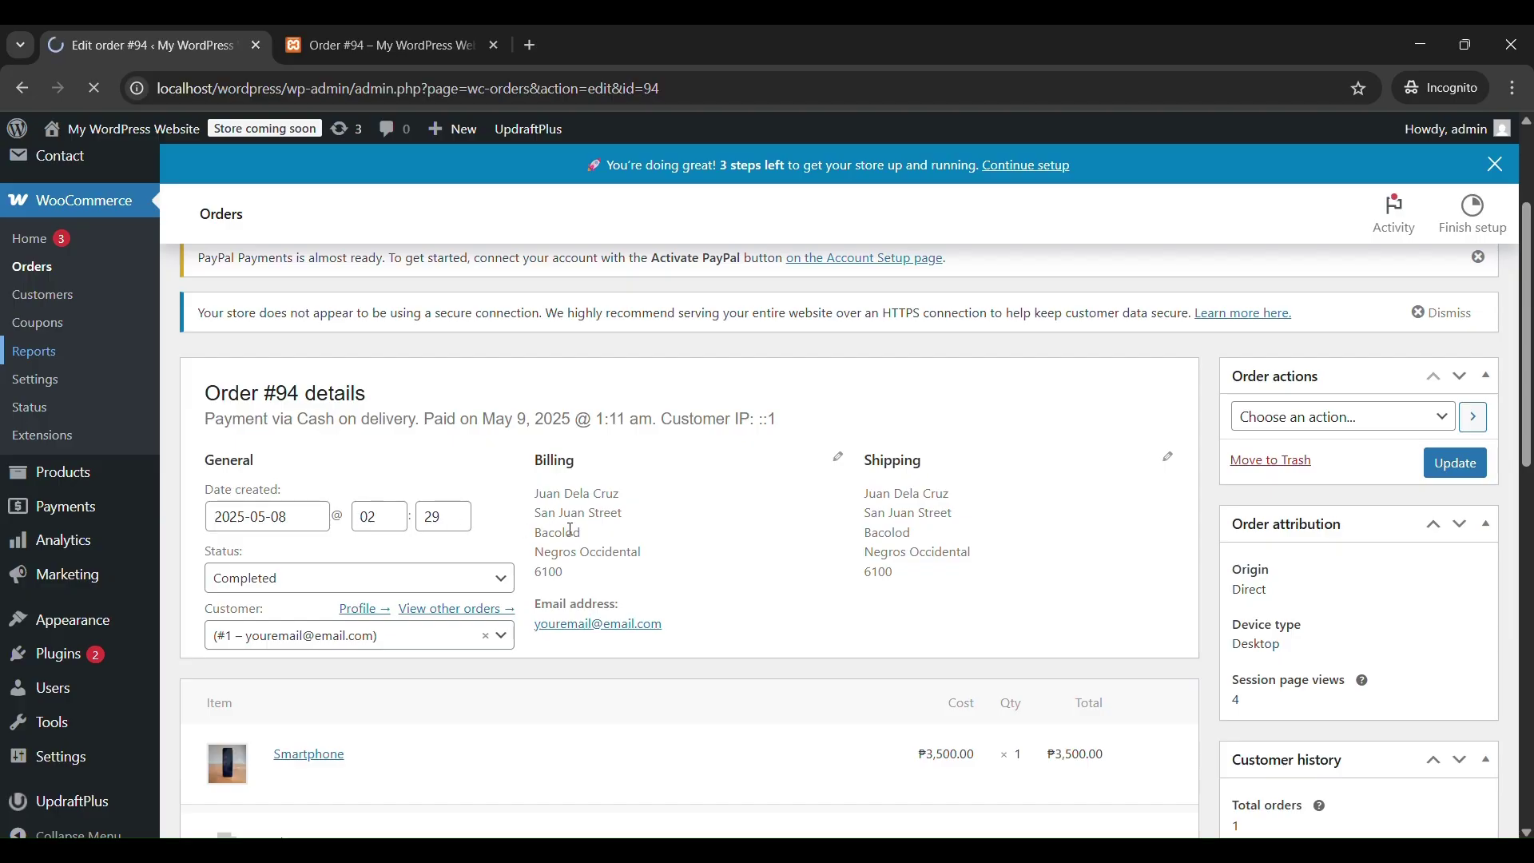
pyautogui.scroll(-3, 749, 571)
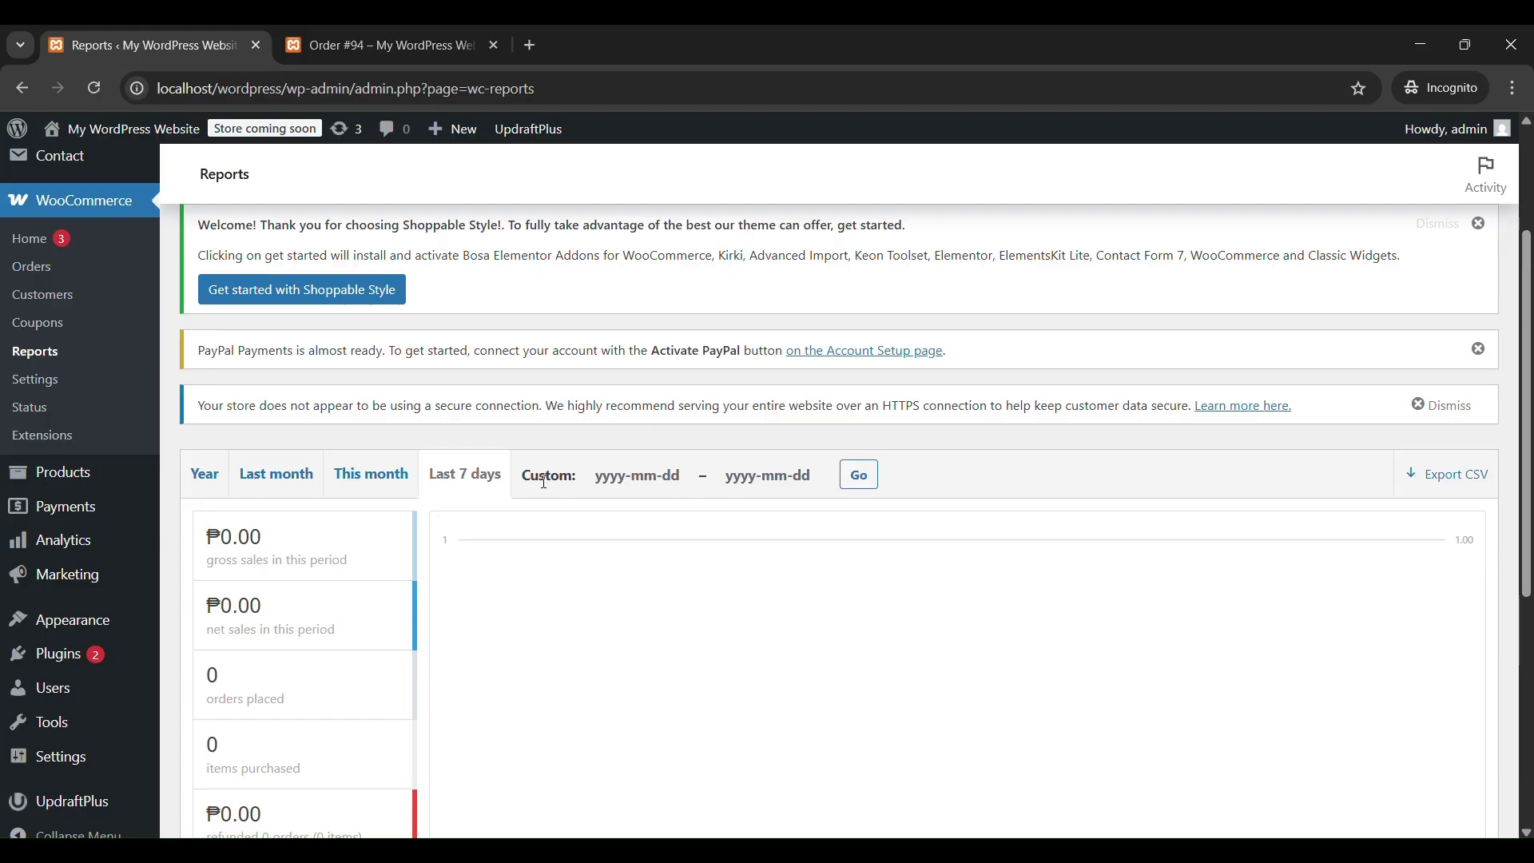
pyautogui.click(637, 476)
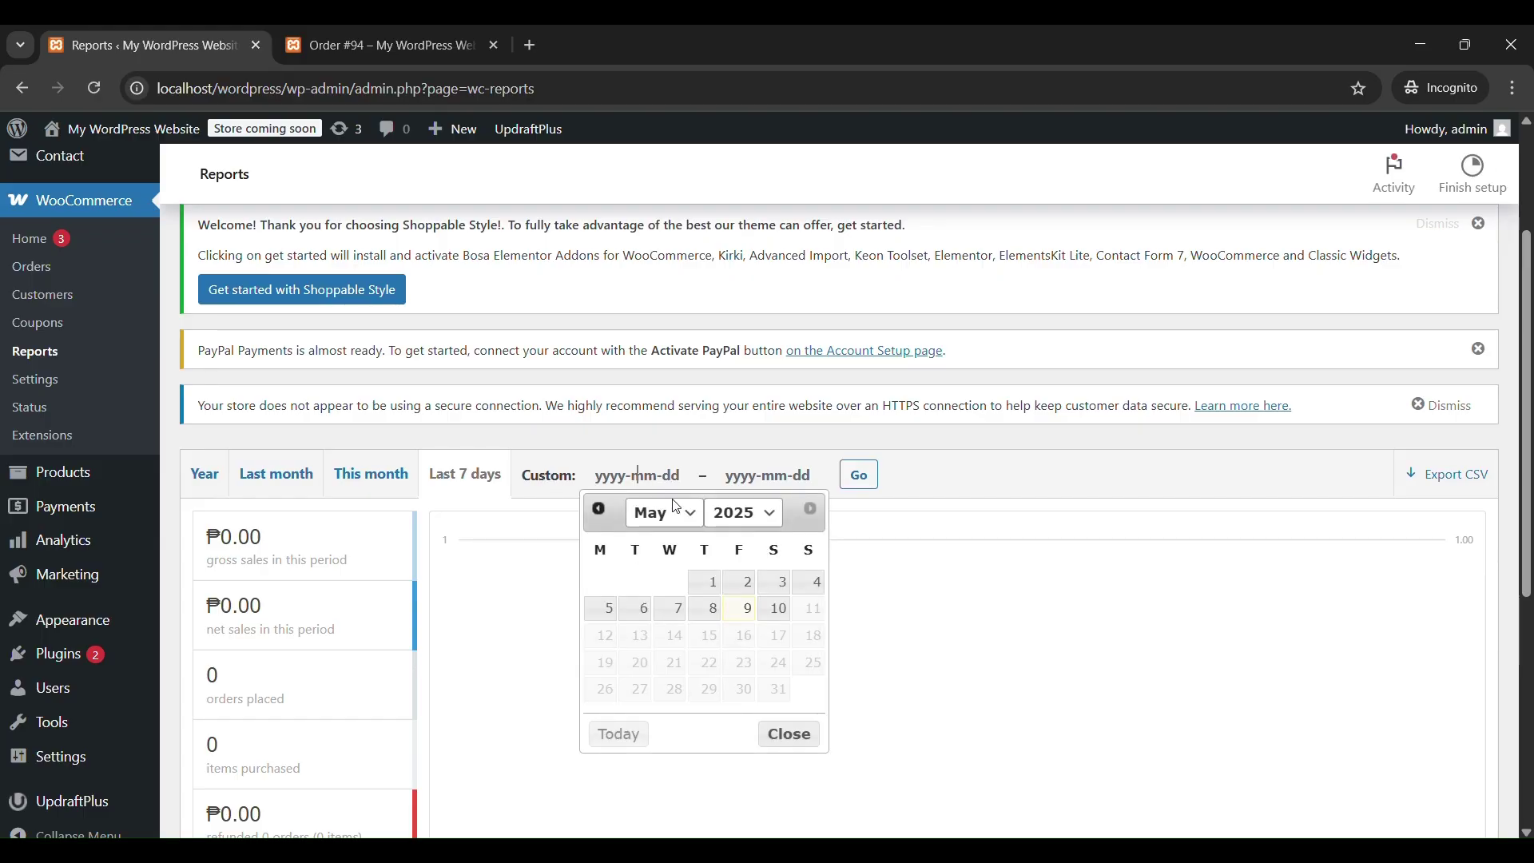
# Set the sales report's custom date range to 8–10 May 2025 and apply it.
pyautogui.click(718, 611)
pyautogui.click(777, 477)
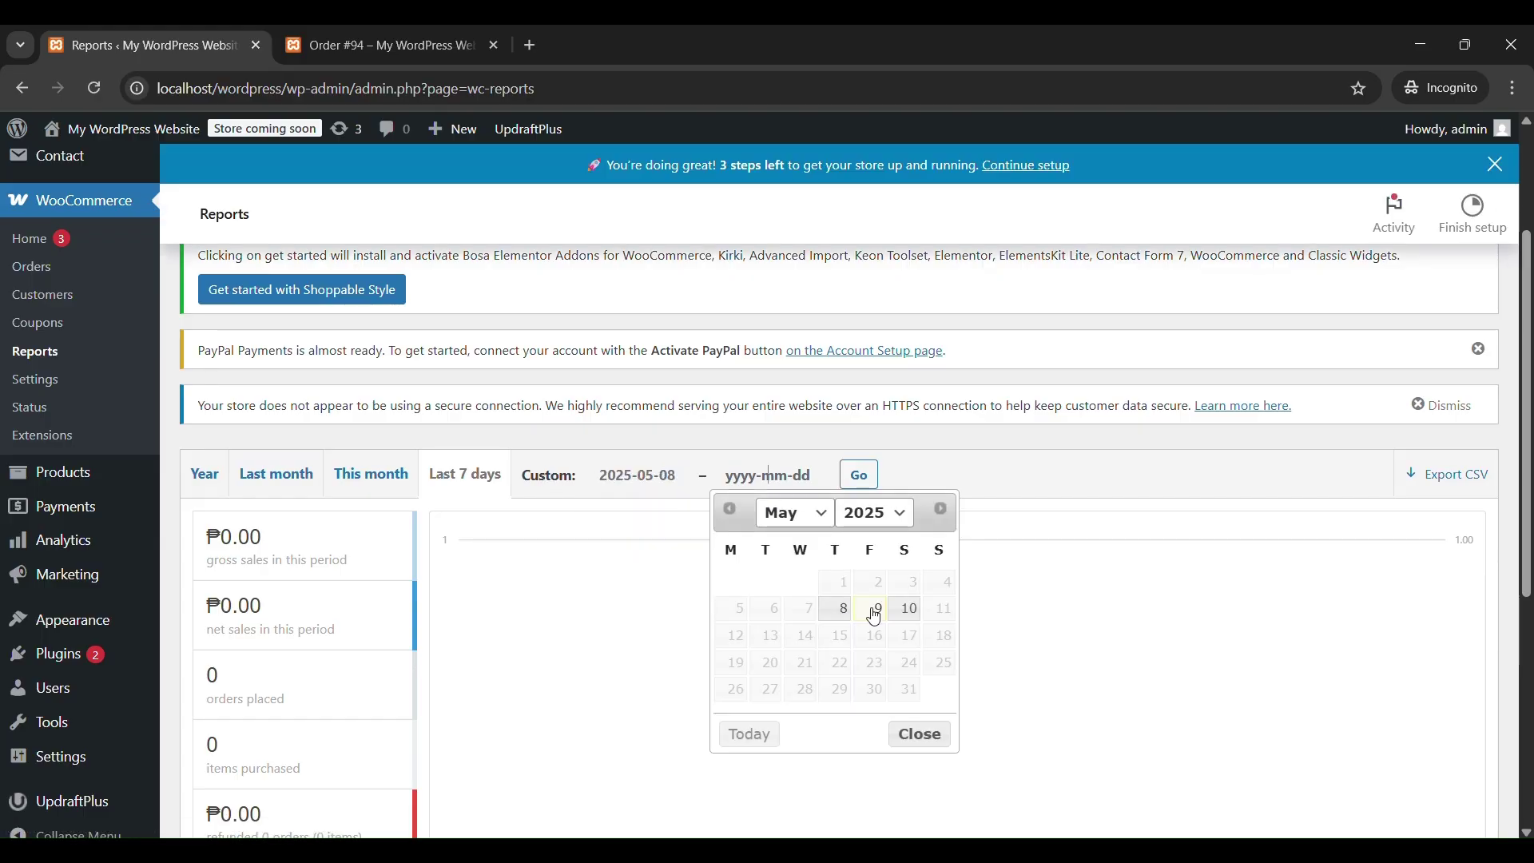
pyautogui.click(909, 611)
pyautogui.click(860, 515)
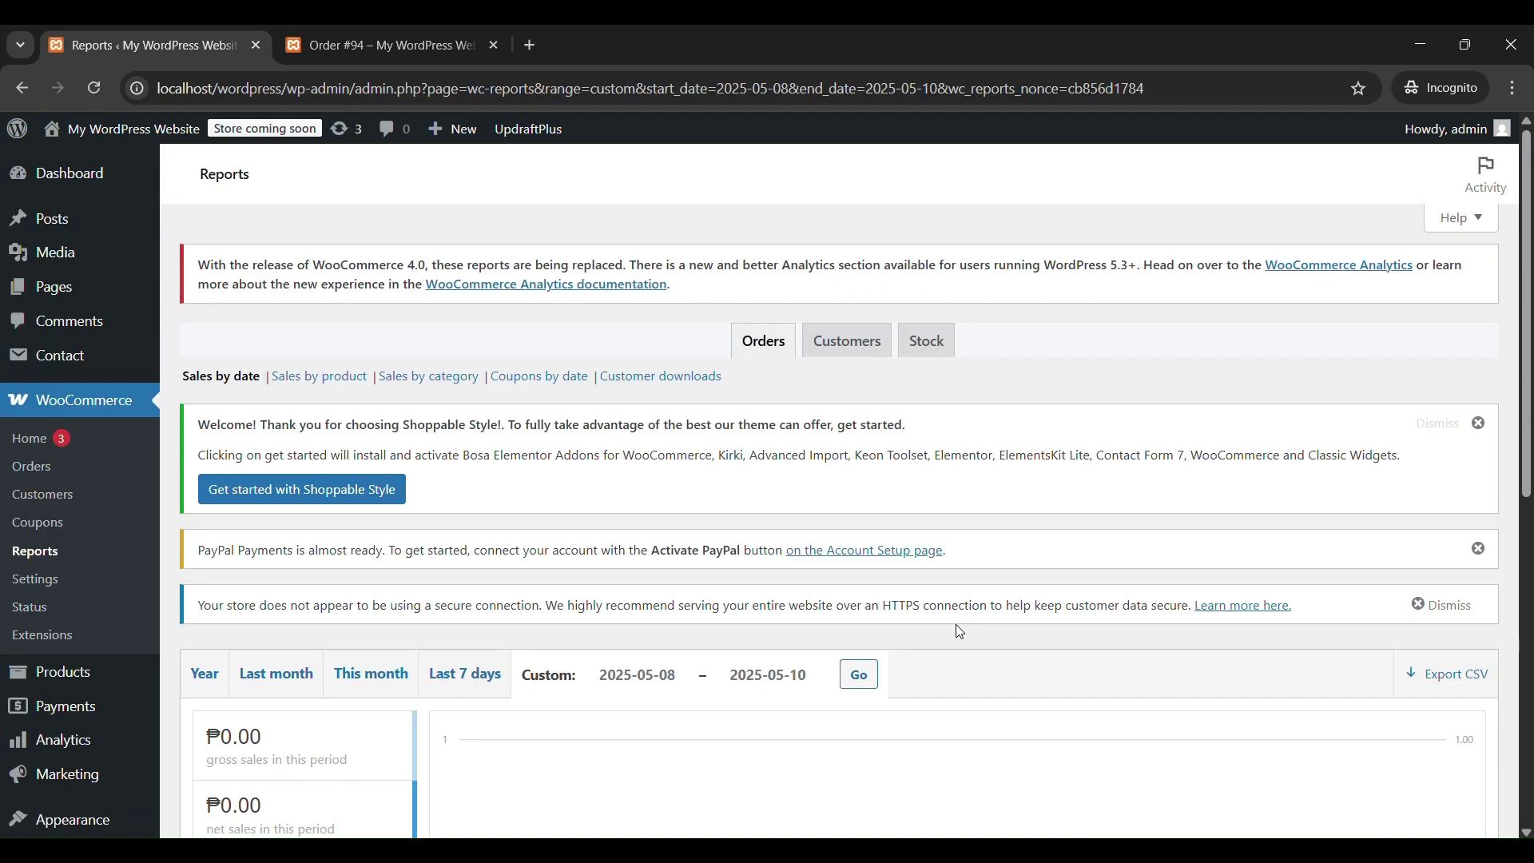
# View the Sales by product report for that range and expand the Product search panel.
pyautogui.click(314, 385)
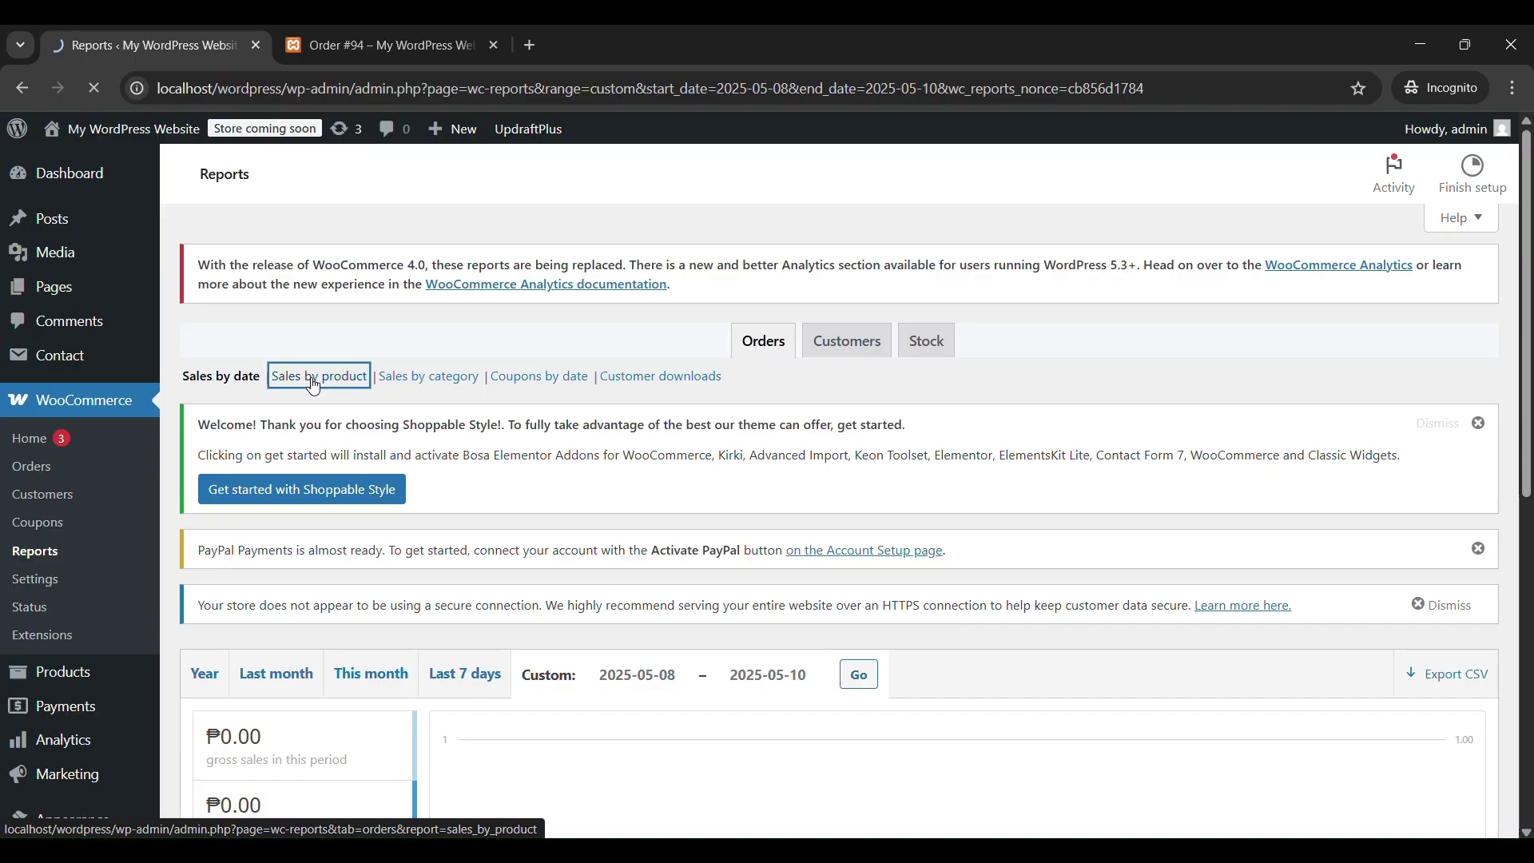
pyautogui.scroll(-3, 470, 526)
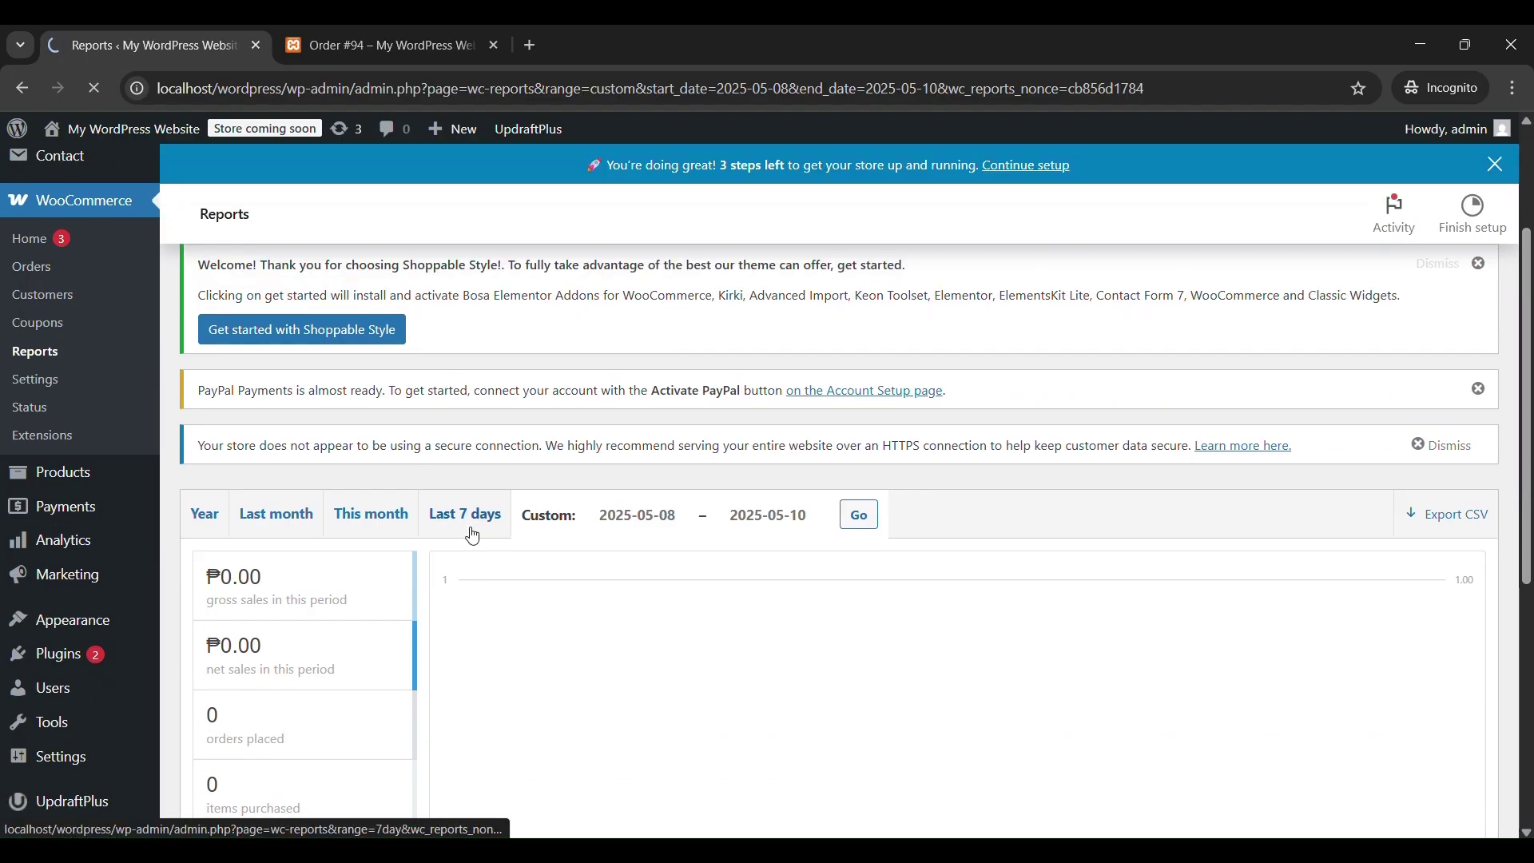
pyautogui.scroll(-3, 473, 532)
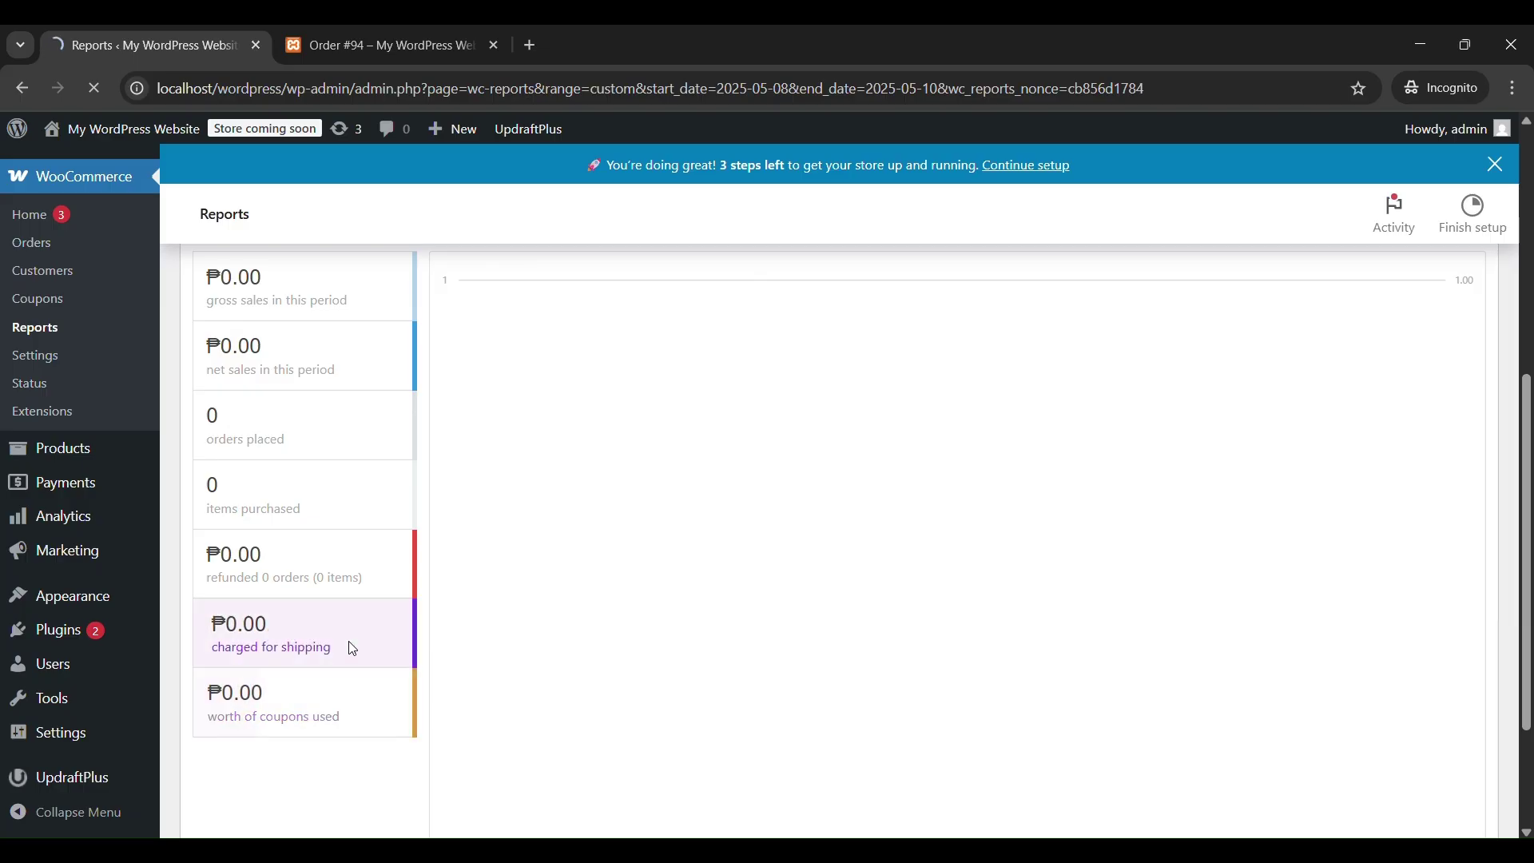
pyautogui.scroll(-1, 349, 641)
pyautogui.scroll(-3, 353, 649)
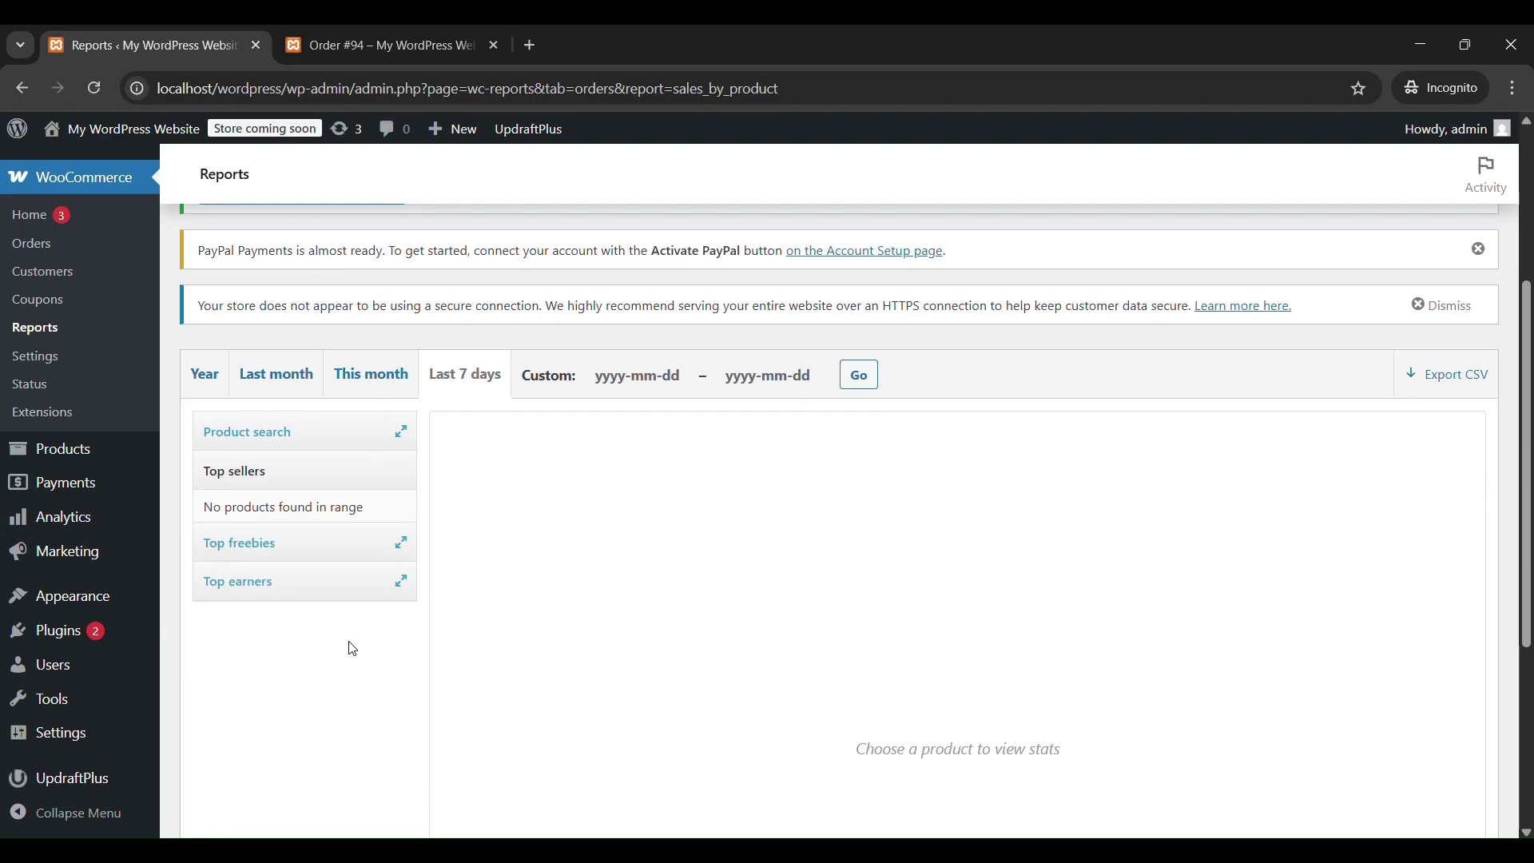
pyautogui.scroll(-4, 353, 649)
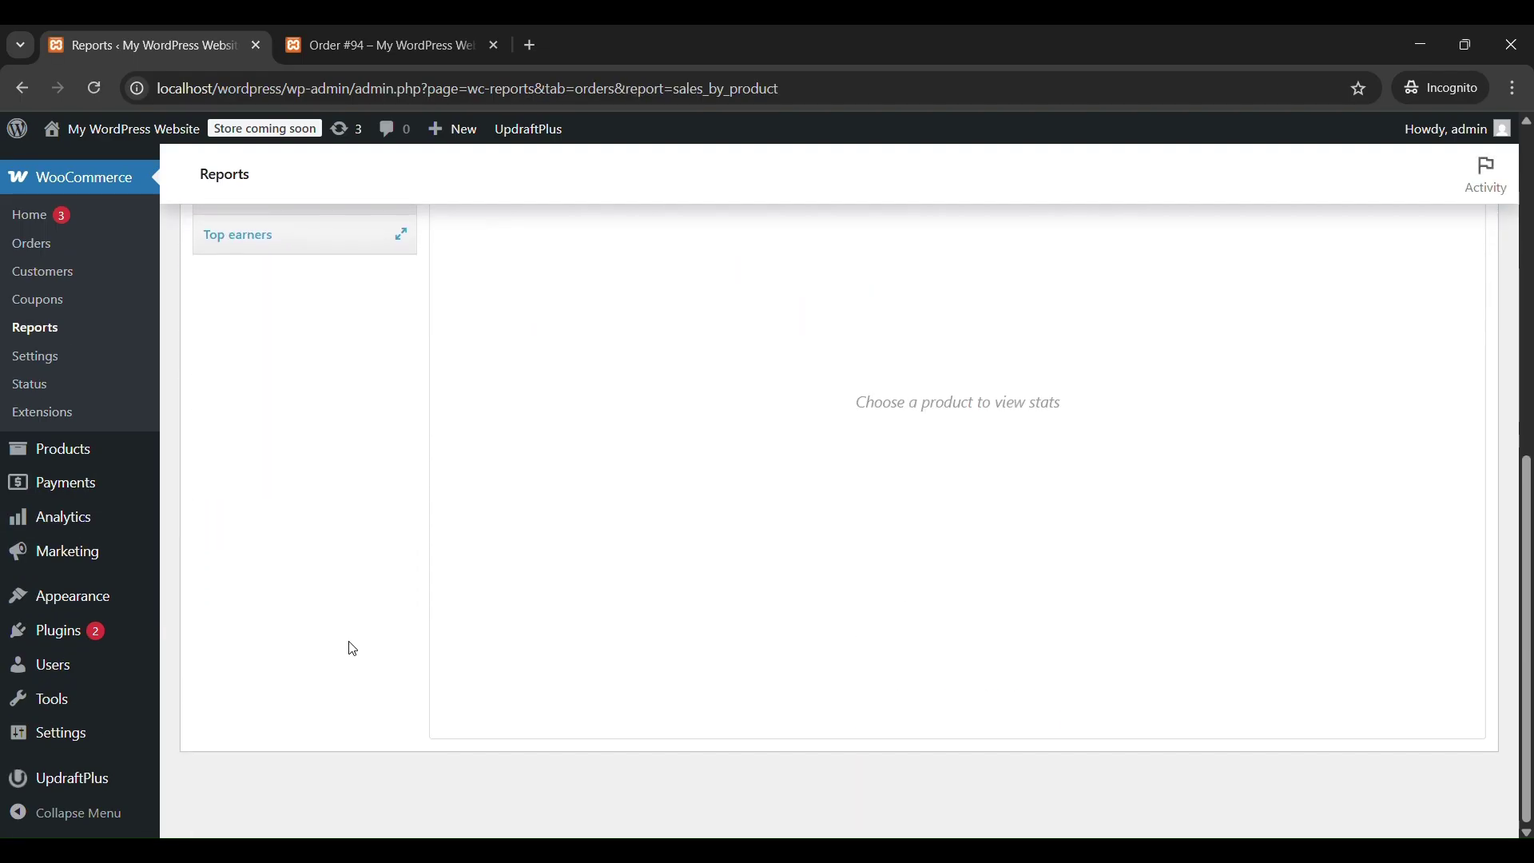
pyautogui.scroll(4, 353, 649)
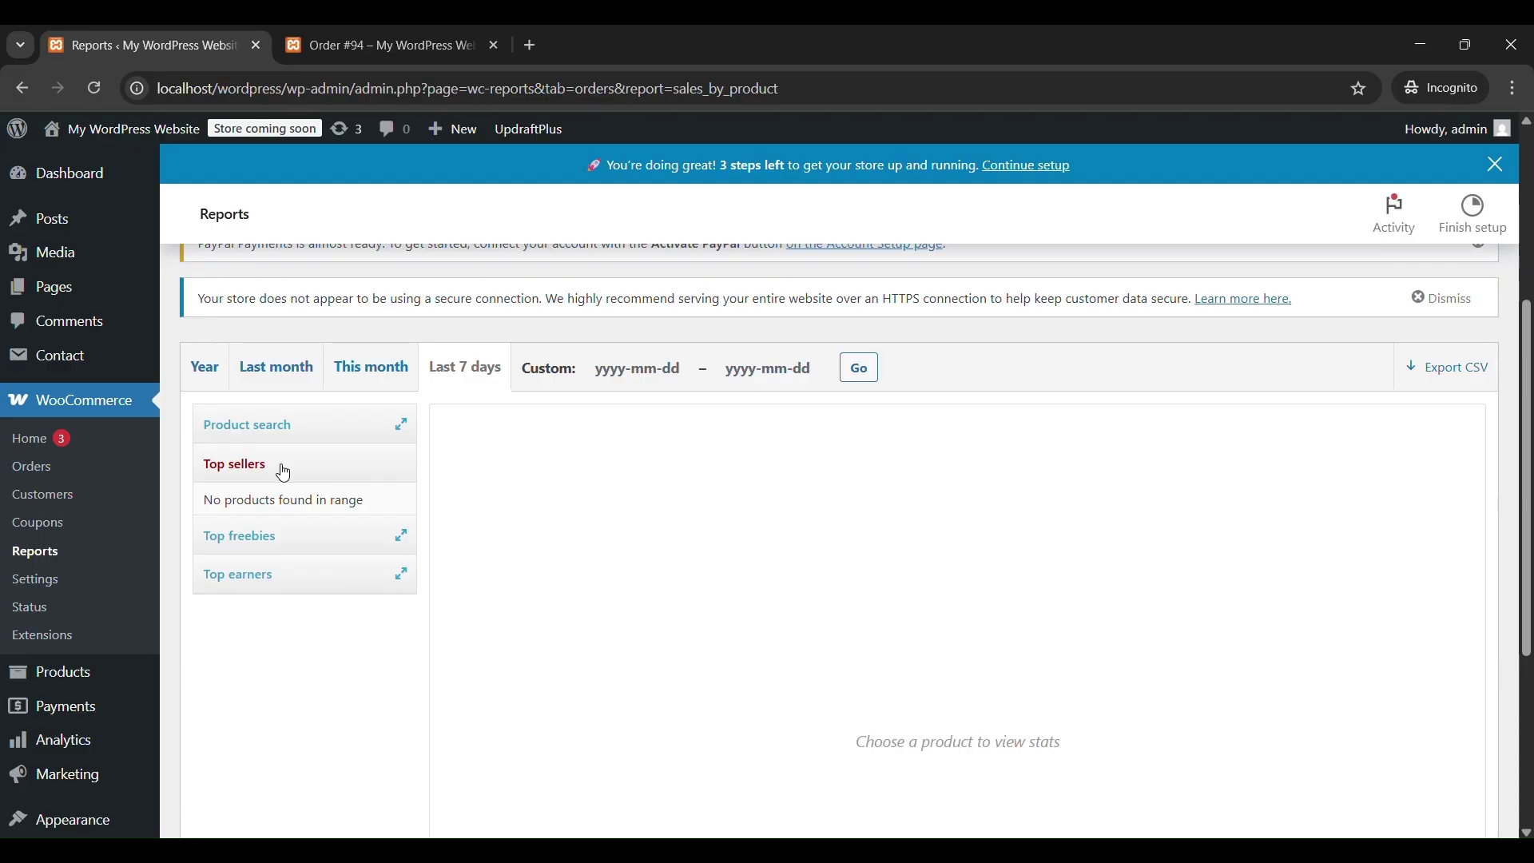
pyautogui.click(256, 426)
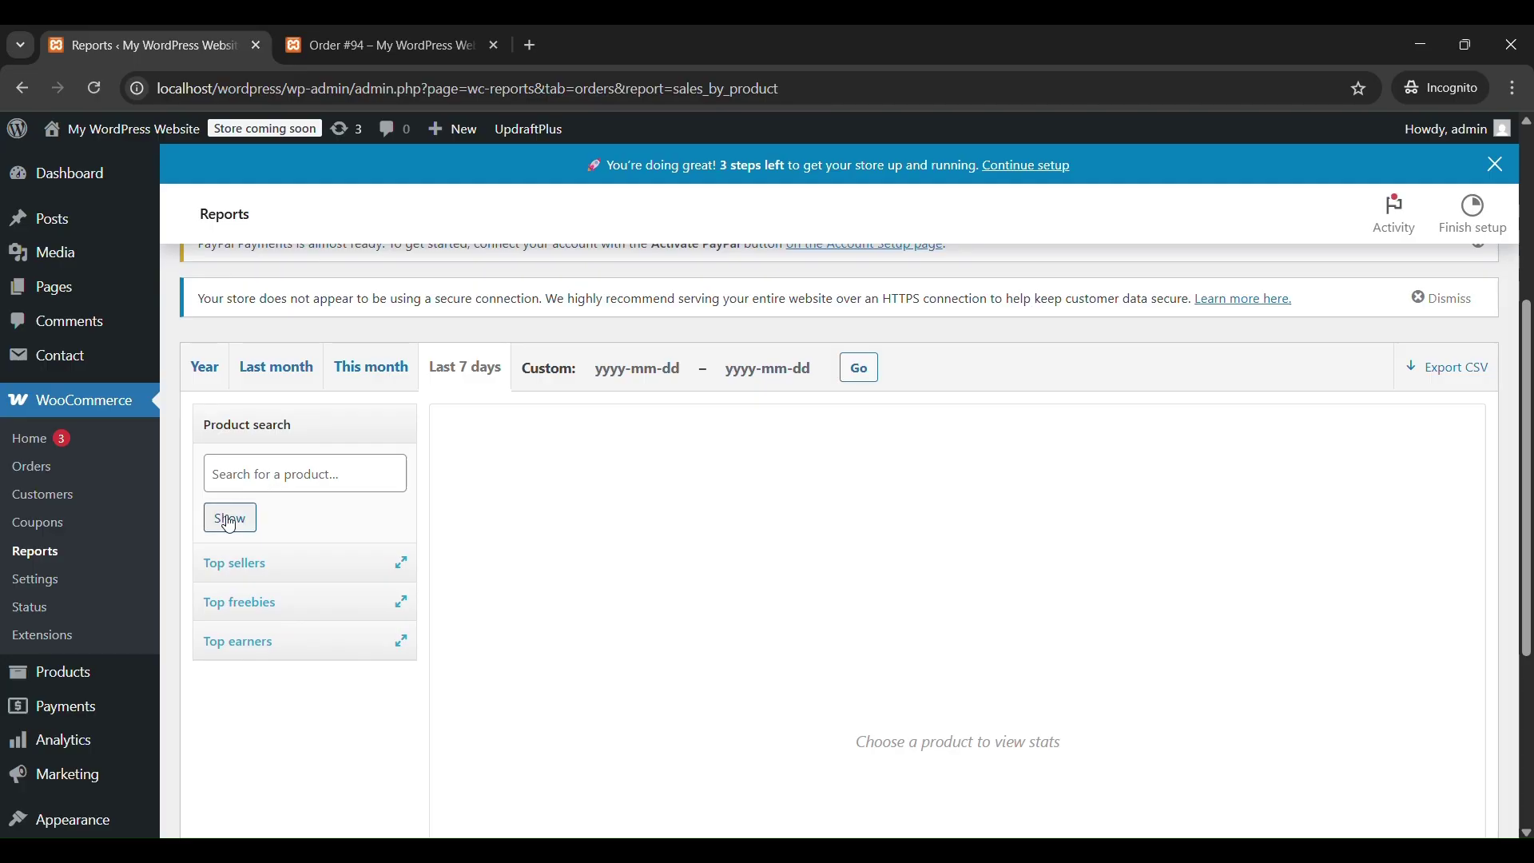
pyautogui.click(70, 683)
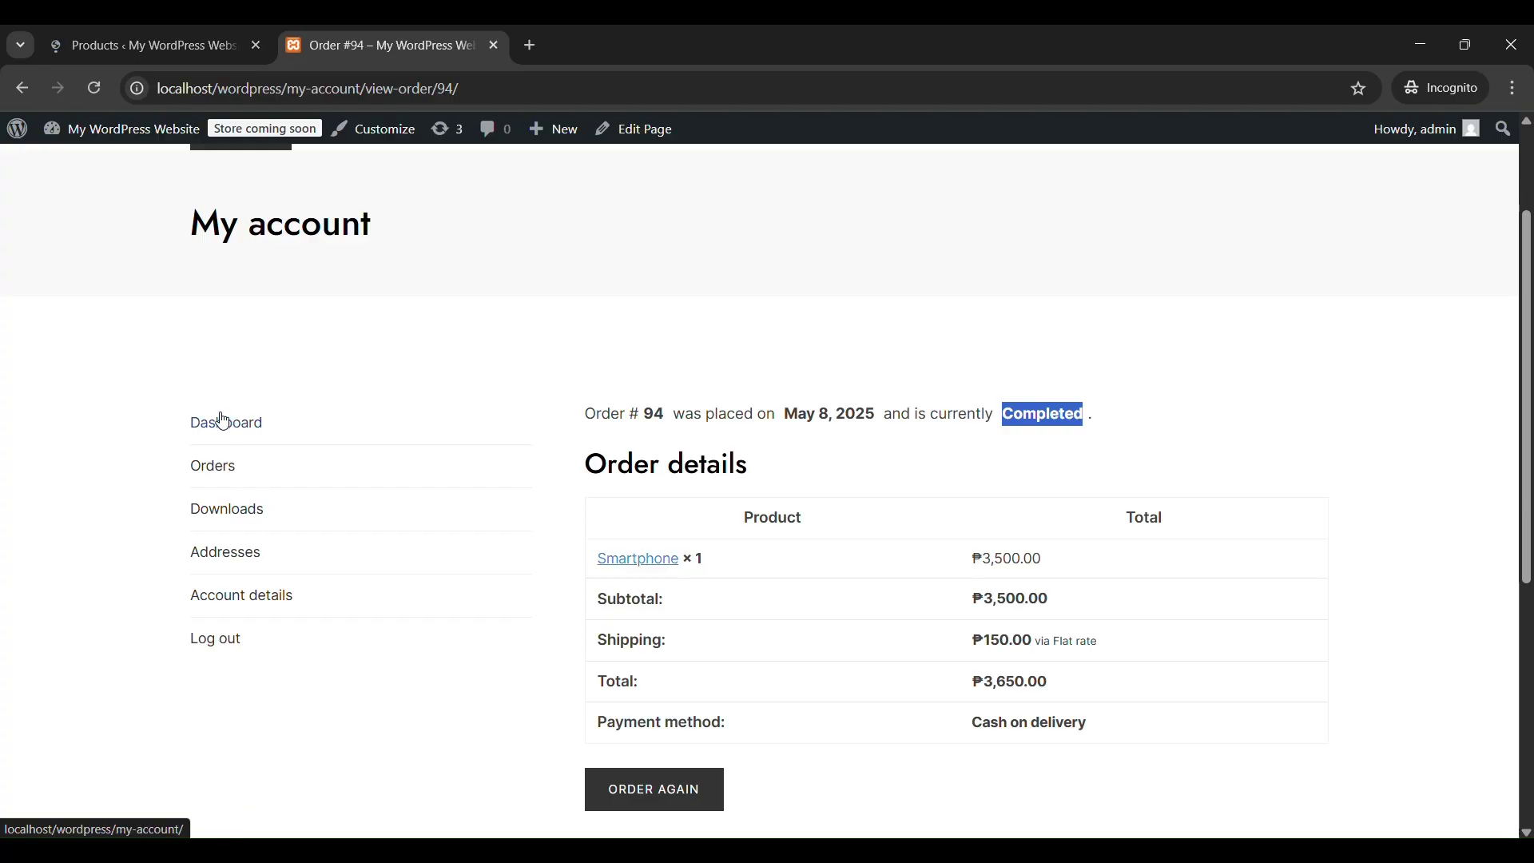
# Browse the storefront's Electronics category and open the Smartphone product page.
pyautogui.scroll(2, 223, 414)
pyautogui.moveTo(280, 296)
pyautogui.click(267, 335)
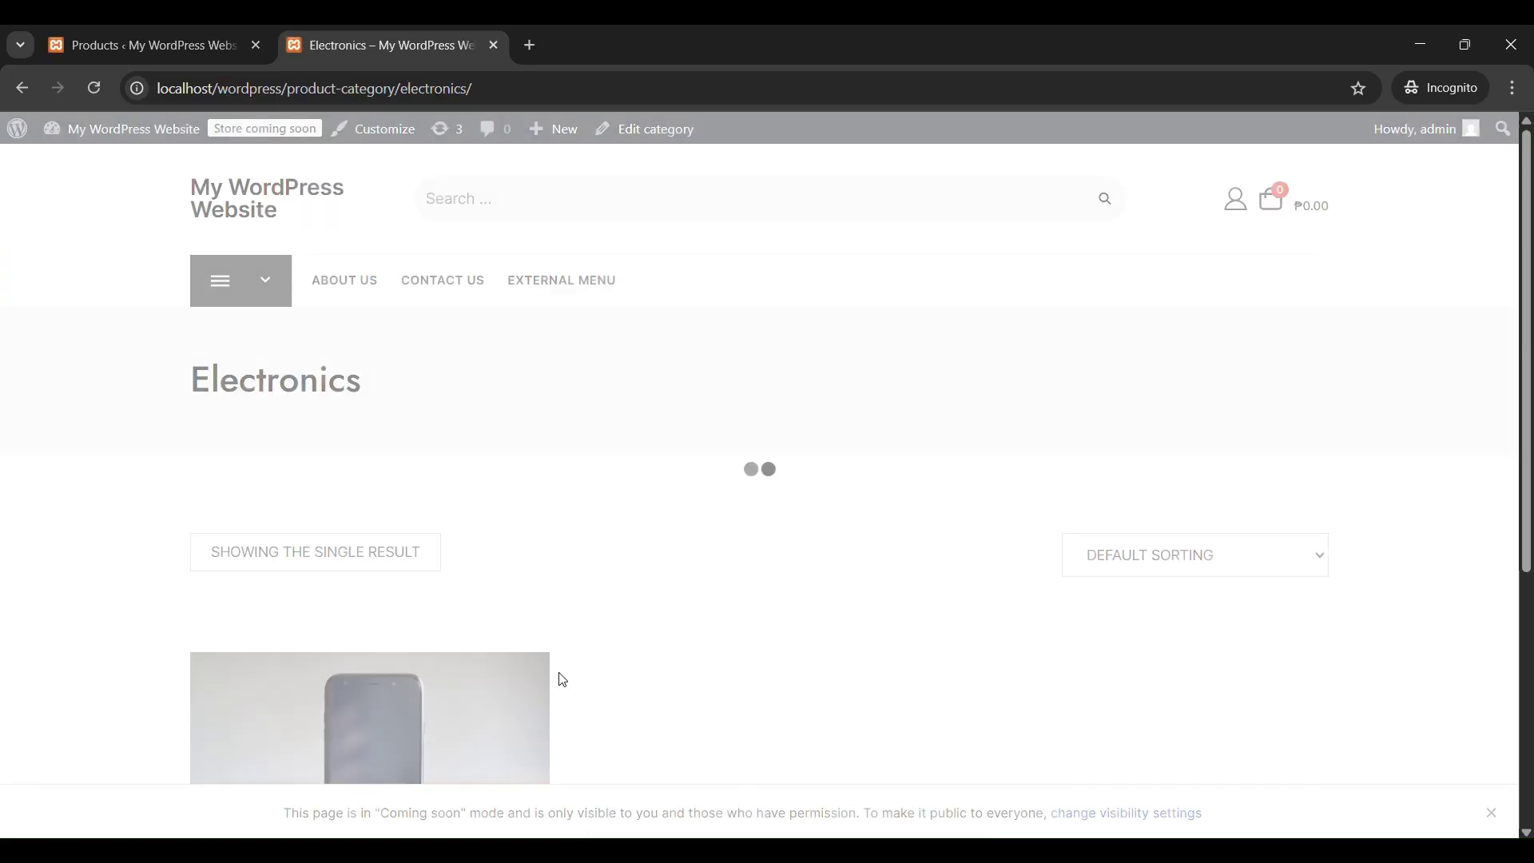
pyautogui.scroll(-5, 639, 671)
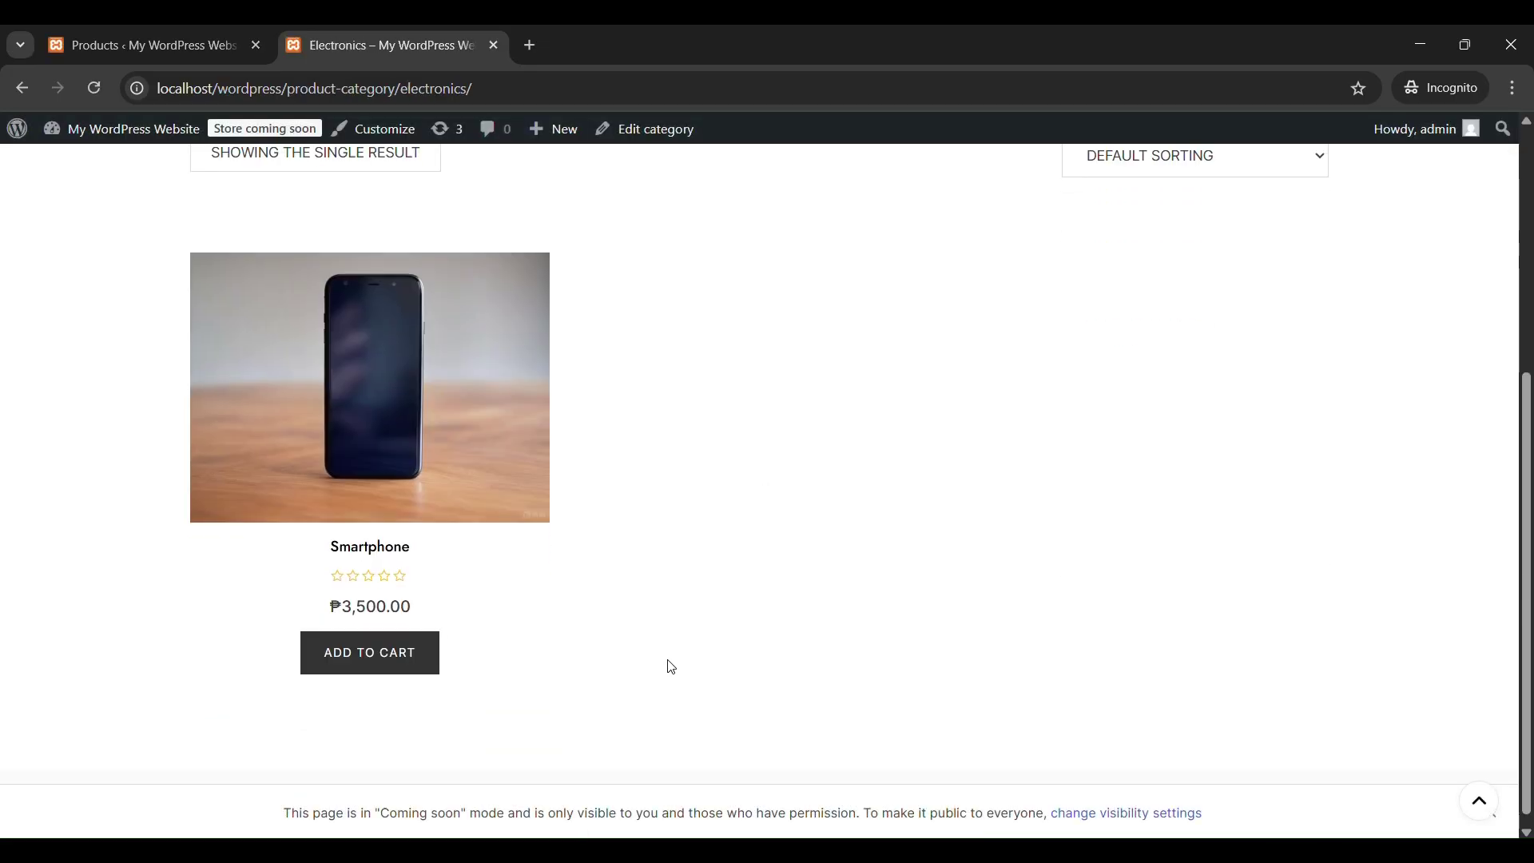
pyautogui.scroll(1, 560, 623)
pyautogui.click(424, 575)
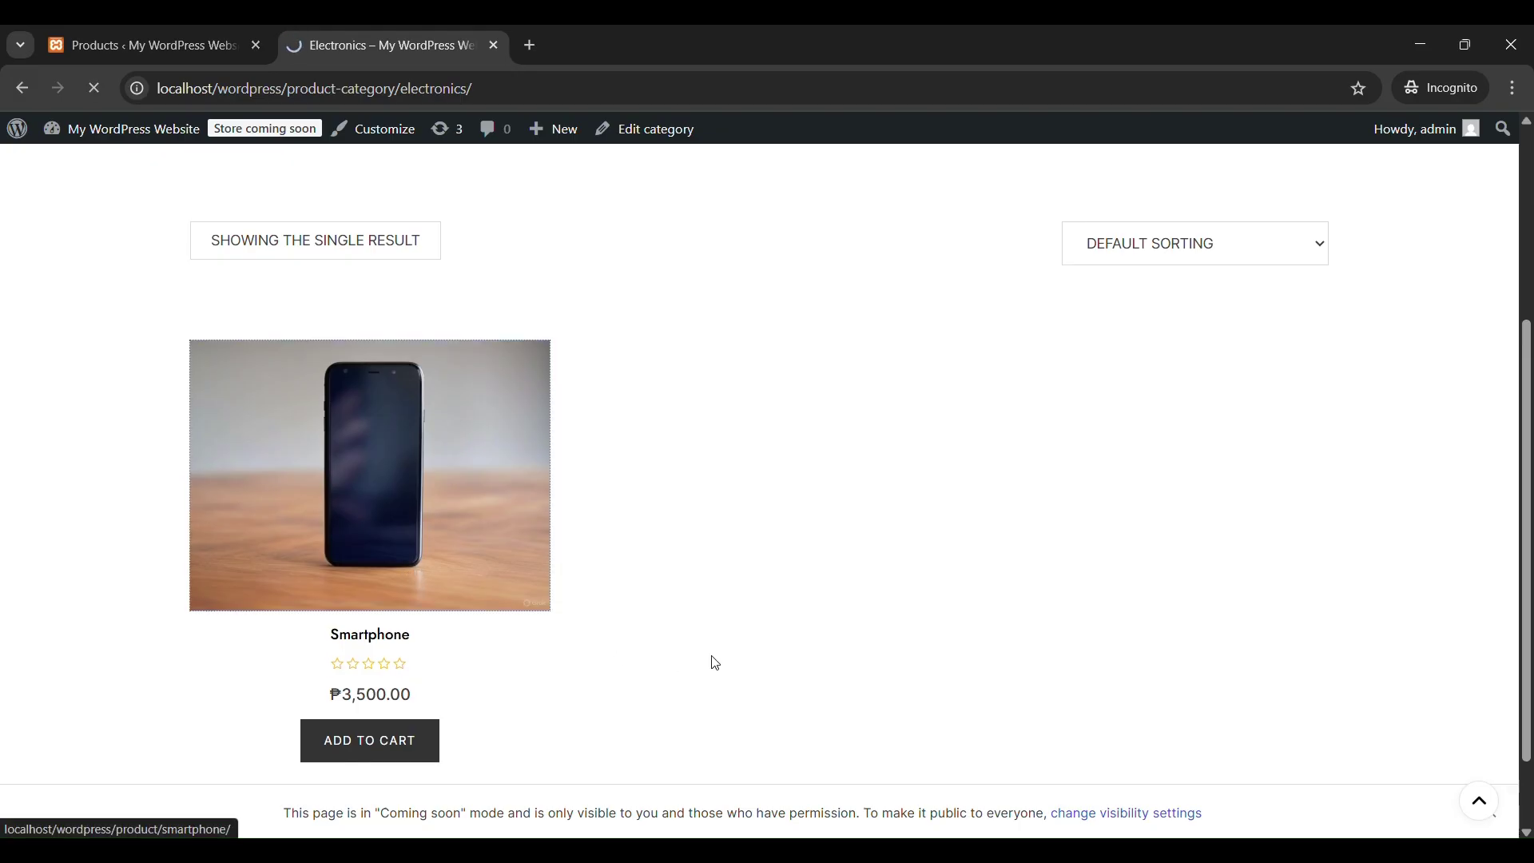
# Return to the admin Products list showing Smartphone at ₱3,500.00 with 14 in stock.
pyautogui.click(147, 47)
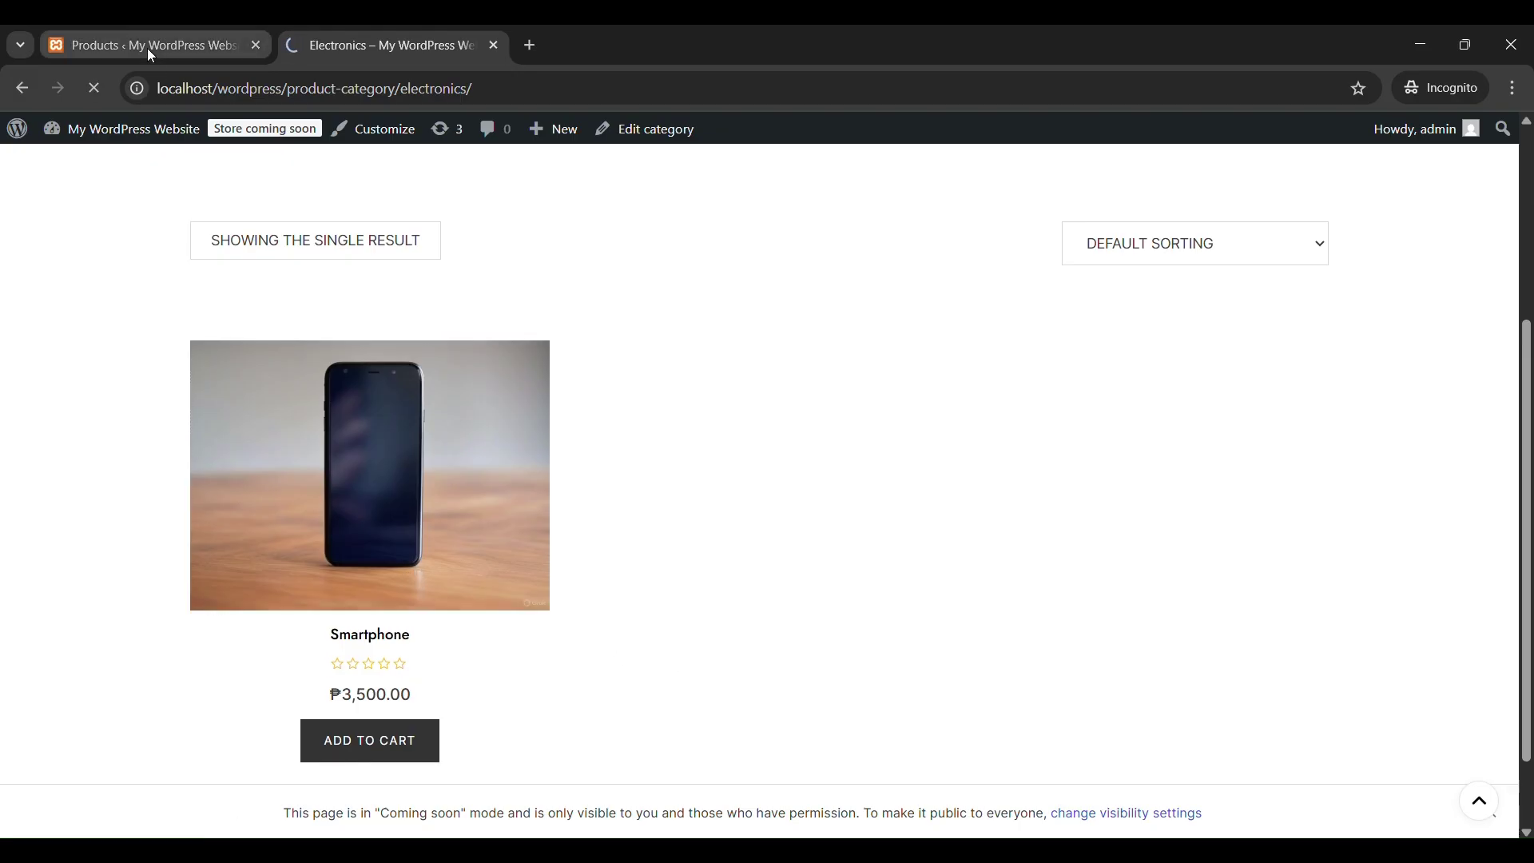
pyautogui.scroll(-1, 745, 625)
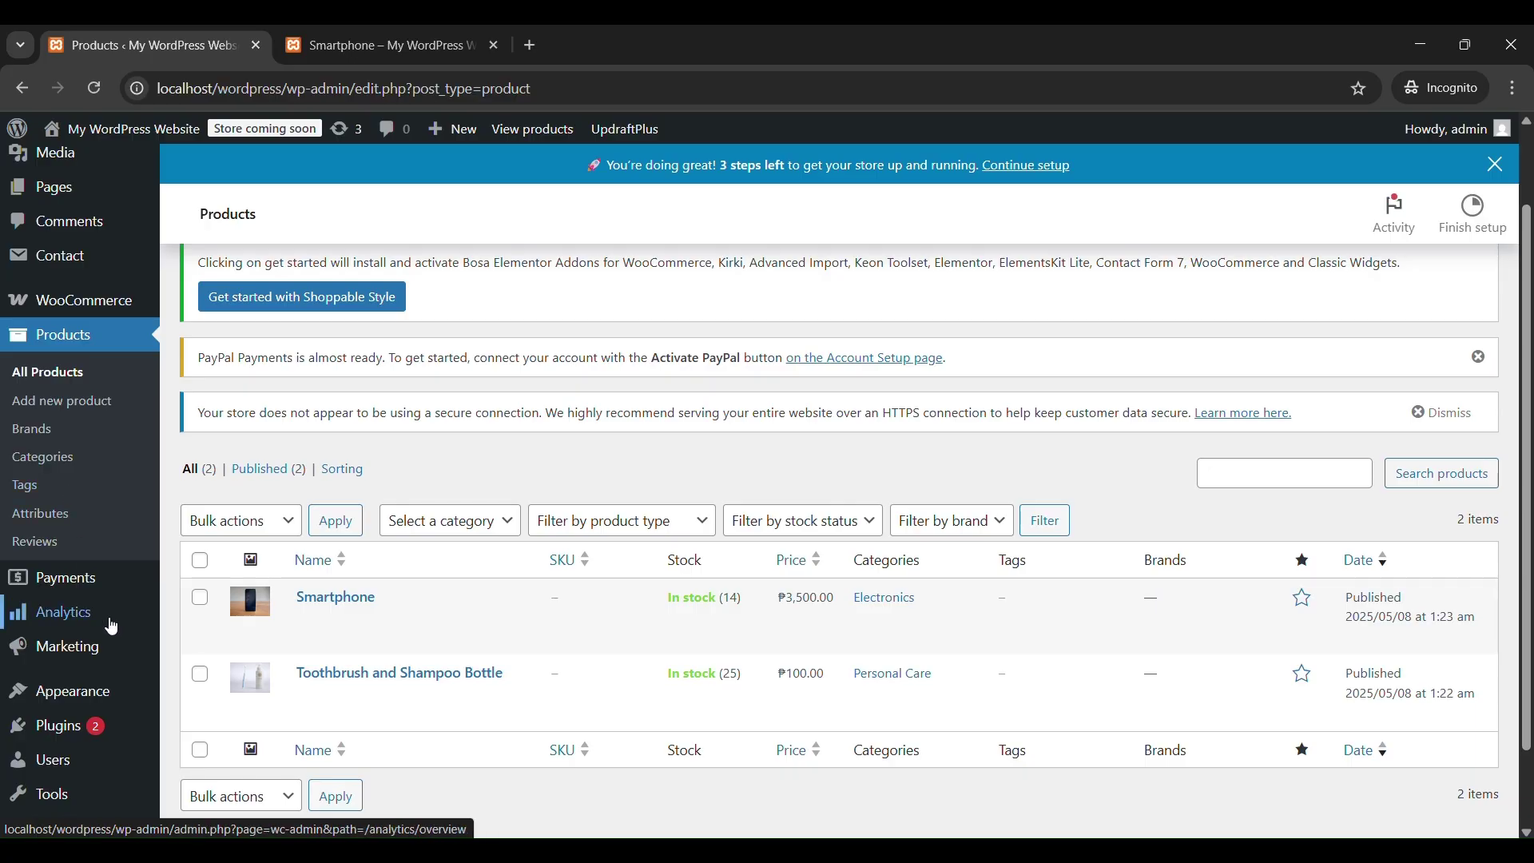
pyautogui.click(76, 728)
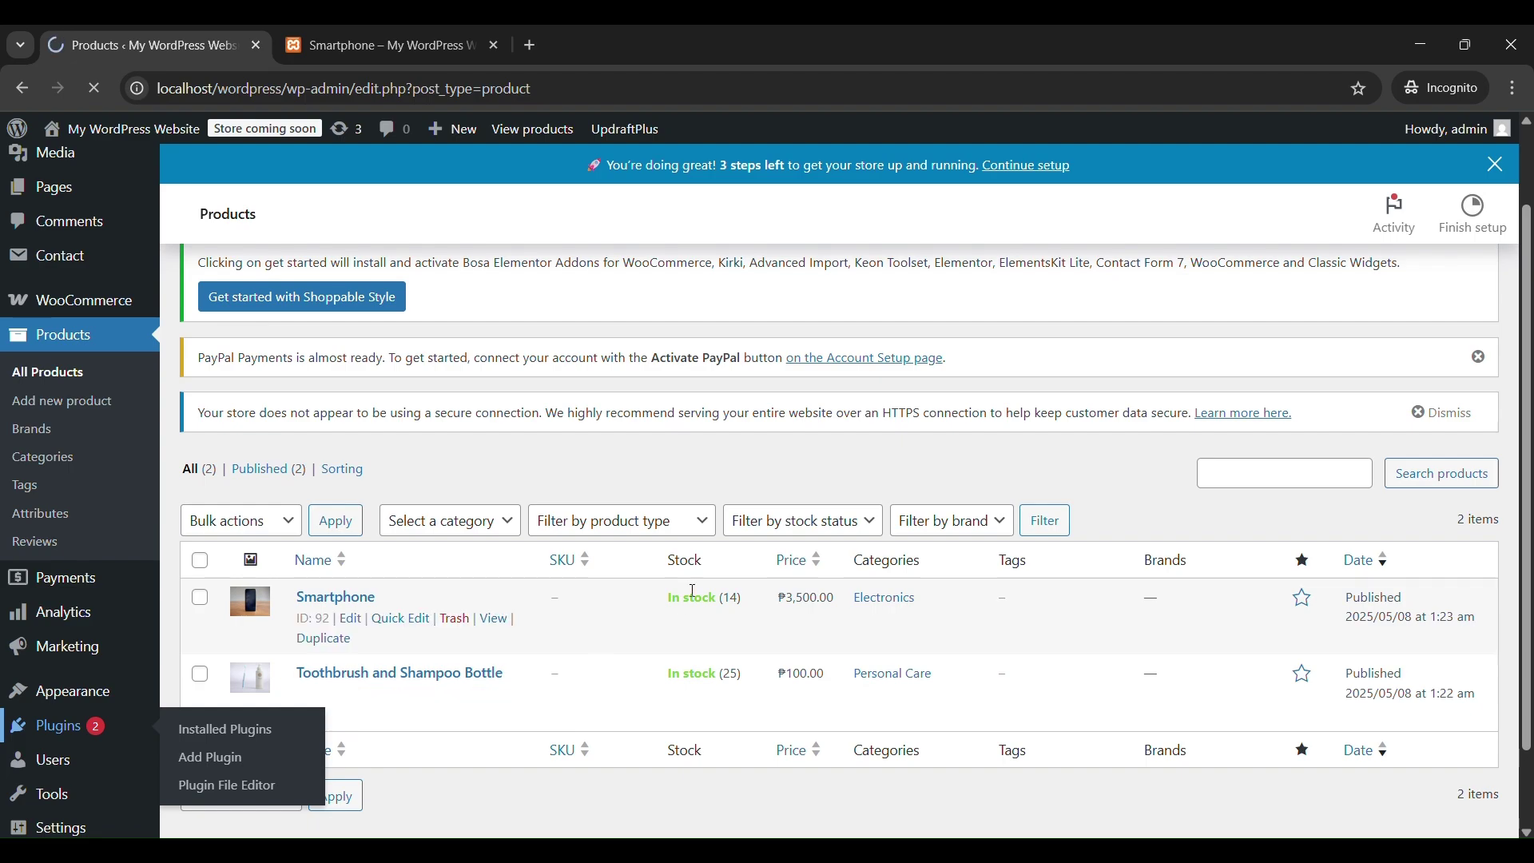
# Update WooCommerce from 9.8.3 to 9.8.4 on the Installed Plugins page.
pyautogui.scroll(-8, 674, 613)
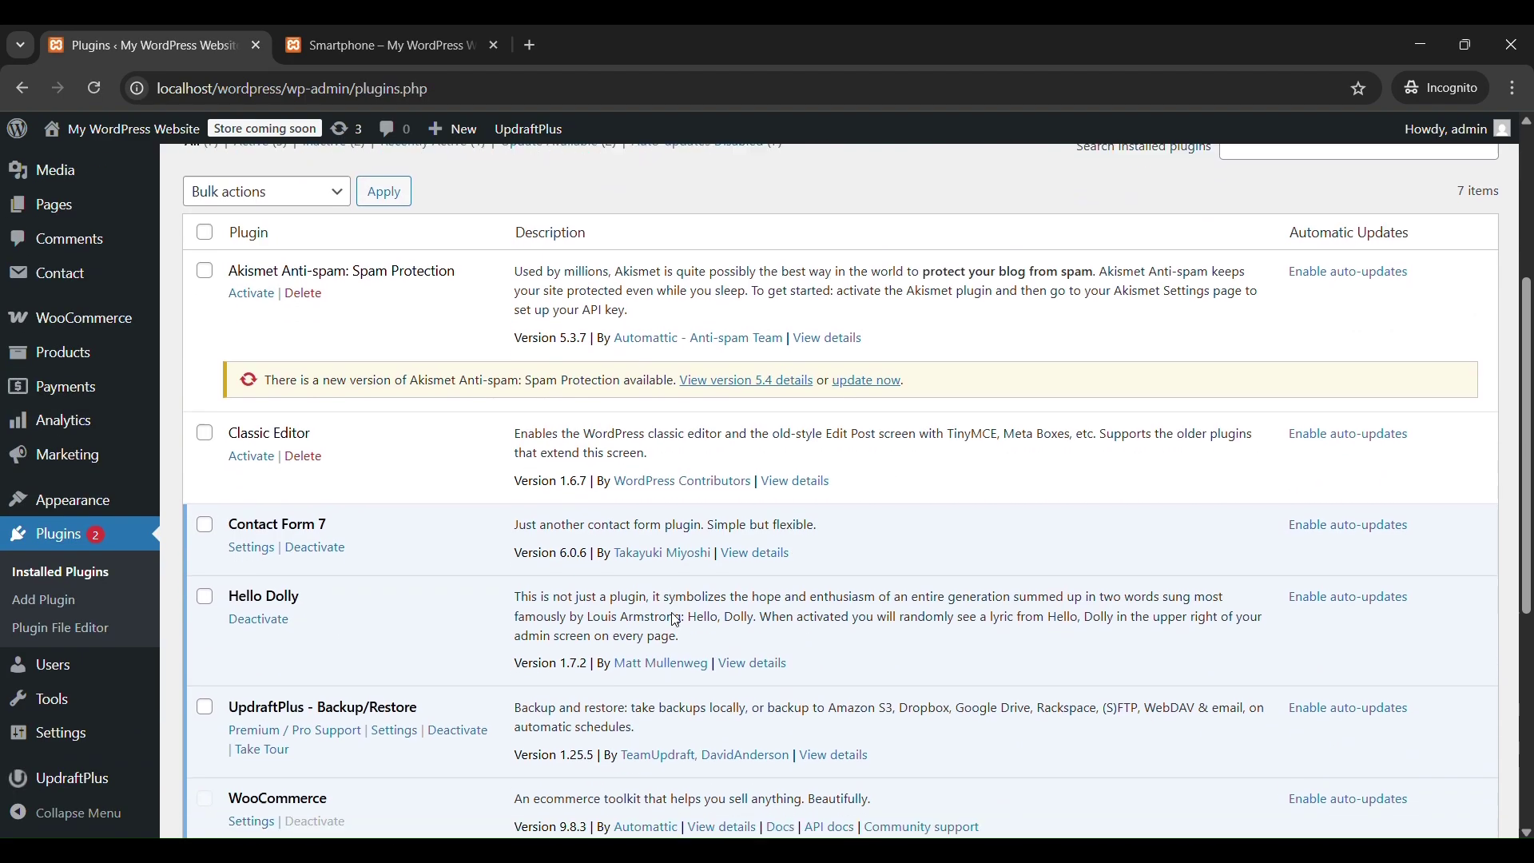
pyautogui.click(765, 662)
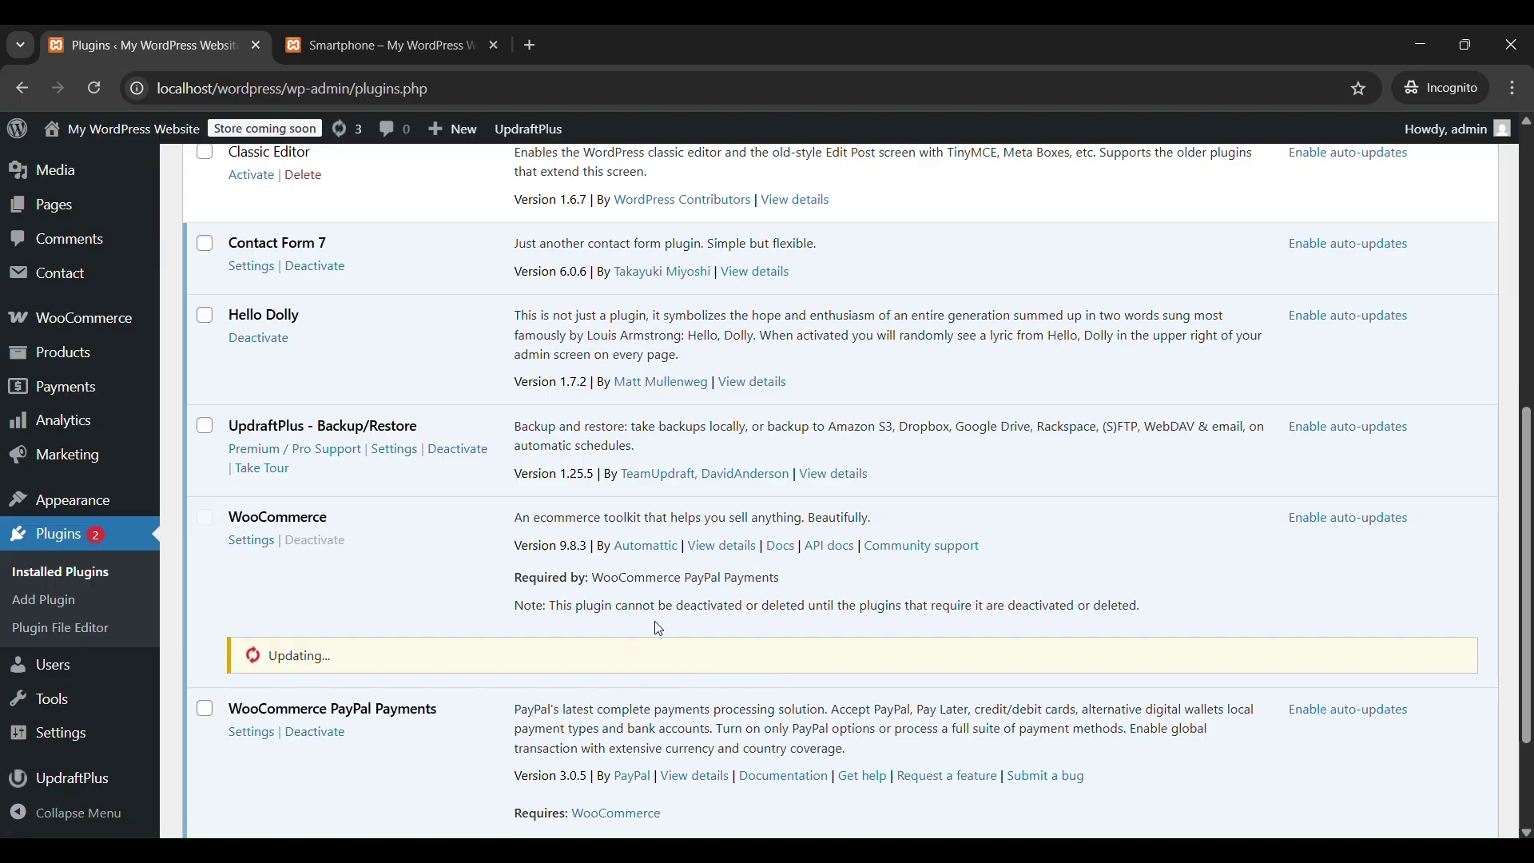
pyautogui.scroll(-1, 659, 629)
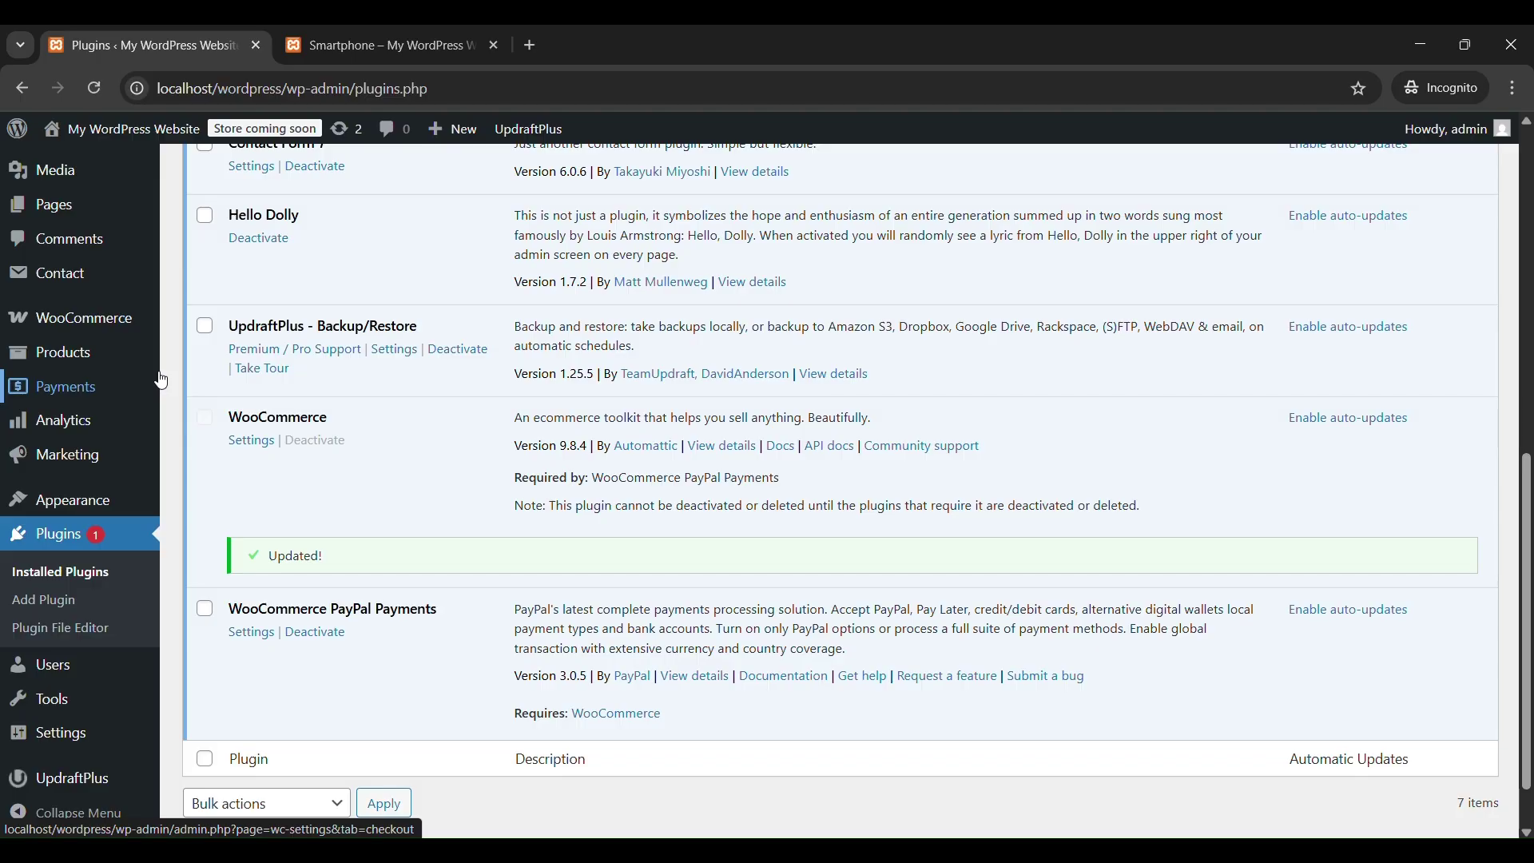
# Open the WooCommerce Reports page showing last 7 days' gross sales.
pyautogui.moveTo(53, 358)
pyautogui.moveTo(70, 331)
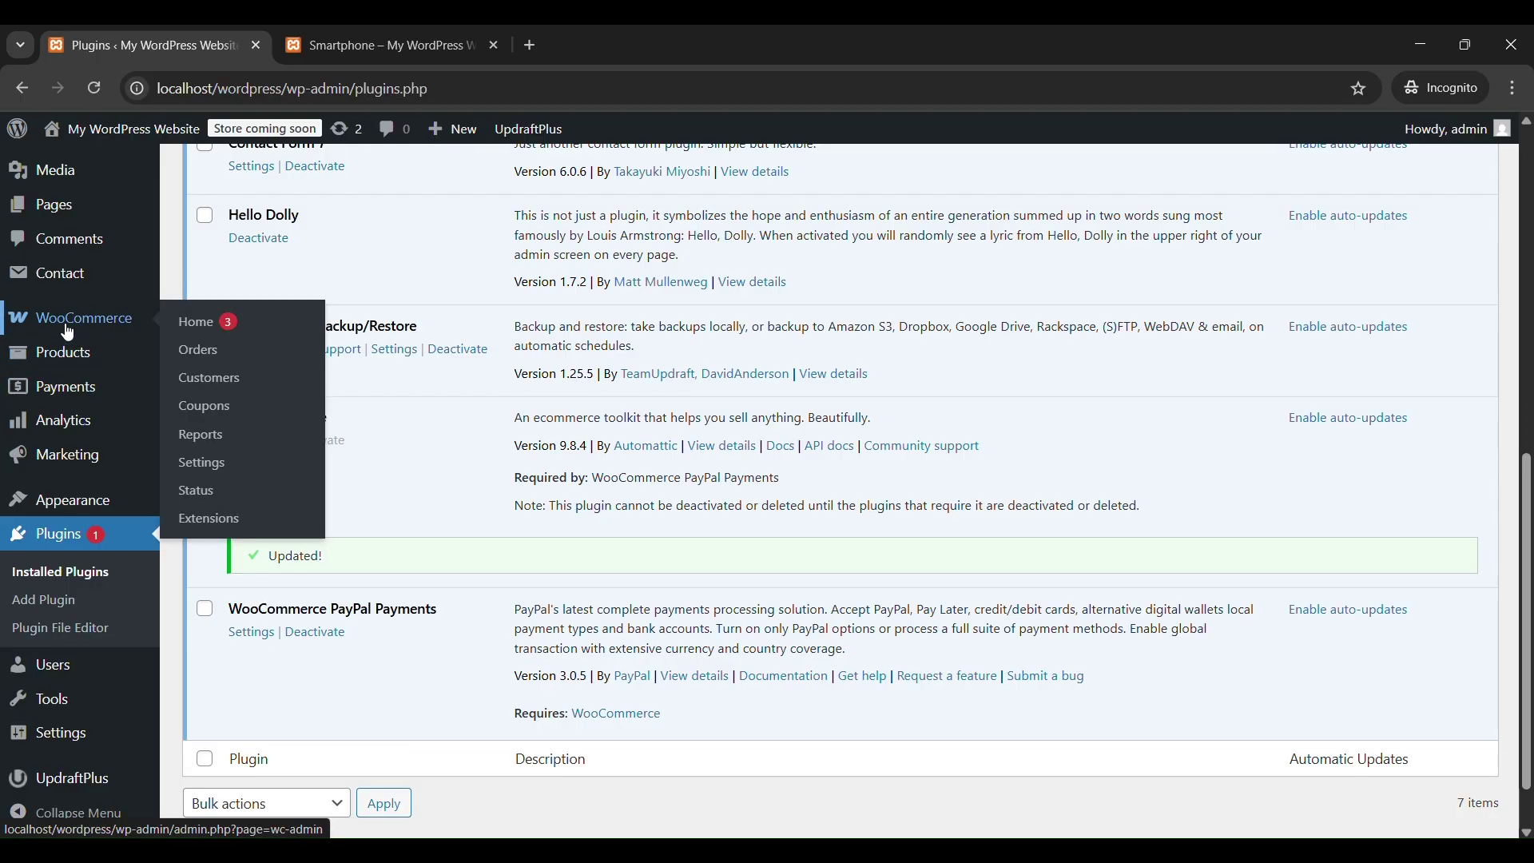
pyautogui.click(204, 434)
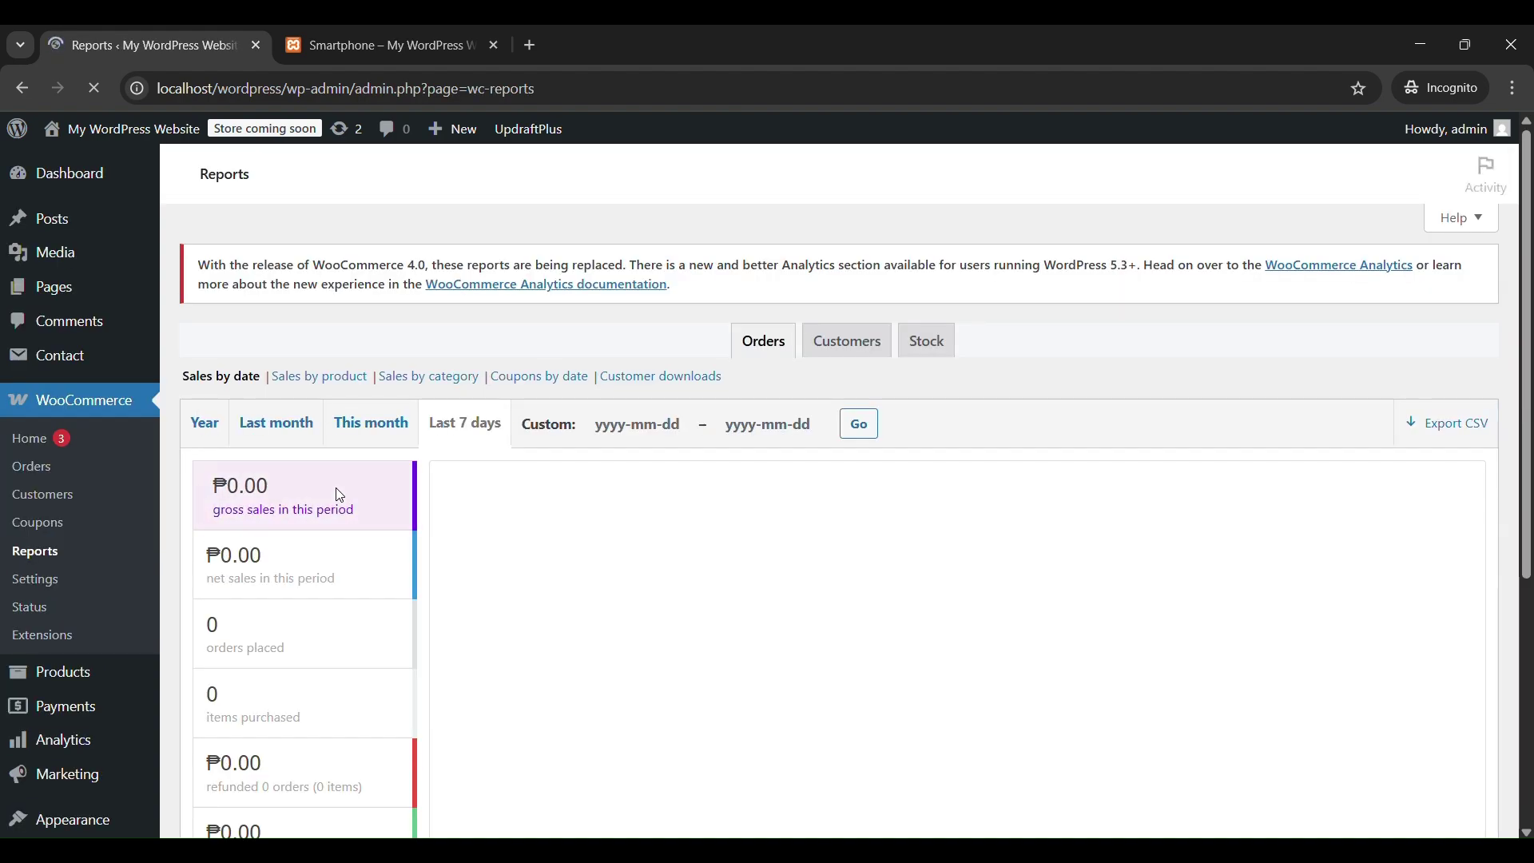
pyautogui.scroll(-6, 578, 552)
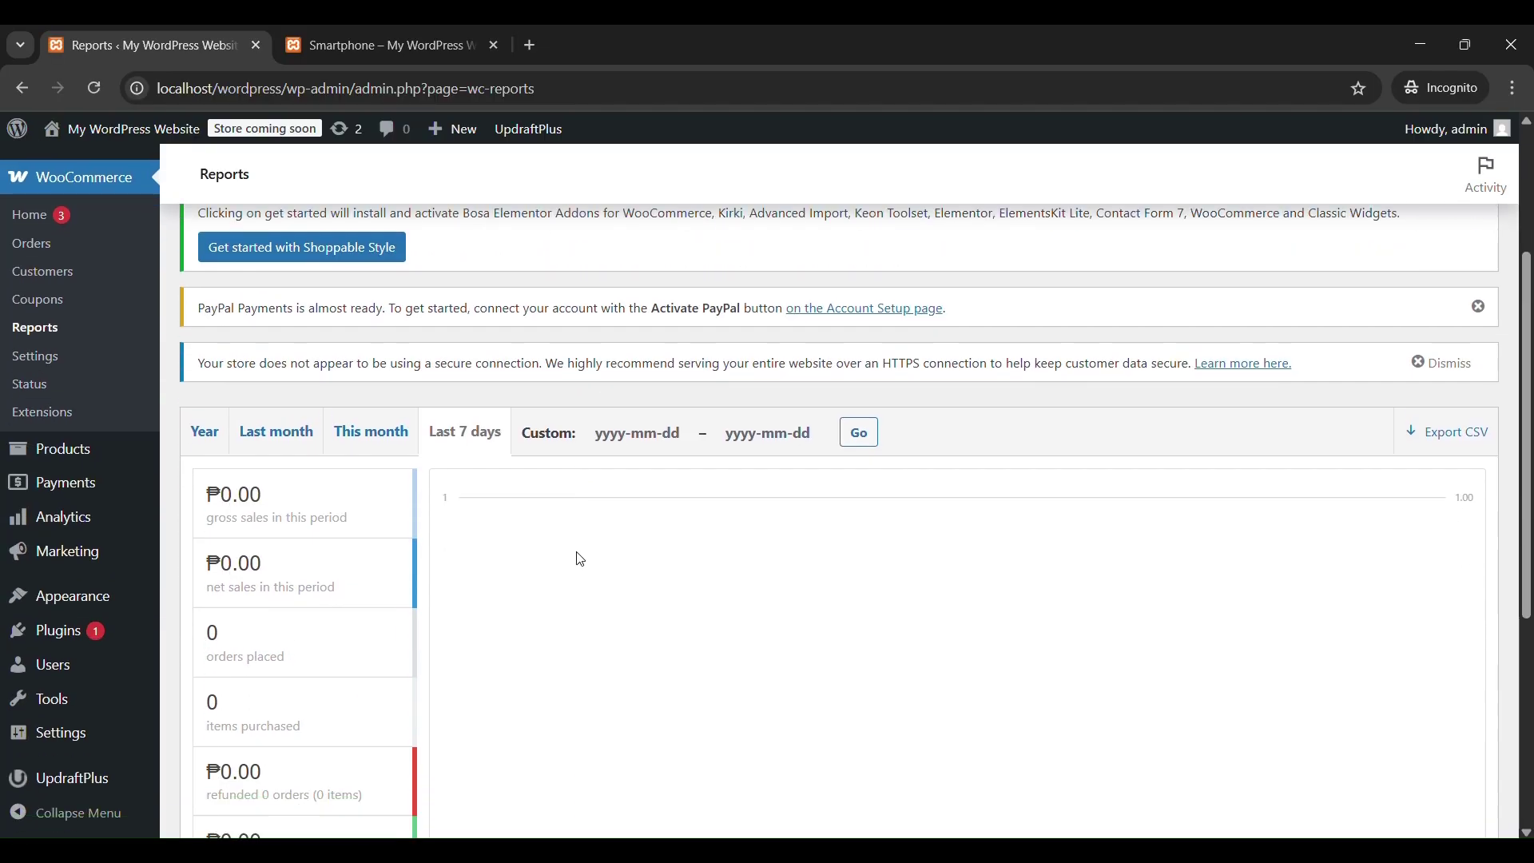
pyautogui.scroll(4, 580, 558)
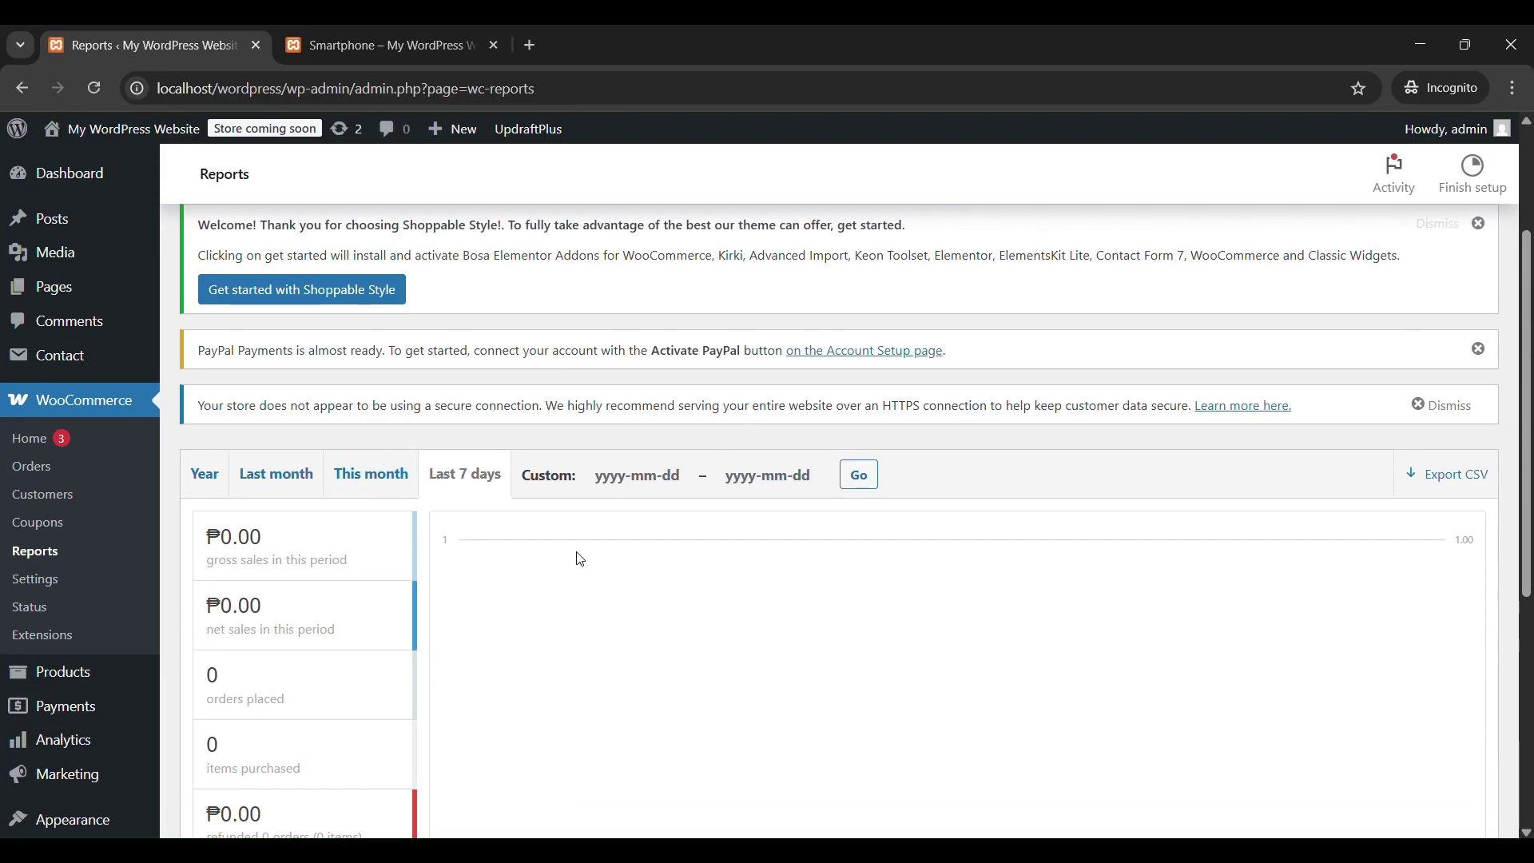
# Dismiss the insecure-connection warning and close the PayPal and Shoppable Style notices.
pyautogui.click(1442, 403)
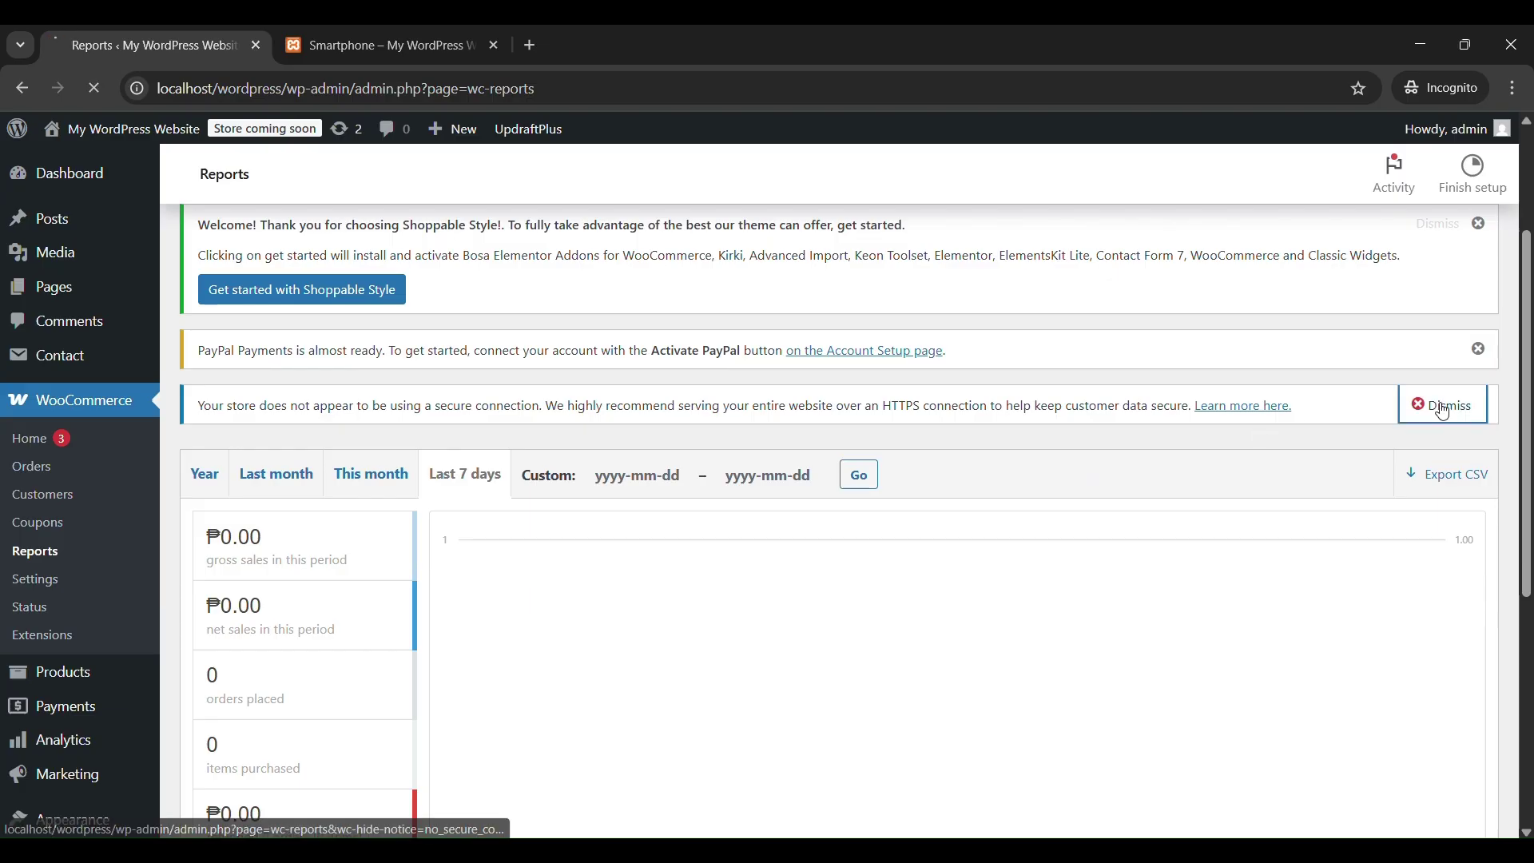
pyautogui.click(1480, 349)
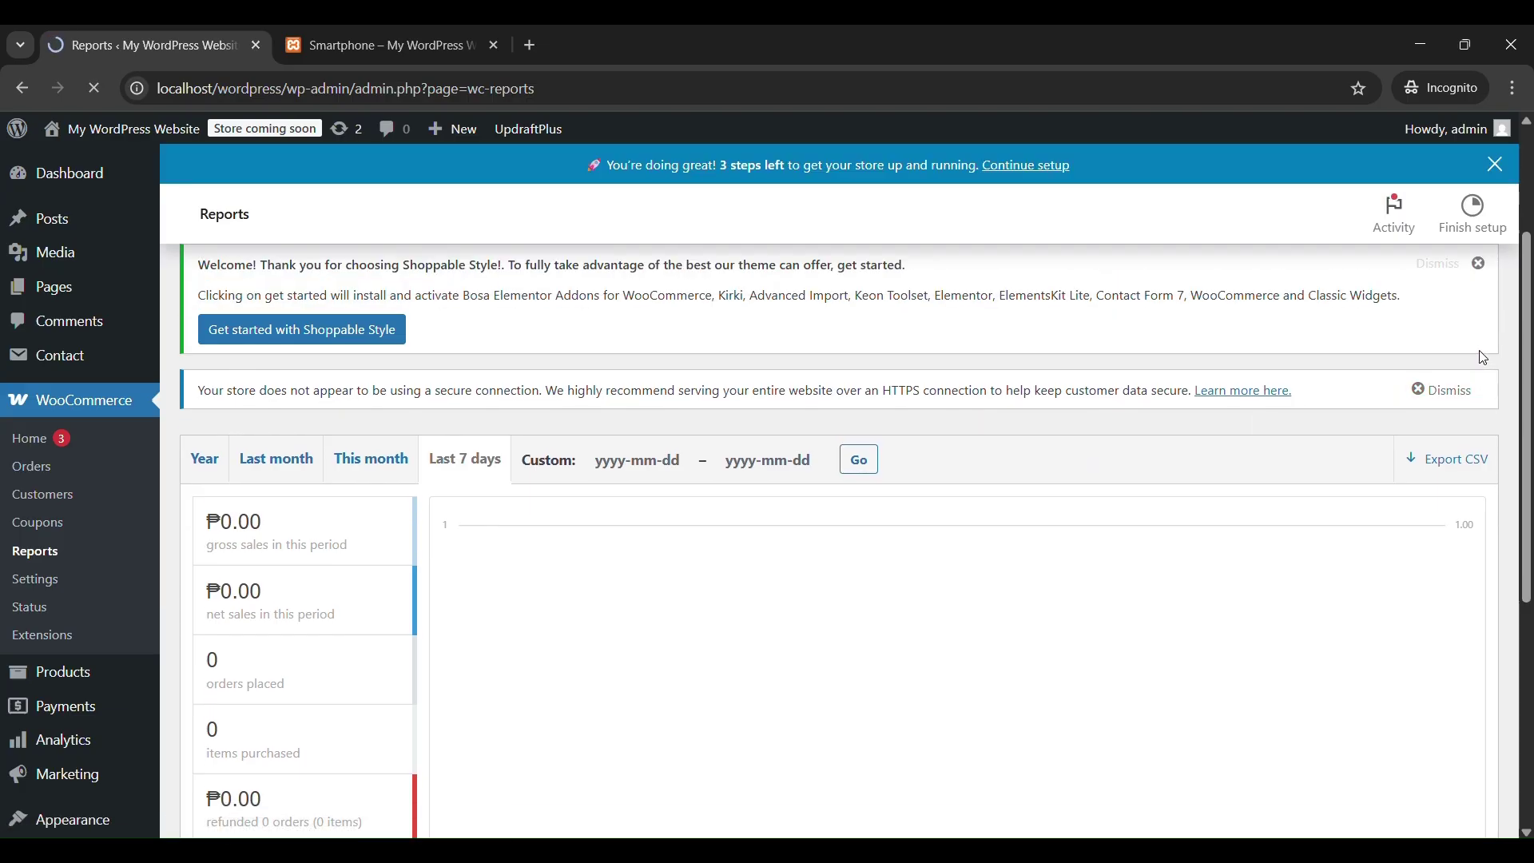
pyautogui.click(1481, 266)
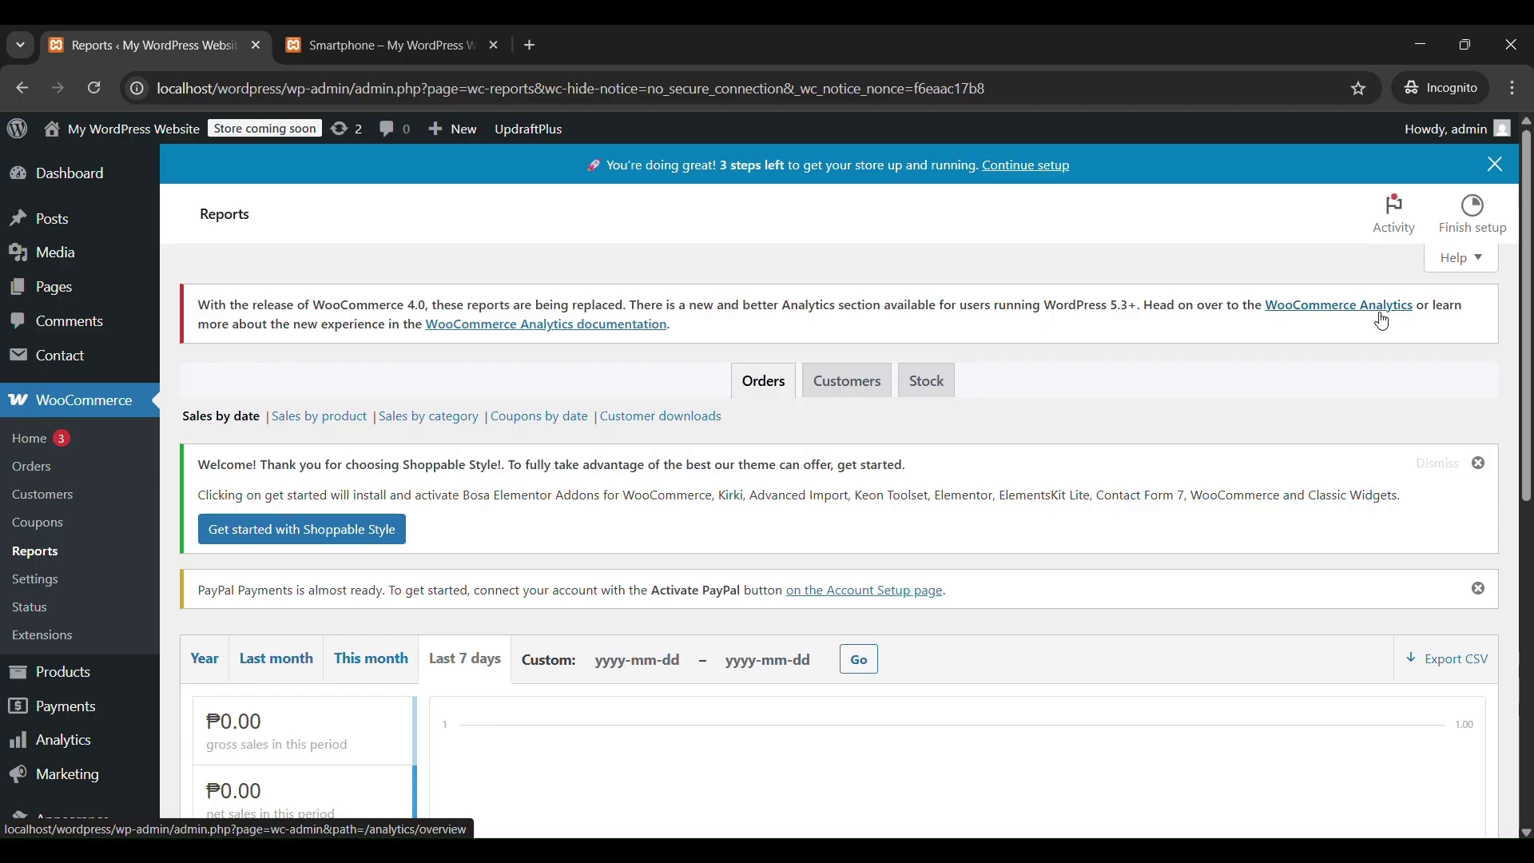
pyautogui.click(59, 751)
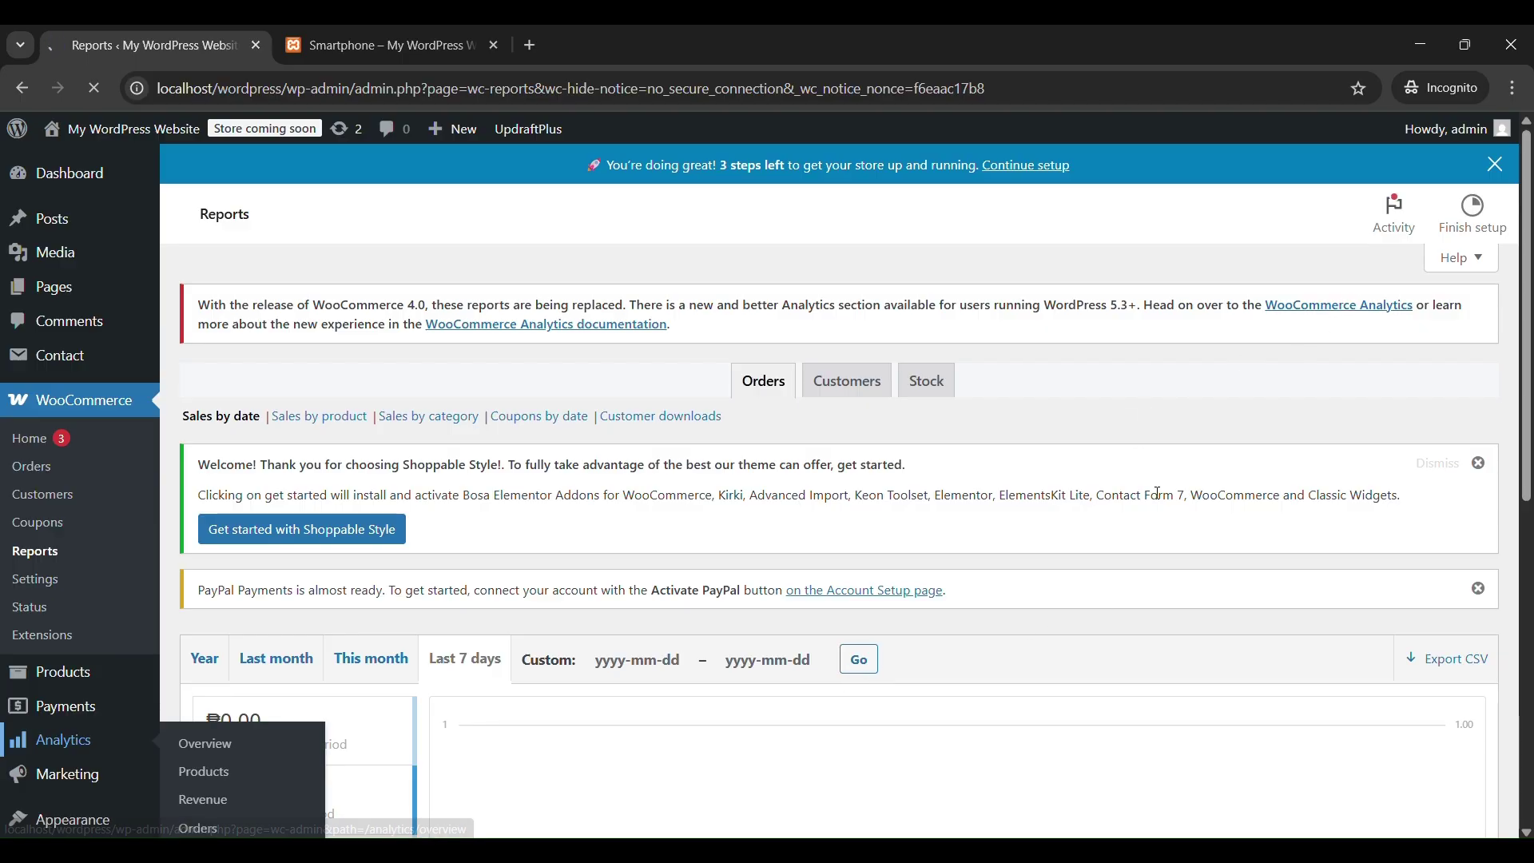
pyautogui.scroll(-2, 1158, 493)
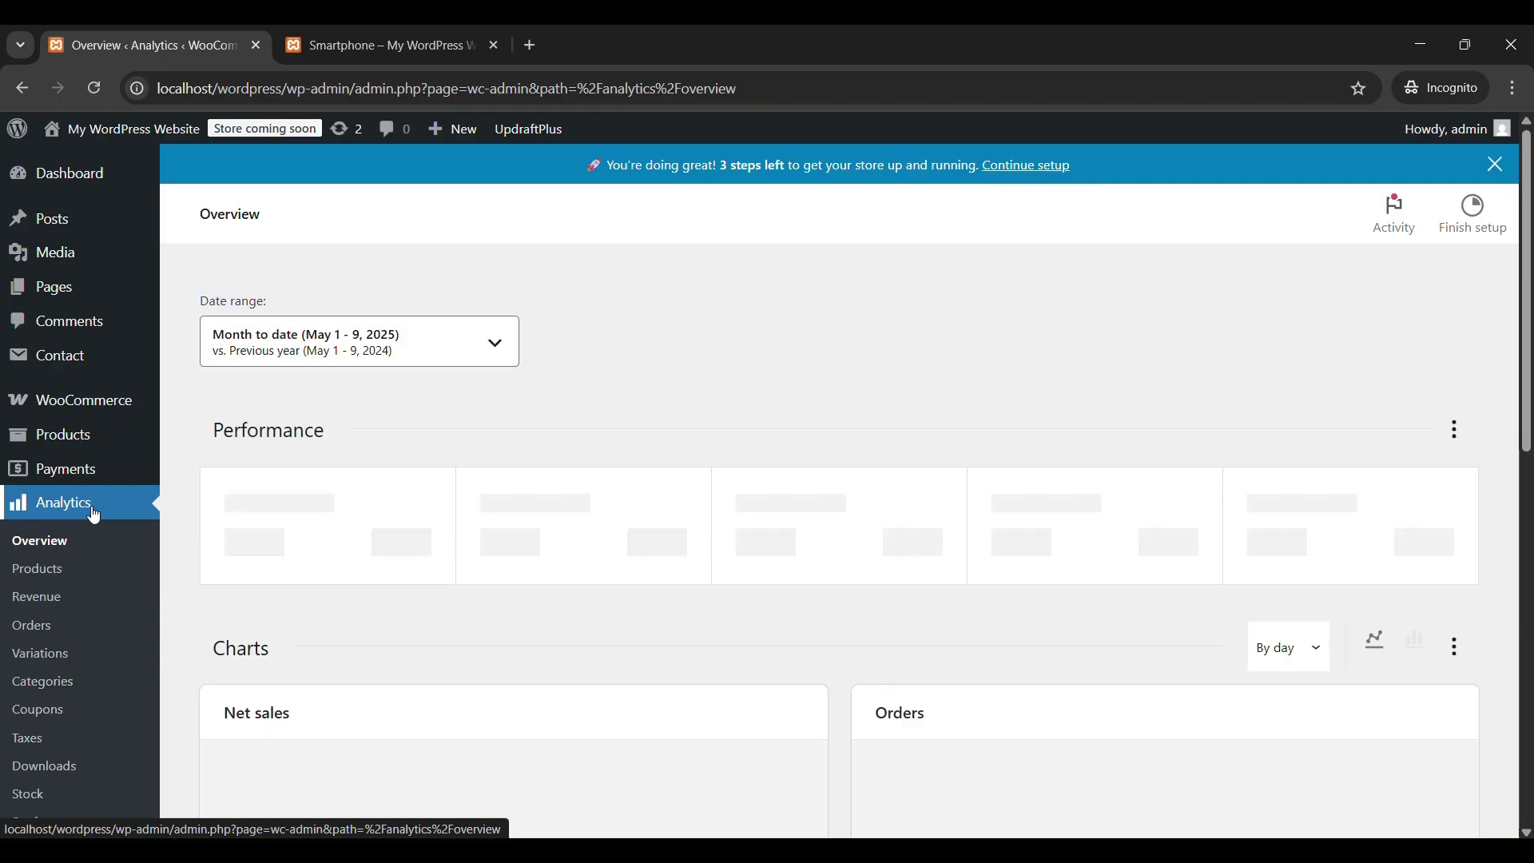
pyautogui.scroll(-3, 647, 502)
pyautogui.scroll(2, 663, 502)
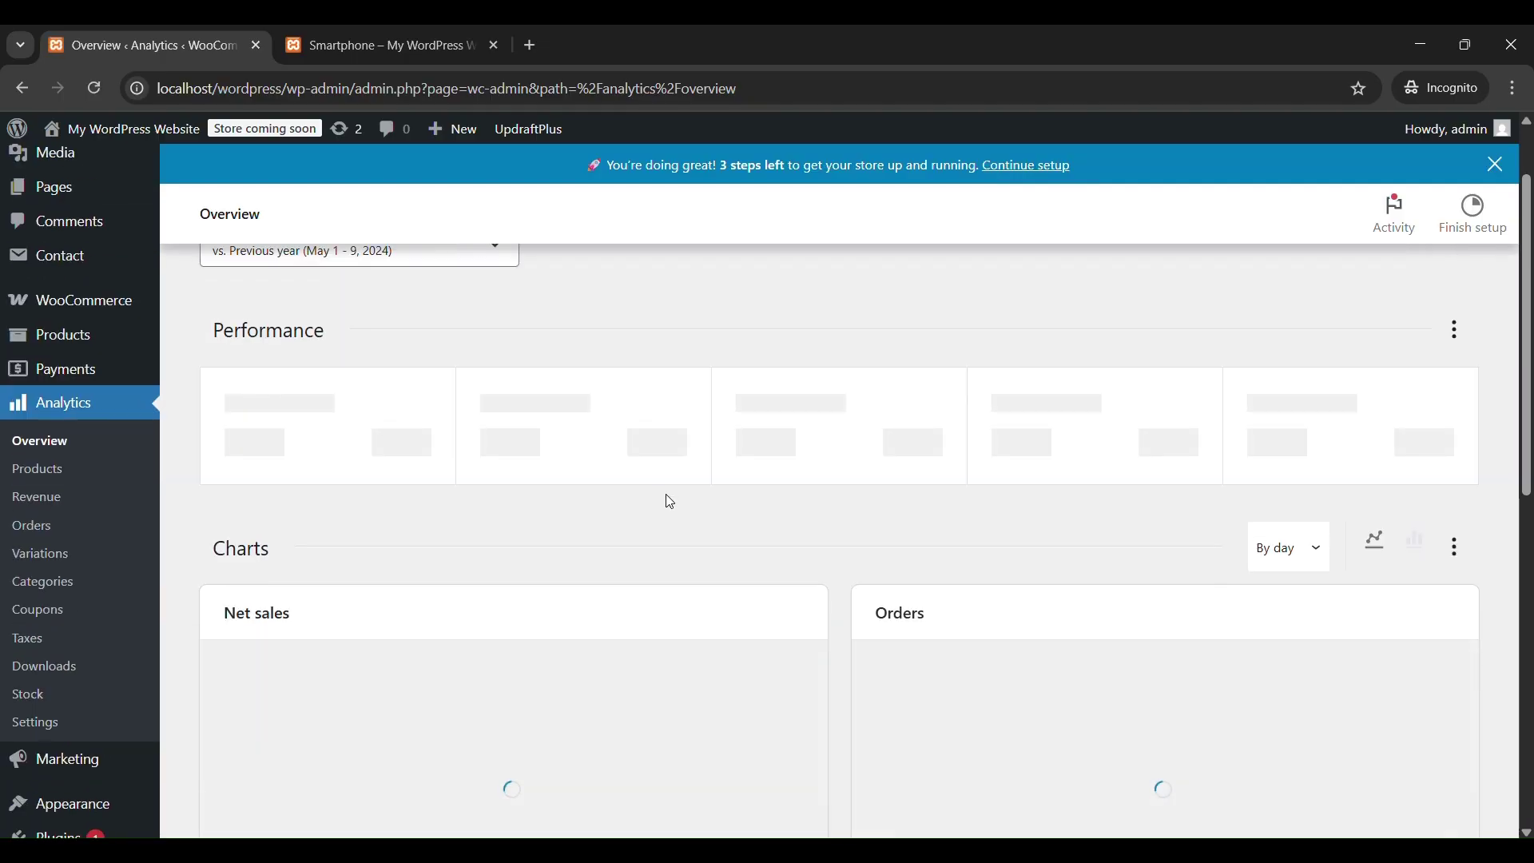
pyautogui.scroll(1, 670, 502)
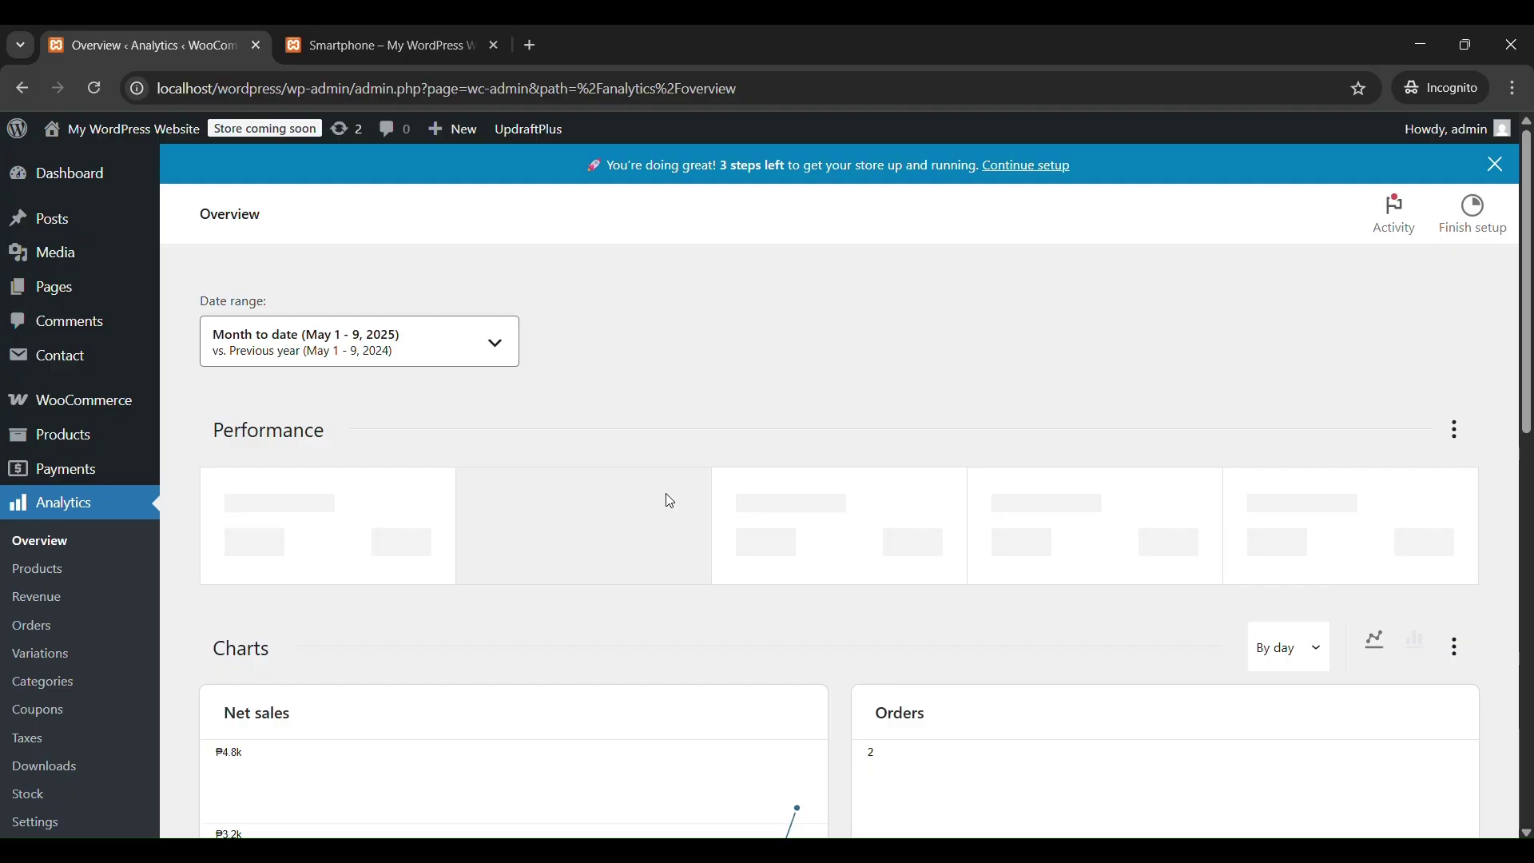
pyautogui.scroll(-5, 670, 502)
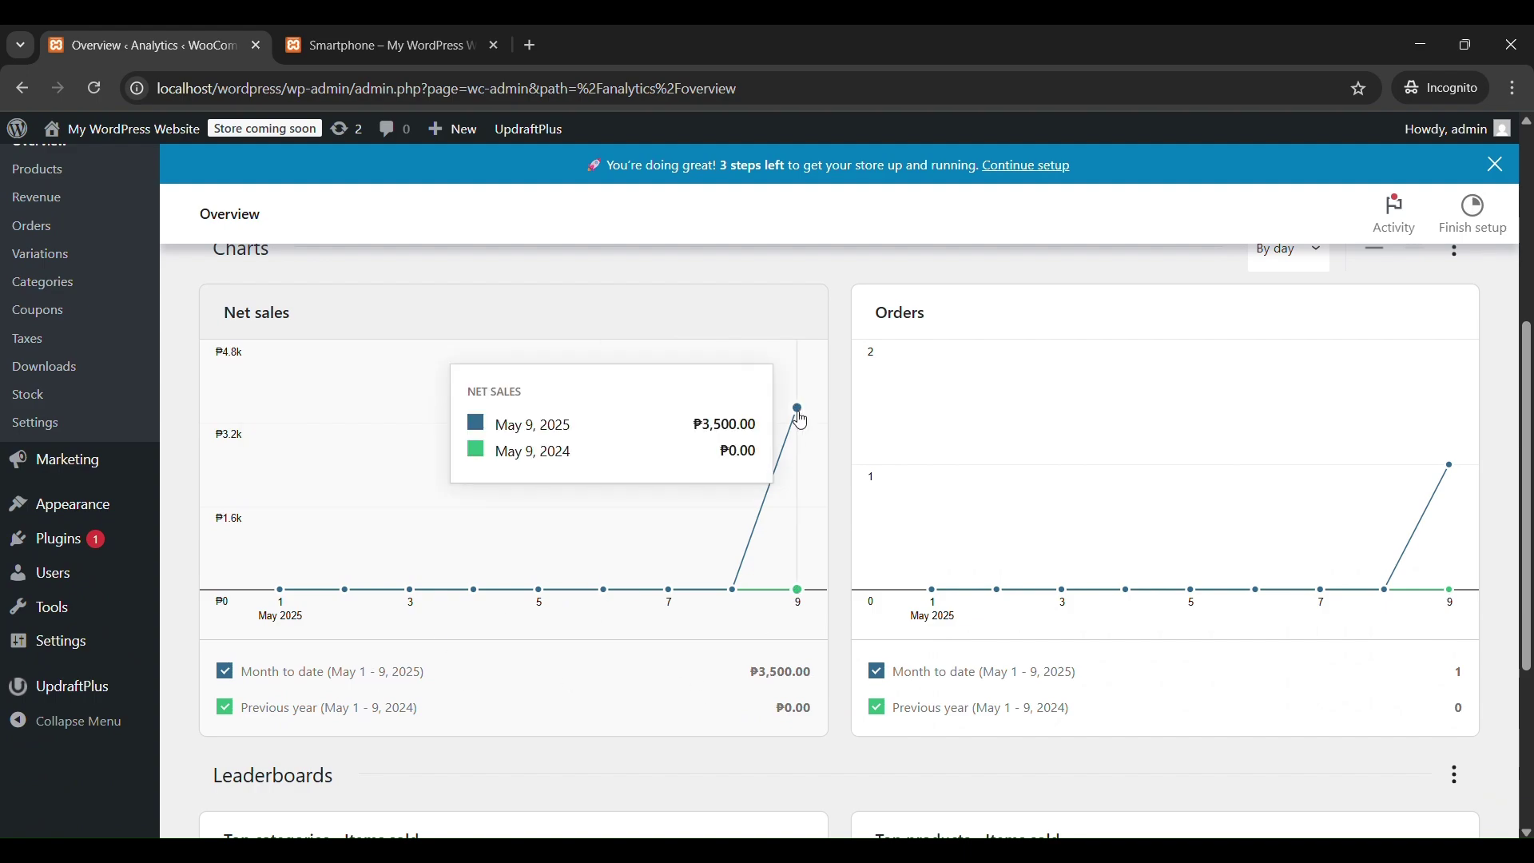
pyautogui.scroll(5, 940, 553)
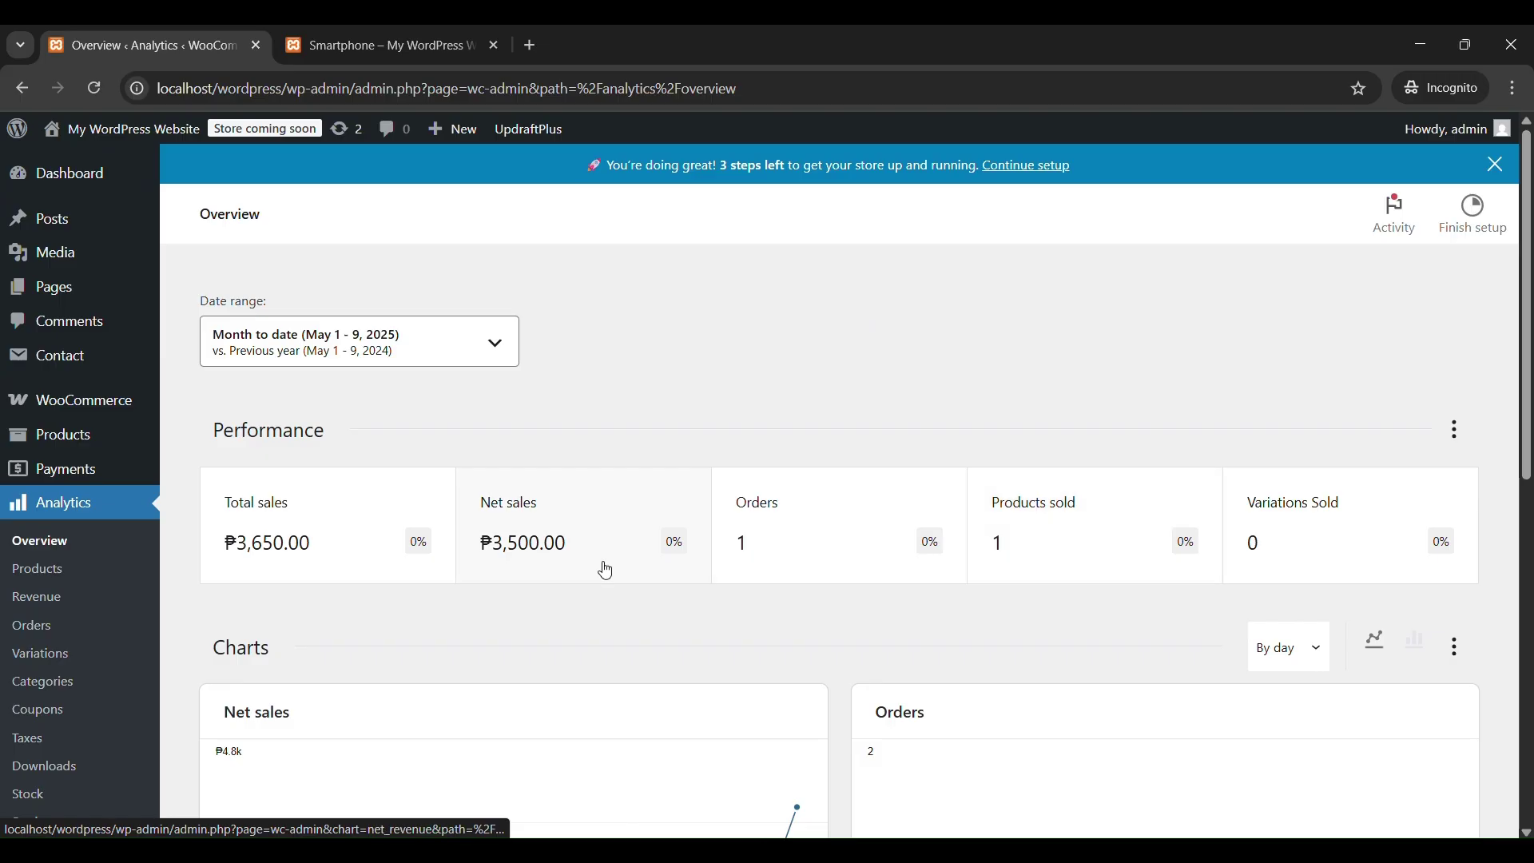
pyautogui.scroll(-10, 693, 606)
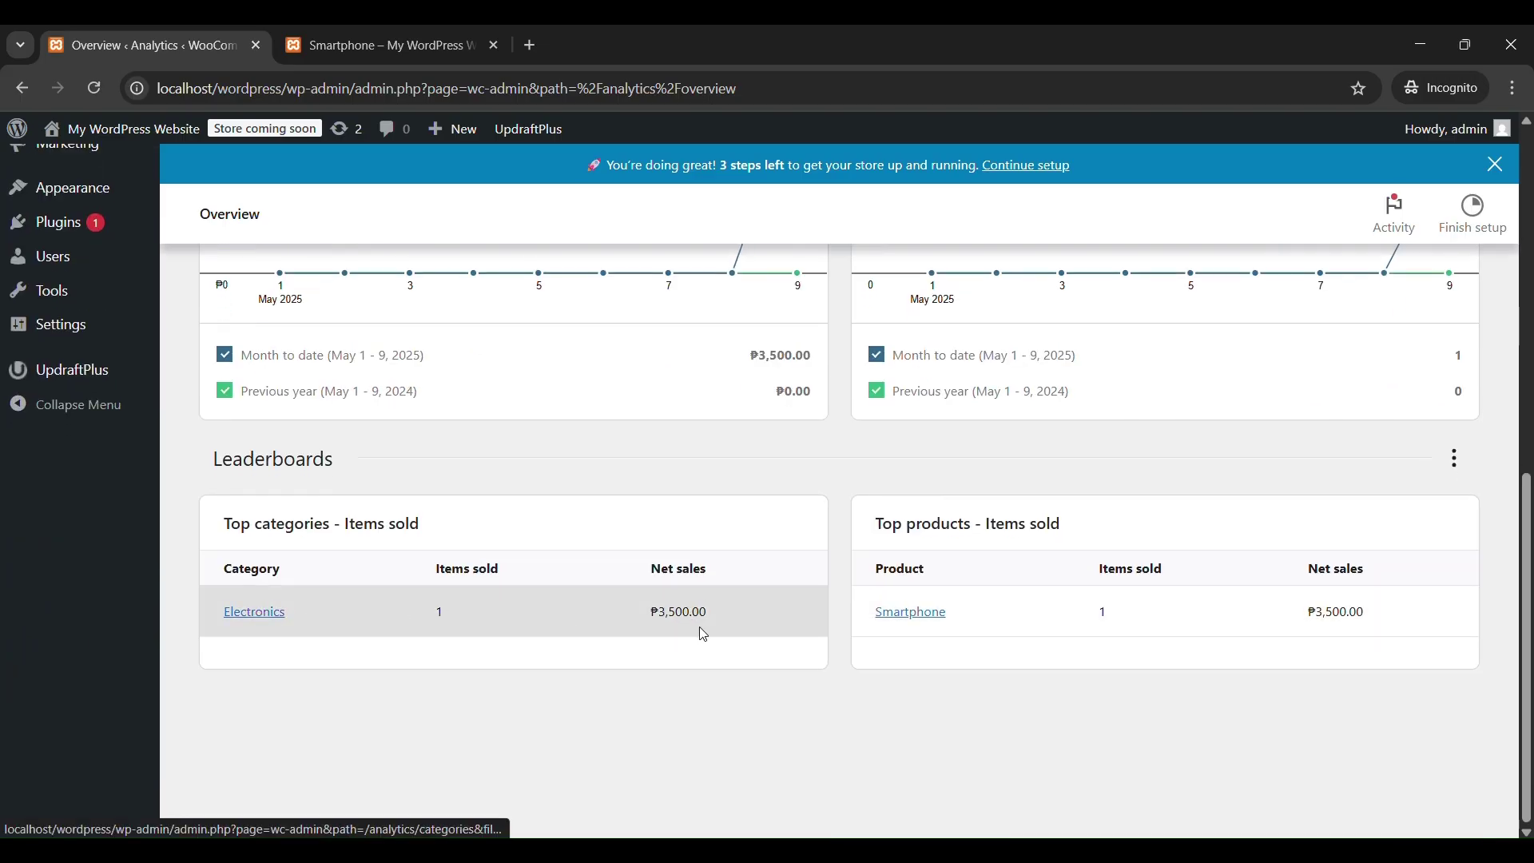
pyautogui.scroll(3, 630, 658)
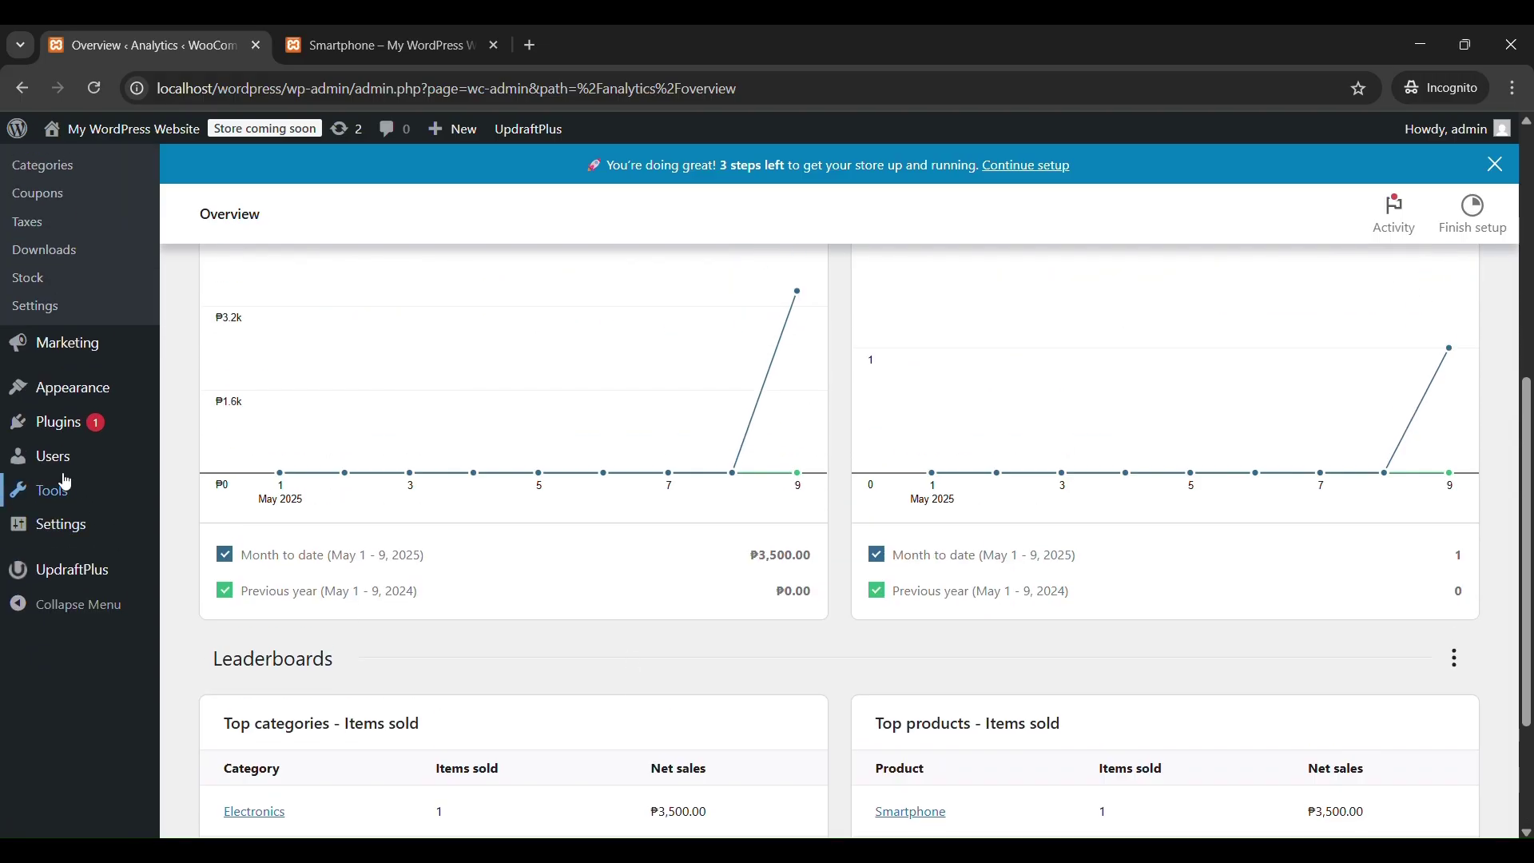
pyautogui.moveTo(77, 360)
pyautogui.scroll(3, 78, 360)
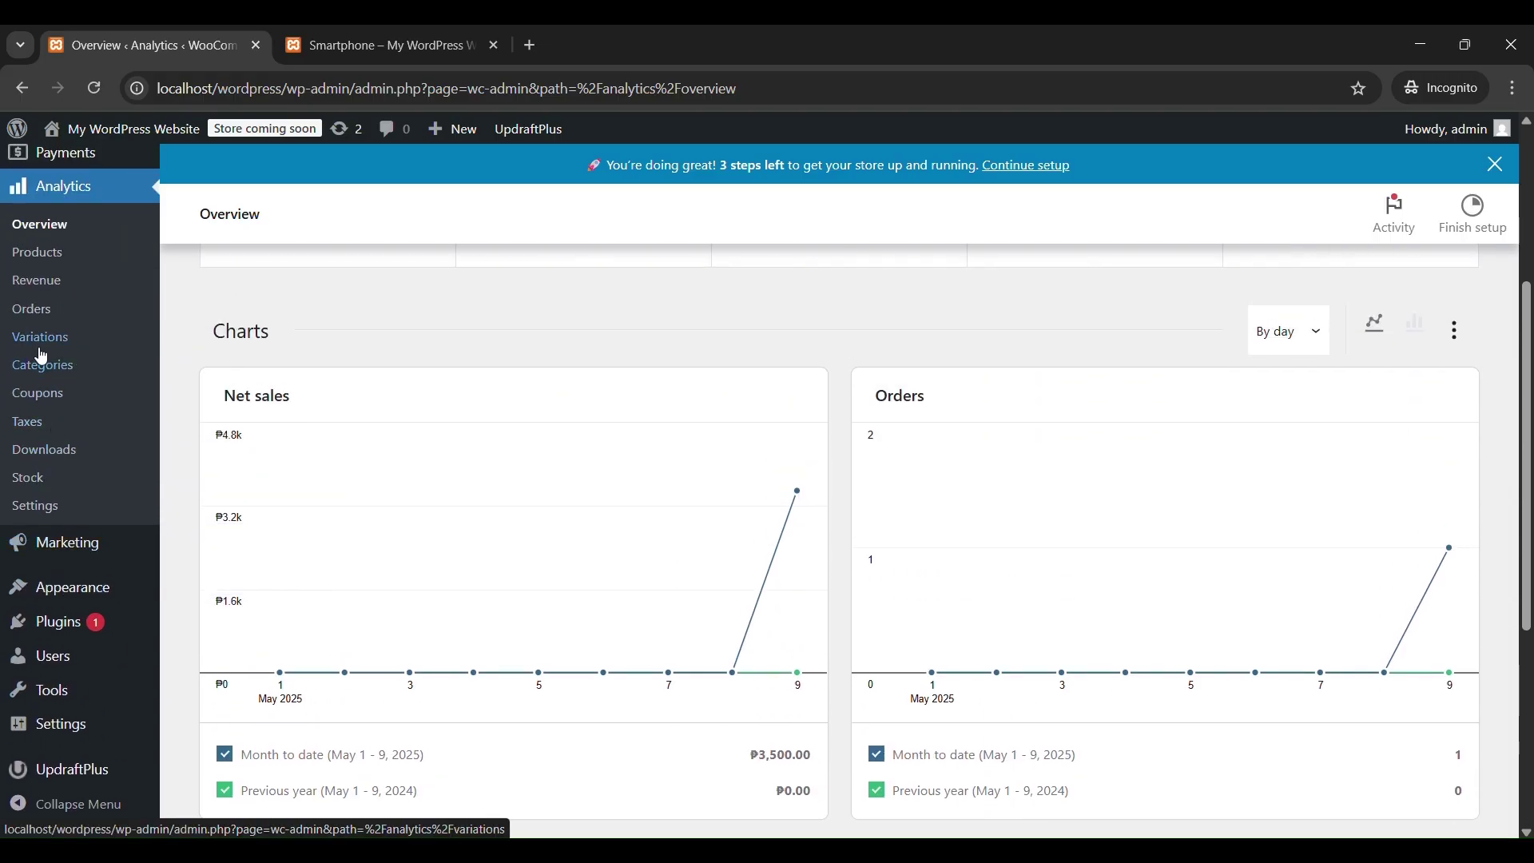
# Open the Revenue report, dismiss the paid-orders revenue notice, and scroll through its table.
pyautogui.click(55, 291)
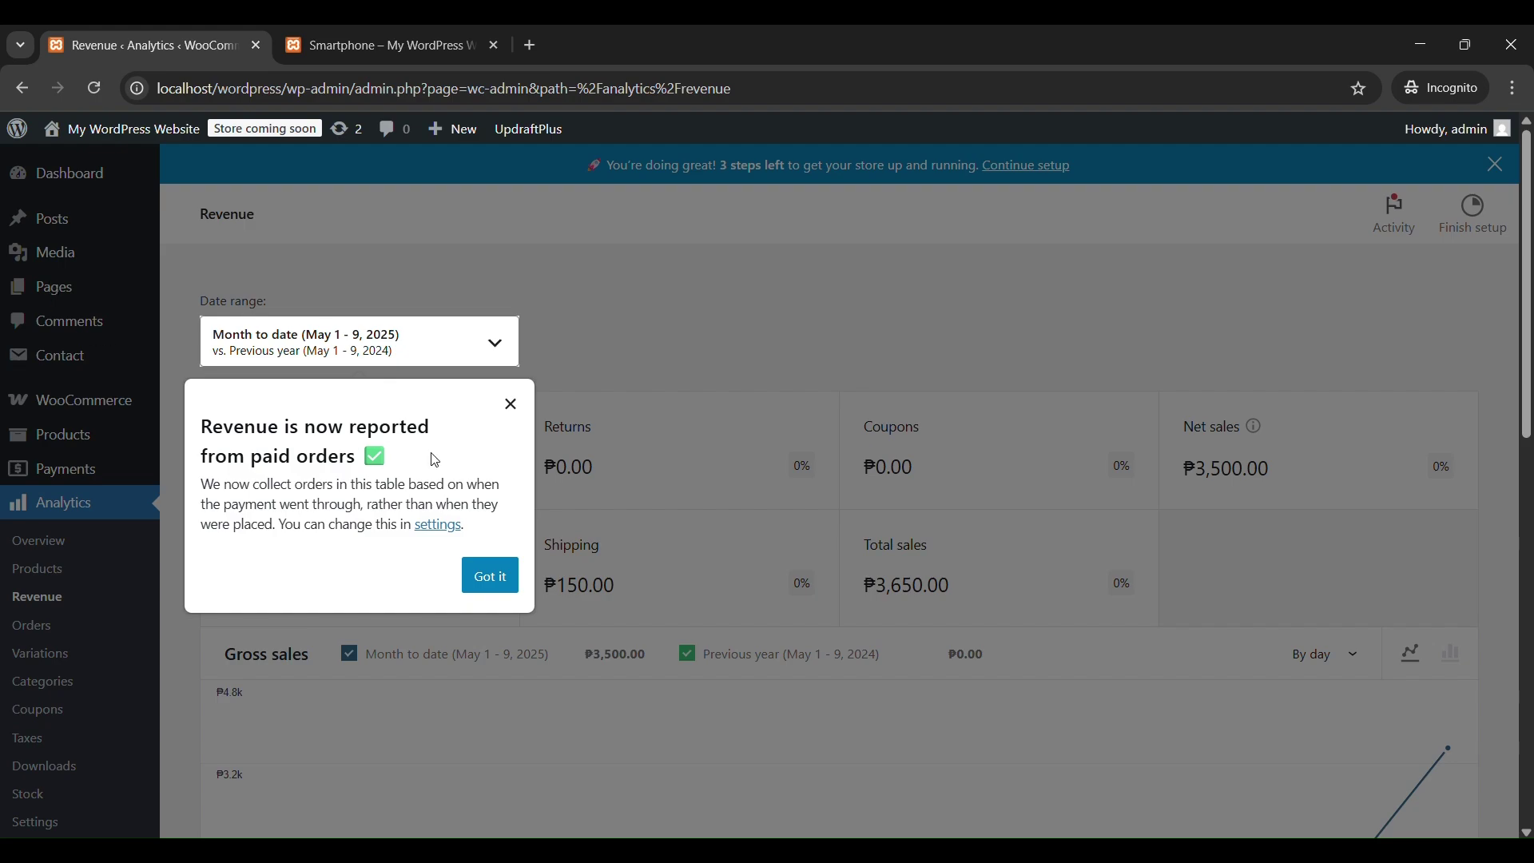
pyautogui.click(496, 582)
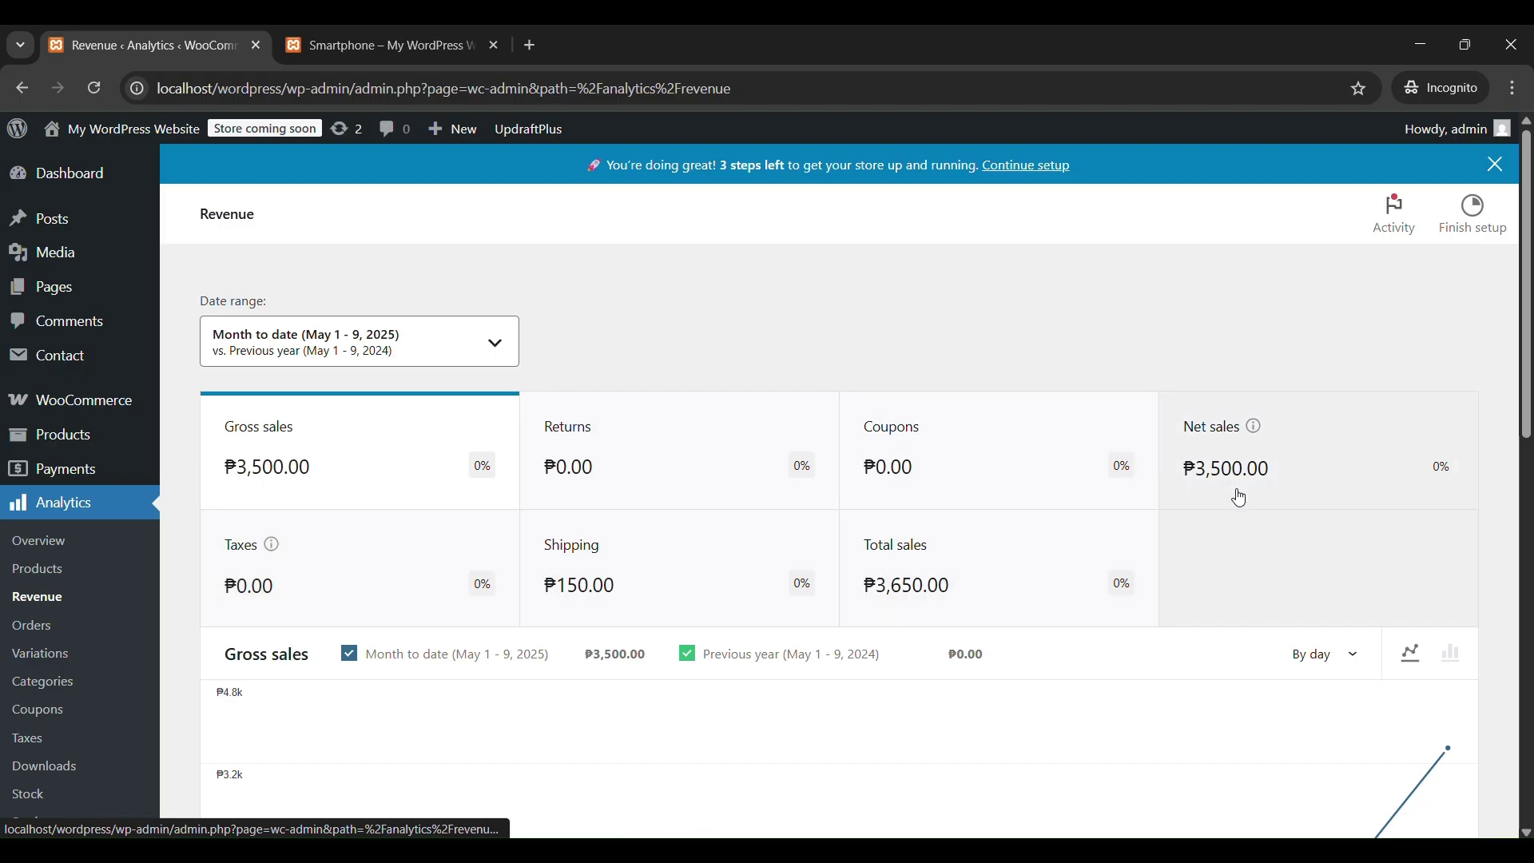
pyautogui.scroll(-5, 1236, 493)
pyautogui.scroll(-6, 1241, 497)
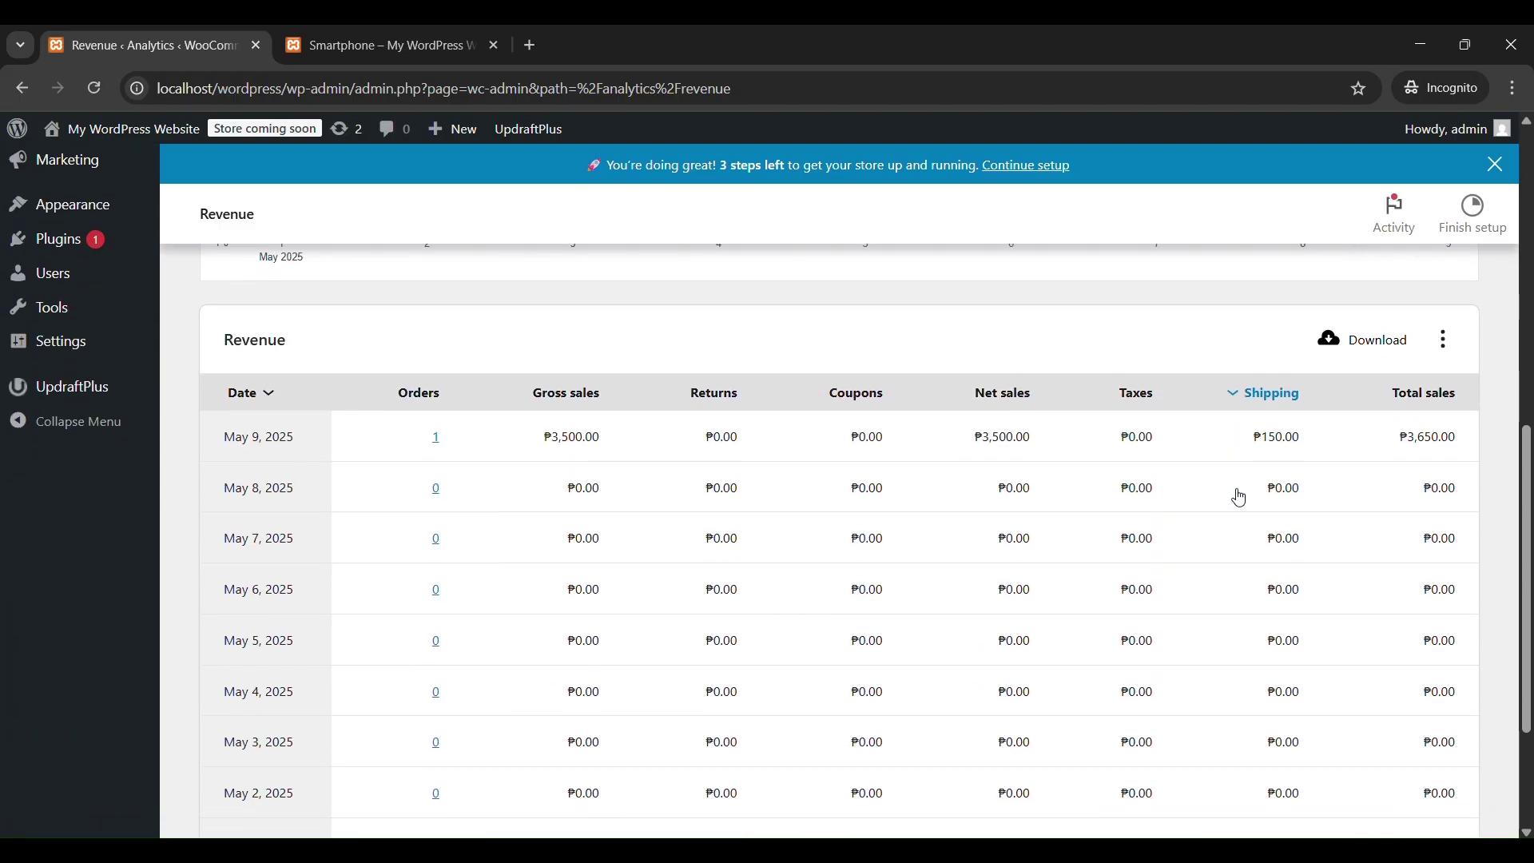
pyautogui.scroll(6, 1241, 497)
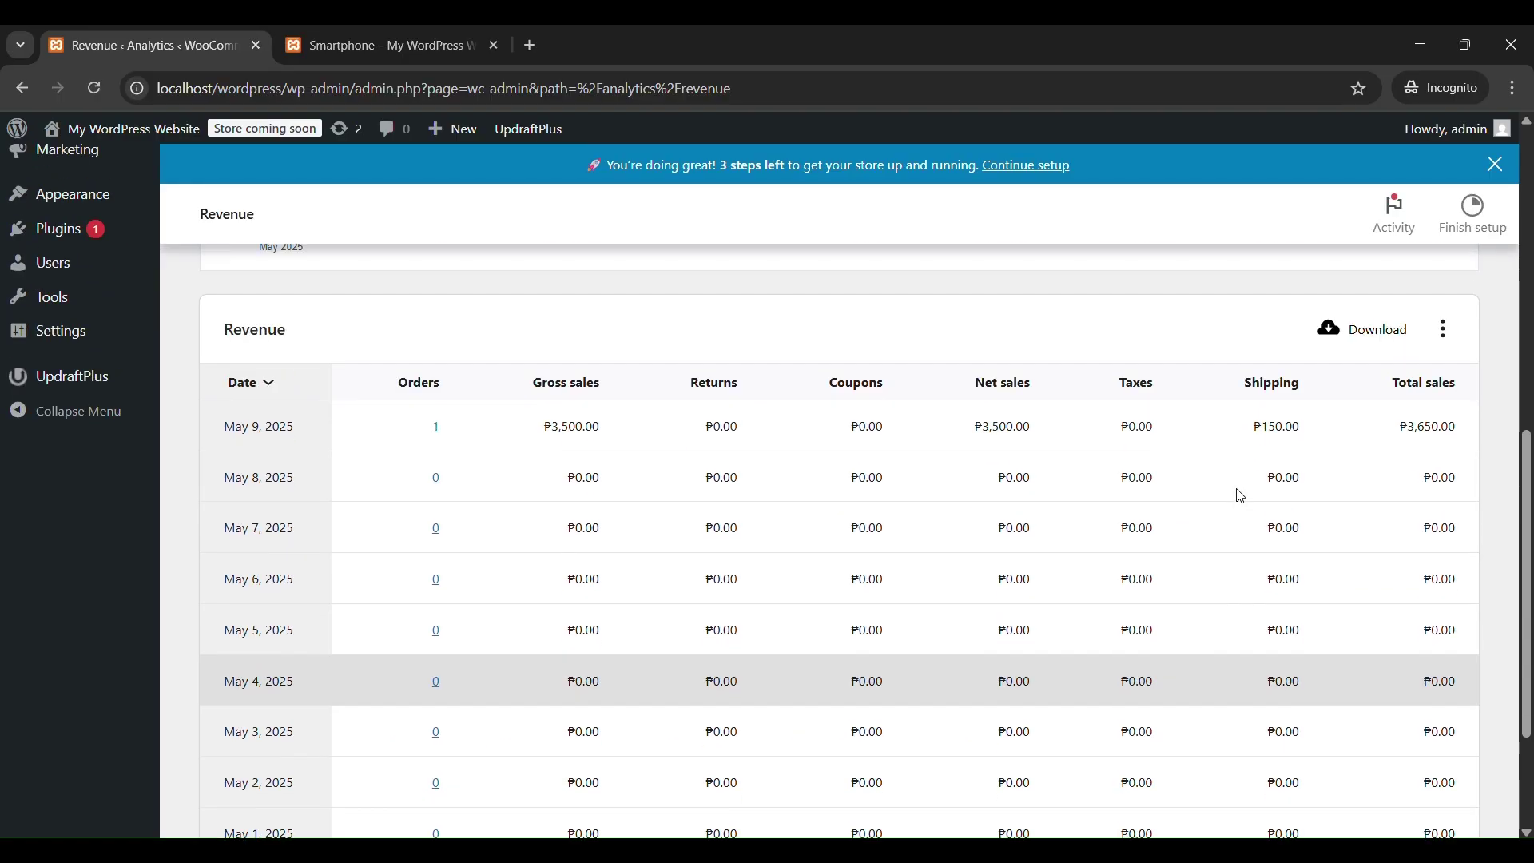
pyautogui.scroll(4, 1242, 497)
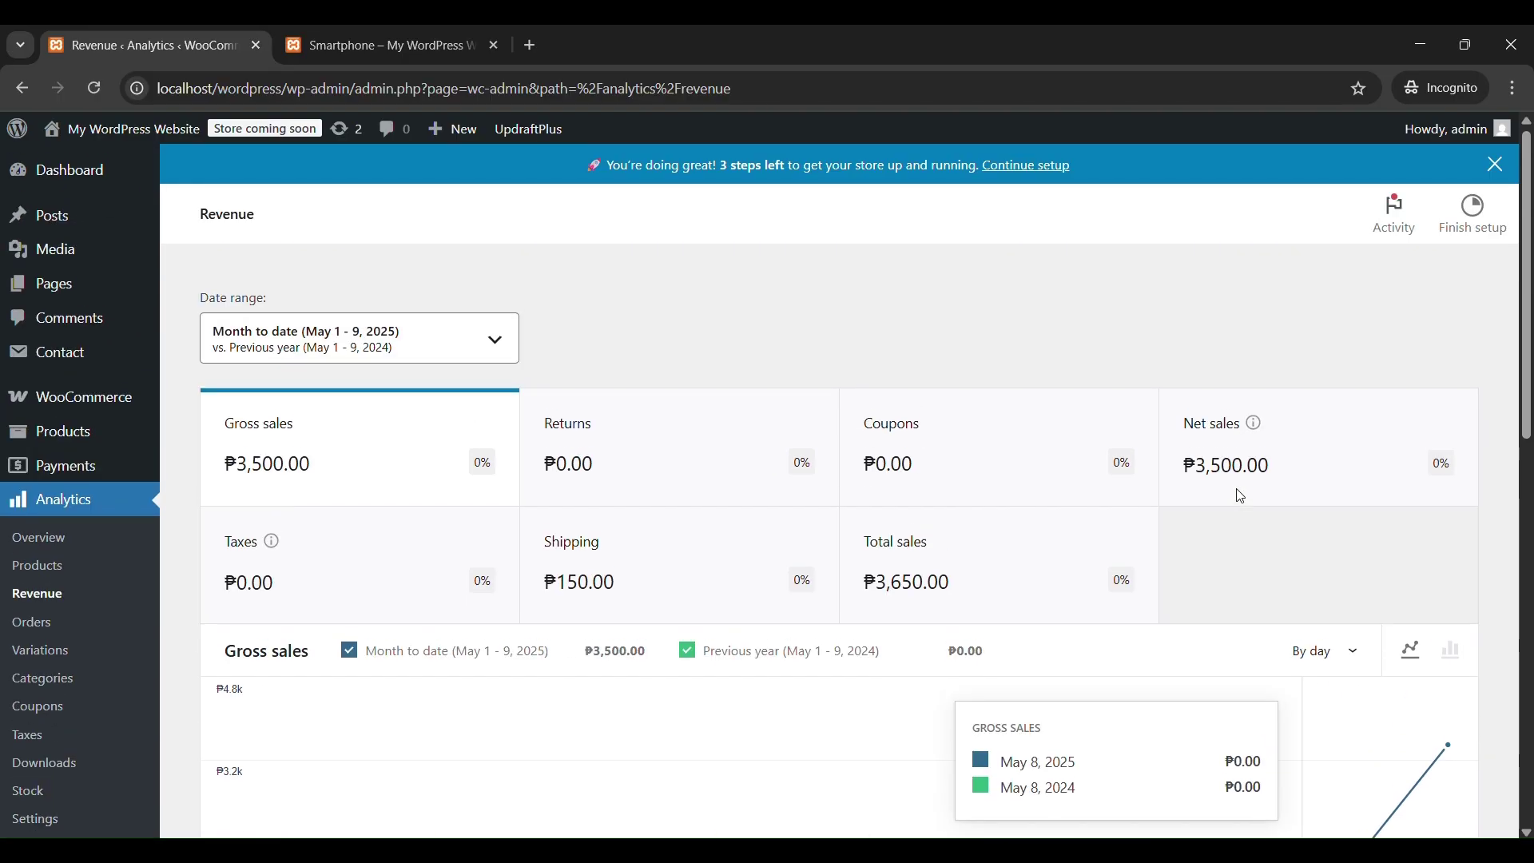
pyautogui.click(45, 551)
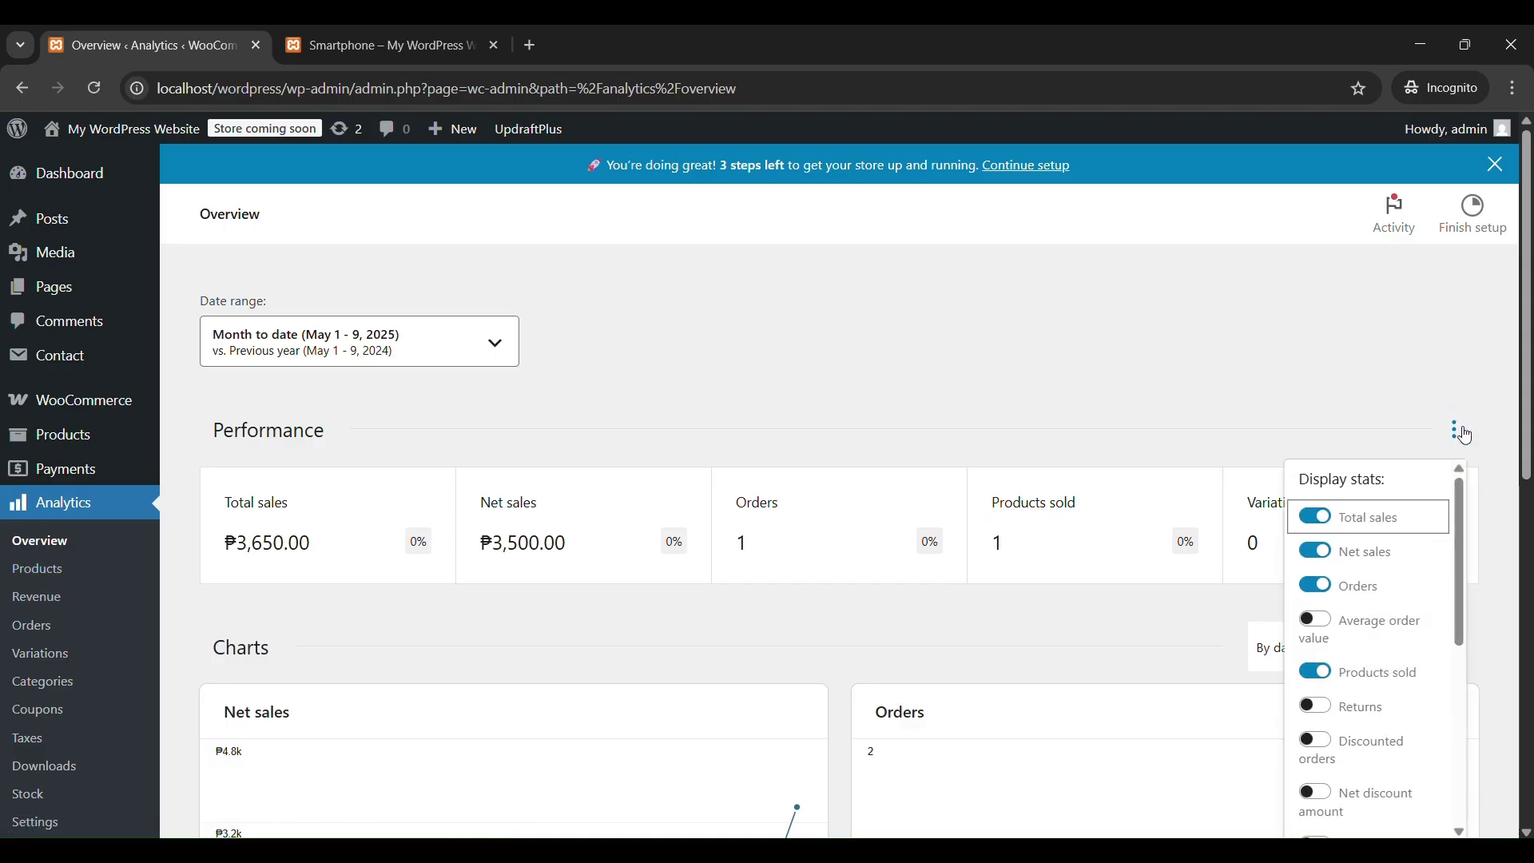
# Look over the Overview's Performance stats and the Charts section options menu.
pyautogui.scroll(-2, 1461, 492)
pyautogui.scroll(-6, 1407, 583)
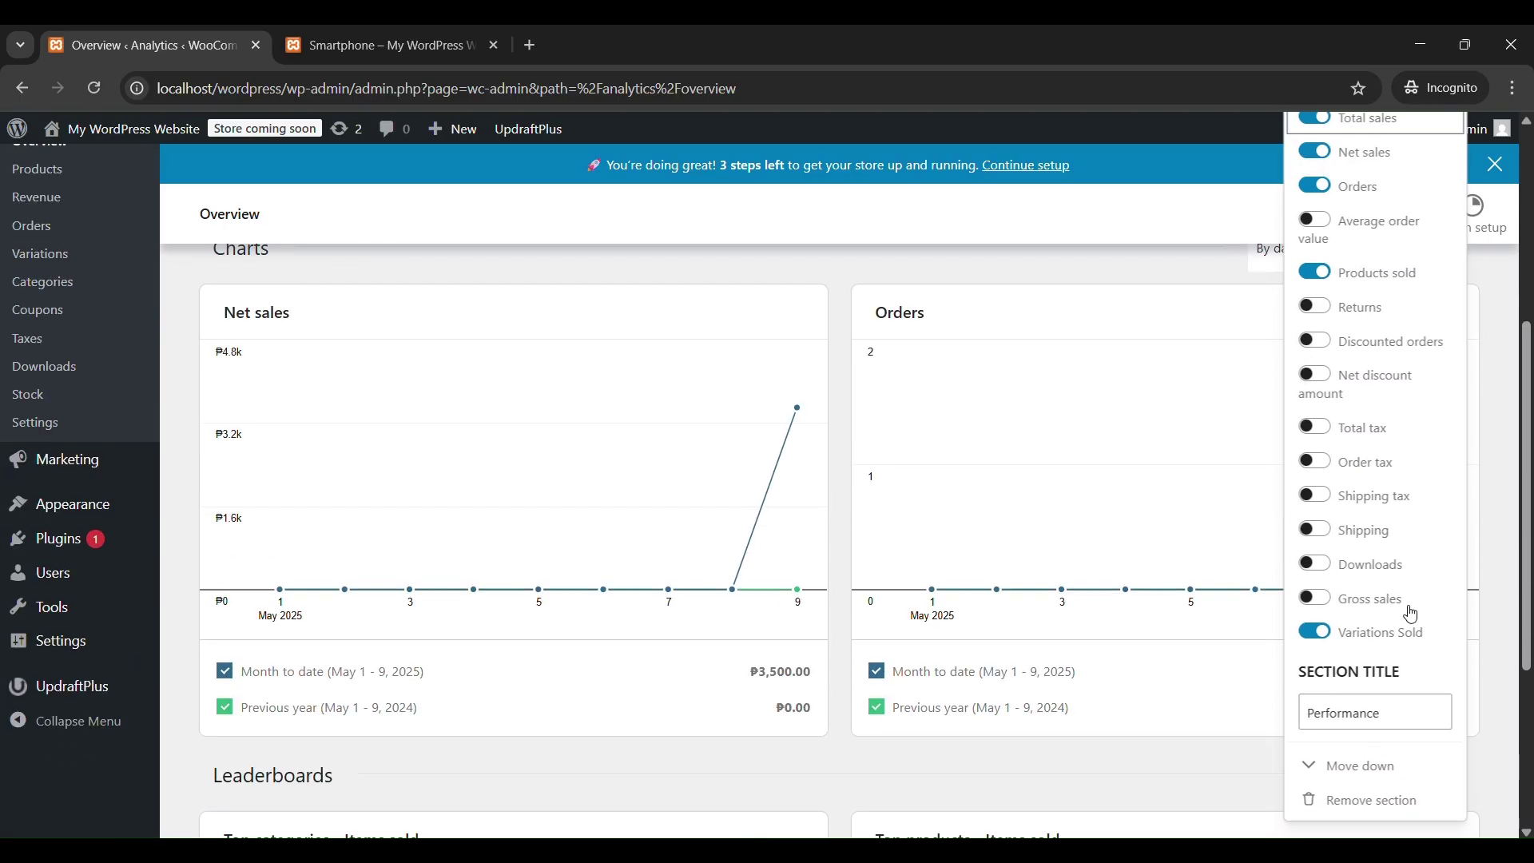
pyautogui.scroll(4, 1409, 610)
pyautogui.click(1050, 572)
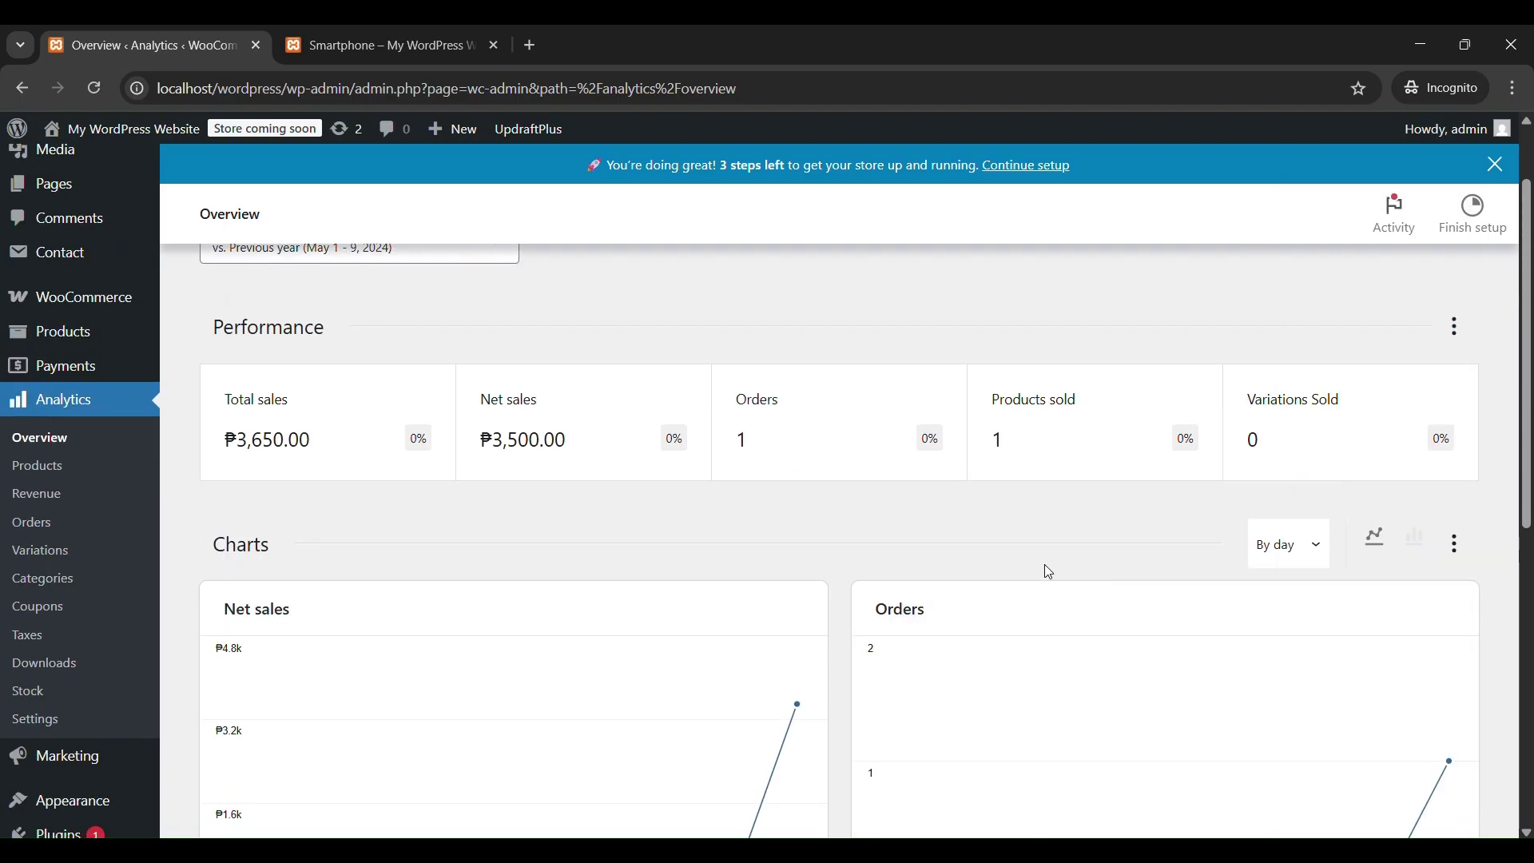
pyautogui.scroll(-3, 1044, 564)
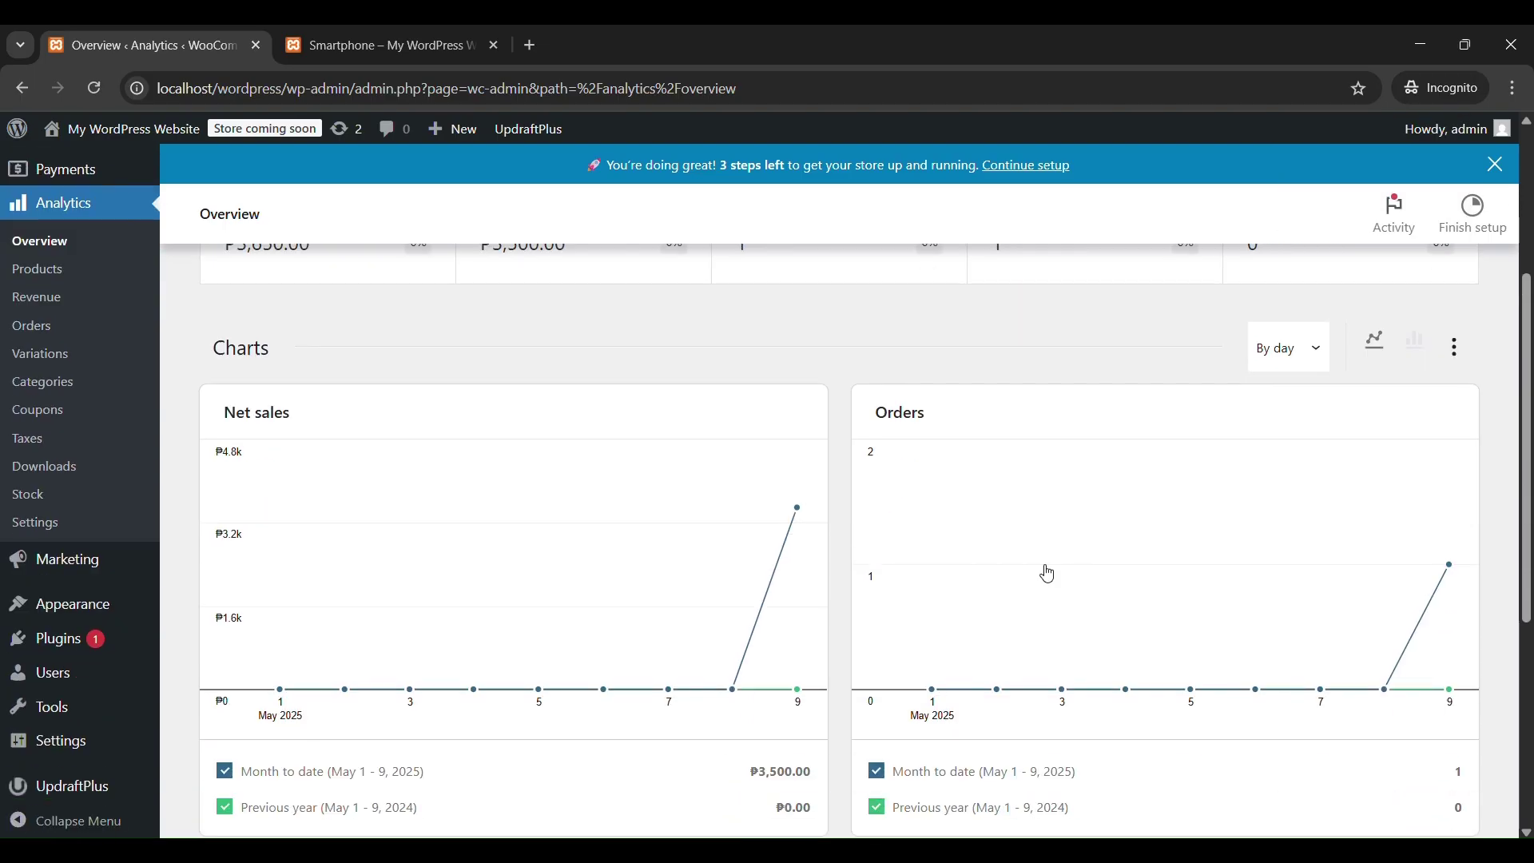
pyautogui.click(1464, 356)
pyautogui.click(951, 393)
pyautogui.scroll(-5, 948, 397)
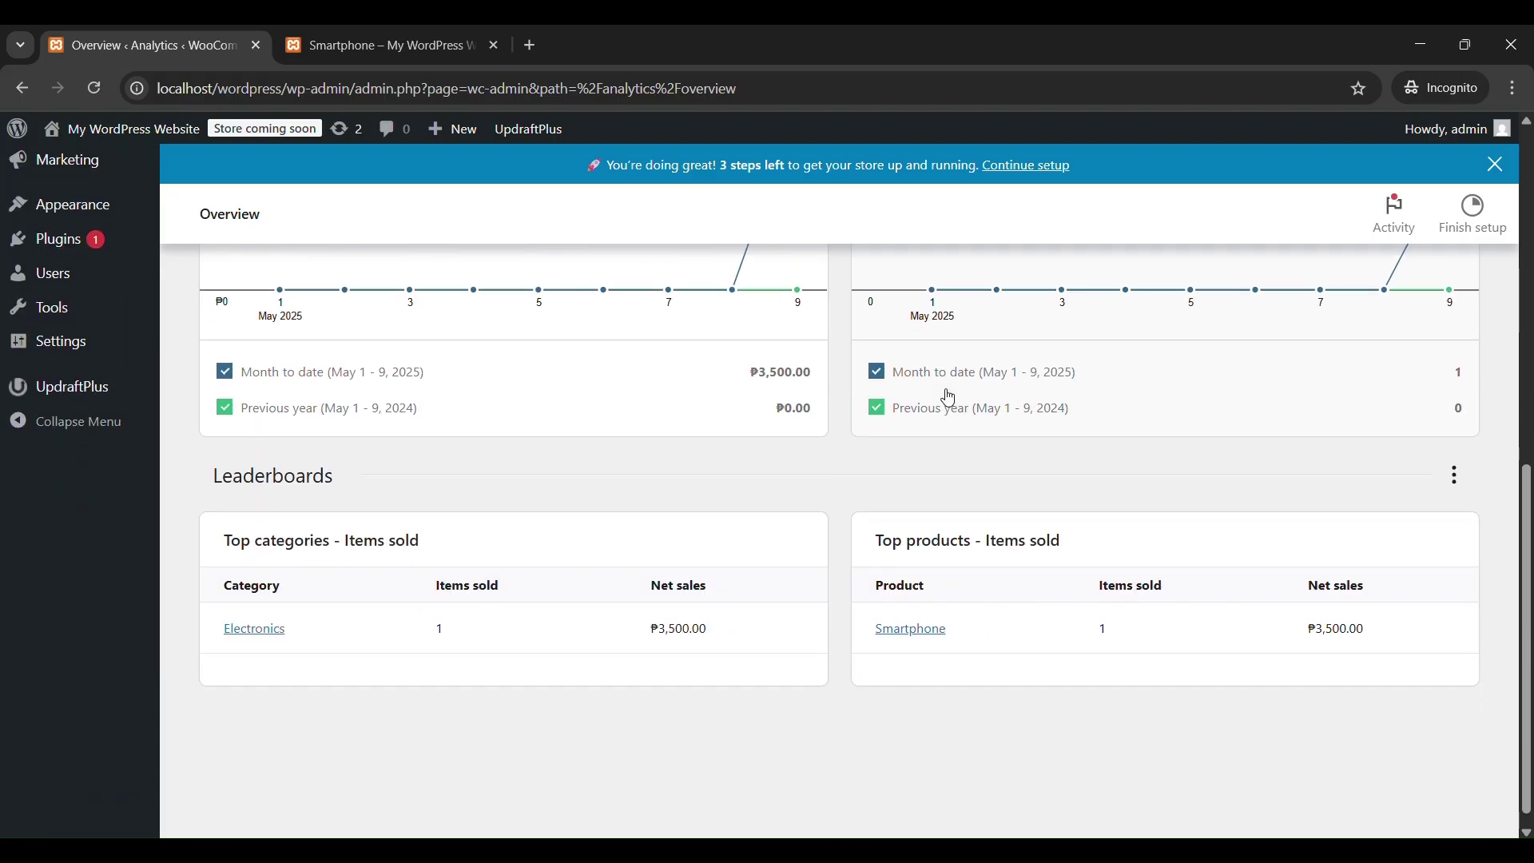
pyautogui.scroll(8, 977, 468)
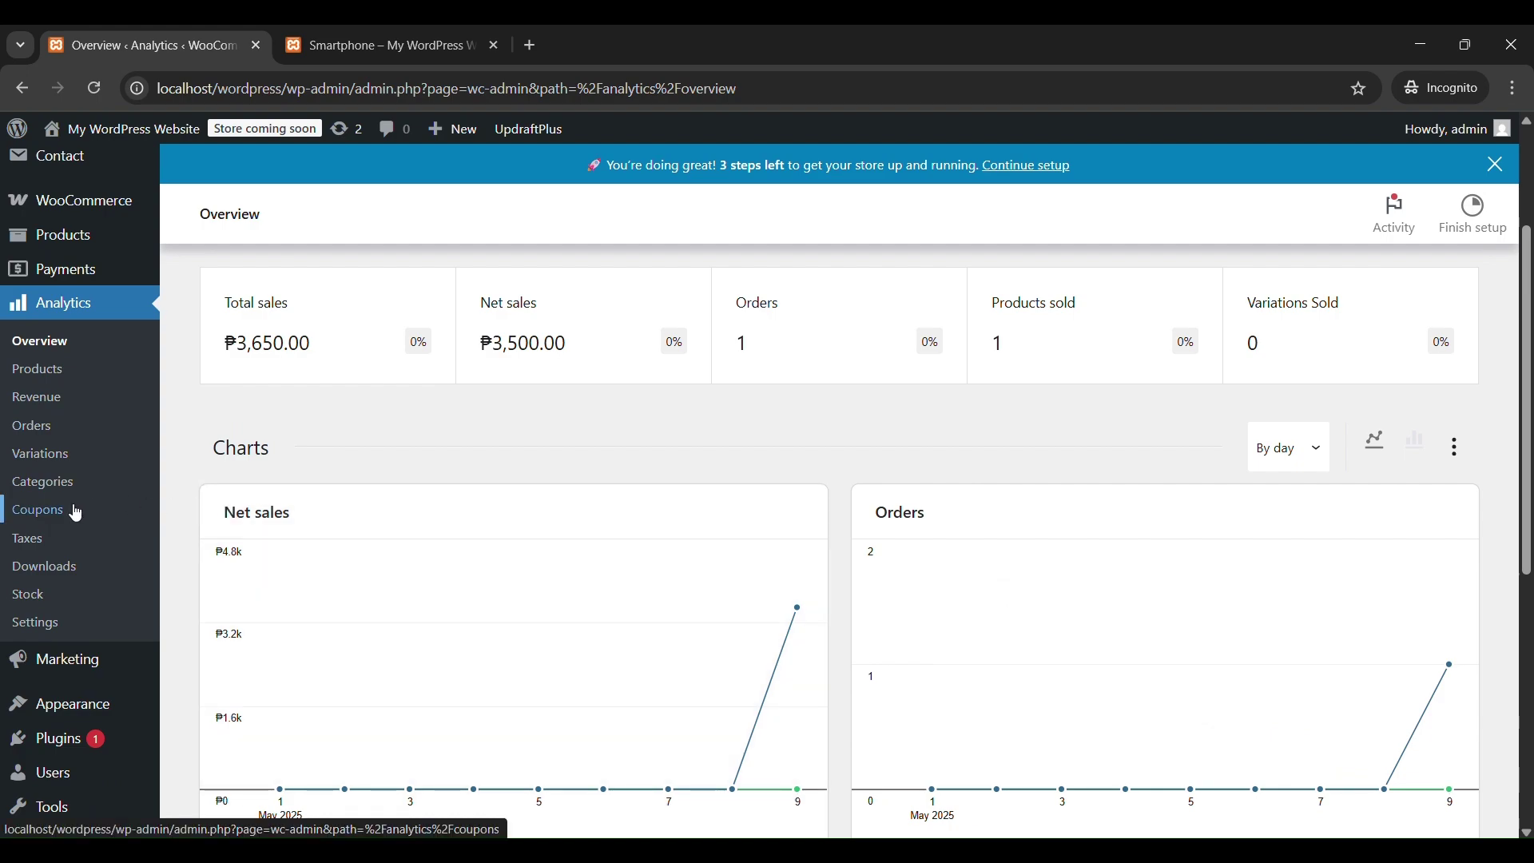
pyautogui.click(48, 411)
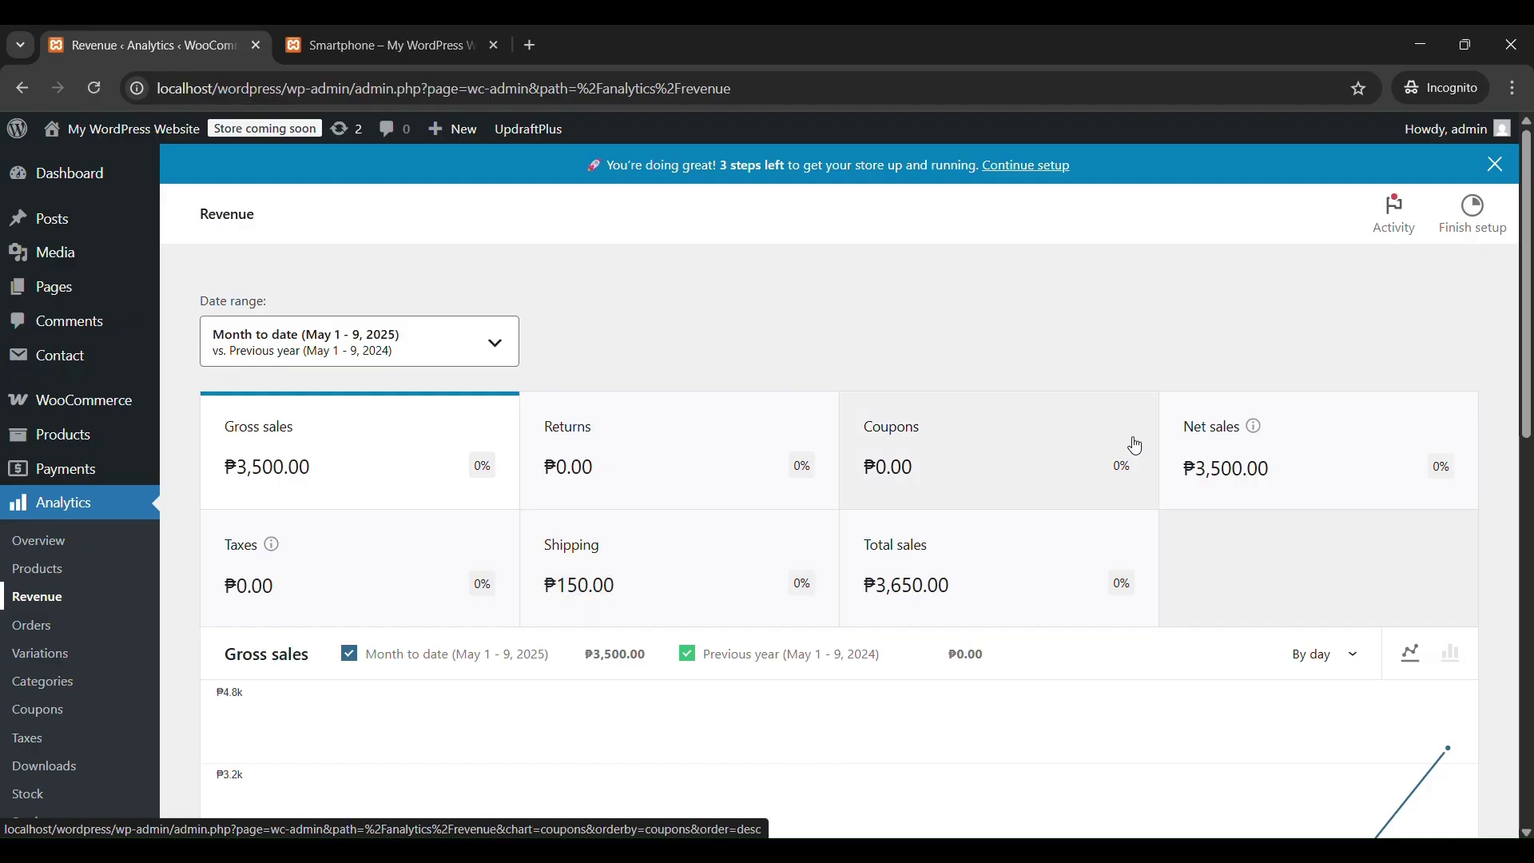
# Download the revenue table as revenue_2025-05-09_page-wc-admin_path--analytics-revenue.csv into Downloads.
pyautogui.scroll(-2, 1156, 448)
pyautogui.scroll(-3, 1157, 448)
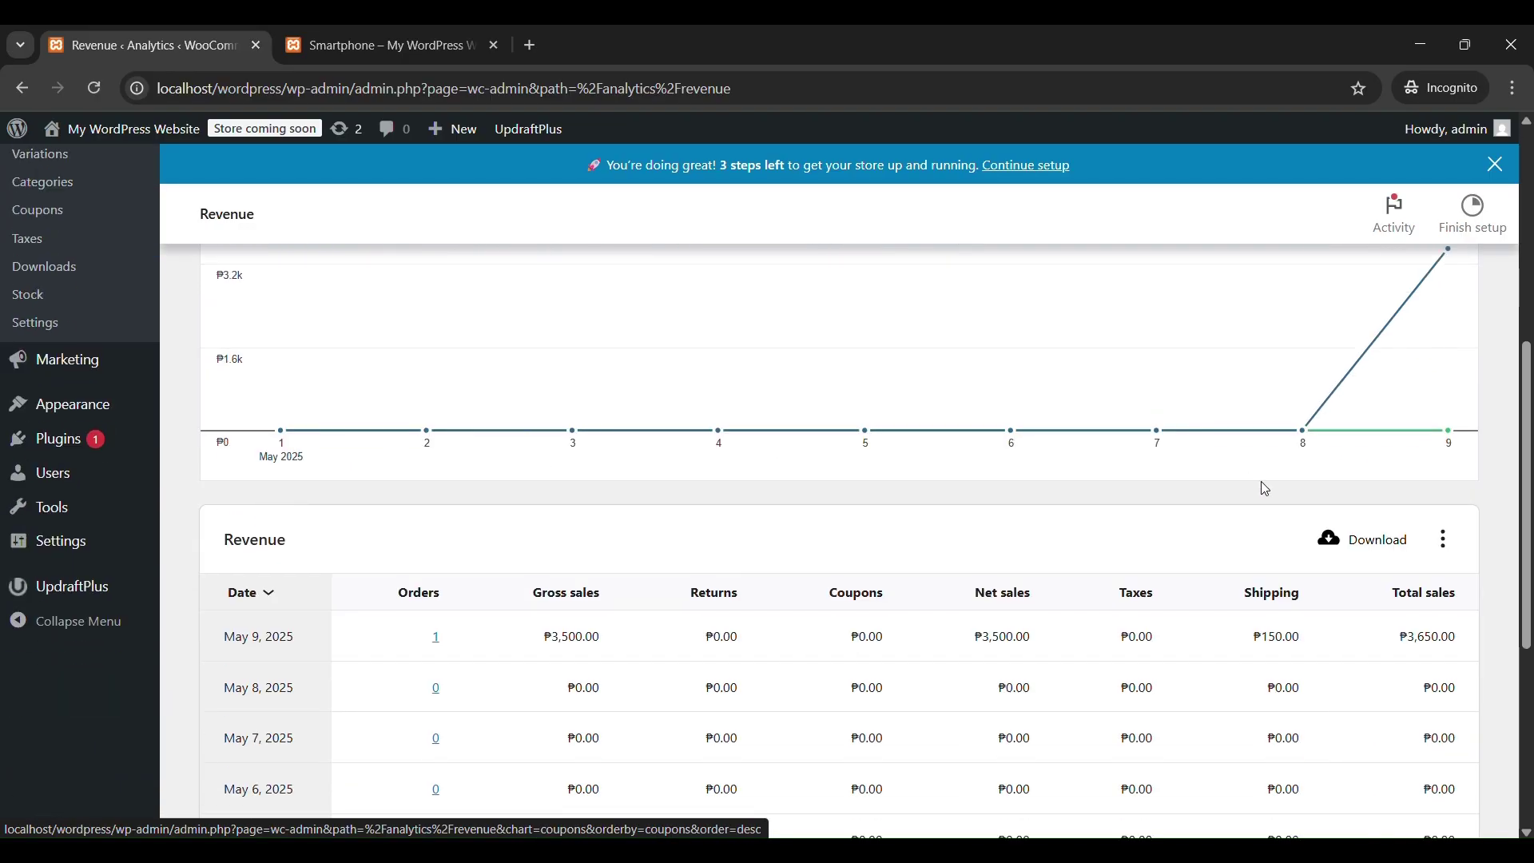
pyautogui.scroll(-1, 1103, 528)
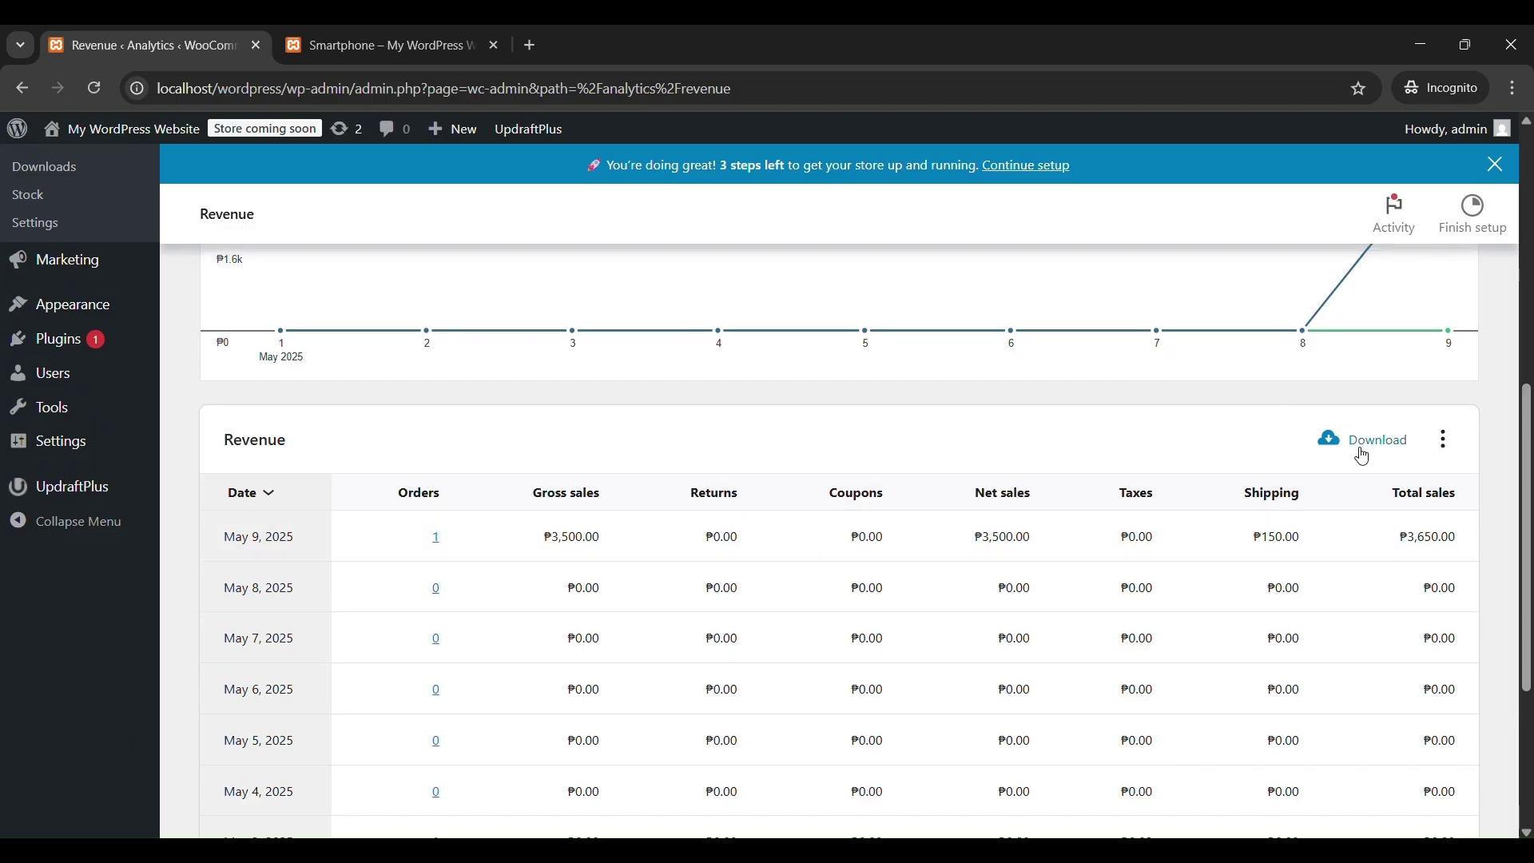
pyautogui.click(1447, 442)
pyautogui.click(1445, 440)
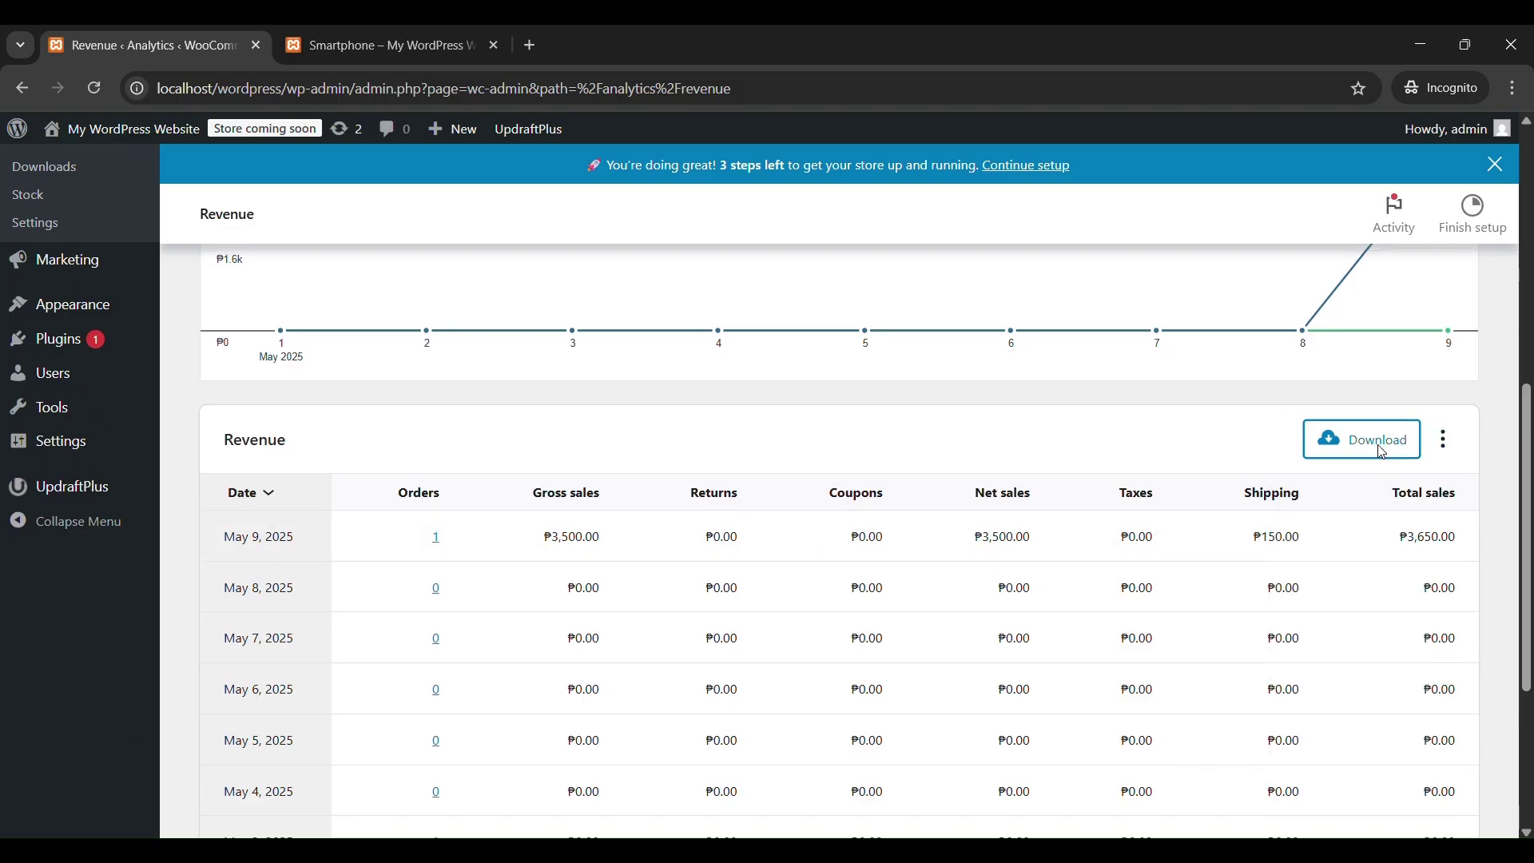
pyautogui.click(1366, 440)
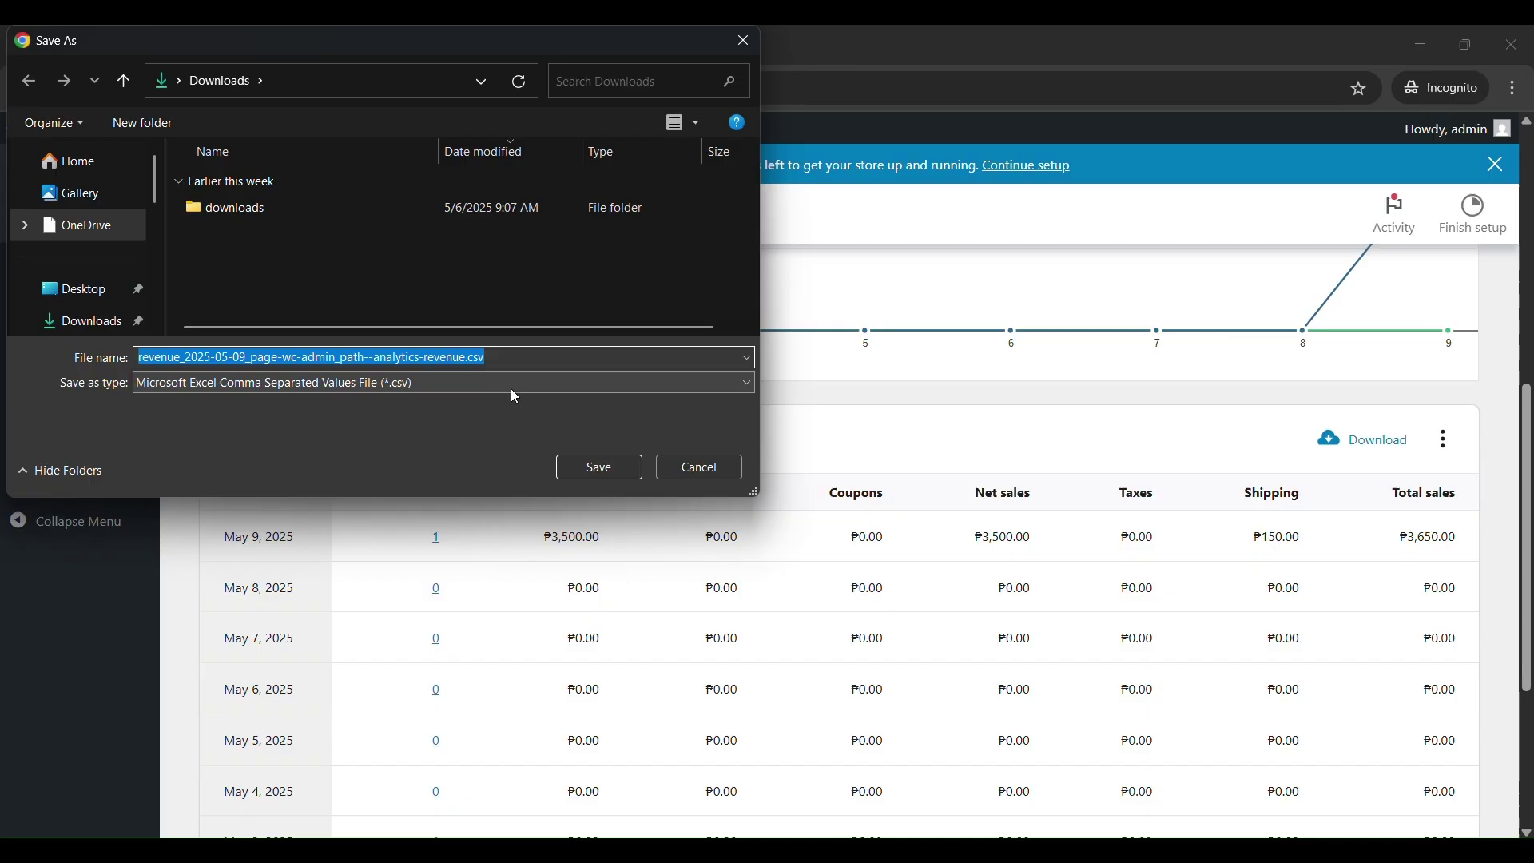
pyautogui.click(595, 470)
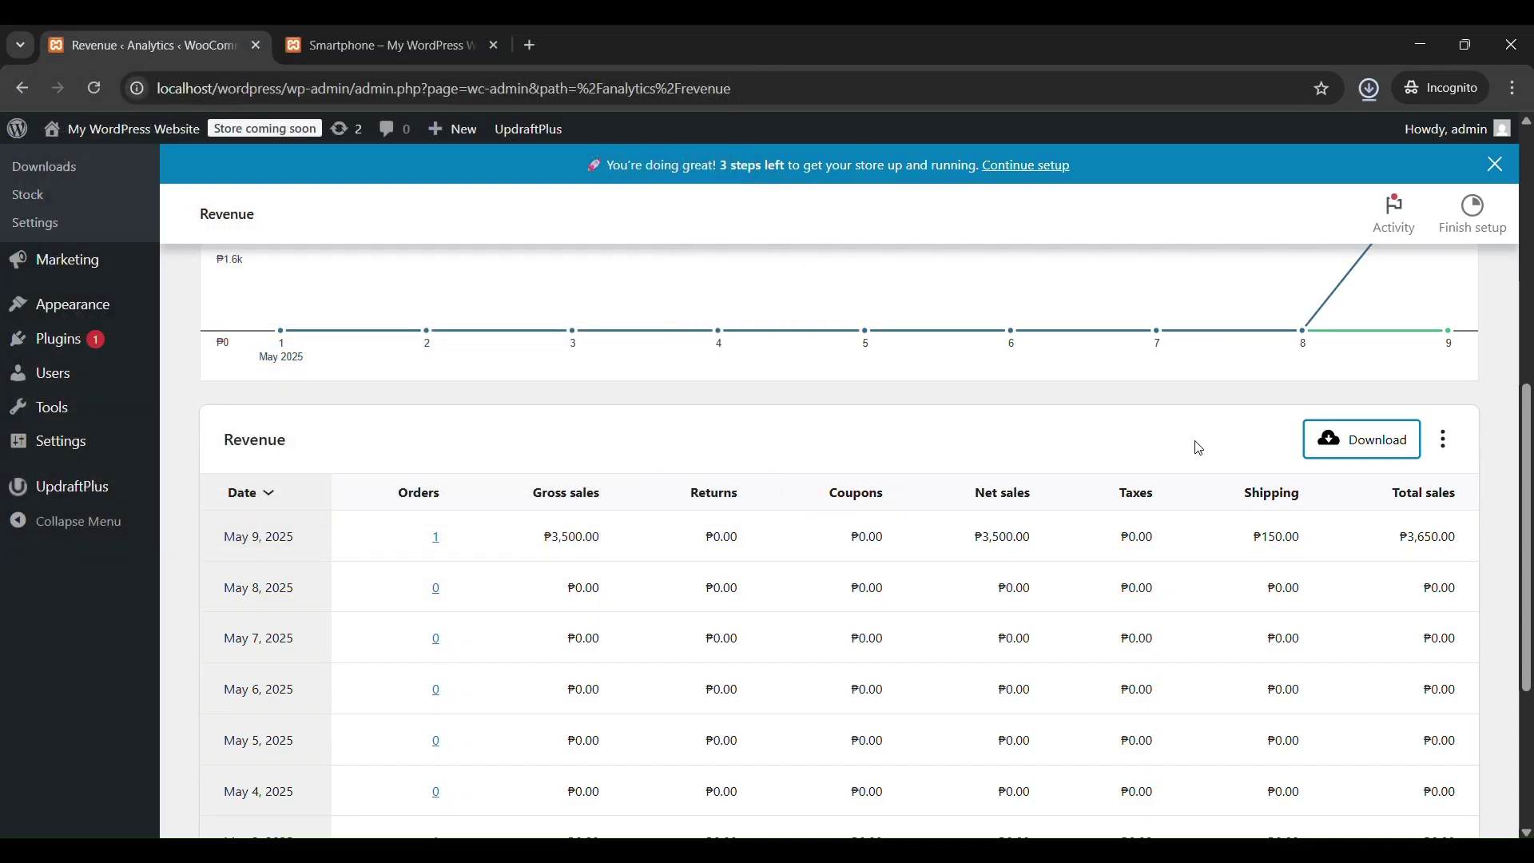
pyautogui.scroll(-4, 1196, 447)
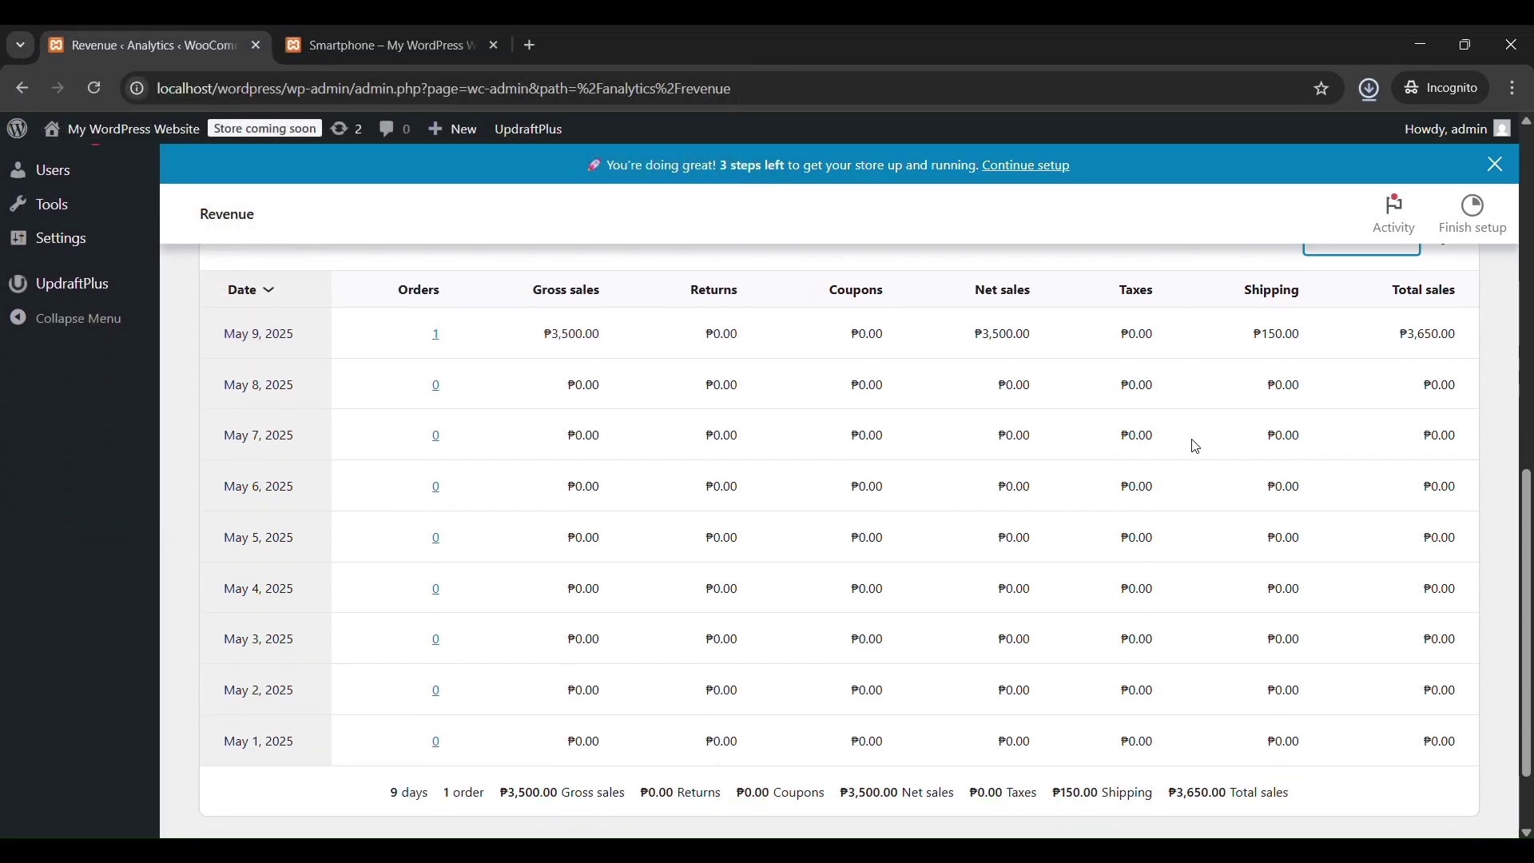
pyautogui.scroll(5, 1197, 448)
pyautogui.scroll(6, 1197, 448)
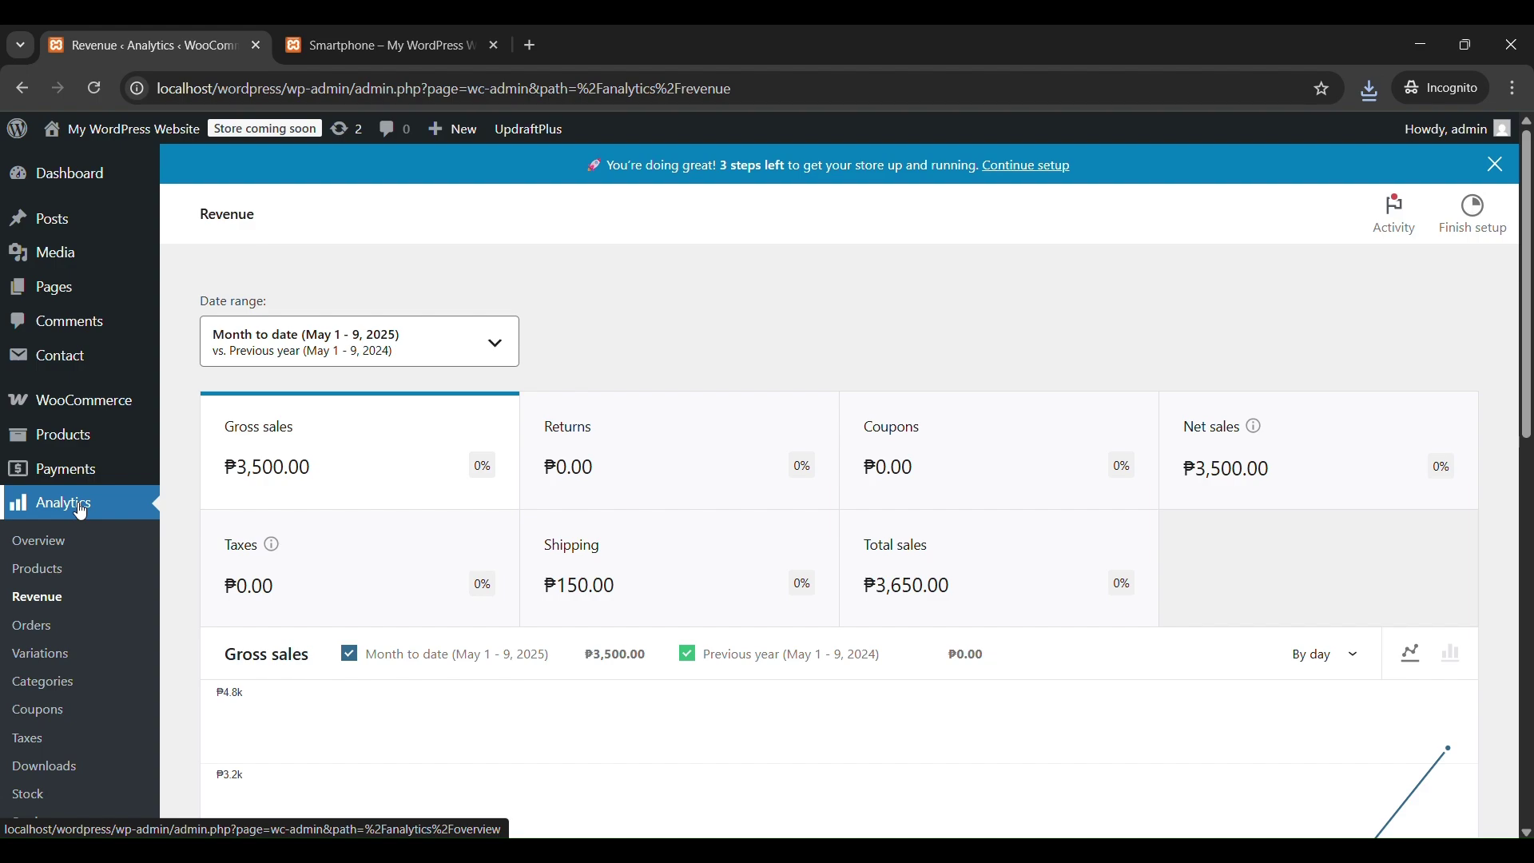
pyautogui.click(80, 511)
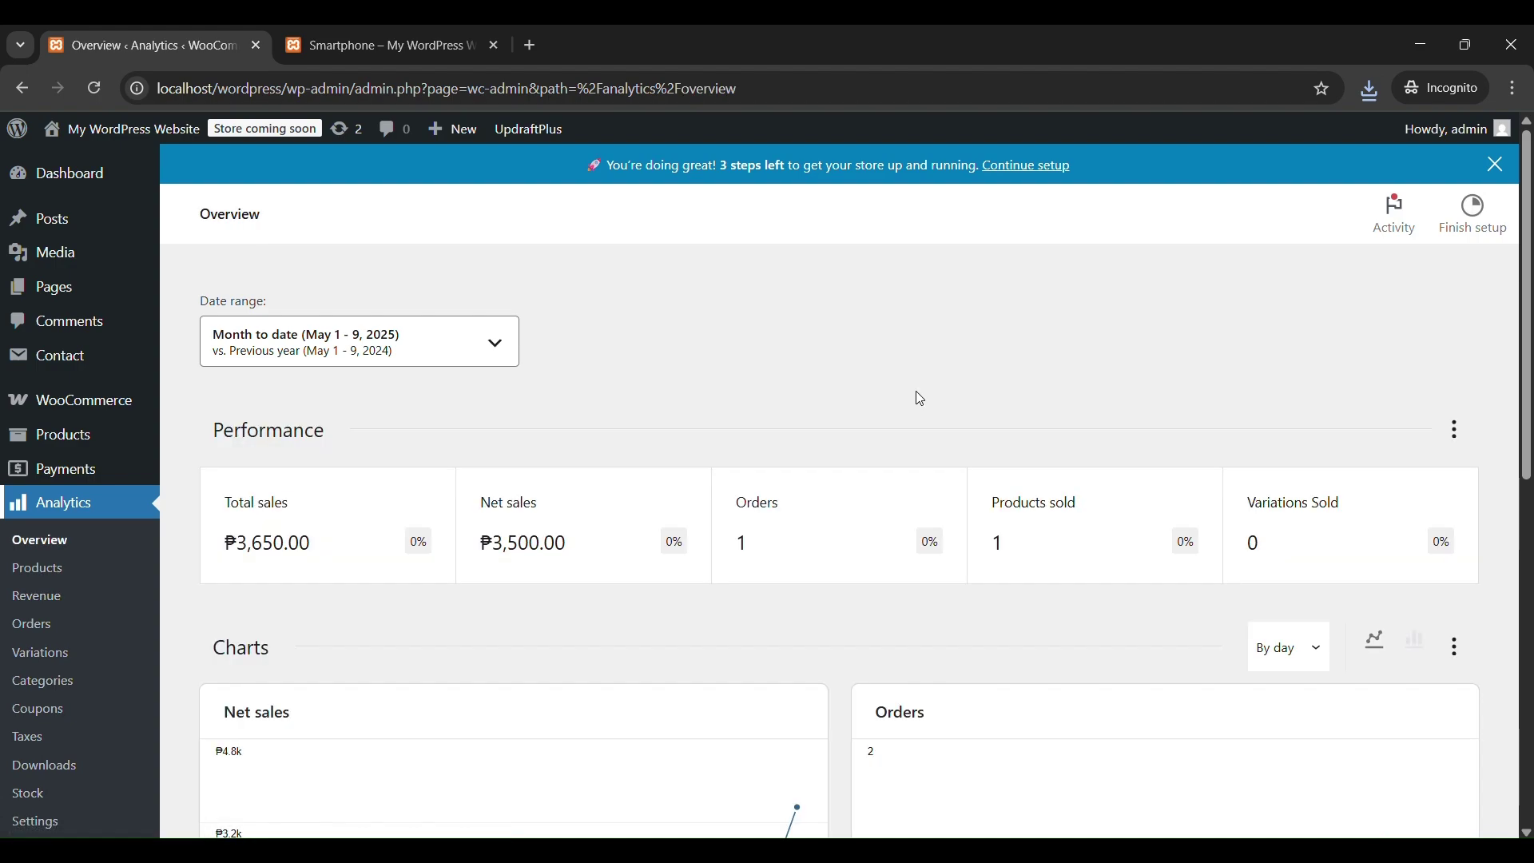
# Scroll through the Overview's charts and leaderboards showing ₱3,650.00 total sales month to date.
pyautogui.scroll(-4, 916, 391)
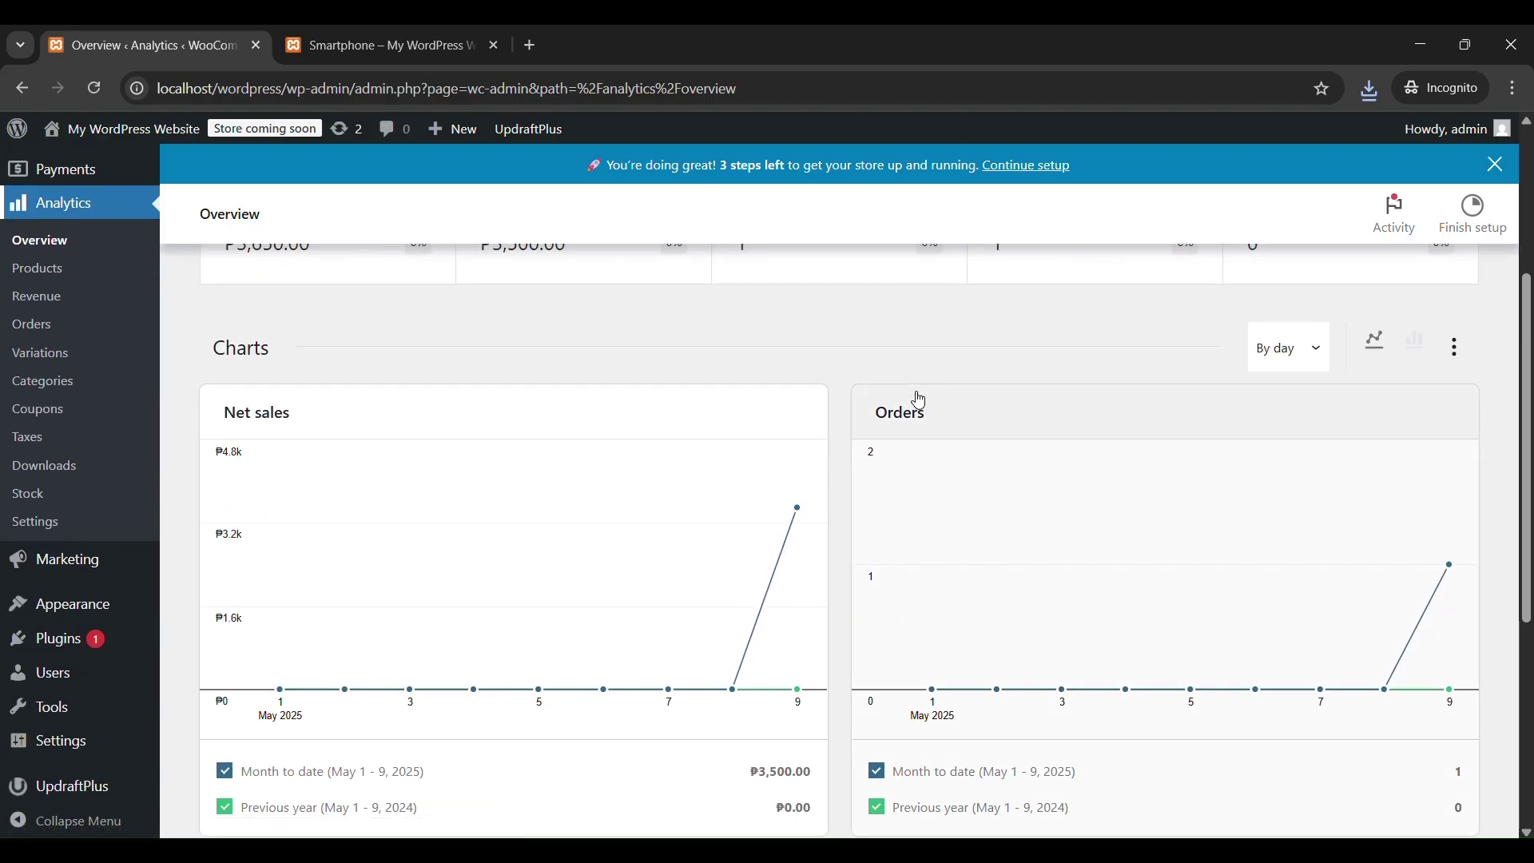
pyautogui.scroll(-4, 919, 400)
pyautogui.scroll(7, 918, 400)
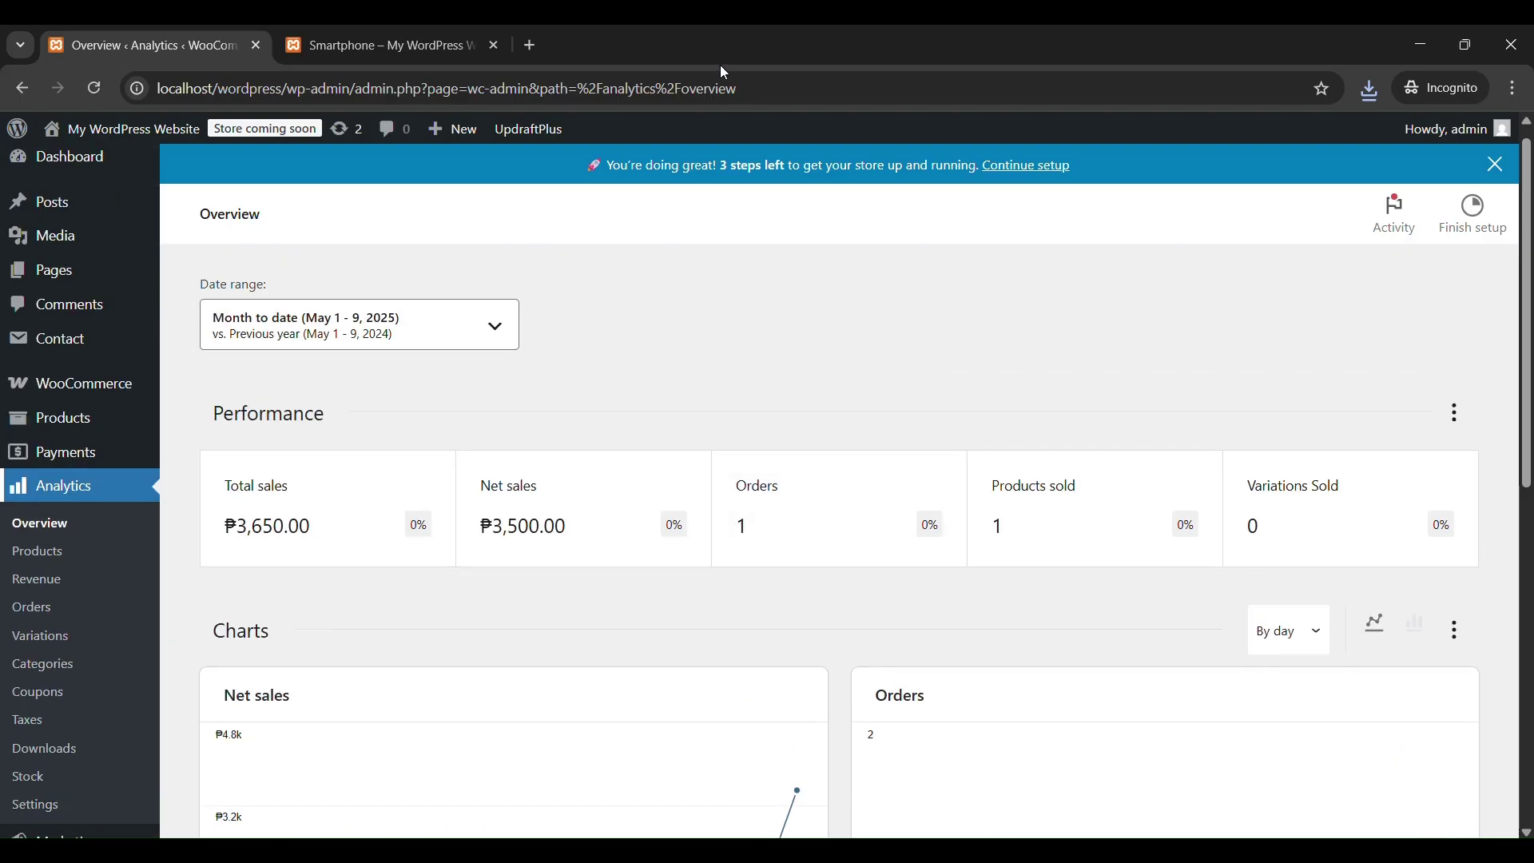